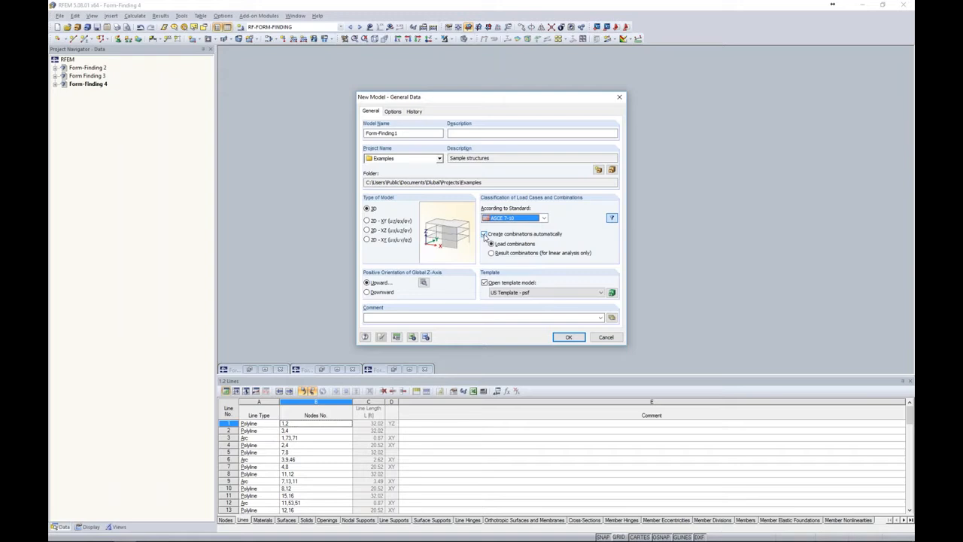
Create the Form-Finding1 model without automatic combinations, with RF-FORM-FINDING and RF-CUTTING-PATTERN active, and maximize its window
left_click(485, 234)
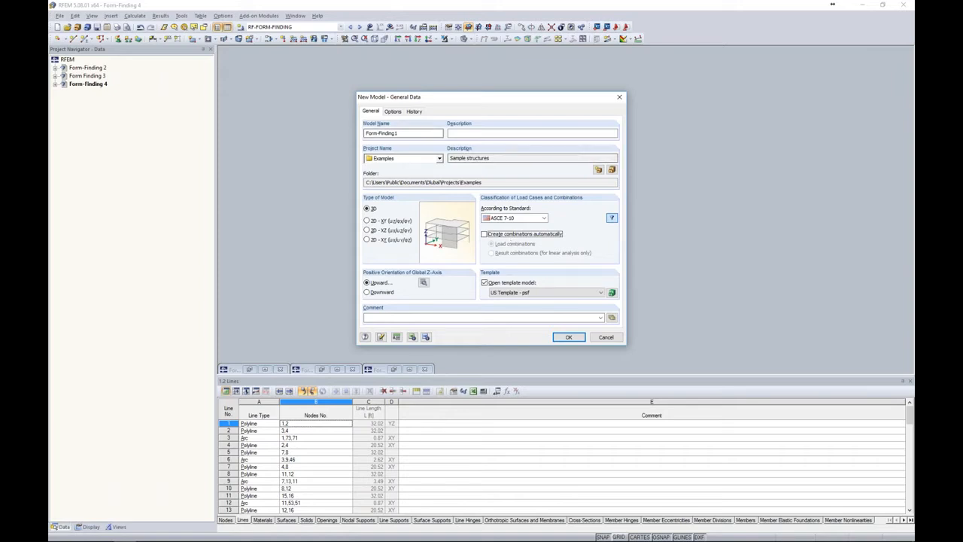
left_click(393, 111)
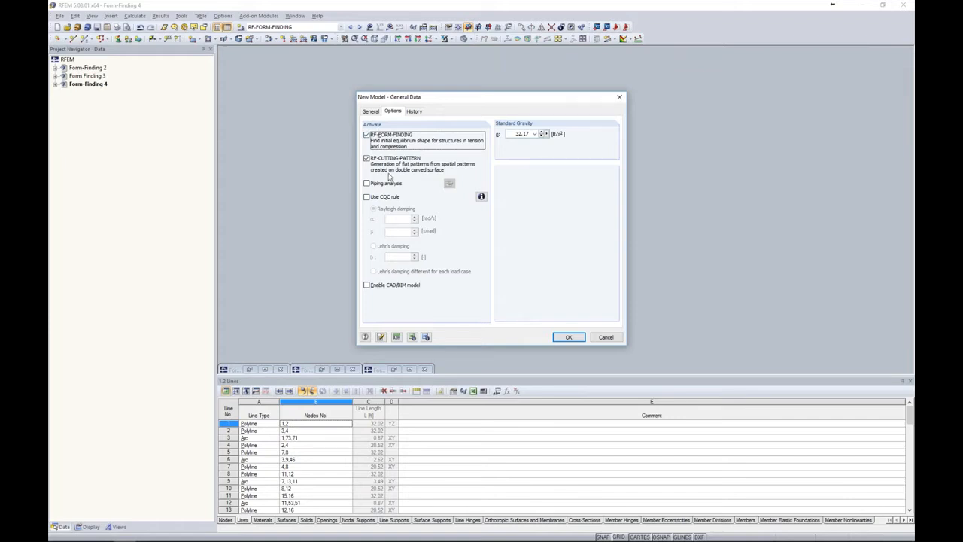
left_click(568, 337)
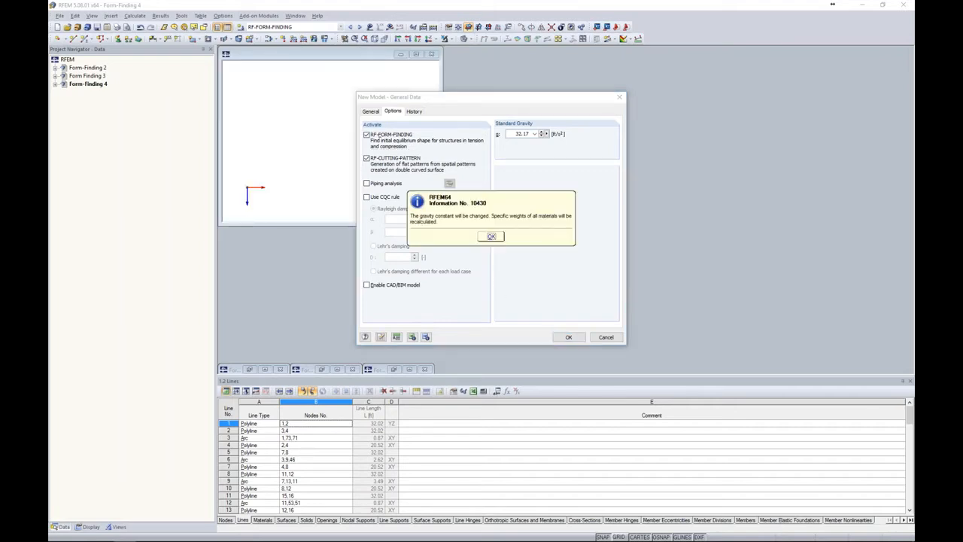
left_click(491, 236)
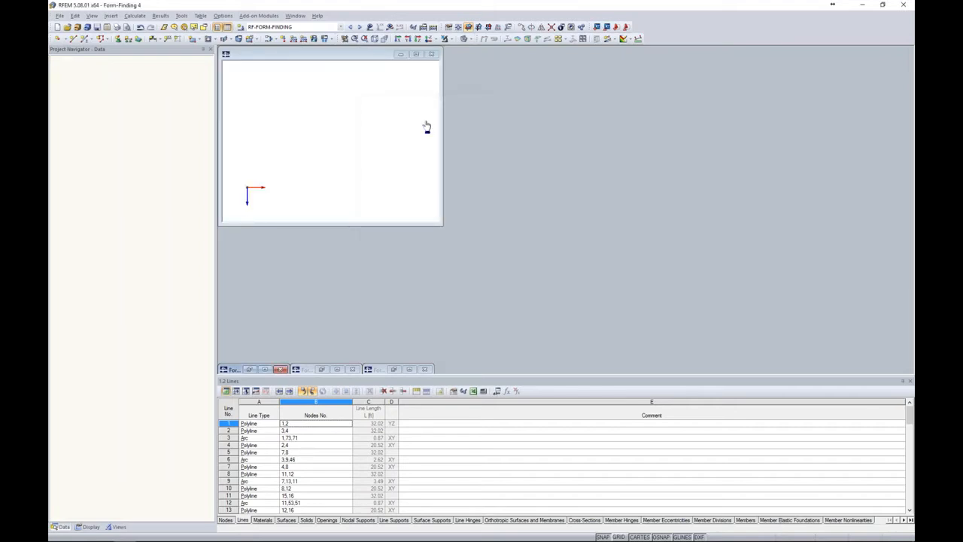
left_click(416, 54)
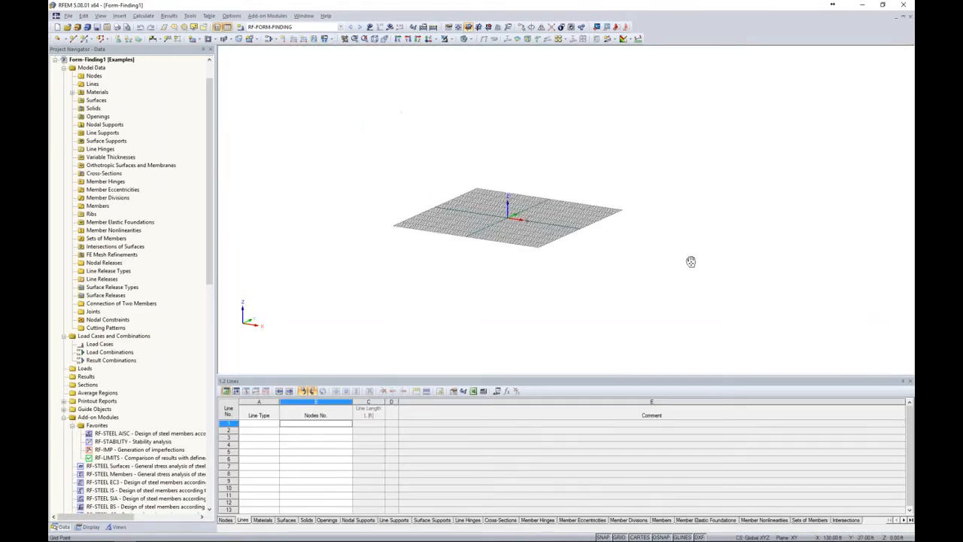
Start a new line with its first node at X 0, Y -5, Z 35 ft
scroll(482, 207, "up", 4)
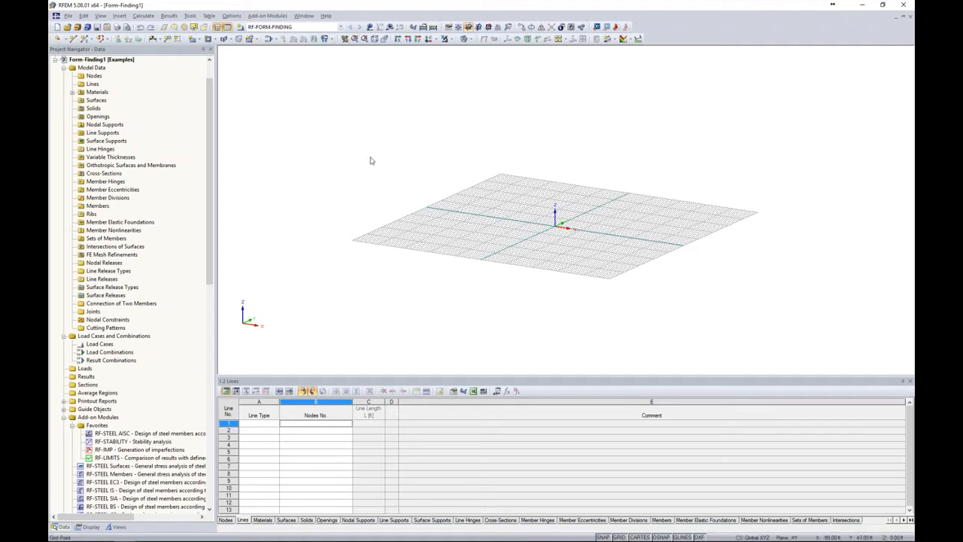
middle_click_drag(430, 171, 394, 172)
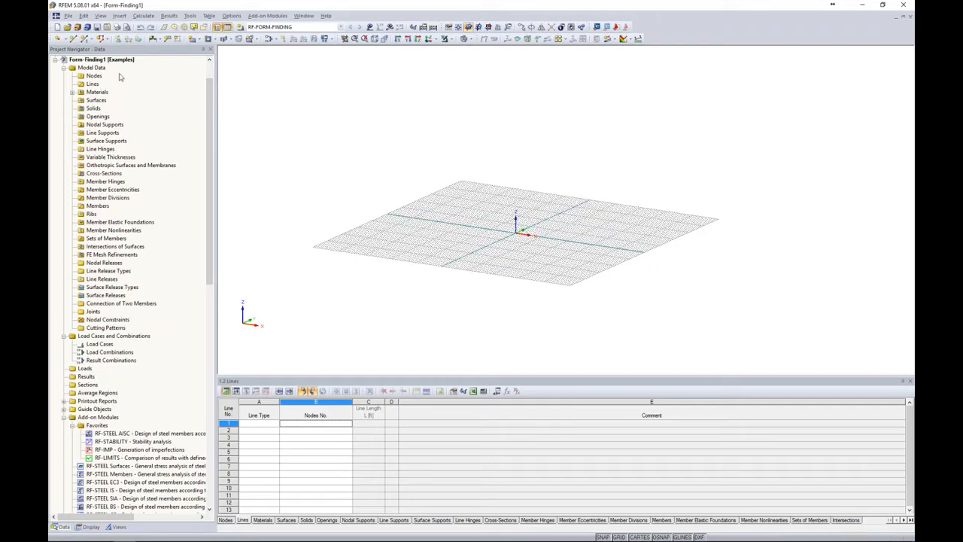
left_click(73, 39)
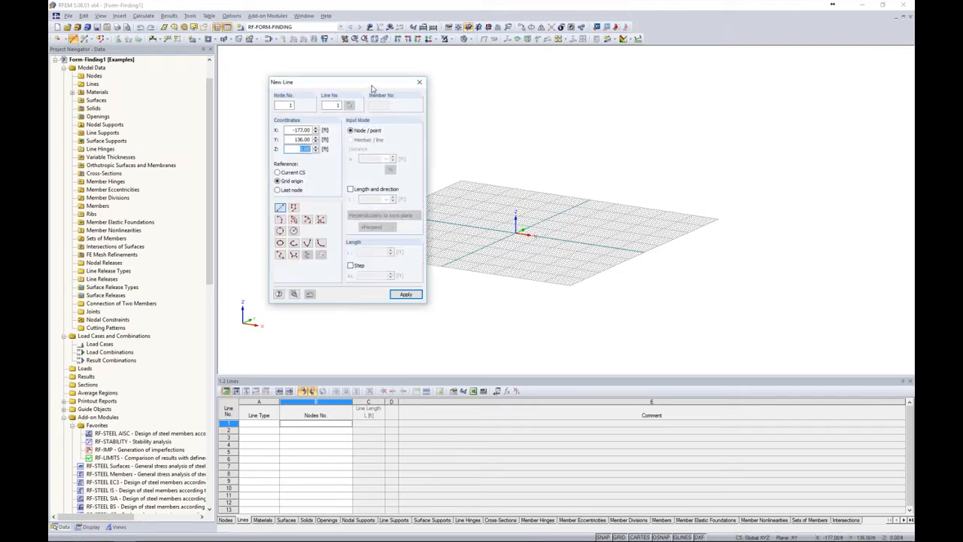
left_click_drag(370, 85, 393, 80)
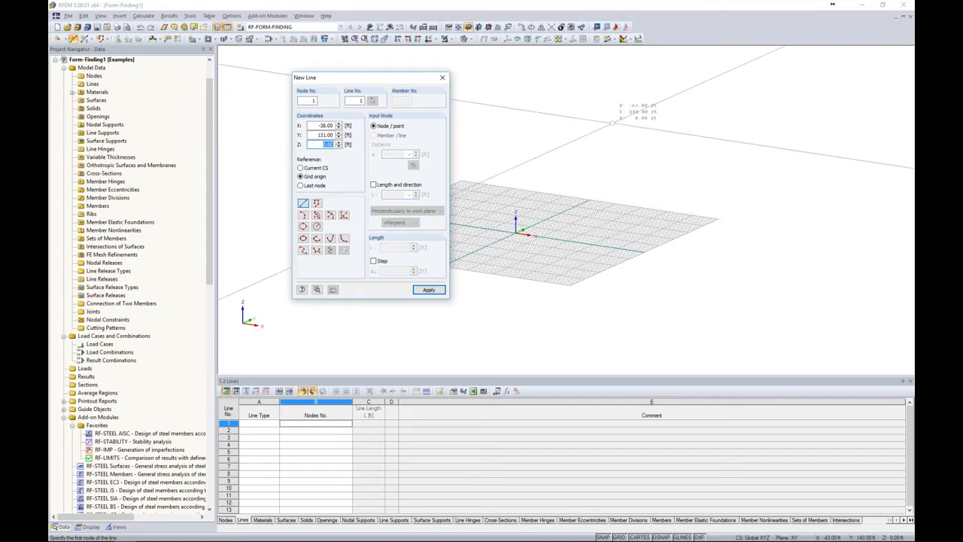
double_click(326, 126)
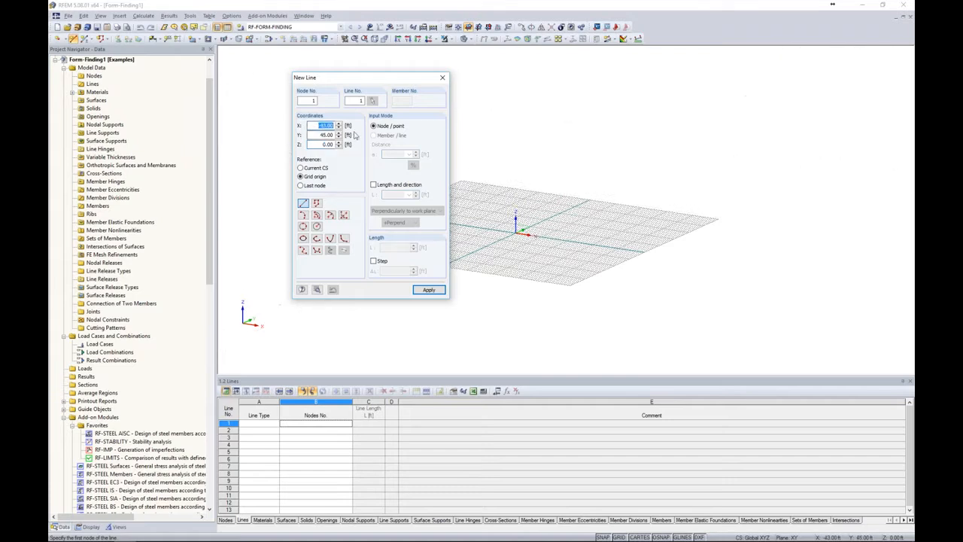
type("0")
key("Tab")
type("-")
type("5")
key("Tab")
type("35")
left_click(428, 289)
Complete the line with its second node at X 0, Y -30, Z 15 ft and end line input
key("Tab")
type("-30")
key("Tab")
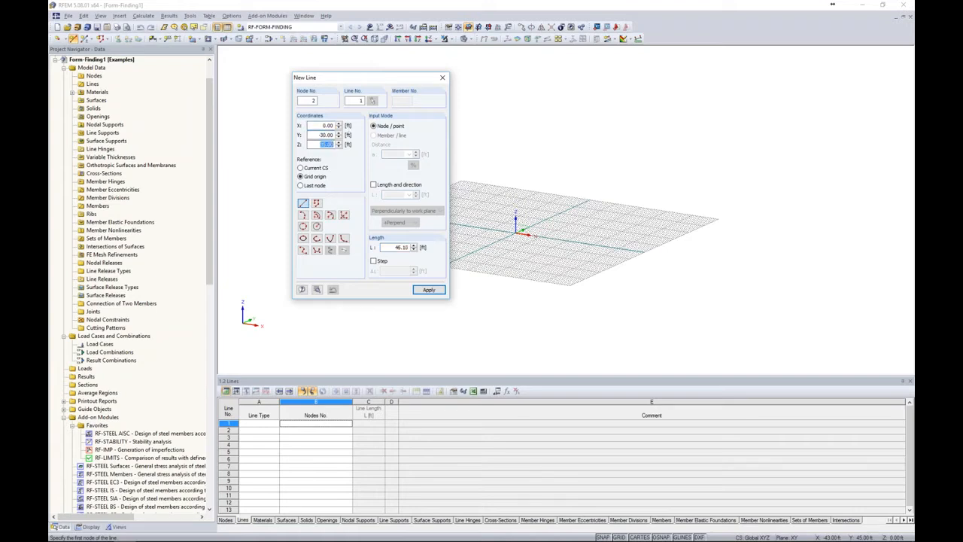
type("15")
left_click(429, 290)
key("Escape")
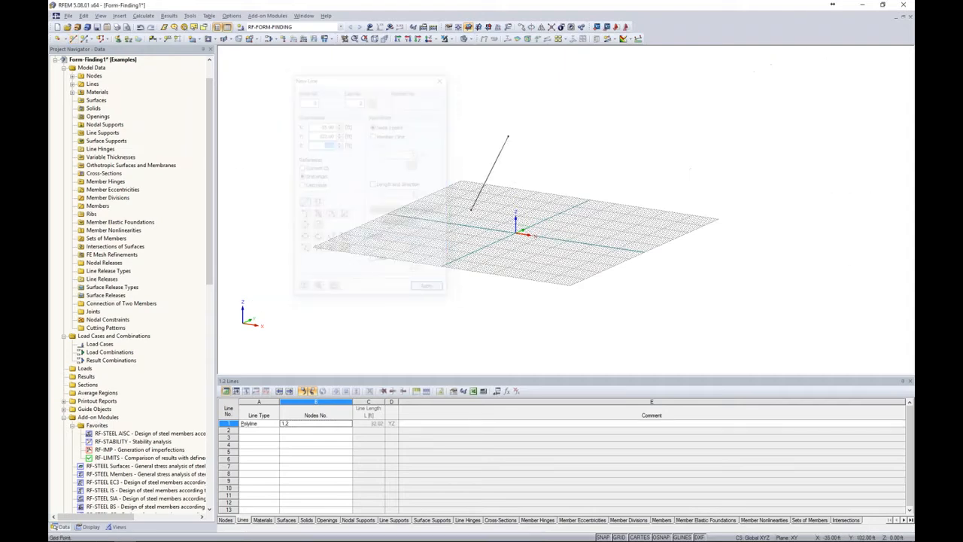
Set up a rotated copy of the sloping line with 9 copies at 40° about the global Z-axis
mouse_move(506, 155)
middle_mouse_down("ctrl")
mouse_move(525, 170)
mouse_move(518, 164)
mouse_move(600, 181)
mouse_move(555, 176)
mouse_move(531, 187)
middle_mouse_up("ctrl")
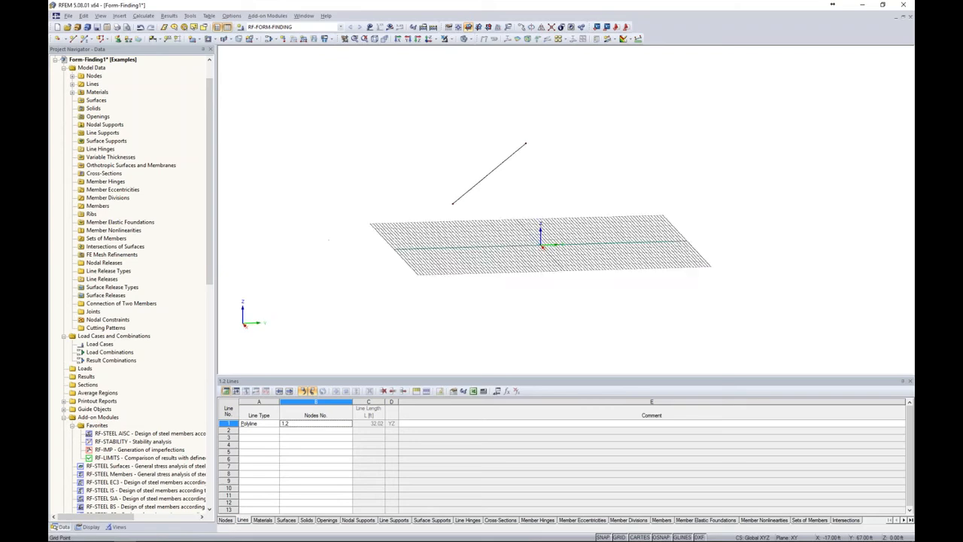
left_click_drag(542, 212, 429, 120)
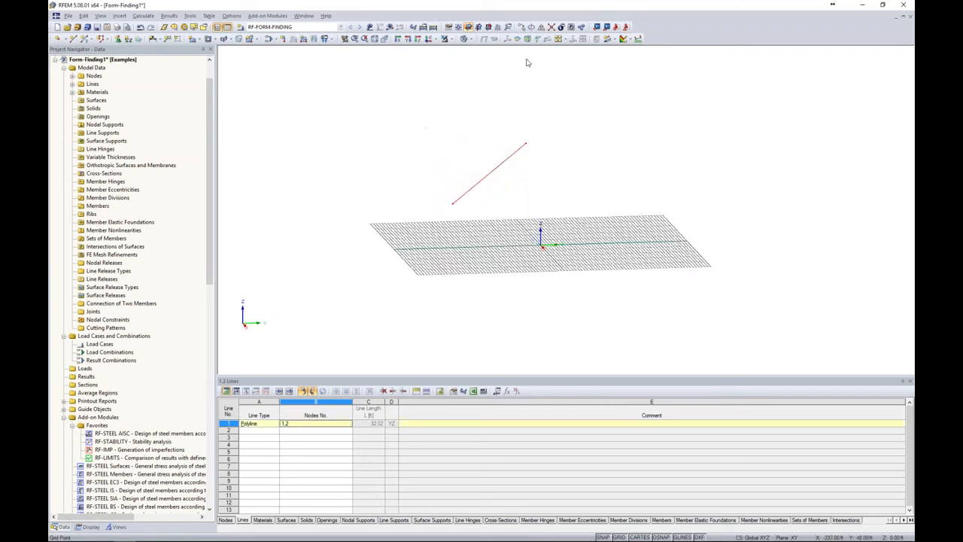
left_click(534, 29)
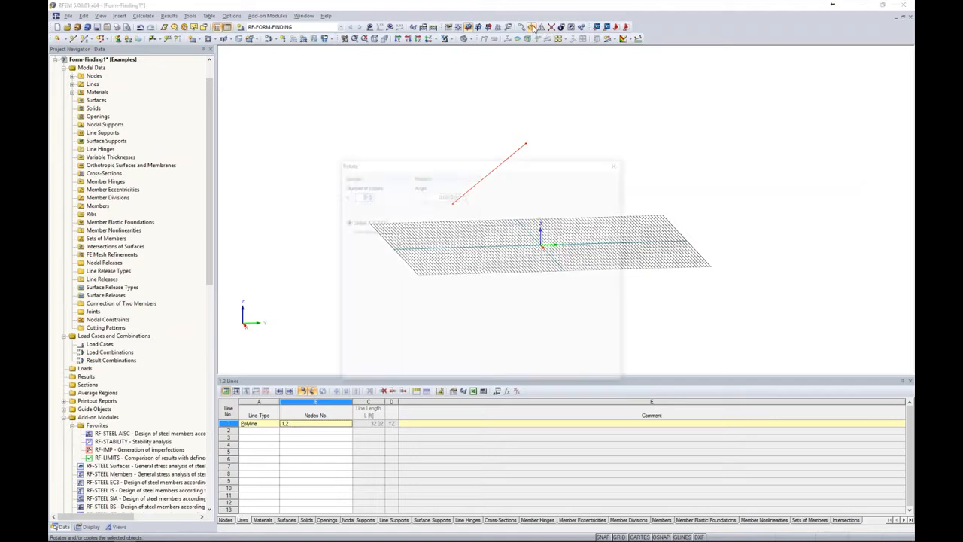
left_click_drag(517, 164, 518, 139)
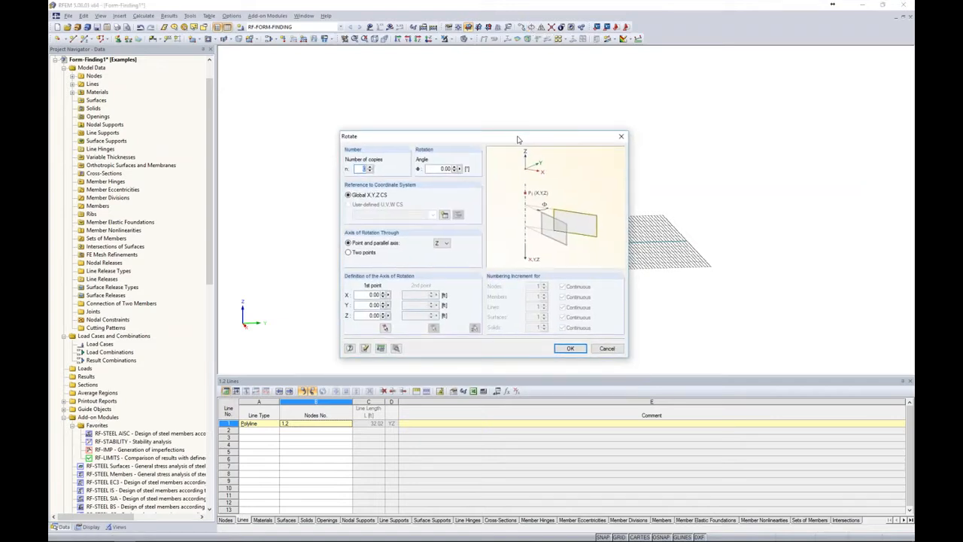
type("5")
key("Tab")
type("40")
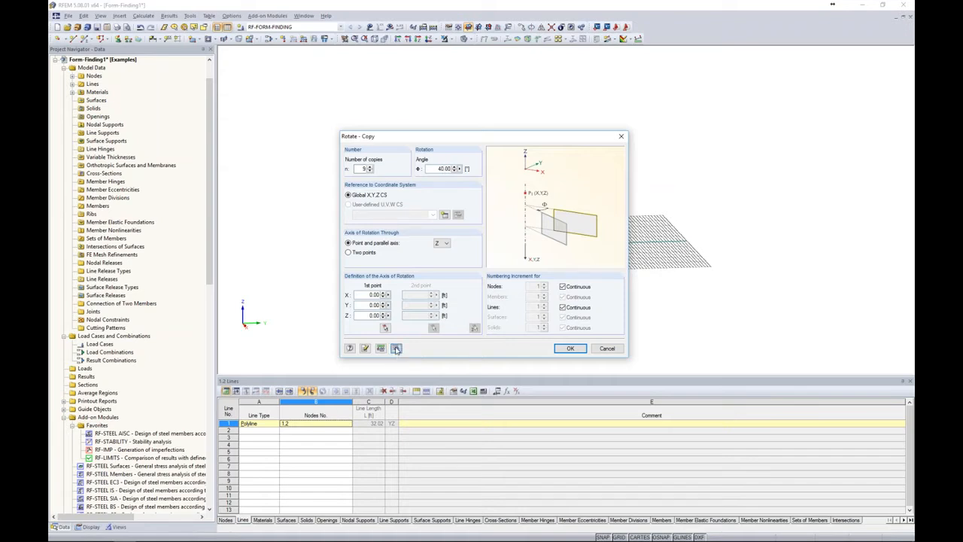
Enable new lines between copied nodes and new surfaces between copied lines, and generate the rotated copies
left_click(397, 348)
left_click_drag(453, 139, 440, 113)
left_click(333, 141)
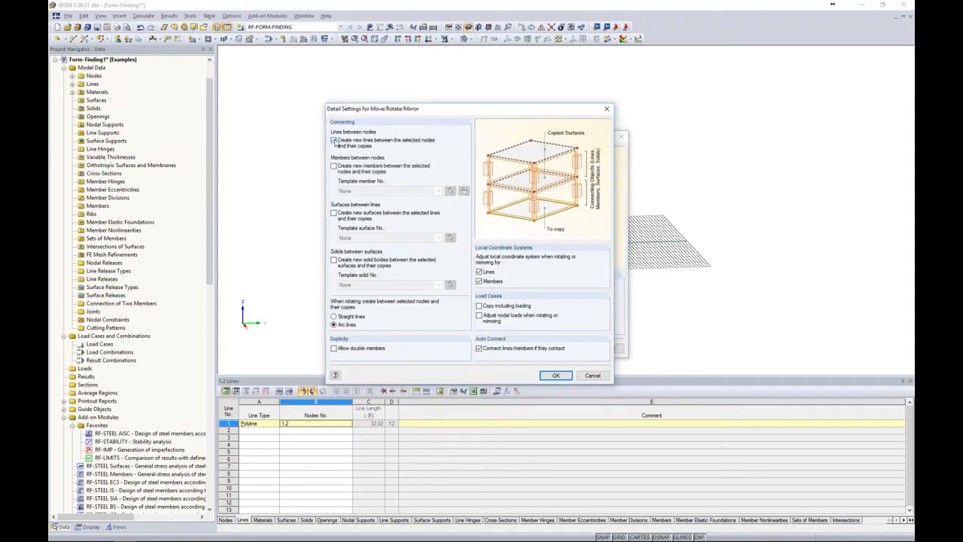
left_click(333, 213)
left_click(556, 375)
left_click(571, 349)
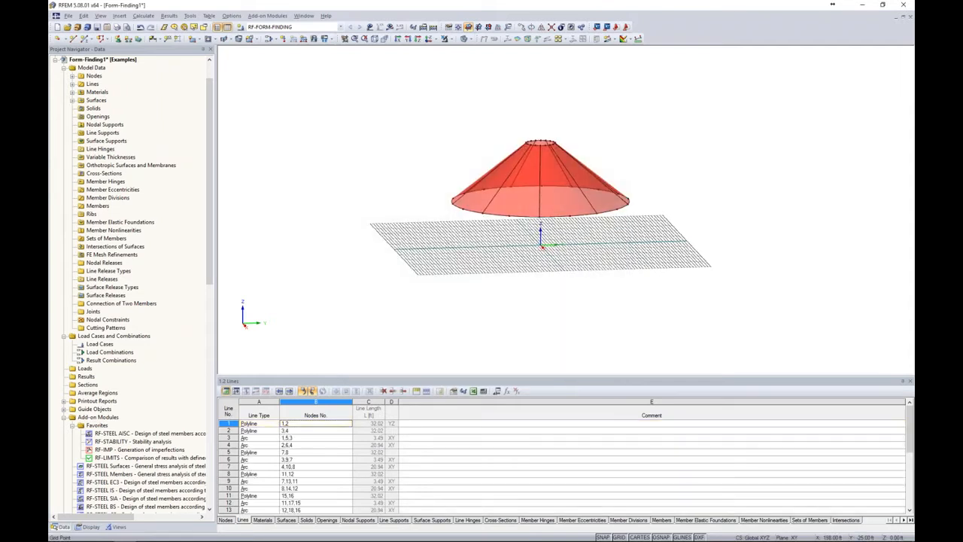
View the cone in plan along the Z direction and turn off the work plane grid
middle_click_drag(528, 279, 565, 233, "ctrl")
scroll(564, 230, "up", 2)
scroll(564, 229, "up", 1)
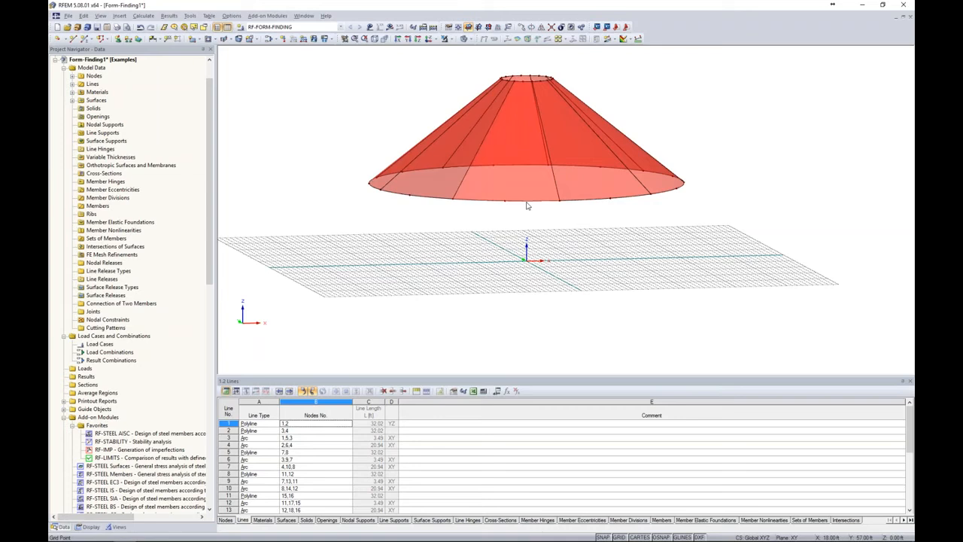
left_click(429, 39)
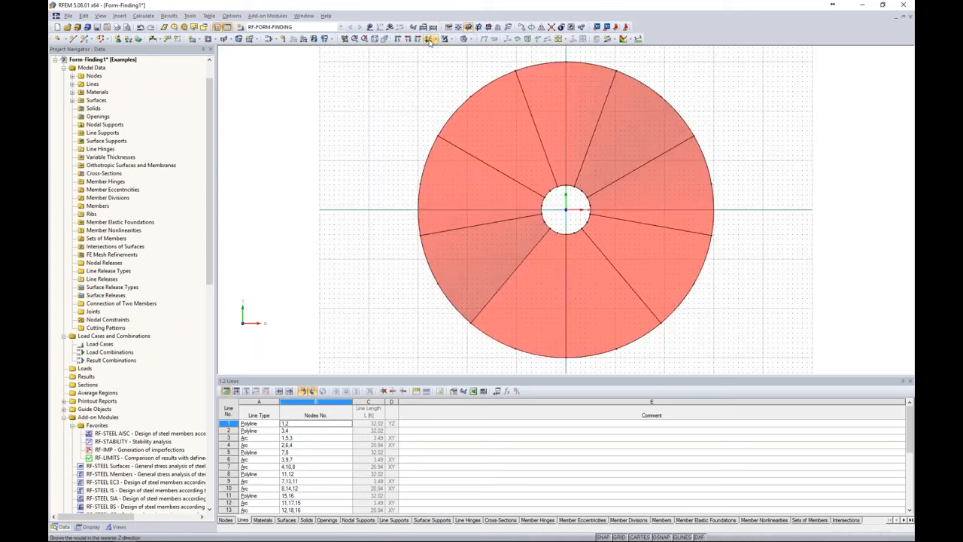
left_click(619, 537)
middle_click_drag(728, 280, 633, 271)
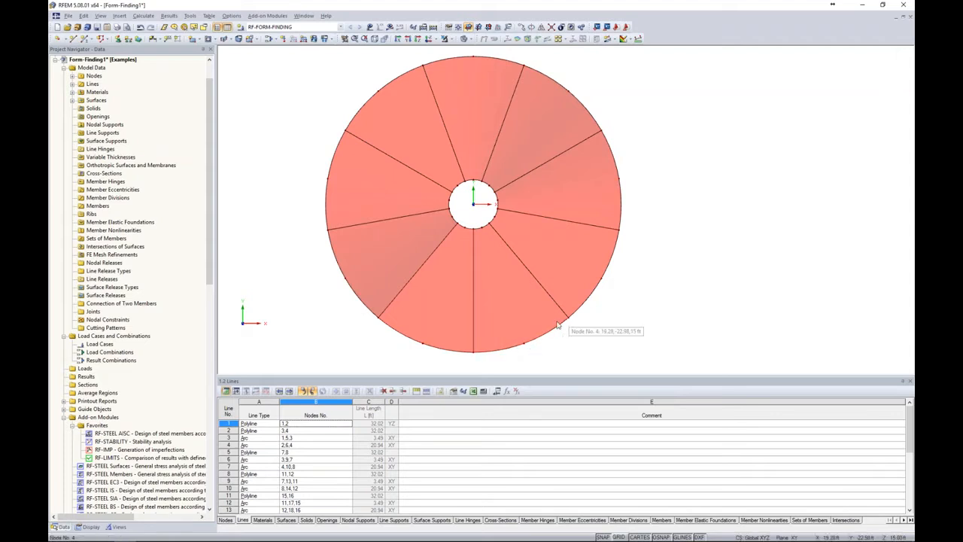
Select all the arc lines along the cone's lower edge and limit the lines table to the selected objects
middle_click_drag(639, 324, 579, 81, "ctrl")
middle_click_drag(630, 280, 633, 166, "ctrl")
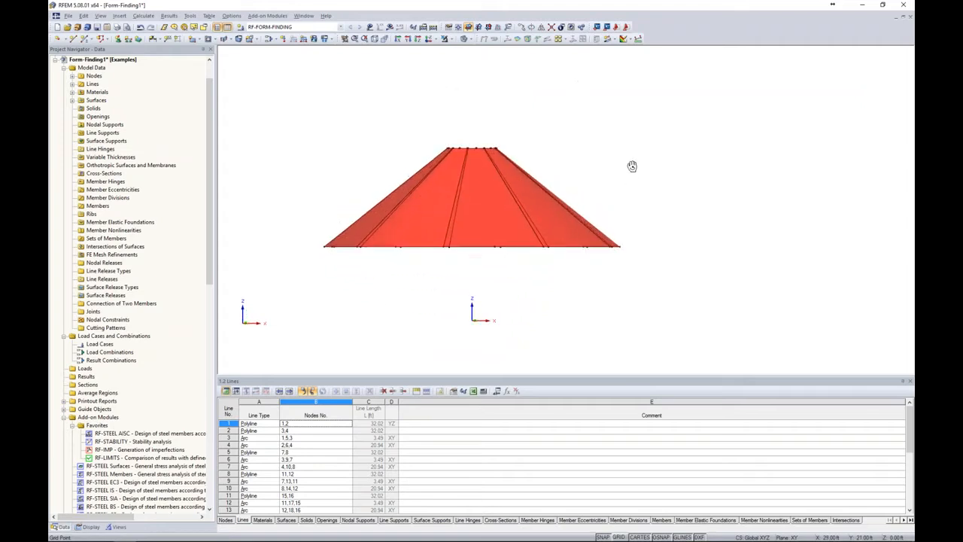
middle_click_drag(657, 306, 673, 282)
left_click_drag(313, 210, 695, 252)
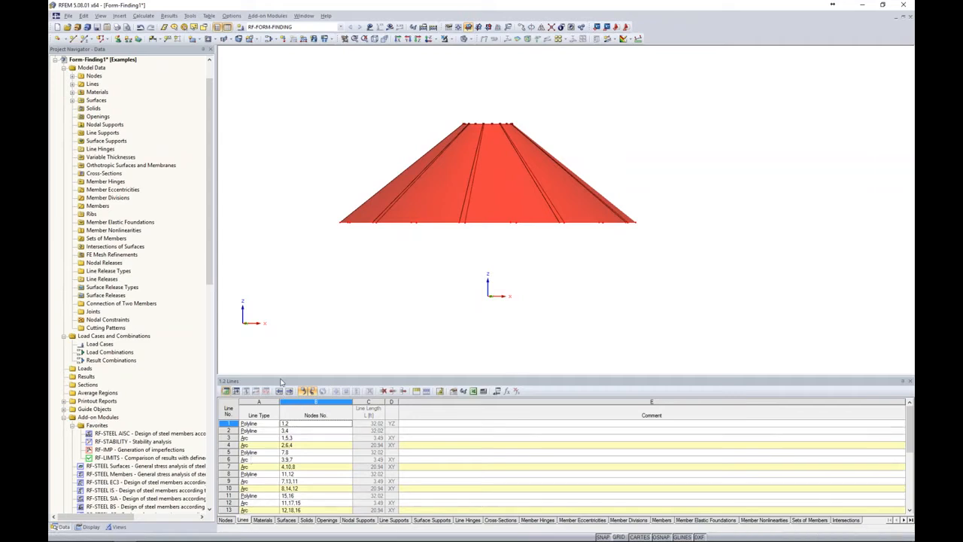
left_click_drag(281, 381, 285, 336)
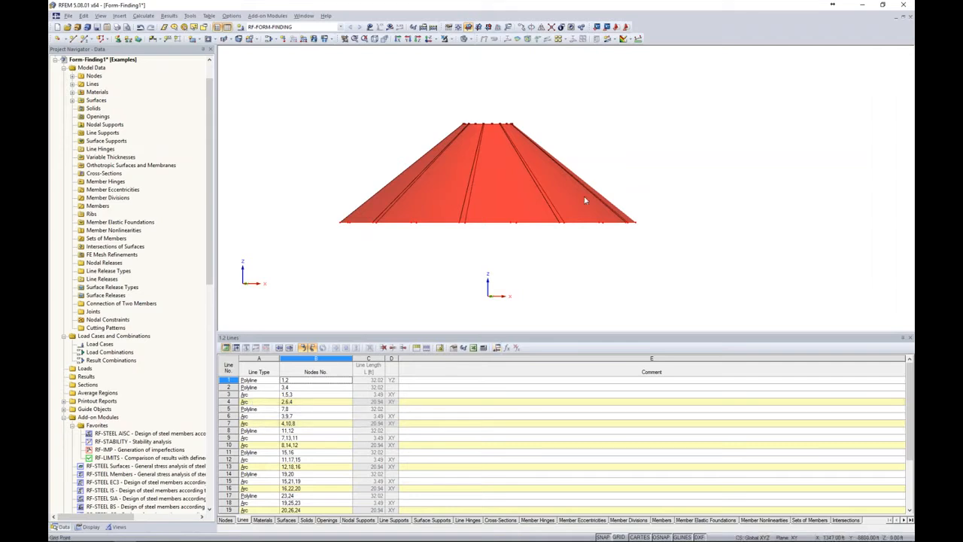
left_click(440, 348)
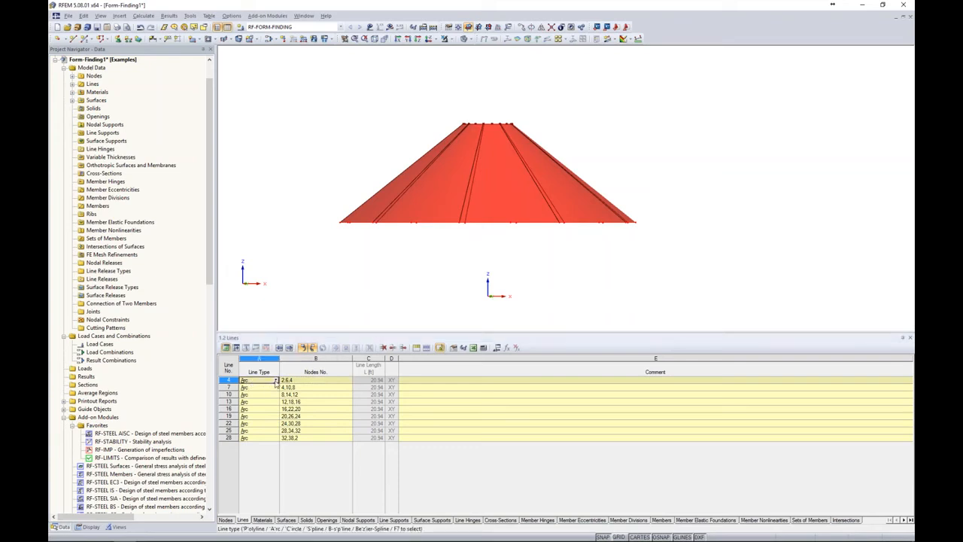
Change the line type of all the lower-edge arcs from Arc to Polyline
left_click(276, 381)
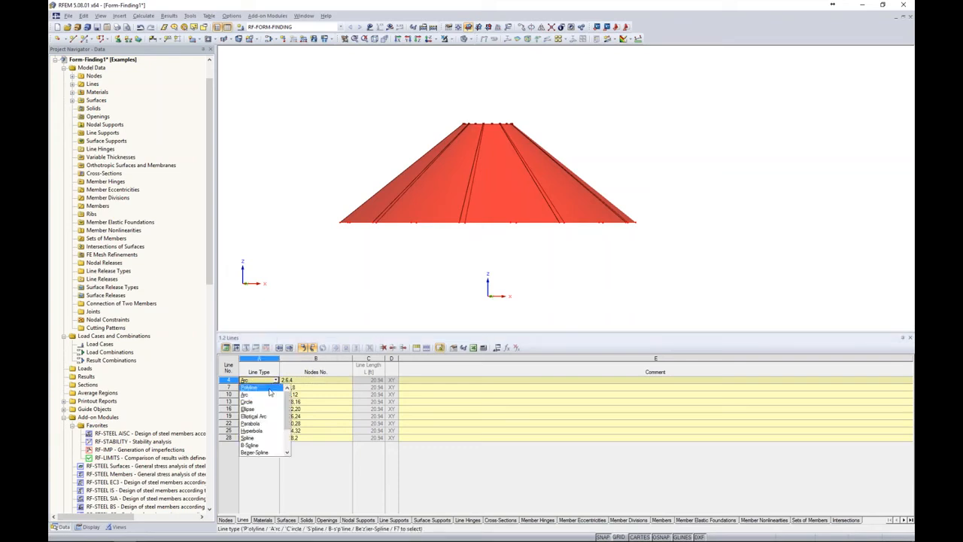
left_click(269, 391)
left_click(270, 388)
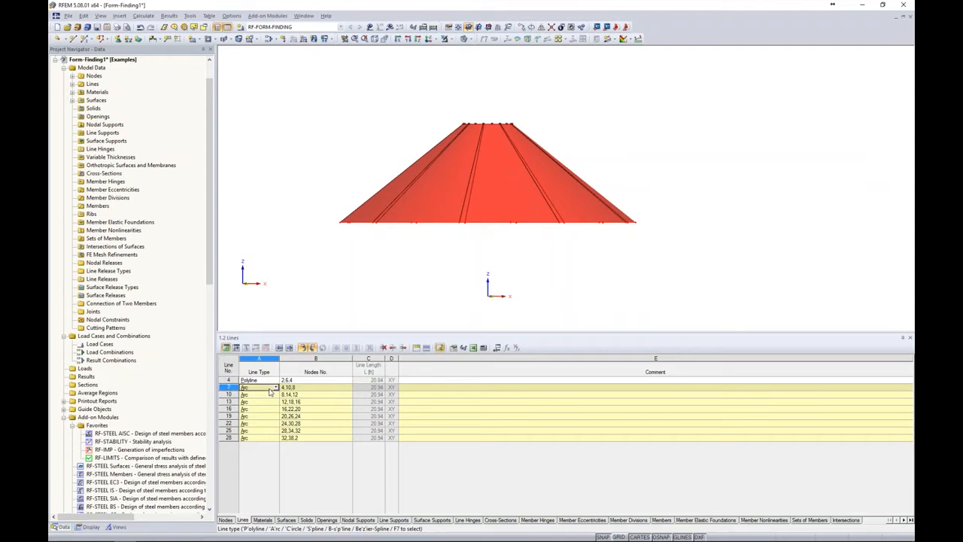
key("p")
key("Down")
key("p")
key("Down")
key("p")
key("Down")
key("p")
key("Down")
key("p")
key("Down")
key("p")
key("Down")
key("p")
key("Down")
key("p")
key("Tab")
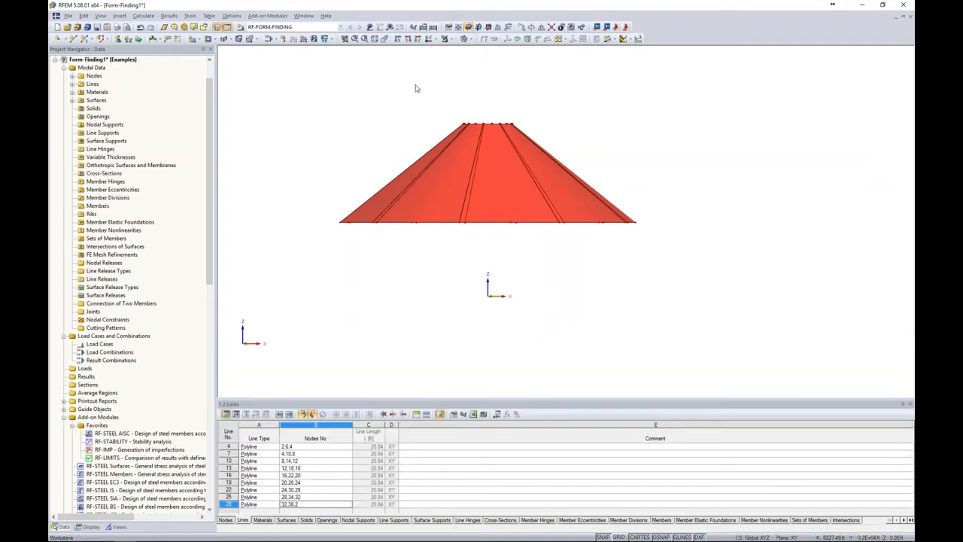
Show the model in plan view as a wireframe
left_click(428, 39)
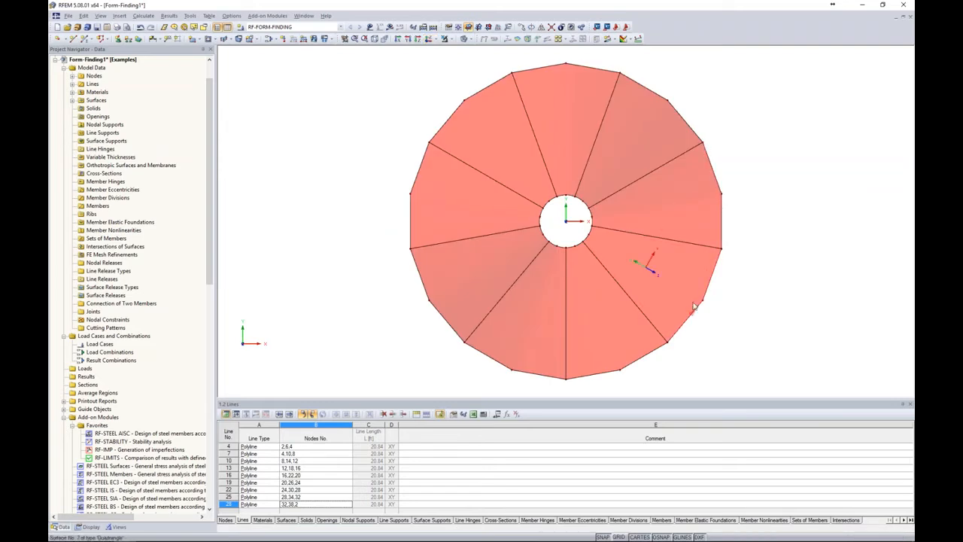
scroll(712, 301, "down", 2)
middle_click_drag(713, 301, 578, 284)
left_click(472, 39)
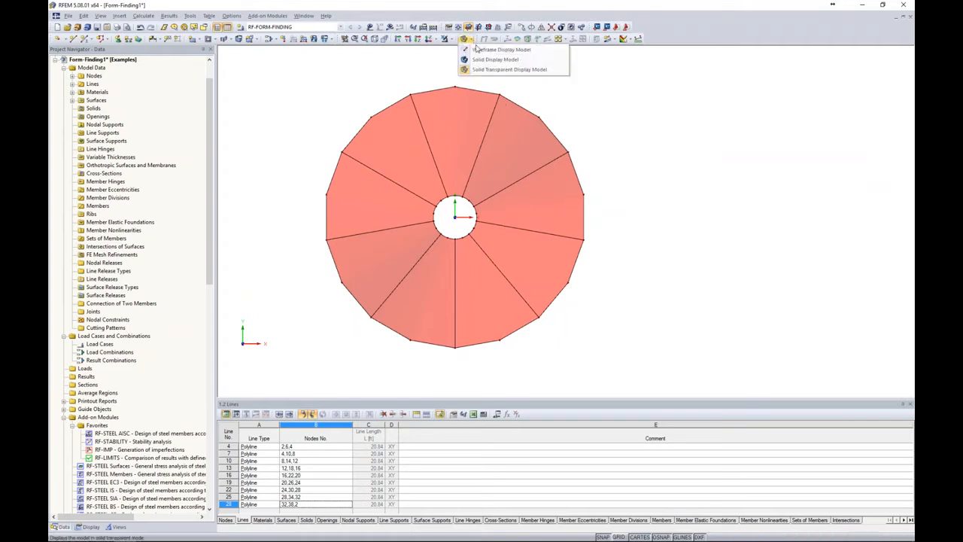
left_click(478, 50)
Delete the intermediate nodes midway along the outer perimeter lines so each polyline runs straight between the radial lines
left_click_drag(441, 68, 474, 113)
left_click_drag(530, 93, 552, 136)
left_click_drag(563, 182, 625, 225)
left_click_drag(549, 271, 599, 307)
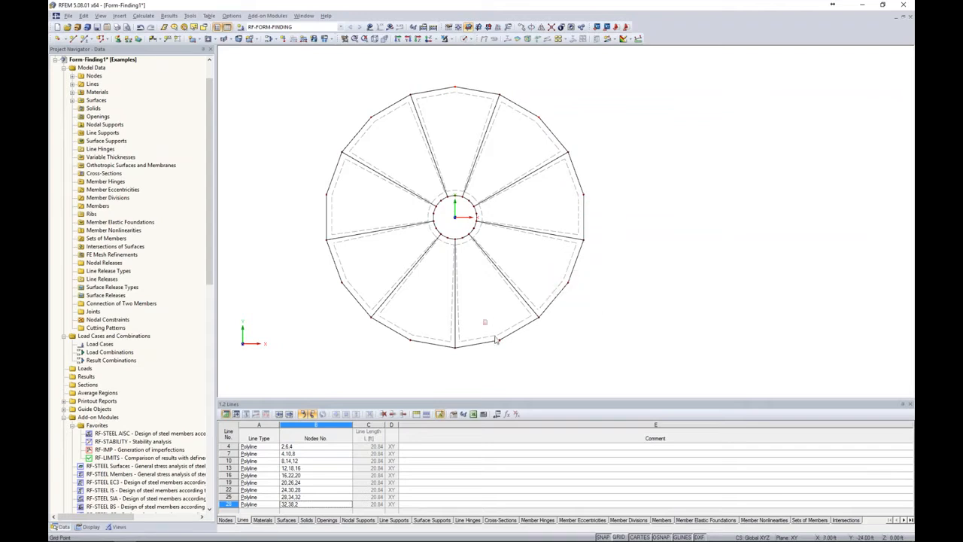
left_click_drag(399, 318, 424, 368)
left_click_drag(345, 105, 394, 141)
key("Delete")
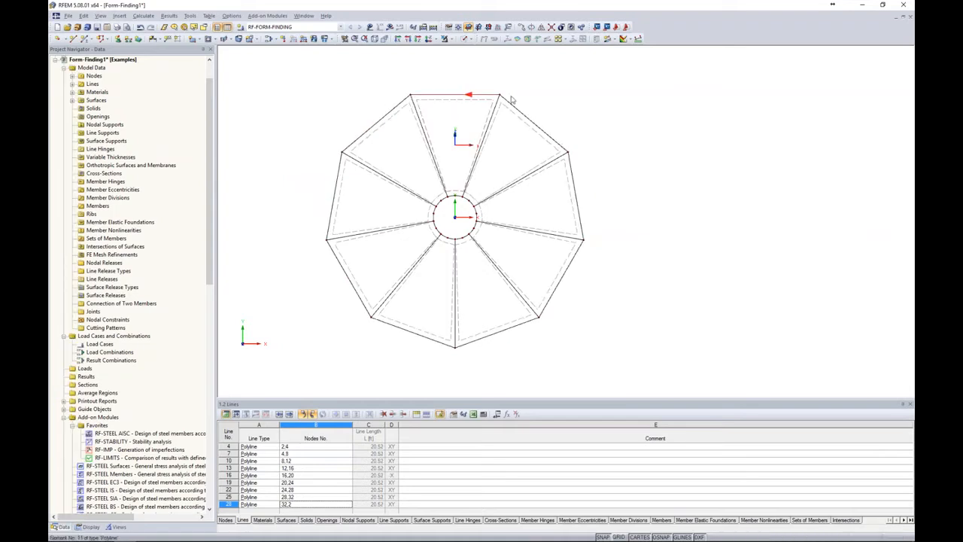
Select all the straight lines along the cone's base perimeter in the side view
middle_click_drag(596, 367, 527, 73)
middle_click_drag(583, 212, 592, 177, "ctrl")
left_click_drag(301, 243, 602, 285)
scroll(538, 279, "up", 2)
middle_click_drag(539, 279, 678, 275)
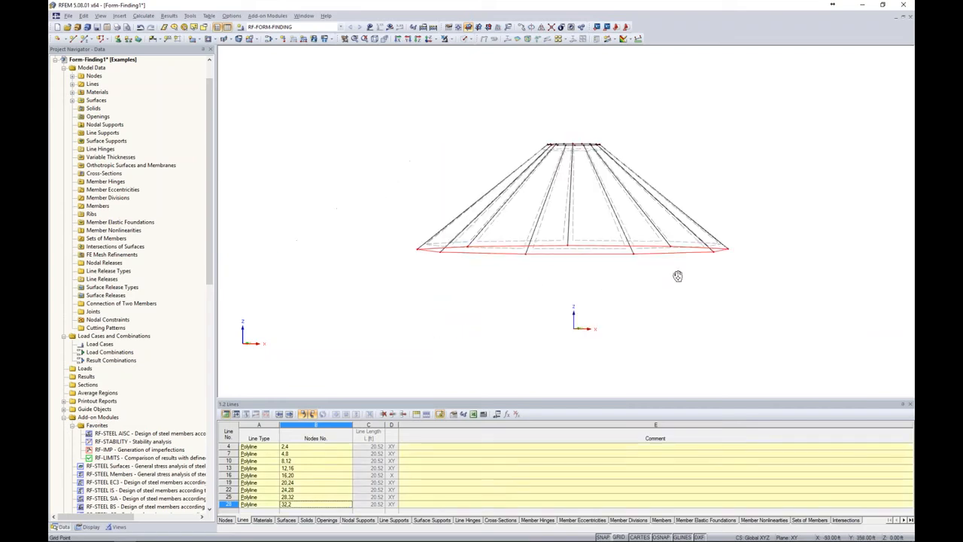
Edit the selected base perimeter lines together and make a member available on them
right_click(614, 258)
mouse_move(631, 264)
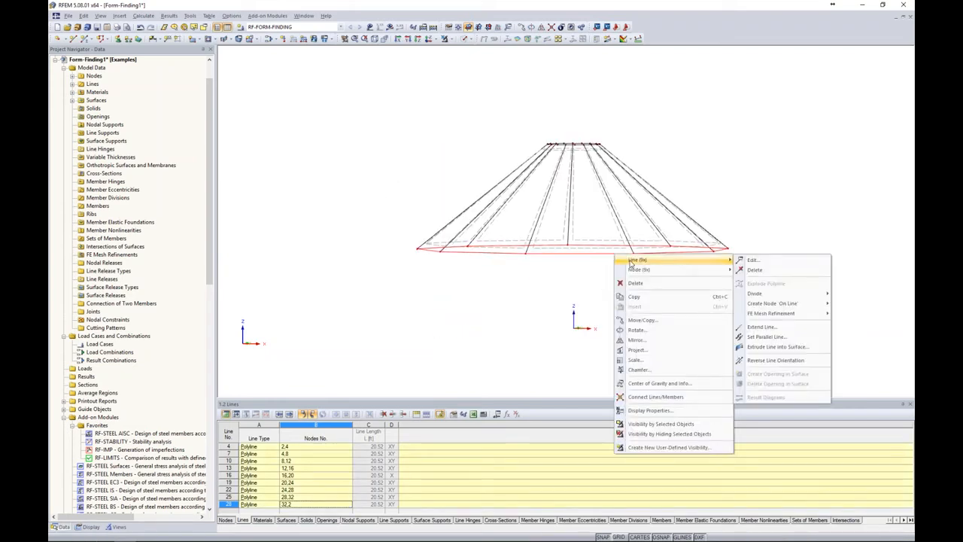
left_click(759, 263)
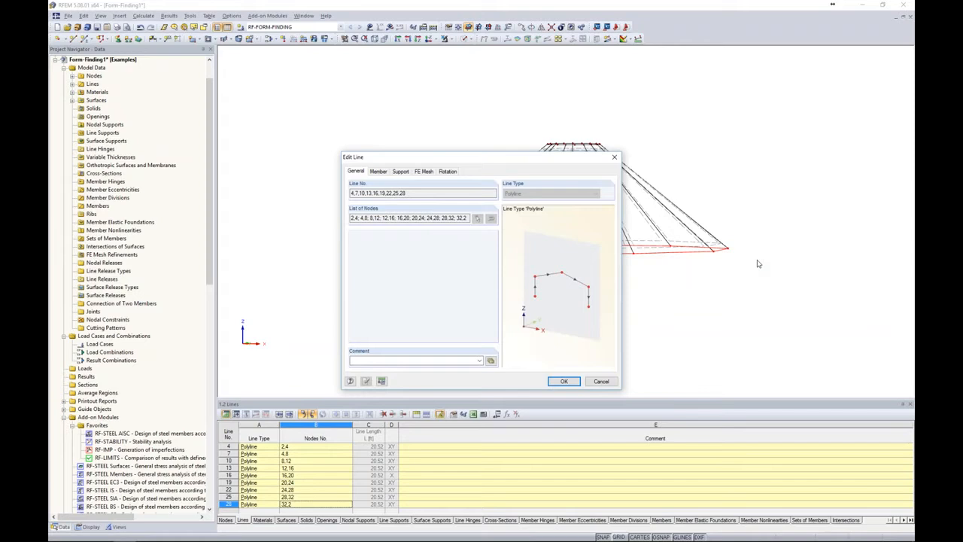
left_click(379, 171)
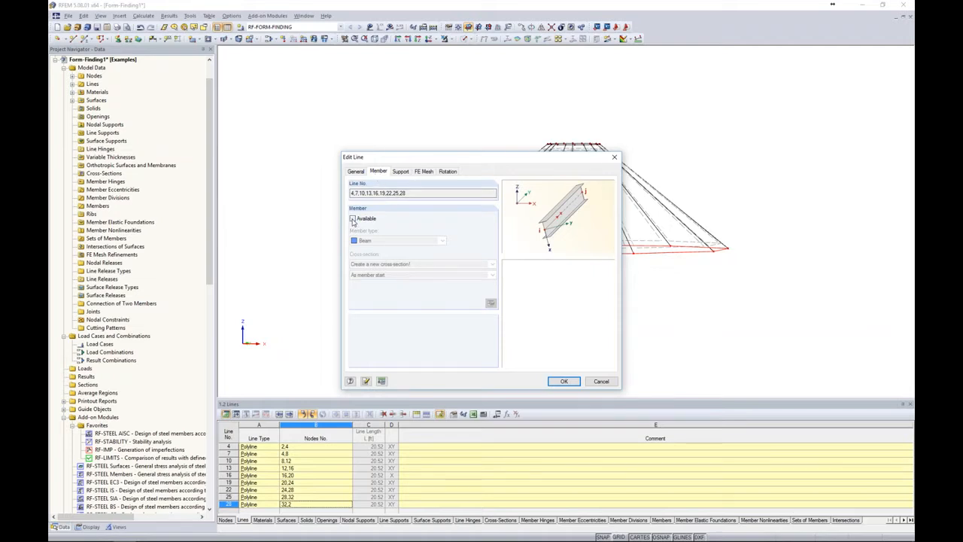
left_click(353, 219)
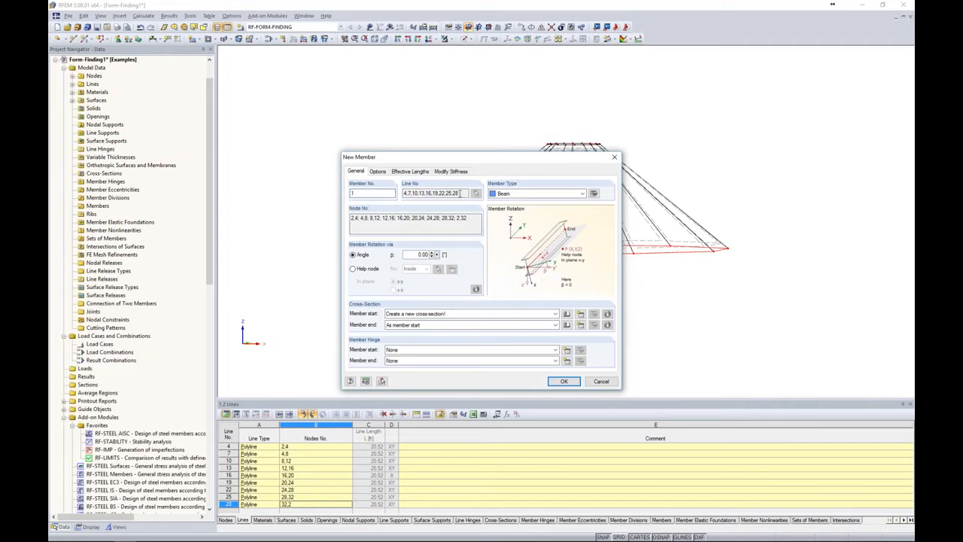
Assign the AISC solid round bar RB 1/2 as the cross-section at the member start
left_click(567, 314)
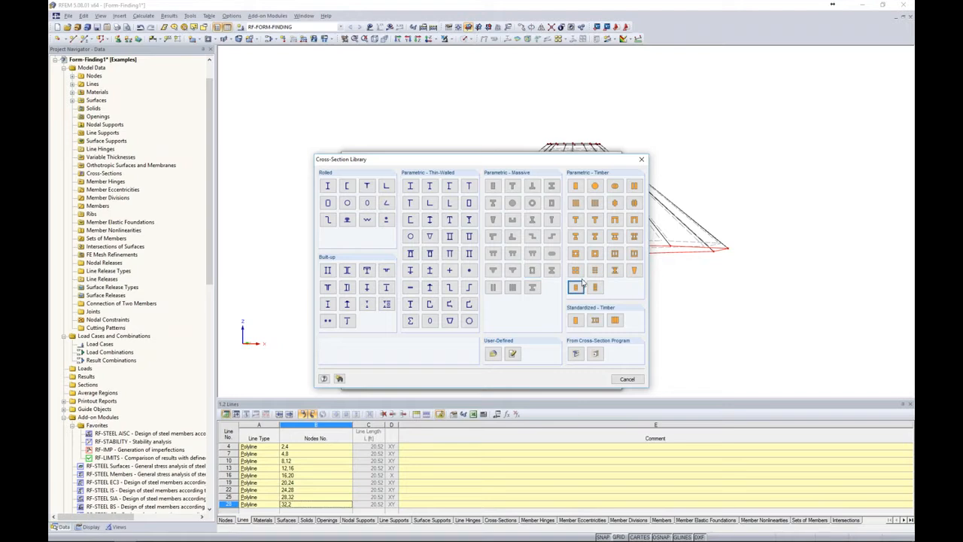
left_click(386, 220)
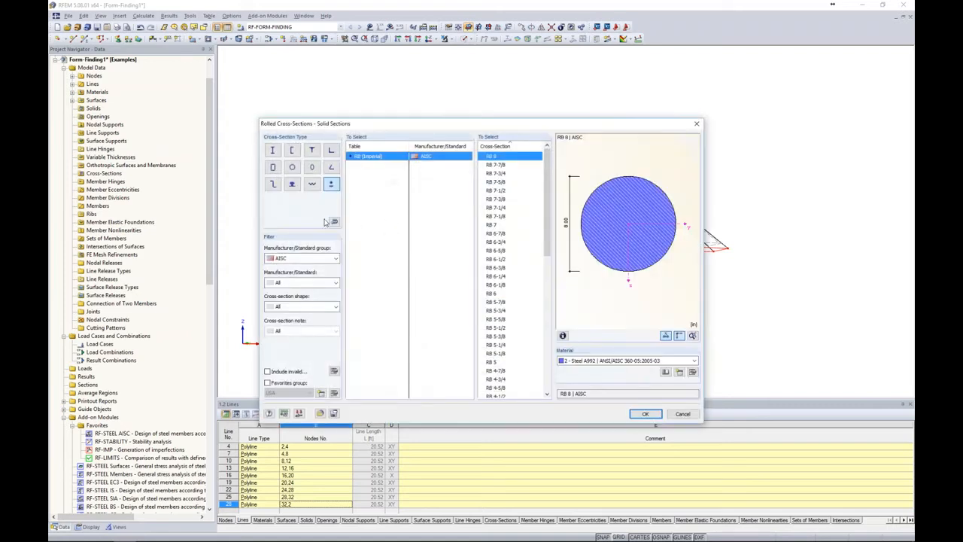
left_click(330, 260)
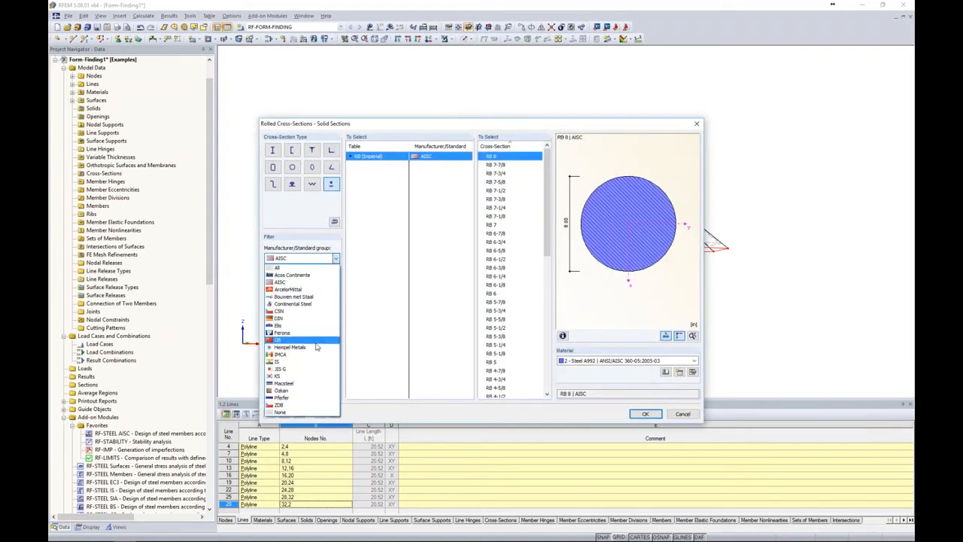
left_click(308, 283)
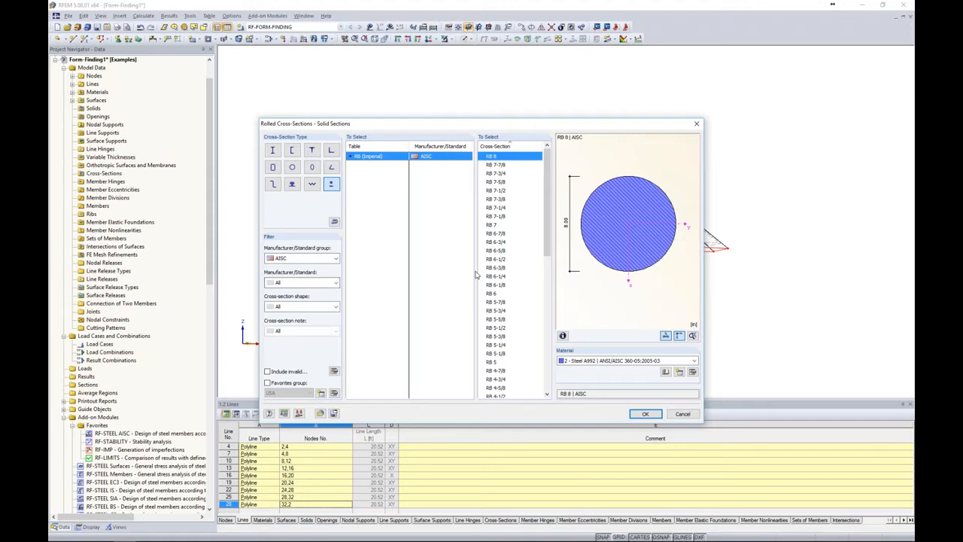
left_click_drag(548, 231, 547, 367)
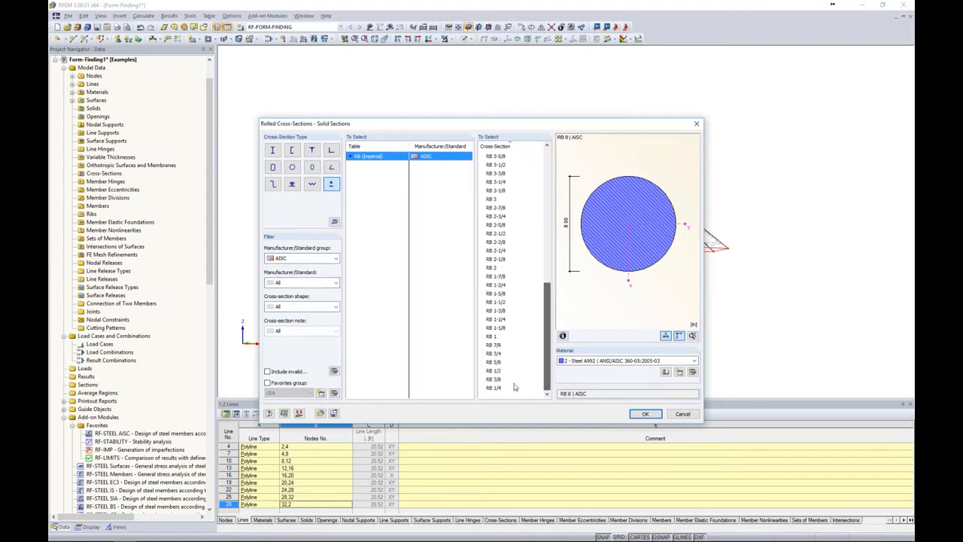
left_click(495, 373)
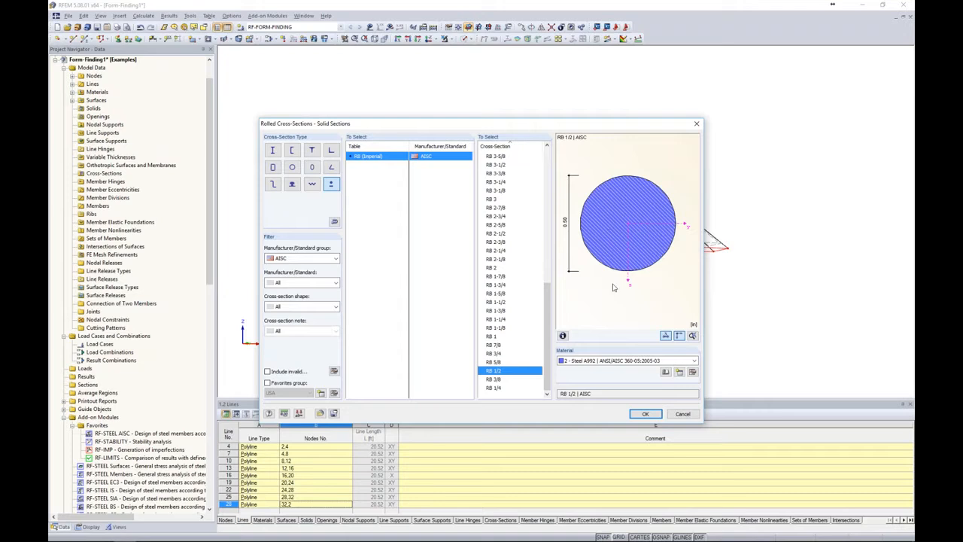
Open the material library to choose another material for the RB 1/2 section
left_click(588, 361)
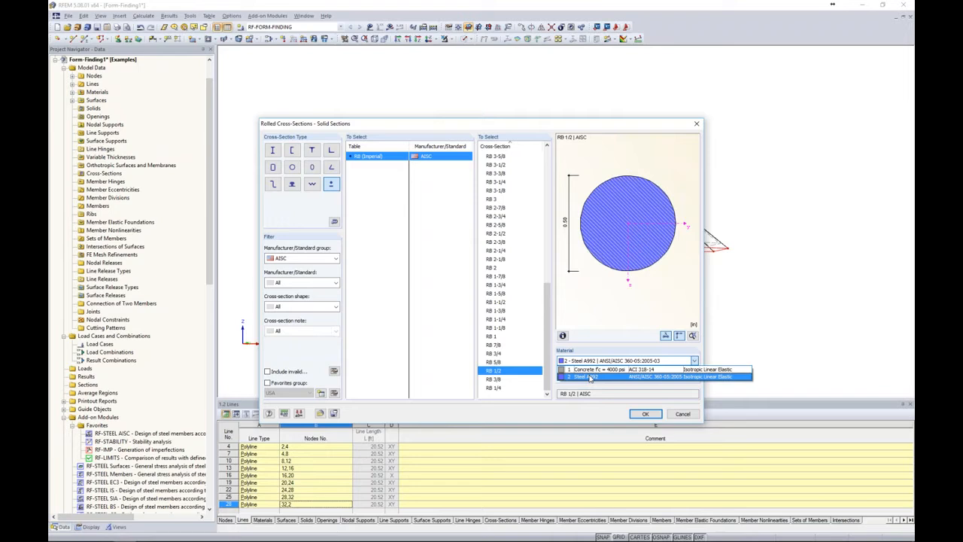
left_click(592, 378)
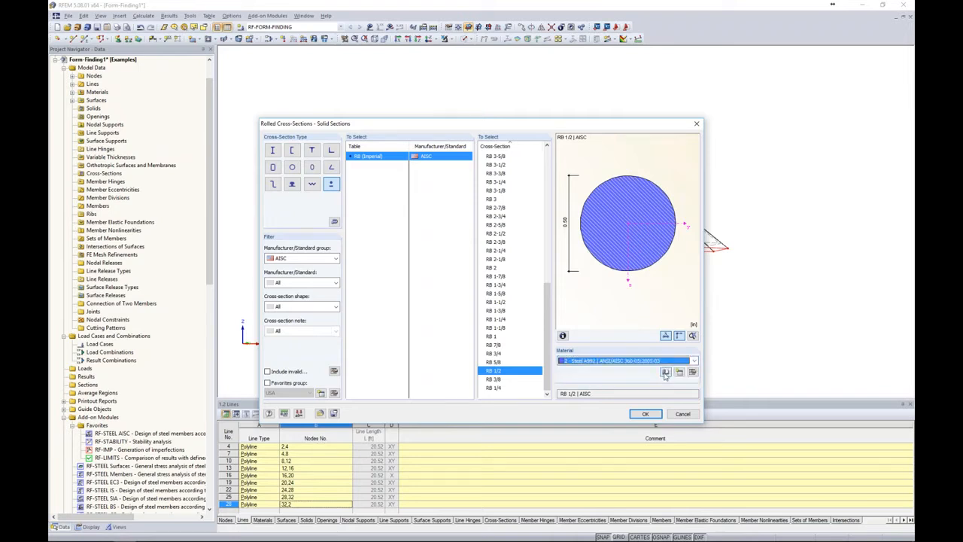
left_click(665, 372)
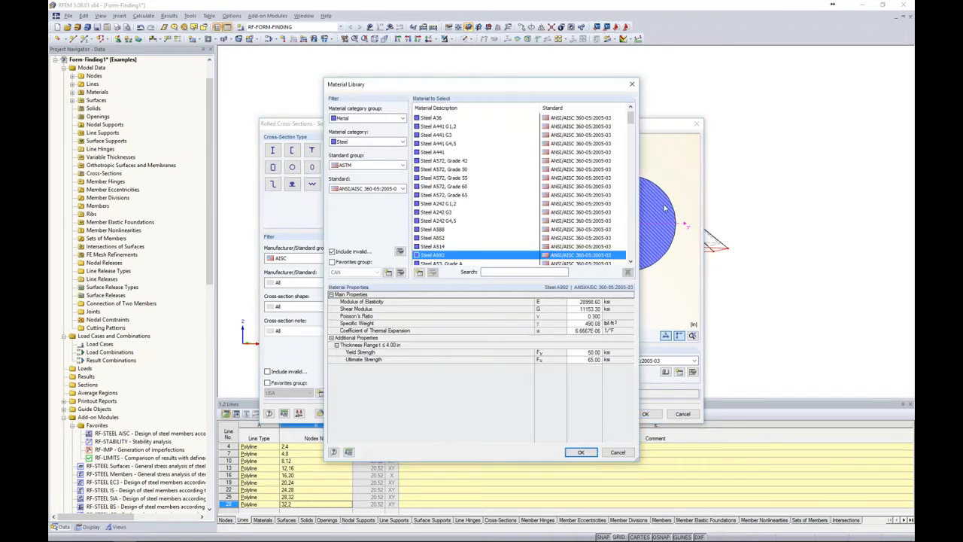
left_click_drag(459, 87, 409, 73)
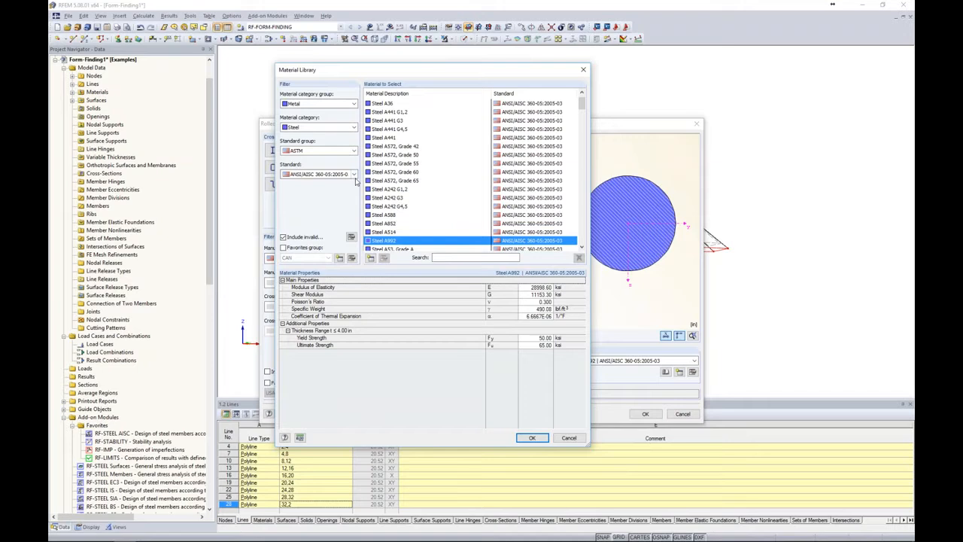
Filter the material library to Stainless Steel in the ASTM standard group and browse the grades
left_click(307, 128)
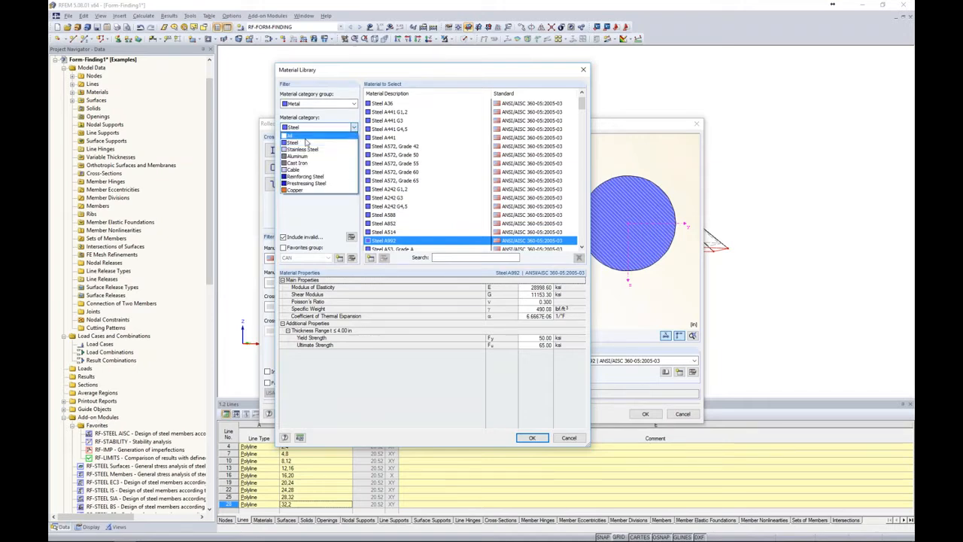
left_click(301, 152)
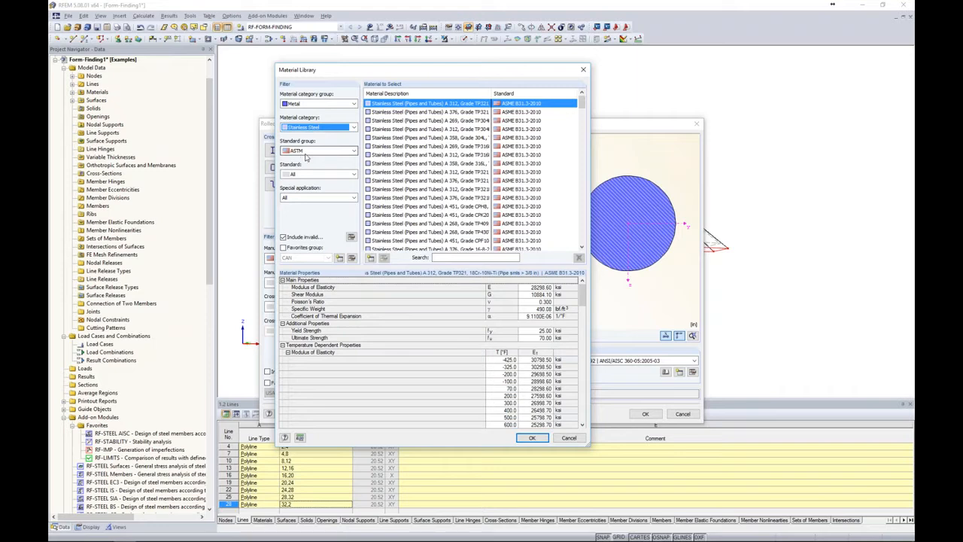
left_click(307, 154)
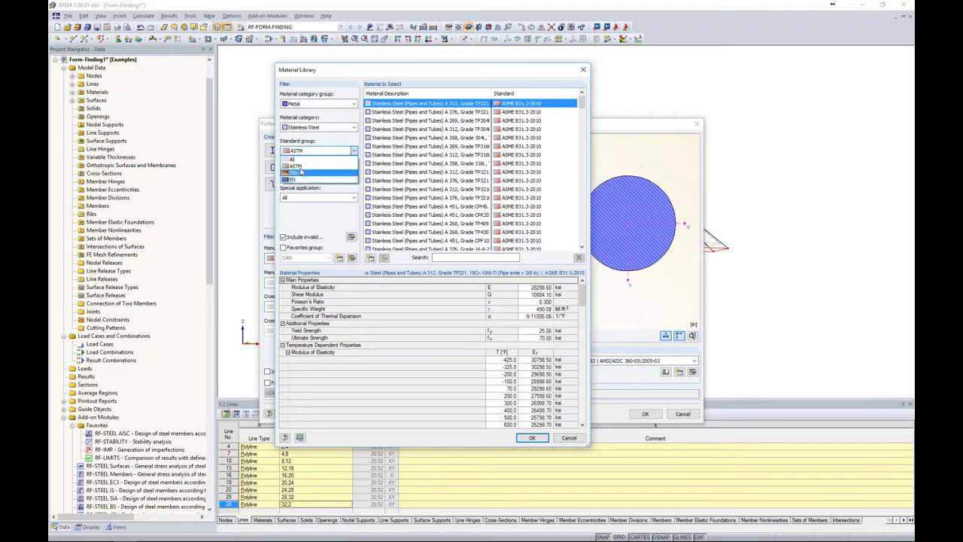
left_click(309, 166)
left_click_drag(583, 106, 571, 241)
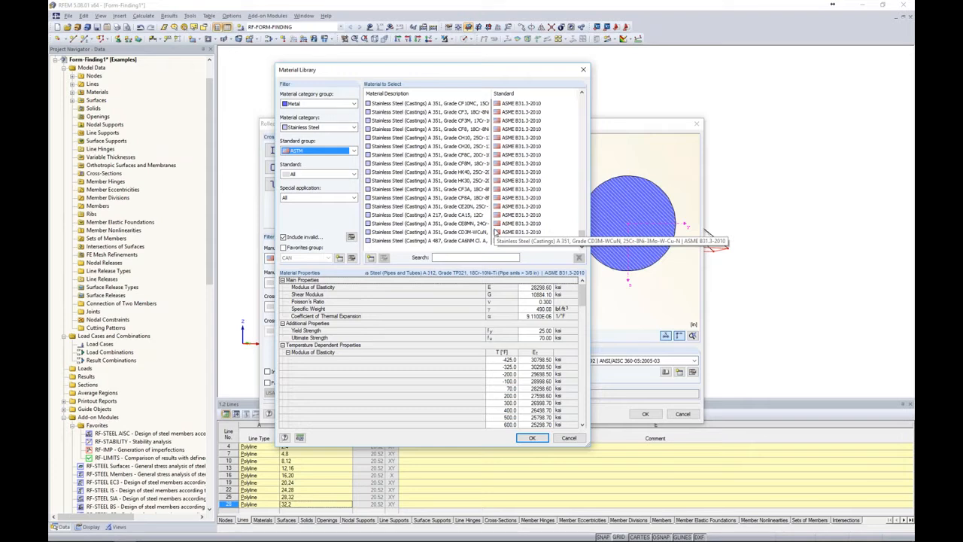
Limit the material library to the USA favorites group and assign Stainless Steel (Bar) A 479, Grade 316 to the round bar
left_click(283, 248)
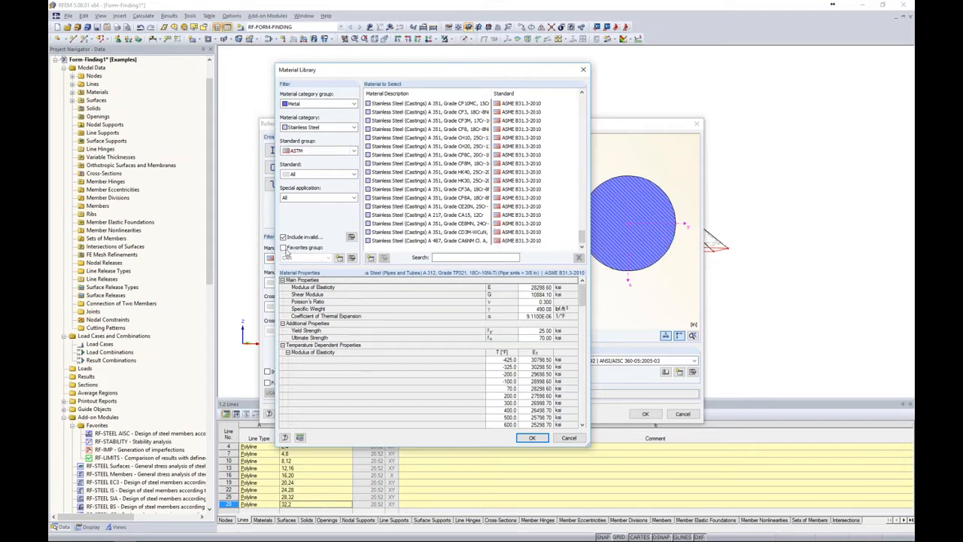
left_click(312, 259)
left_click(309, 275)
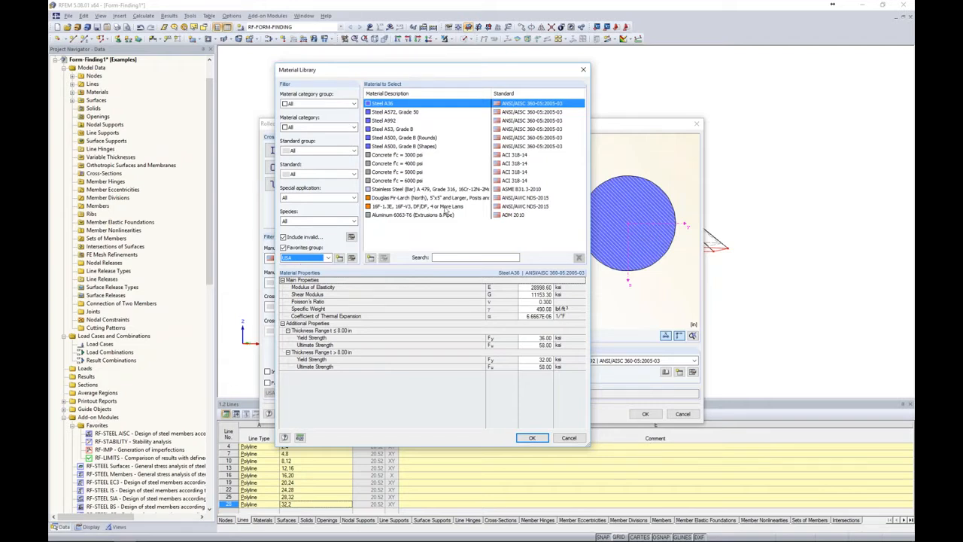
left_click(413, 190)
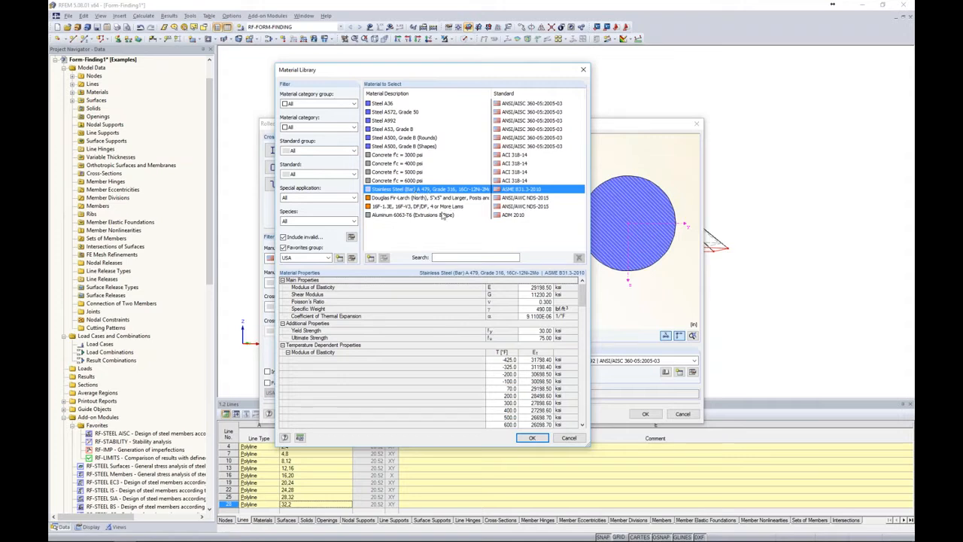
left_click(532, 438)
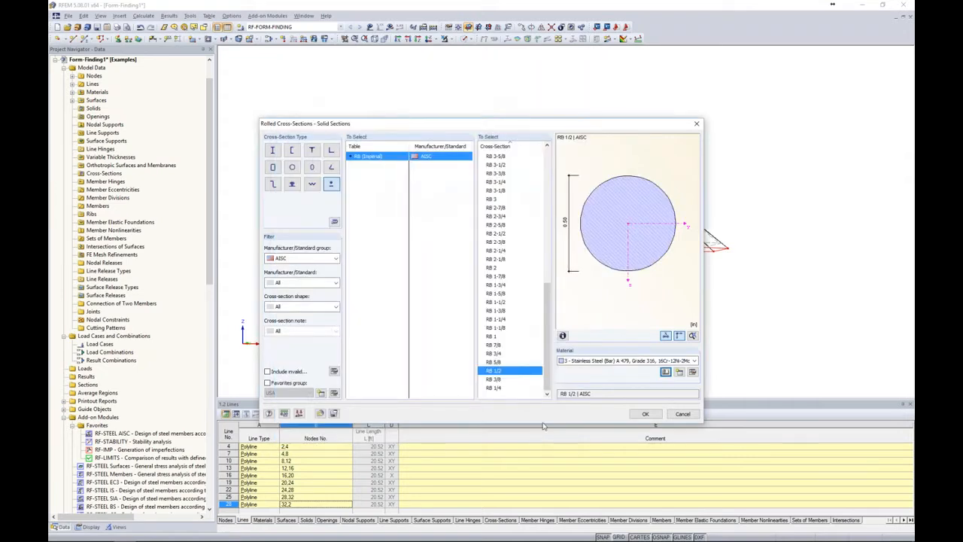
left_click(642, 415)
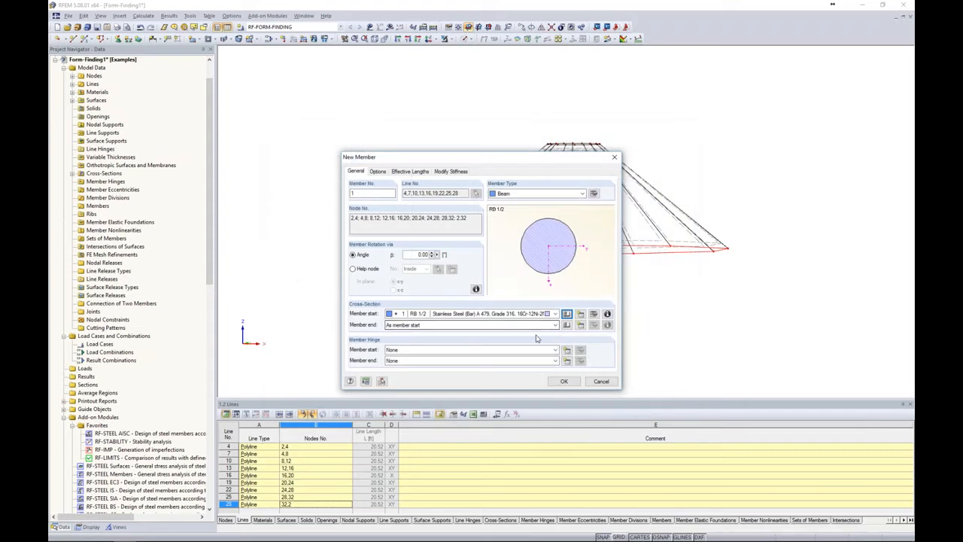
Set the perimeter members to type Cable with a form-finding target absolute sag of 1.5 ft, and apply them to the lines
left_click(553, 194)
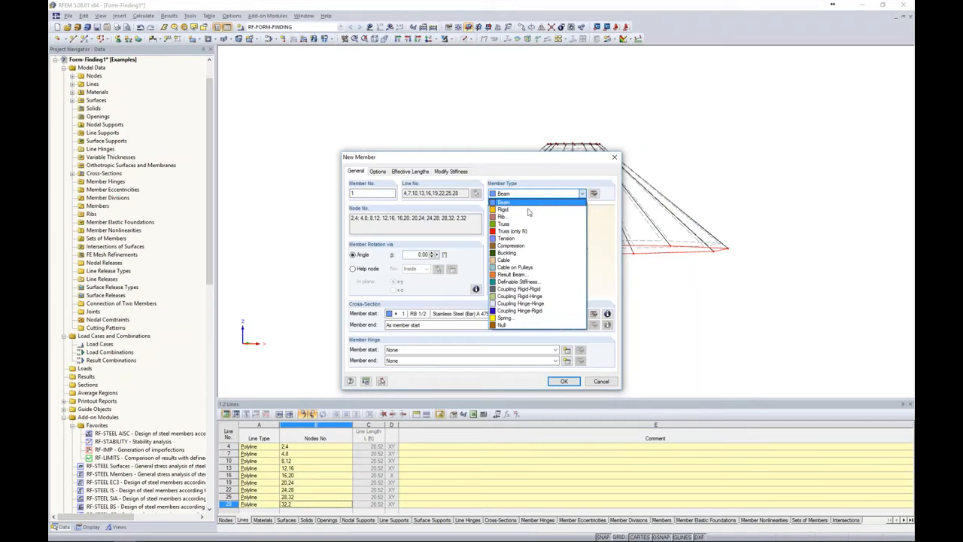
left_click(521, 260)
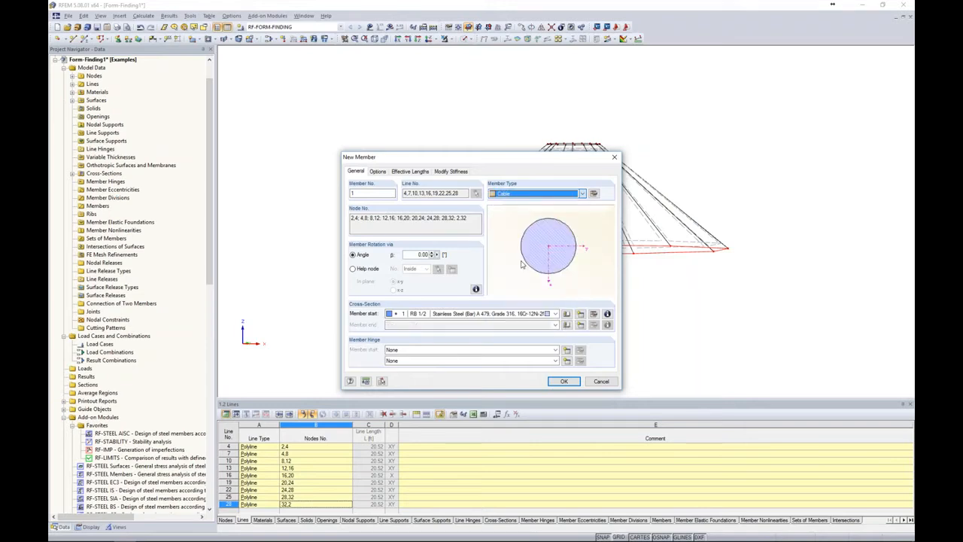
left_click(594, 194)
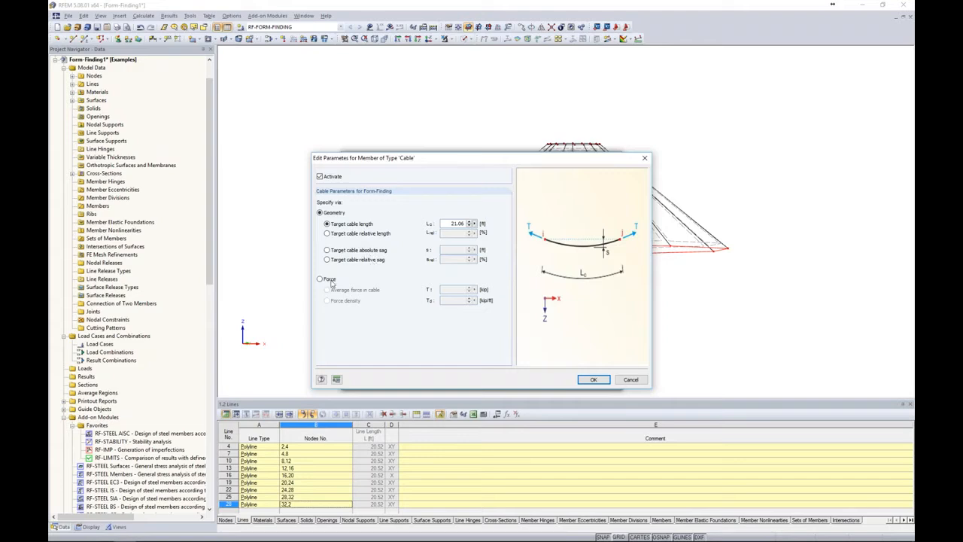
left_click(320, 279)
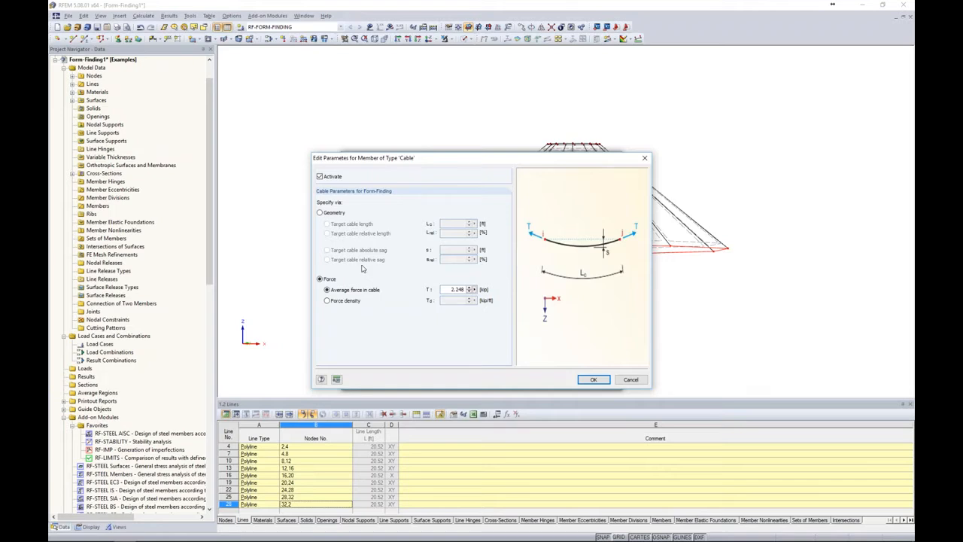
left_click(319, 213)
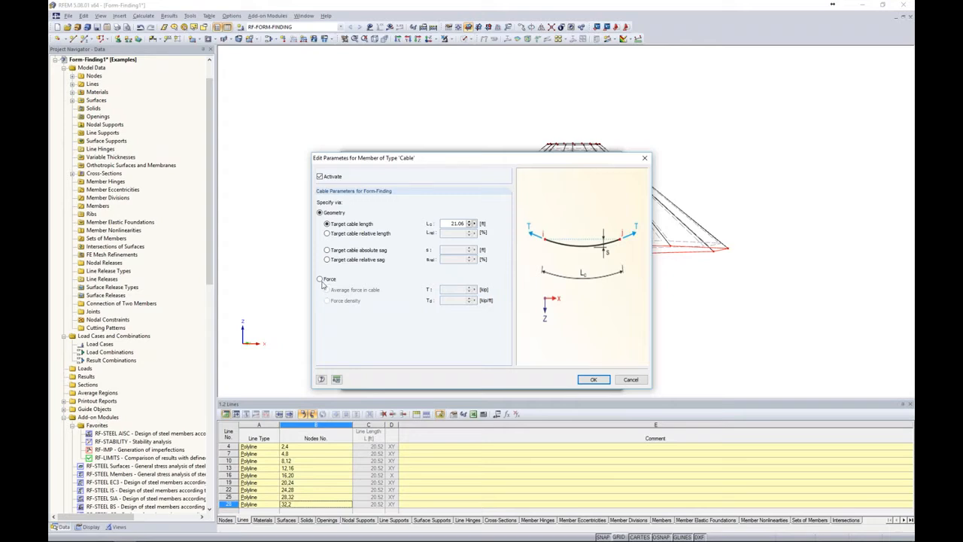
left_click(327, 251)
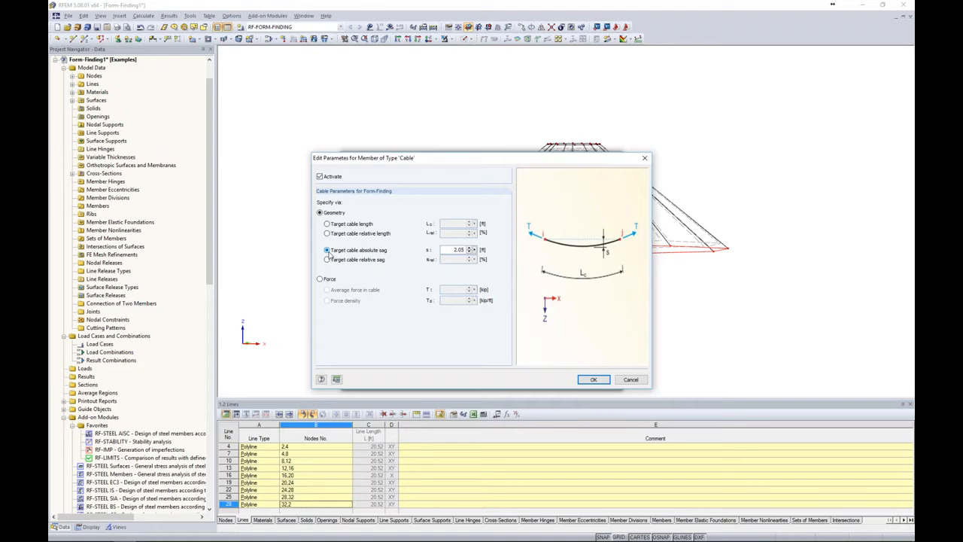
left_click_drag(451, 249, 482, 251)
type("1.5")
left_click(594, 380)
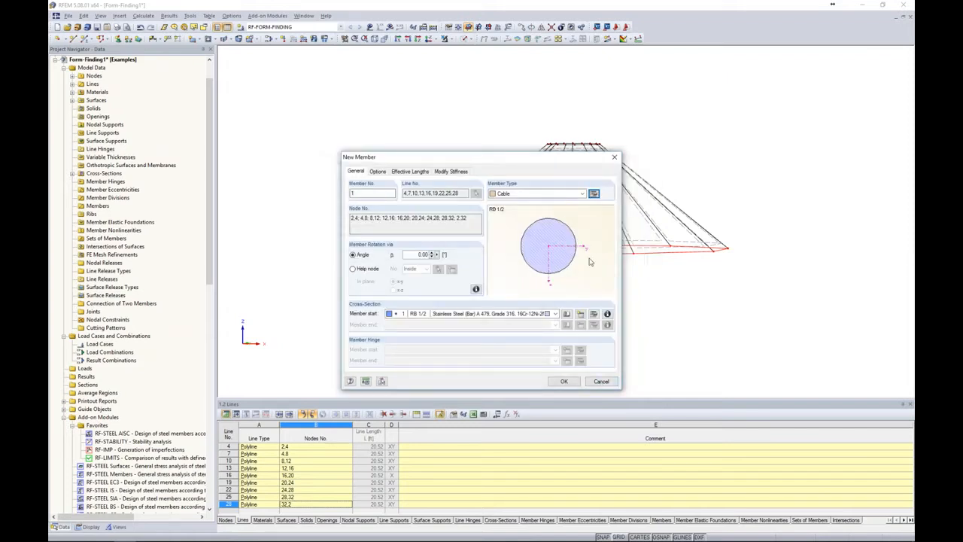
left_click(571, 384)
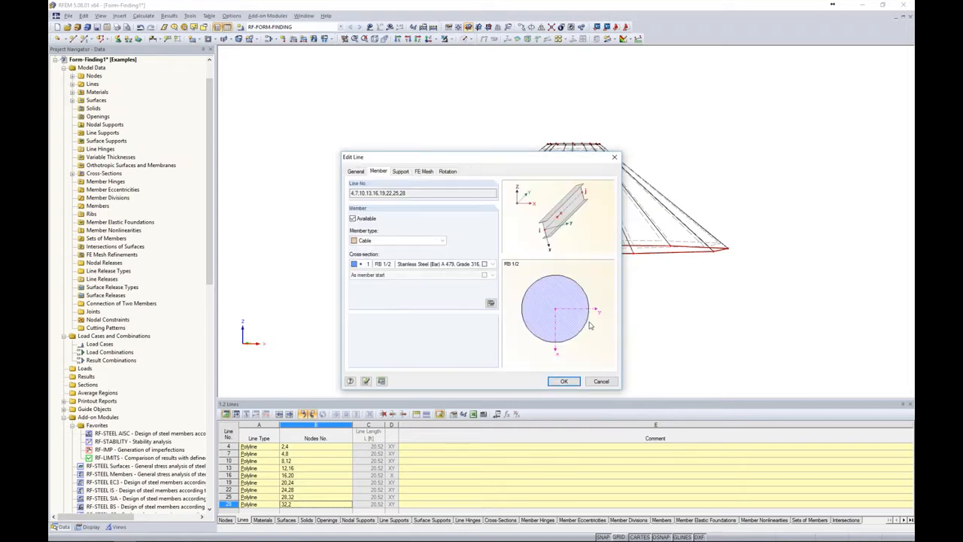
left_click(563, 383)
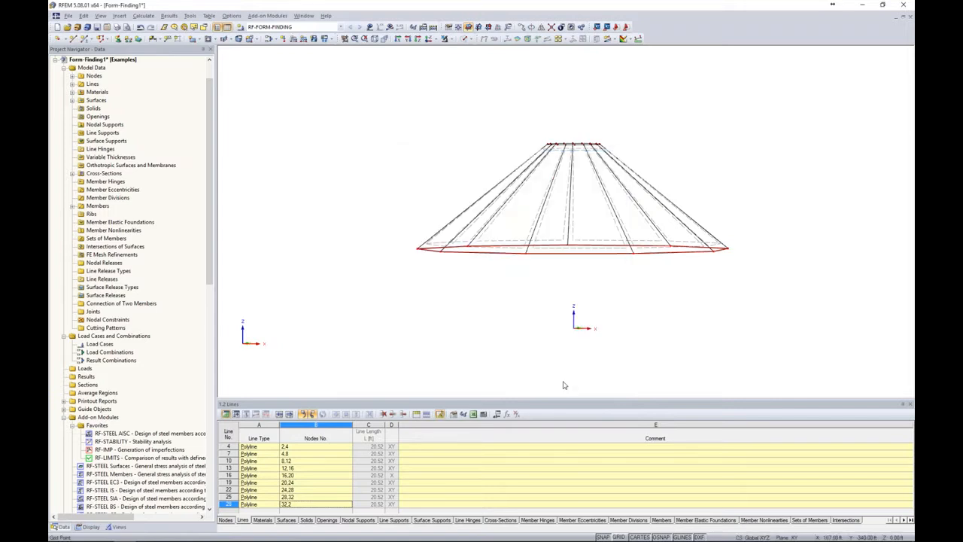
Show the cone from slightly above with its membrane surfaces rendered as transparent solids
middle_click_drag(527, 284, 527, 320, "ctrl")
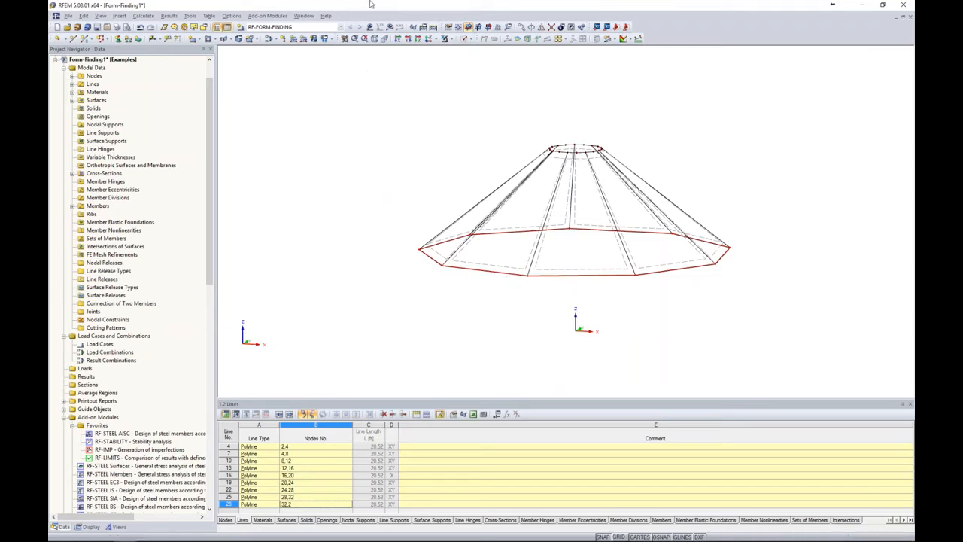
left_click(466, 38)
left_click(500, 69)
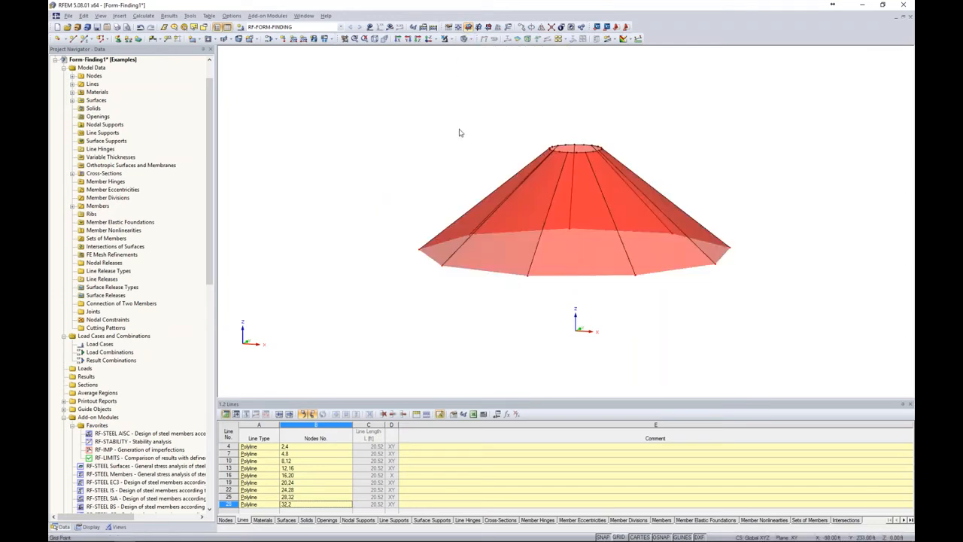
Change the stiffness of all nine cone surfaces to Membrane - Orthotropic
middle_click_drag(459, 129, 385, 118)
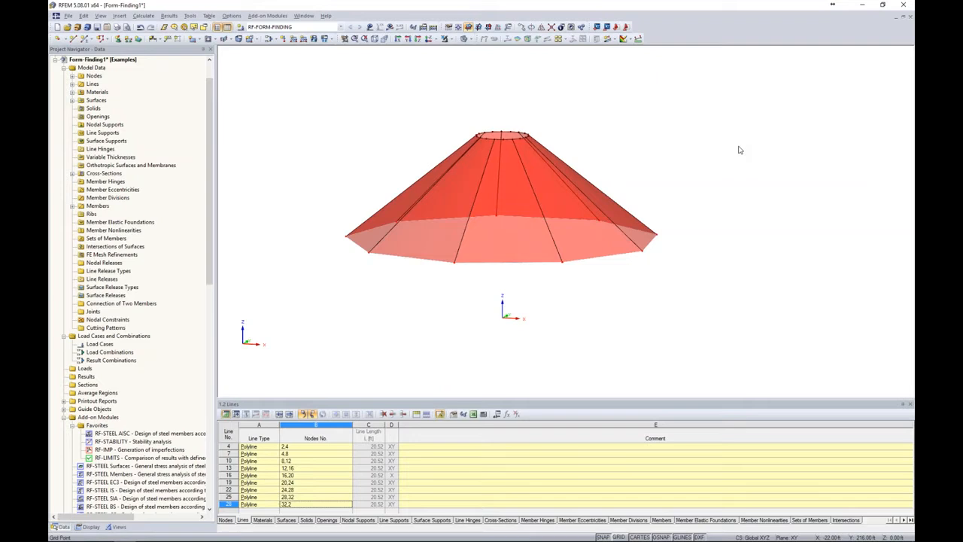
left_click_drag(692, 207, 328, 177)
right_click(537, 251)
mouse_move(578, 257)
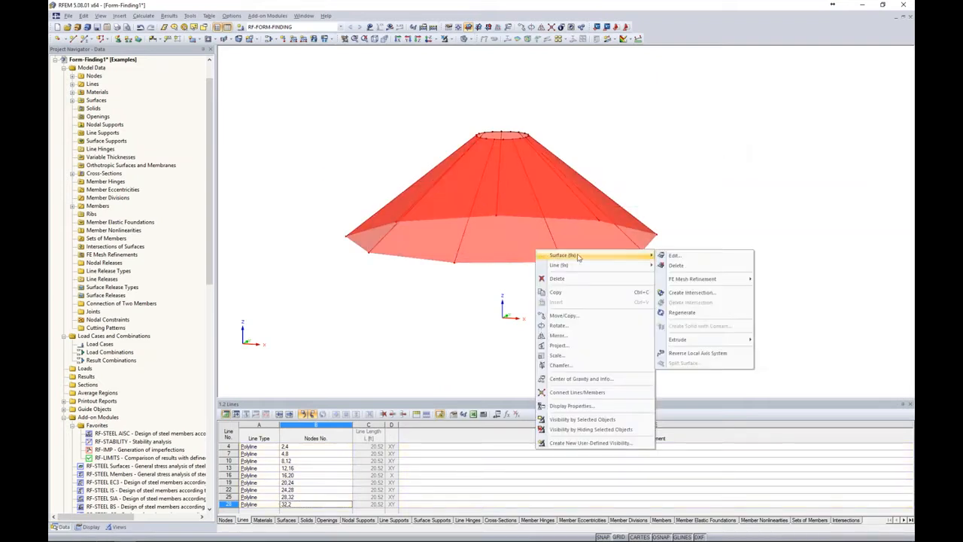
left_click(674, 256)
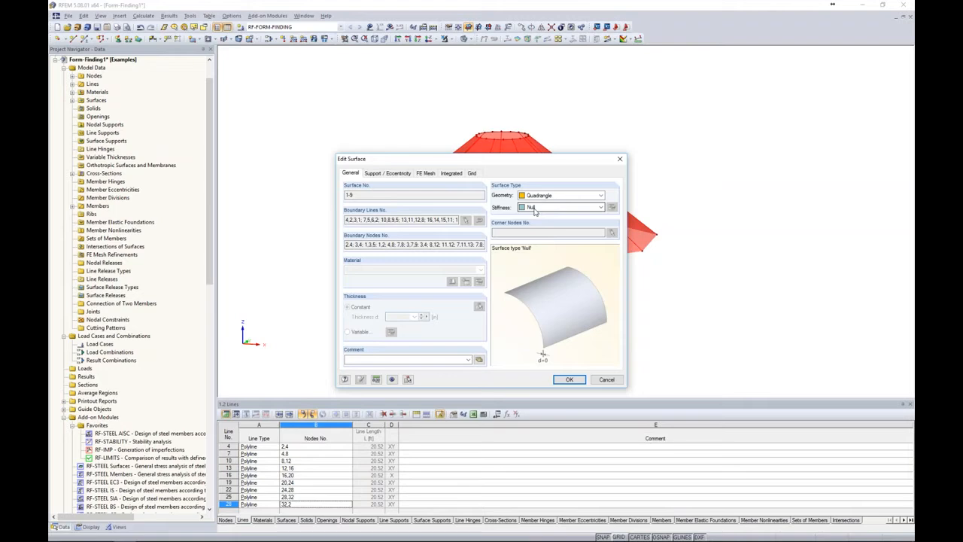
left_click(535, 209)
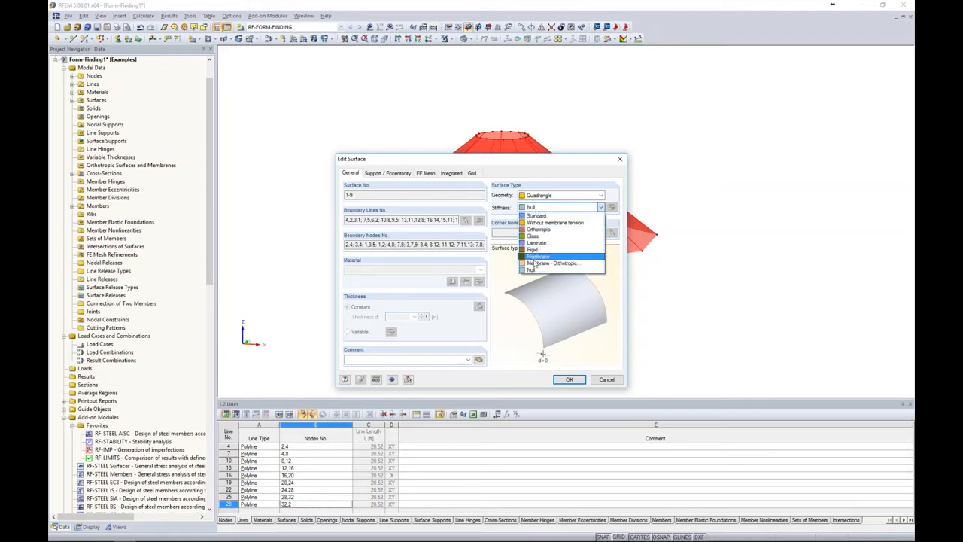
left_click(535, 262)
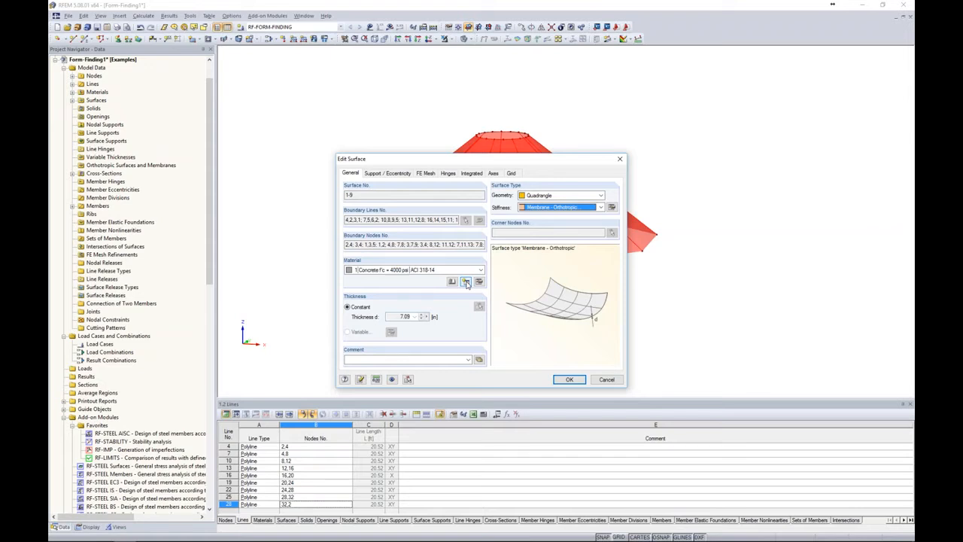
Create a new surface material described as Membrane with the Orthotropic Elastic 2D material model
left_click(466, 281)
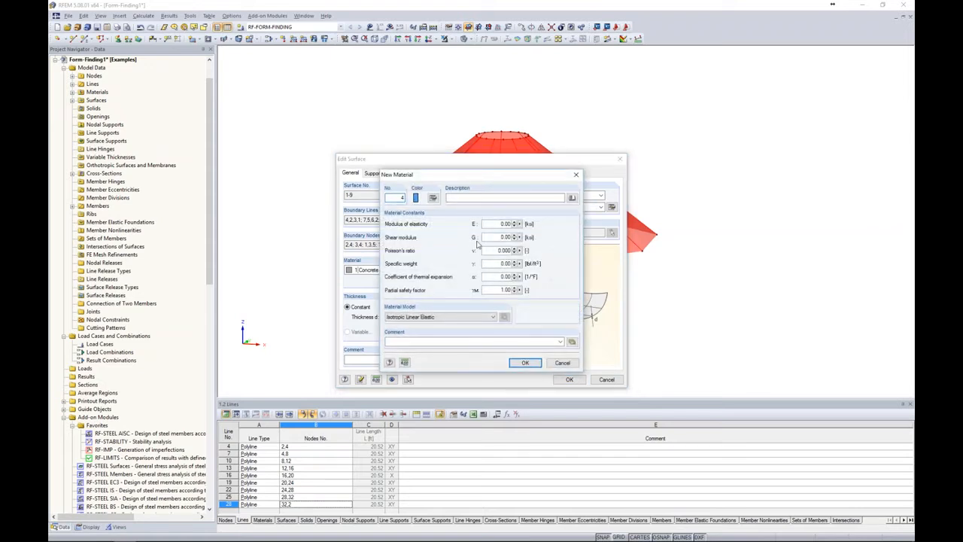
left_click(447, 197)
type("Membrane")
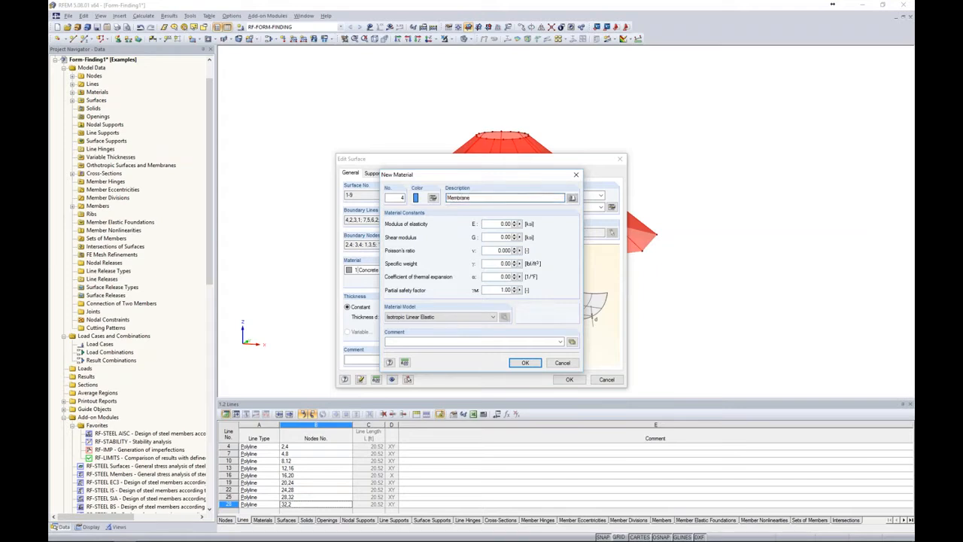
left_click(416, 320)
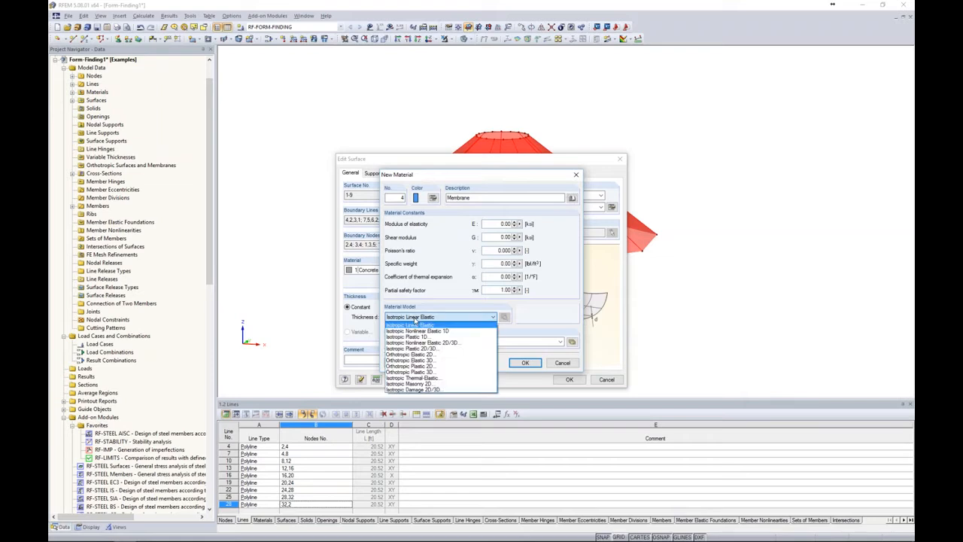
left_click(412, 357)
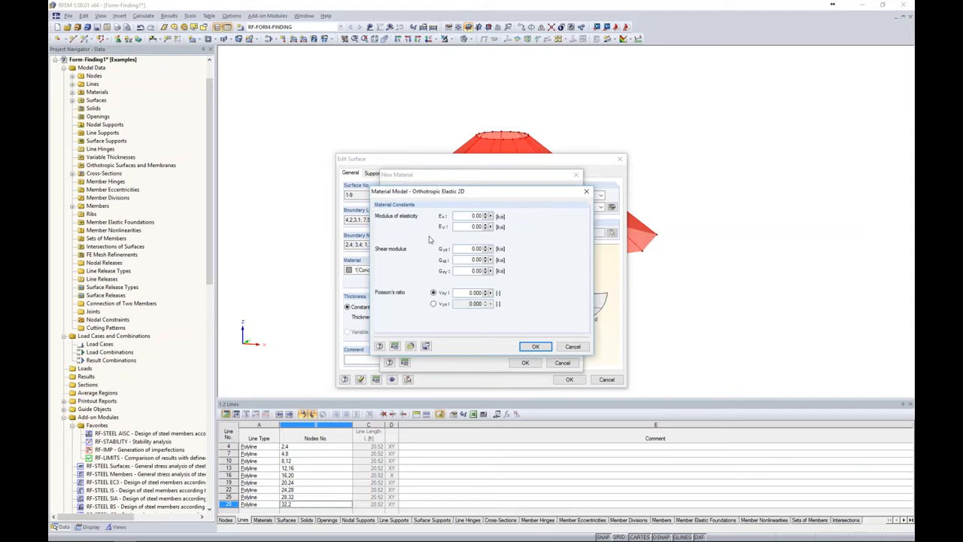
Switch to the PowerPoint slide show to consult the Membrane Material Properties slide, and return to RFEM
key("alt+Tab")
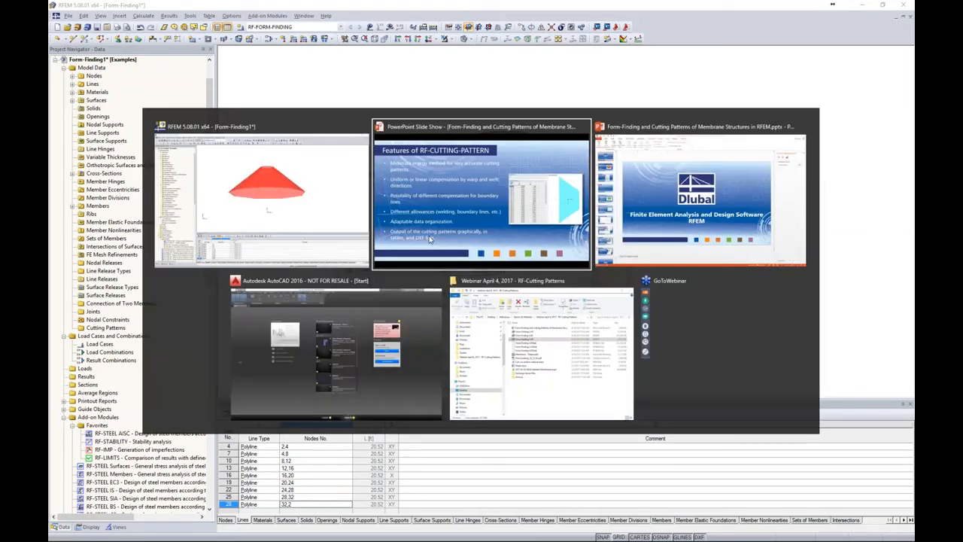
key("Right")
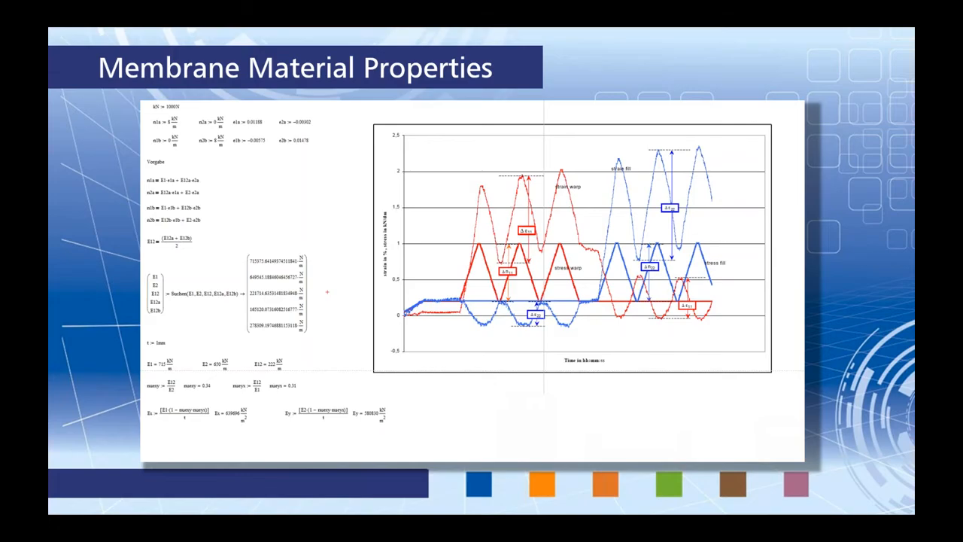
key("alt+Tab")
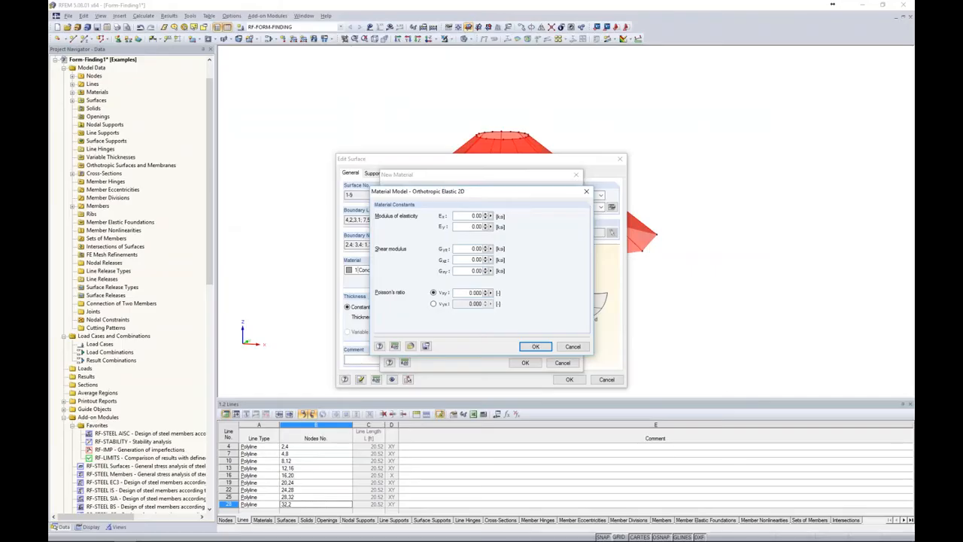
Set the membrane material's moduli of elasticity to Ex 93 ksi and Ey 84 ksi
double_click(477, 216)
type("93")
key("Tab")
type("84")
Set all three shear moduli to 0.15 ksi and Poisson's ratio νxy to 0.314, and assign the finished material to the surfaces
double_click(468, 249)
type("0.15")
key("Tab")
type("0.15")
key("Tab")
type("0.15")
double_click(470, 293)
type("0.314")
left_click(535, 347)
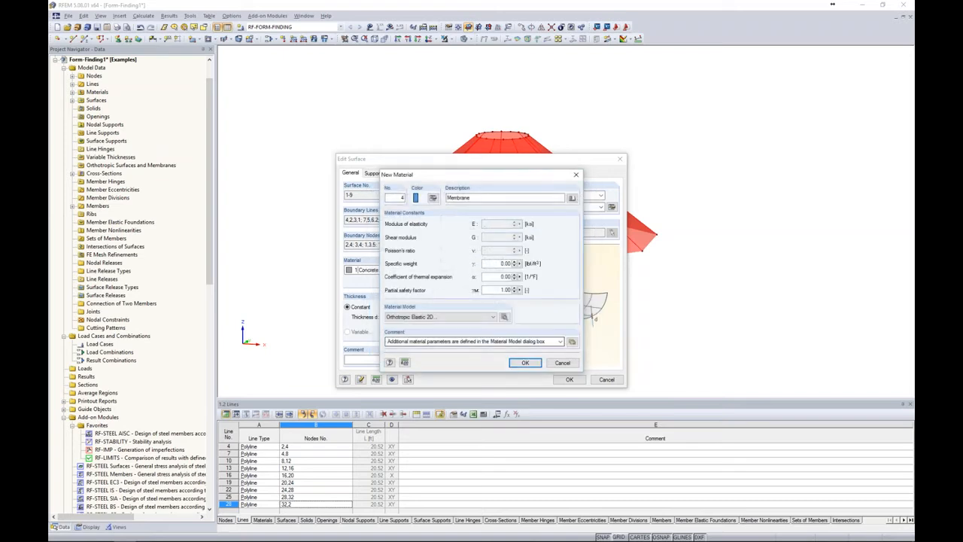
left_click(529, 363)
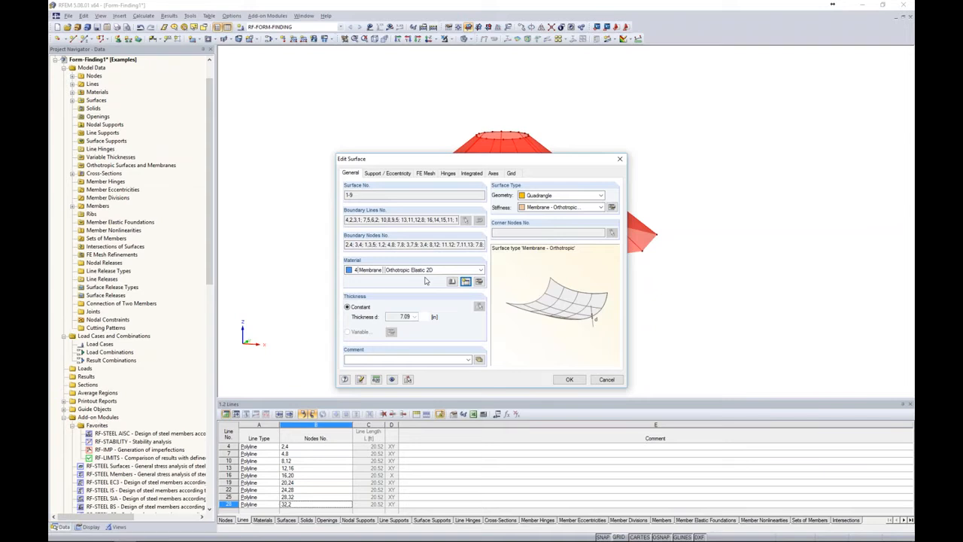
Set the constant thickness of the orthotropic membrane surfaces to 0.04 in
left_click(612, 208)
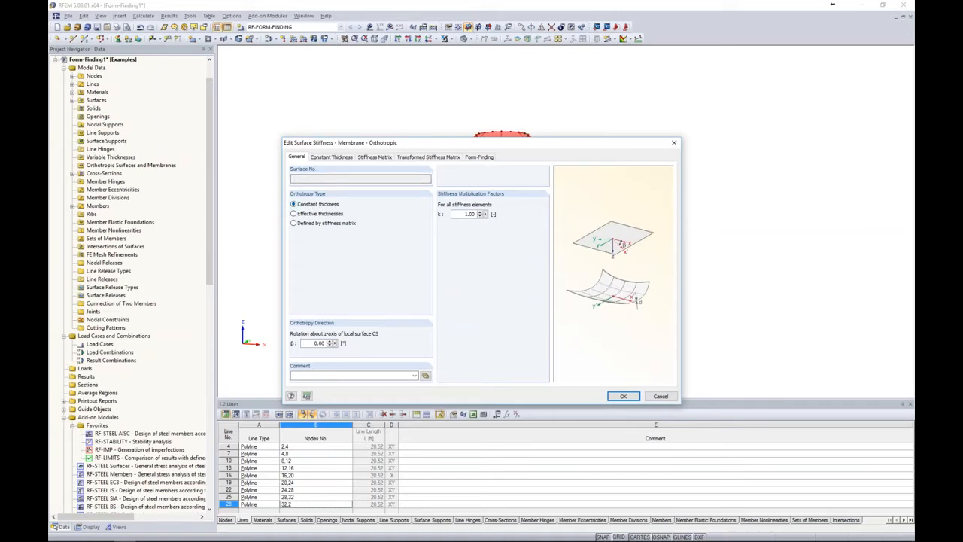
left_click(331, 157)
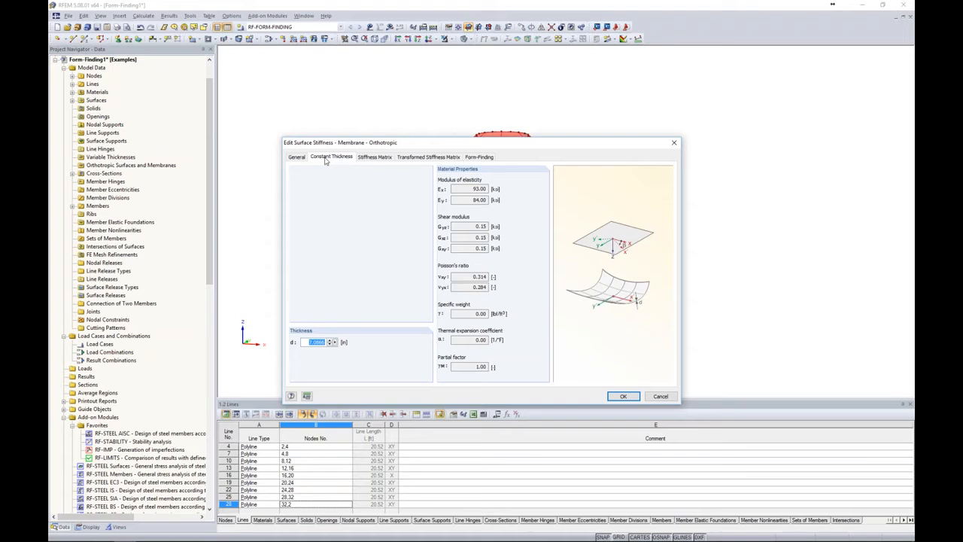
type("0.04")
Review the membrane's stiffness matrix and form-finding prestress settings, and apply the surface changes
left_click(374, 157)
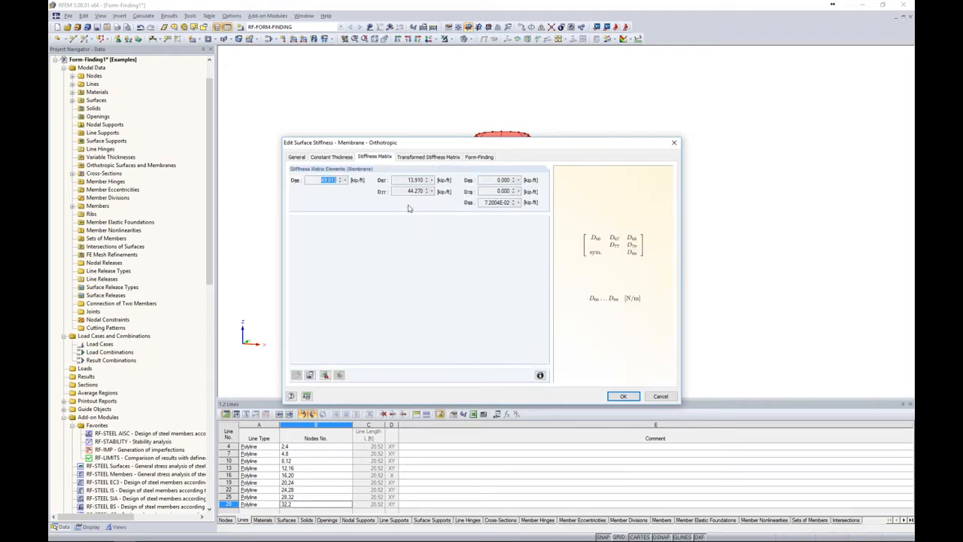
left_click(474, 161)
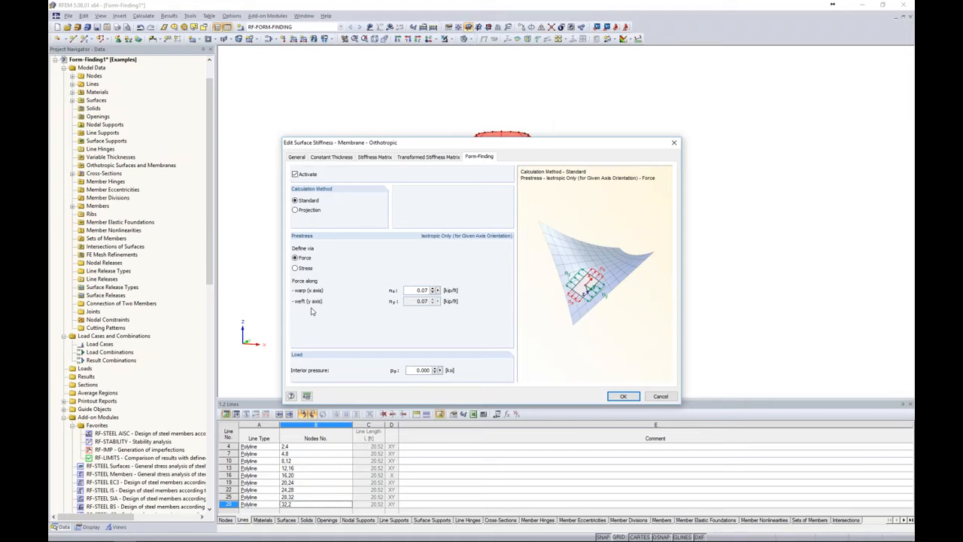
left_click(624, 398)
left_click(569, 382)
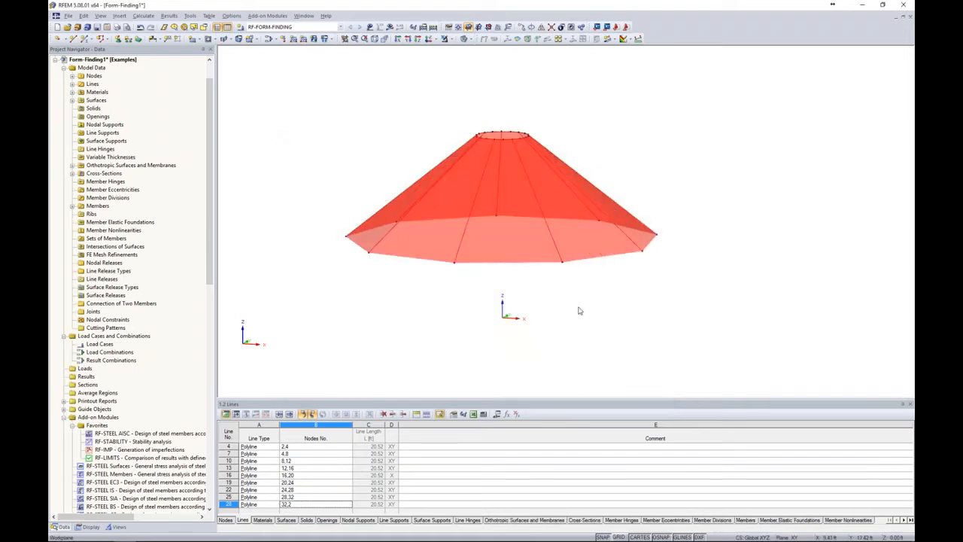
Display the local axis systems of the cone surfaces and inspect their orientation
right_click(527, 240)
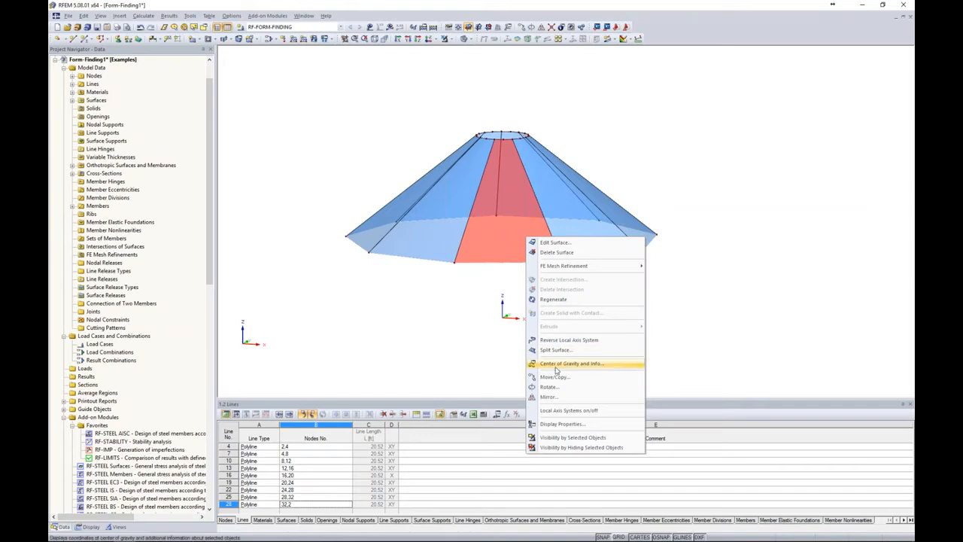
left_click(566, 410)
left_click(550, 307)
middle_click_drag(622, 300, 376, 316, "ctrl")
middle_click_drag(669, 217, 728, 197, "ctrl")
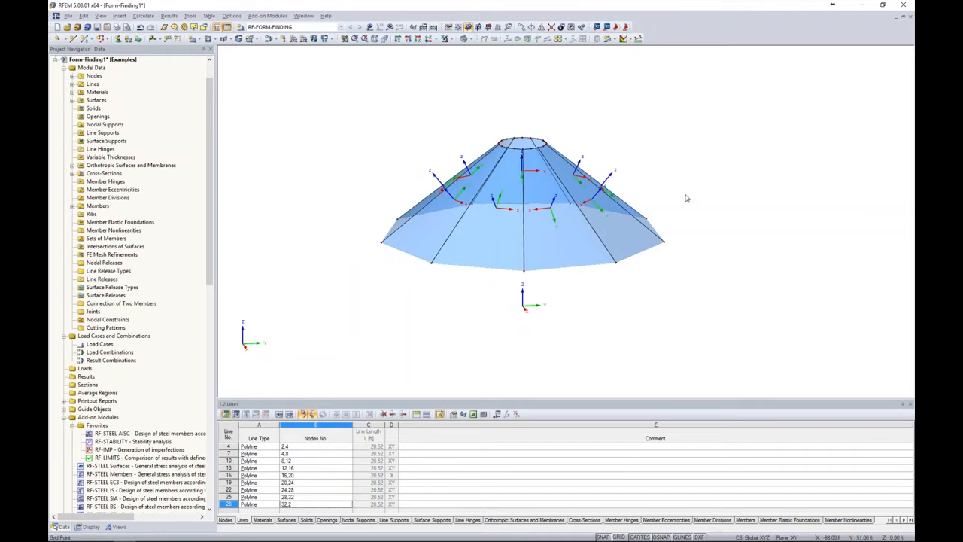
Direct the x input axes of all nine surfaces to the vertical line from the origin up to Z = 35 ft
left_click_drag(679, 196, 382, 166)
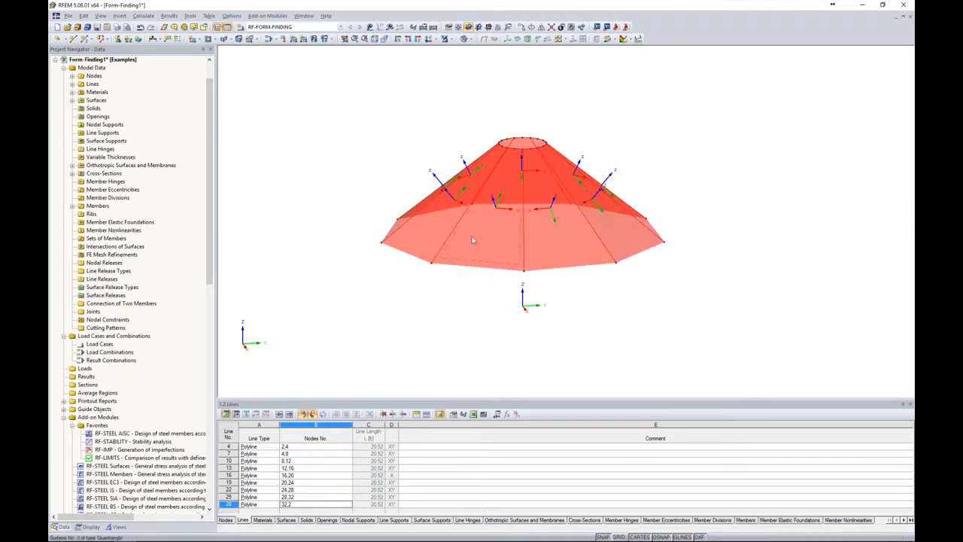
right_click(508, 264)
mouse_move(535, 271)
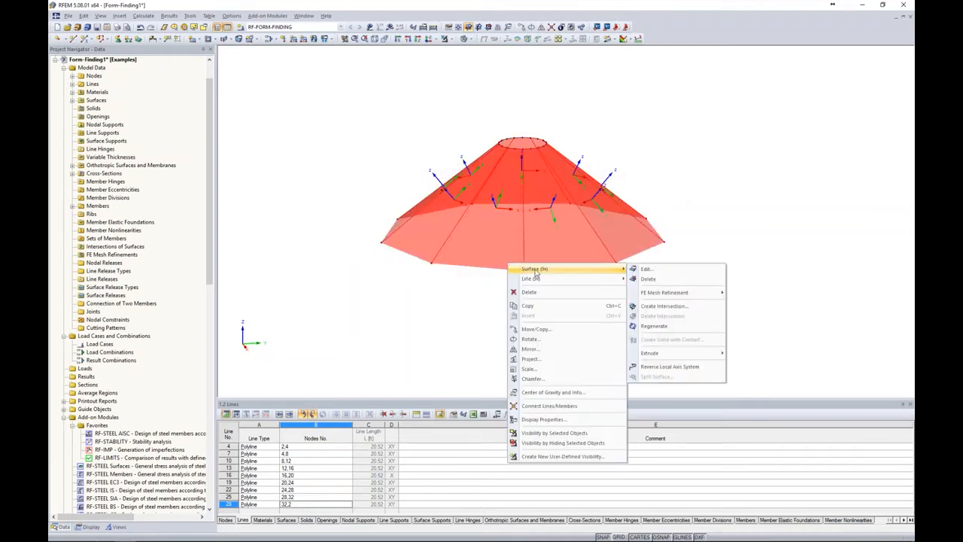
left_click(645, 269)
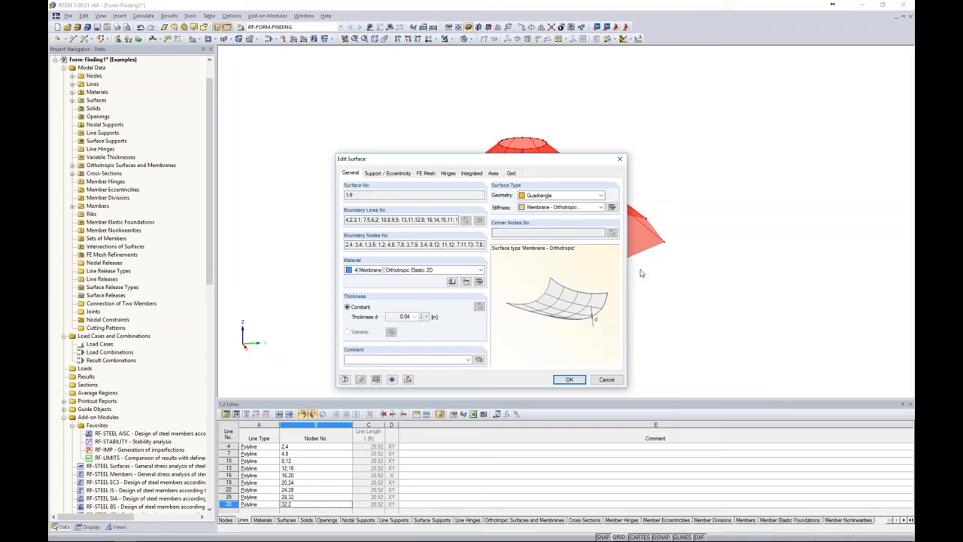
left_click(493, 173)
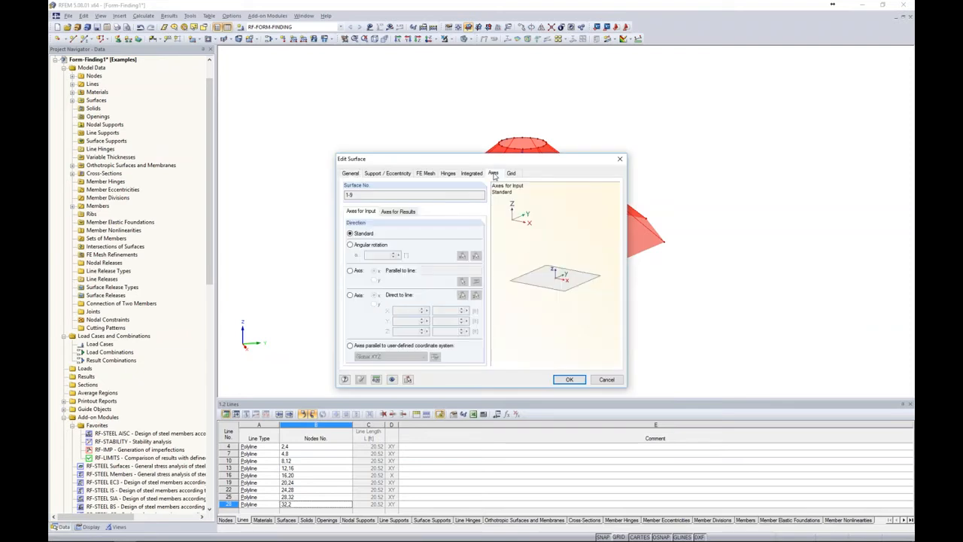
left_click_drag(501, 161, 496, 155)
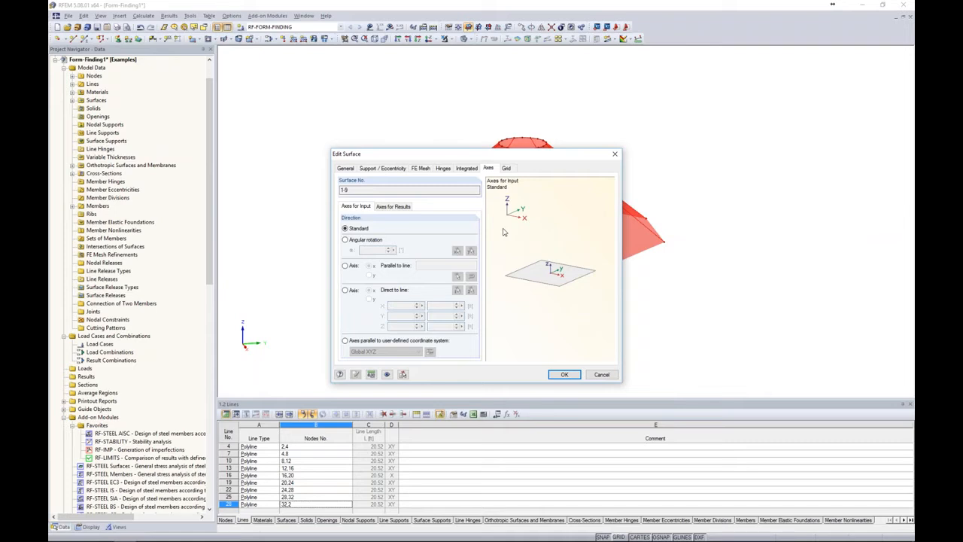
left_click(350, 291)
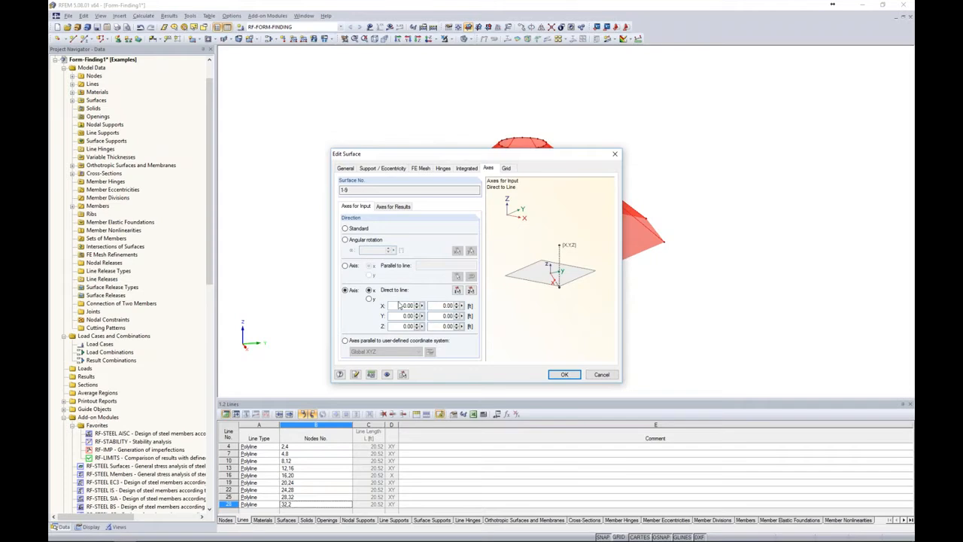
left_click_drag(455, 154, 286, 90)
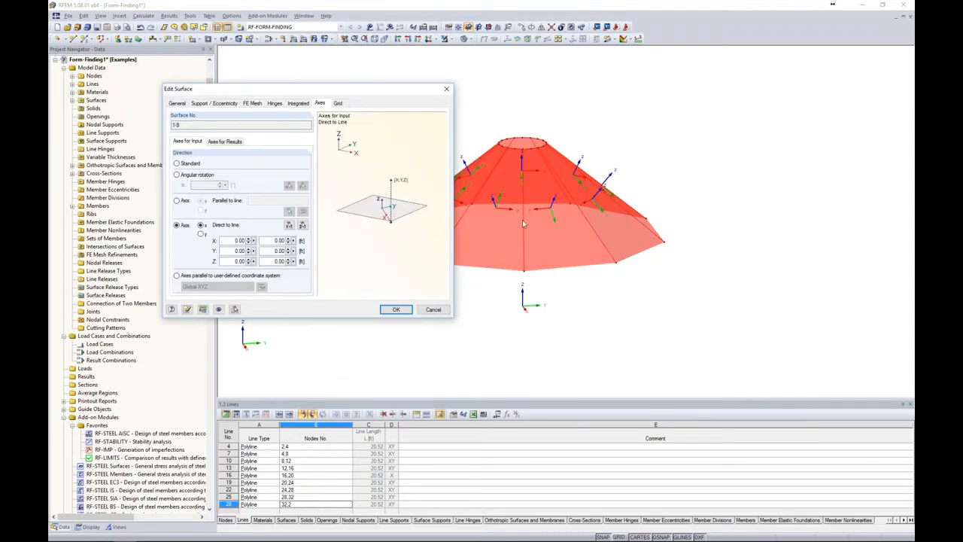
double_click(280, 261)
type("35")
left_click(392, 310)
middle_click_drag(472, 319, 304, 265, "ctrl")
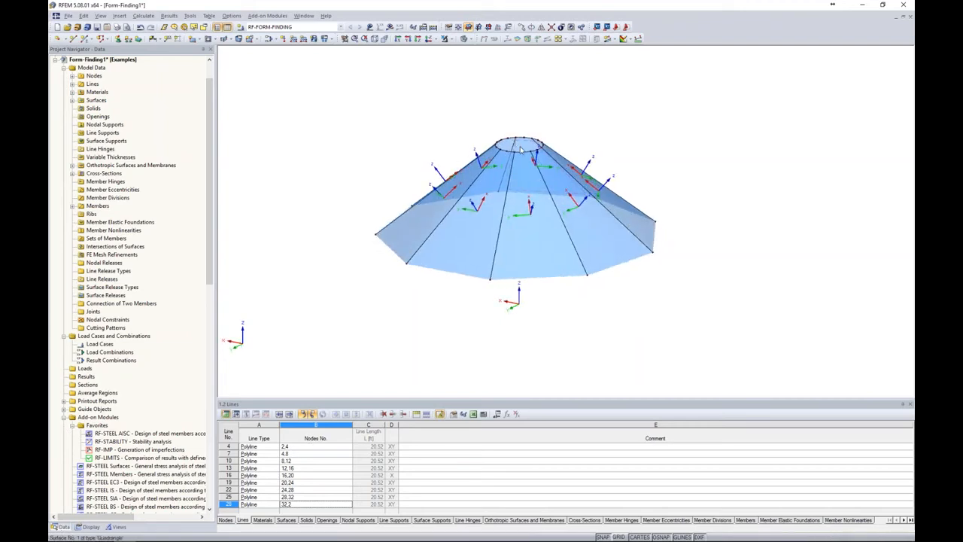
middle_click_drag(521, 149, 594, 101, "ctrl")
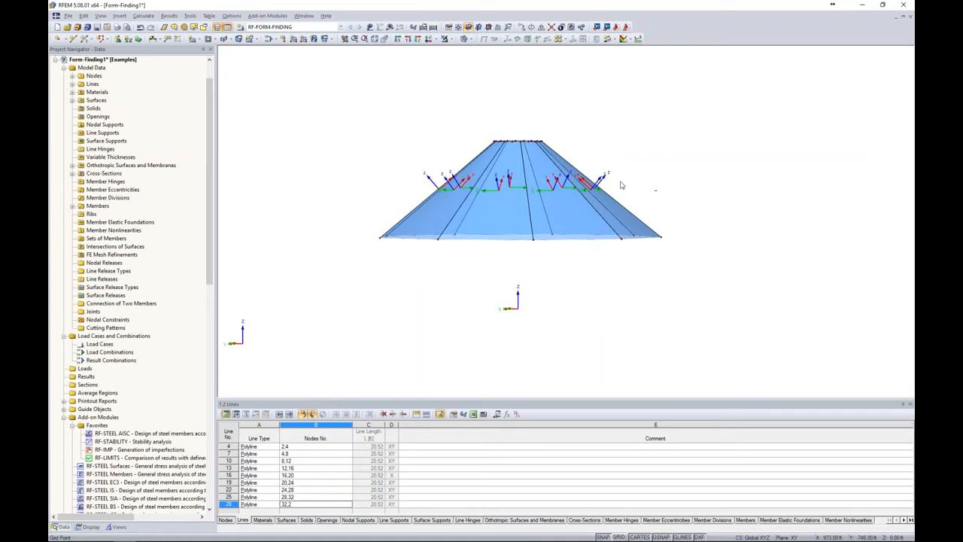
Set the form-finding prestress force along the warp axis of all nine membrane surfaces to 0.5 kip/ft and apply the surface changes
left_click_drag(622, 186, 396, 157)
right_click(516, 218)
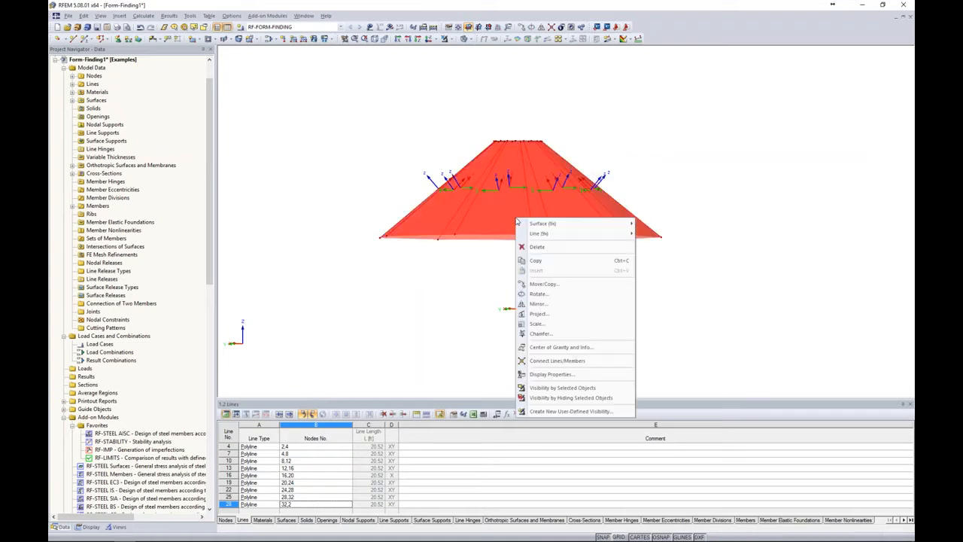
mouse_move(536, 223)
left_click(652, 224)
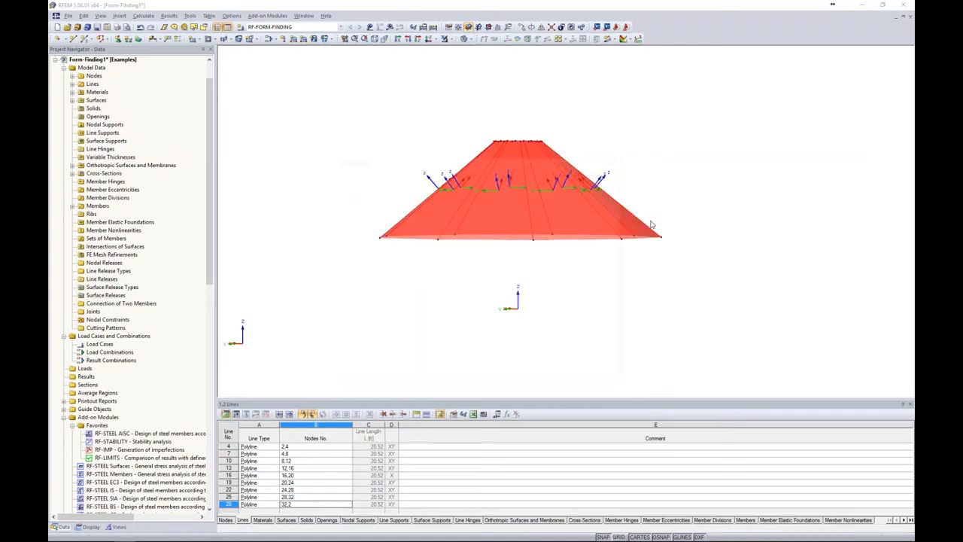
left_click(352, 173)
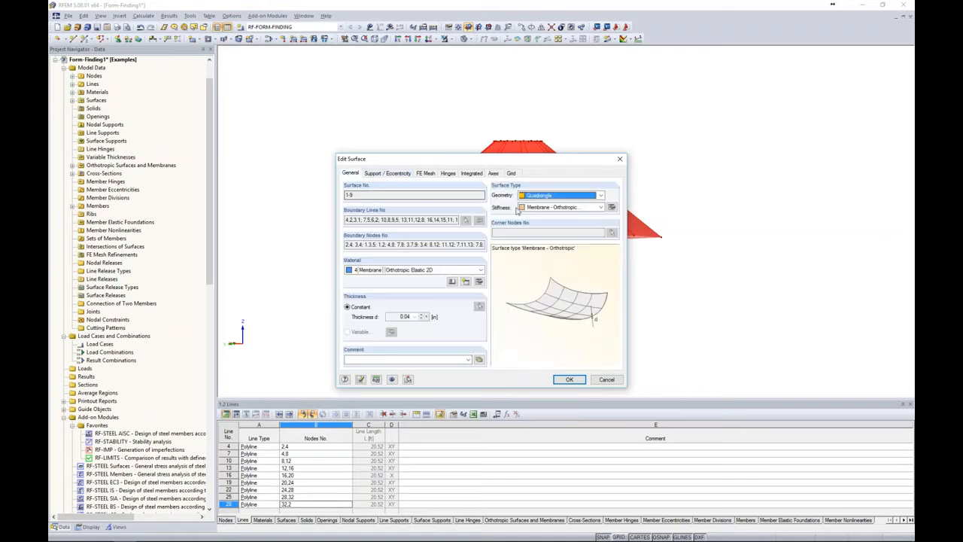
left_click(611, 207)
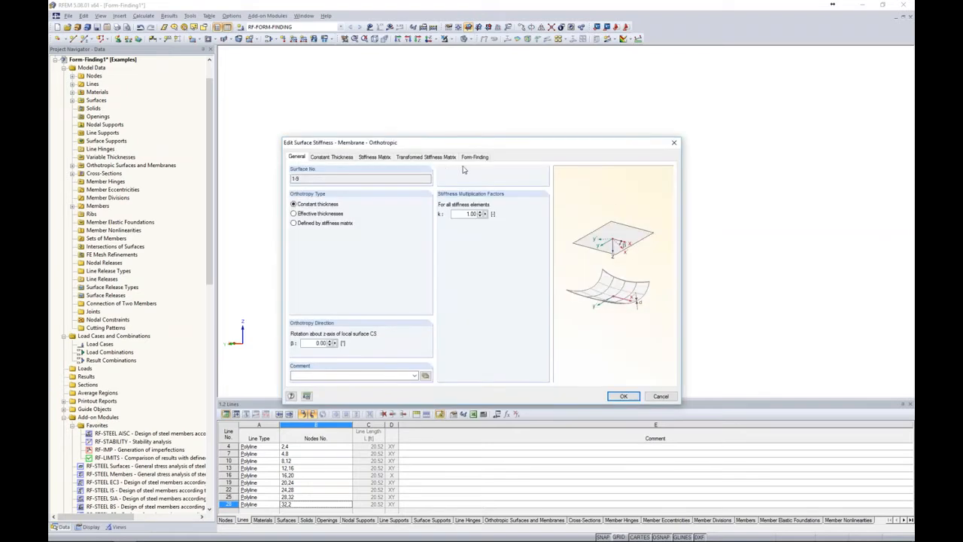
left_click(473, 159)
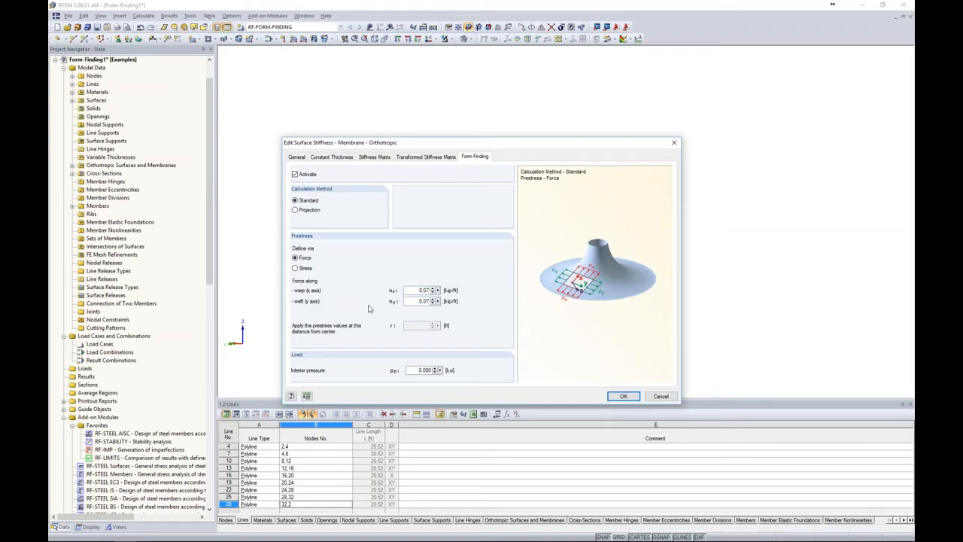
double_click(421, 290)
type("0.55")
double_click(422, 301)
left_click(619, 395)
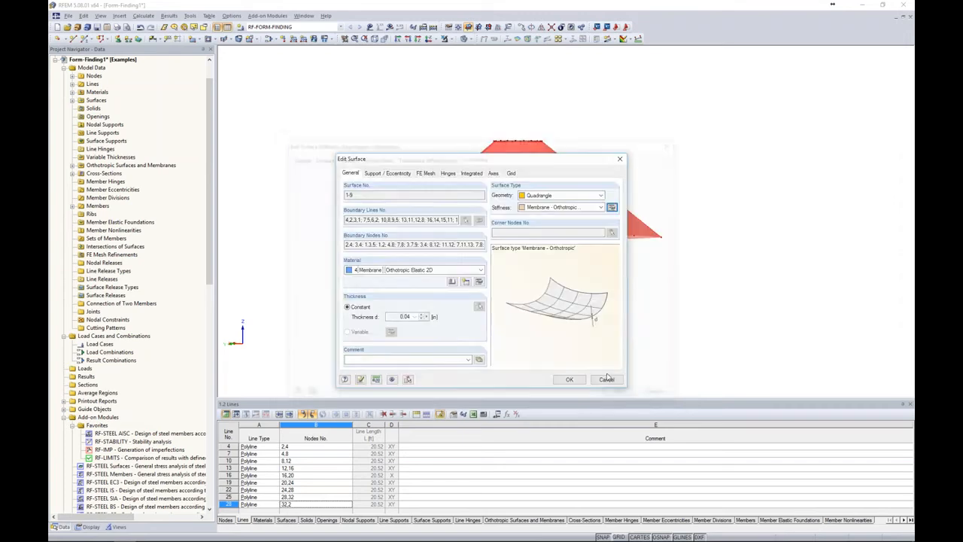
left_click(570, 379)
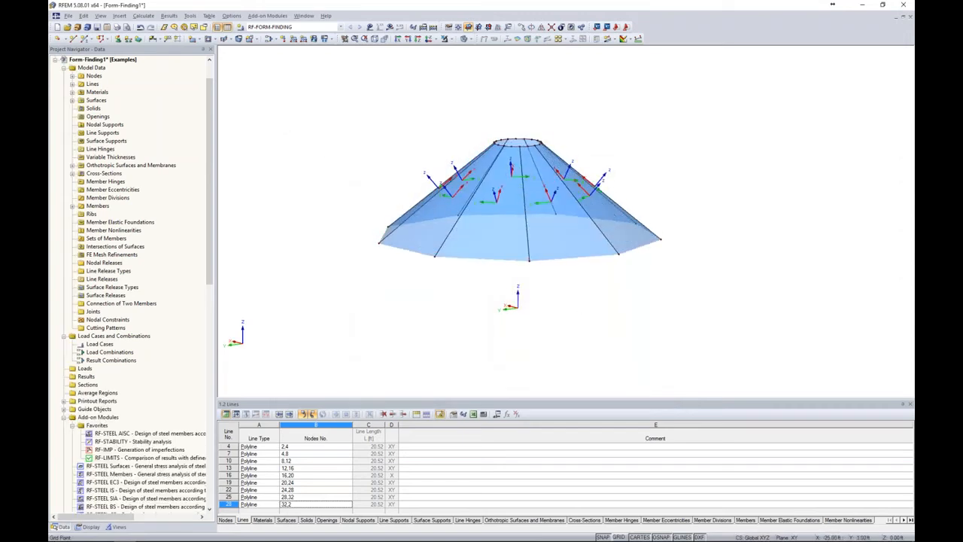
Hide the local axis systems of the cone surfaces and clear the selection
right_click(561, 252)
left_click(602, 423)
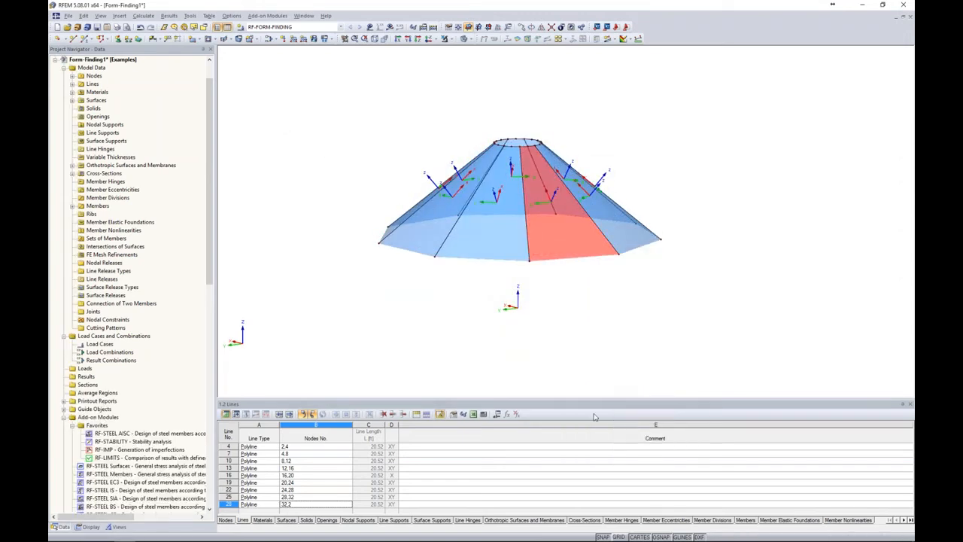
middle_click_drag(594, 310, 581, 341)
left_click(580, 340)
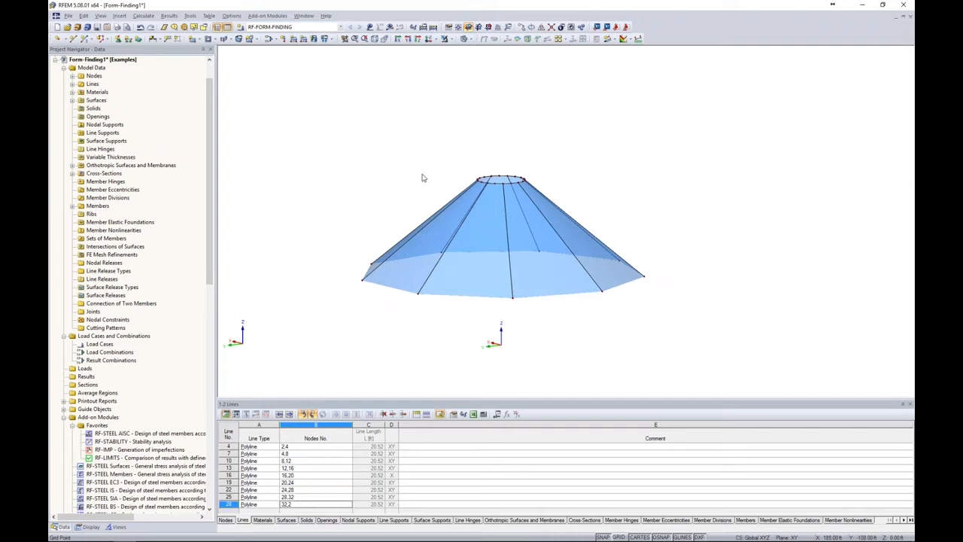
Place hinged nodal supports on the nine outer corner nodes at the cone's base
left_click(118, 41)
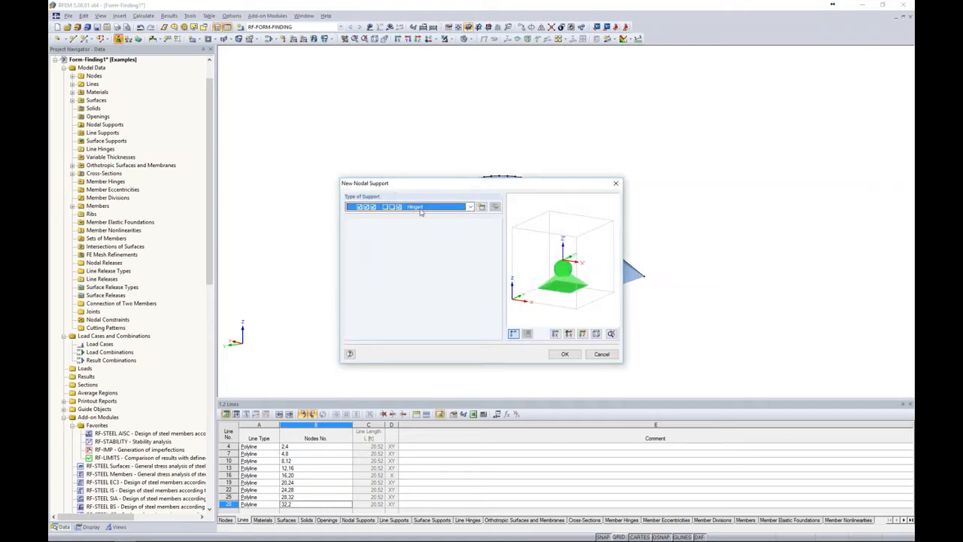
left_click(564, 354)
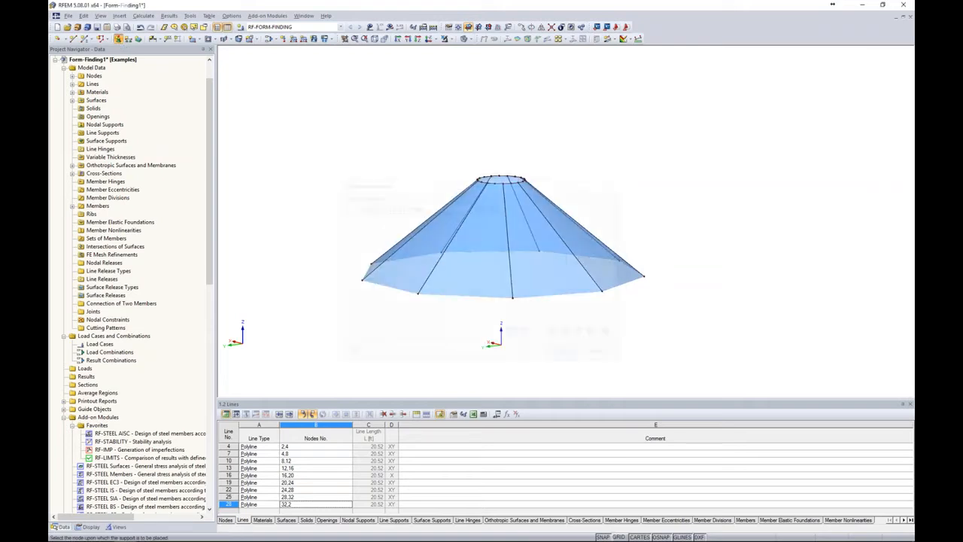
left_click_drag(346, 239, 720, 330)
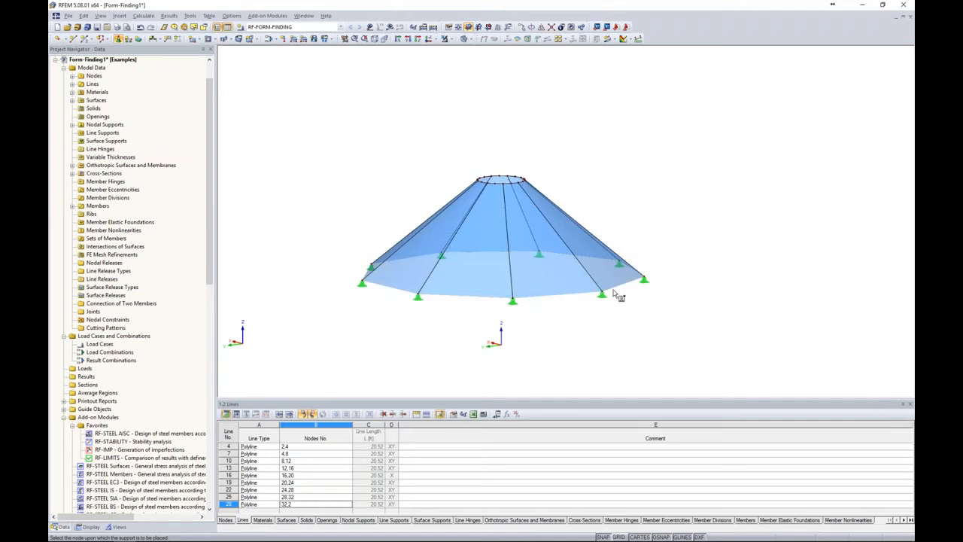
Place global hinged line supports along all lines of the cone's top ring
left_click(129, 38)
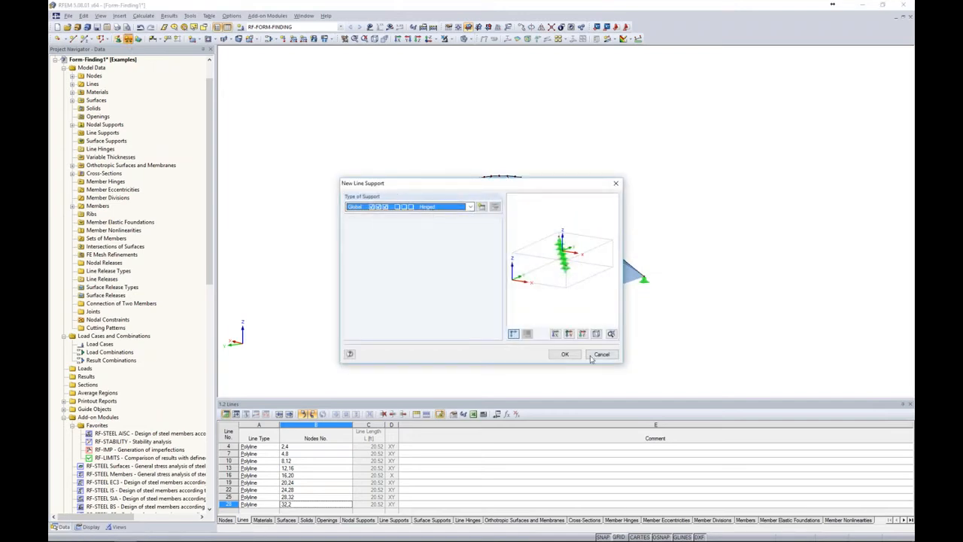
left_click(566, 354)
left_click_drag(456, 143, 568, 211)
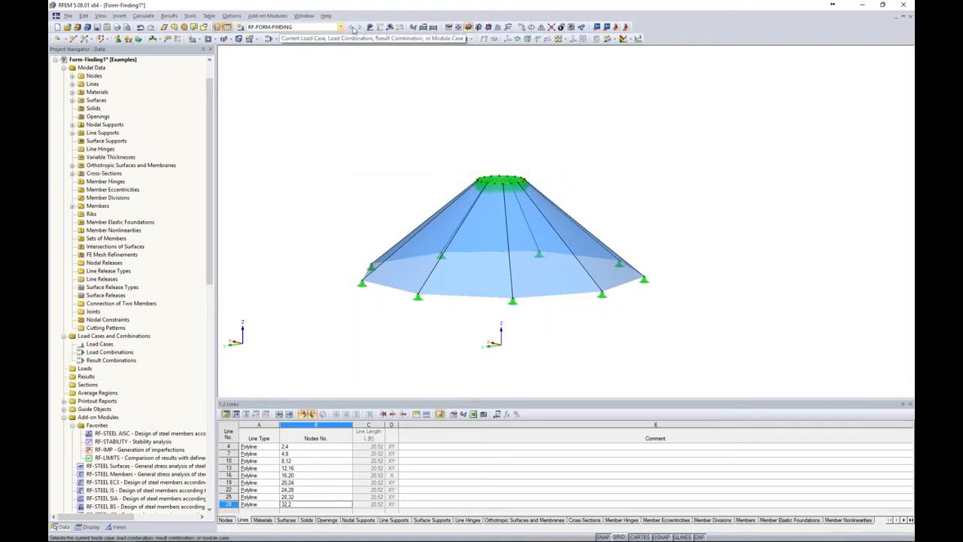
Run the RF-FORM-FINDING calculation and show the global deformations with a smooth color transition
left_click(389, 28)
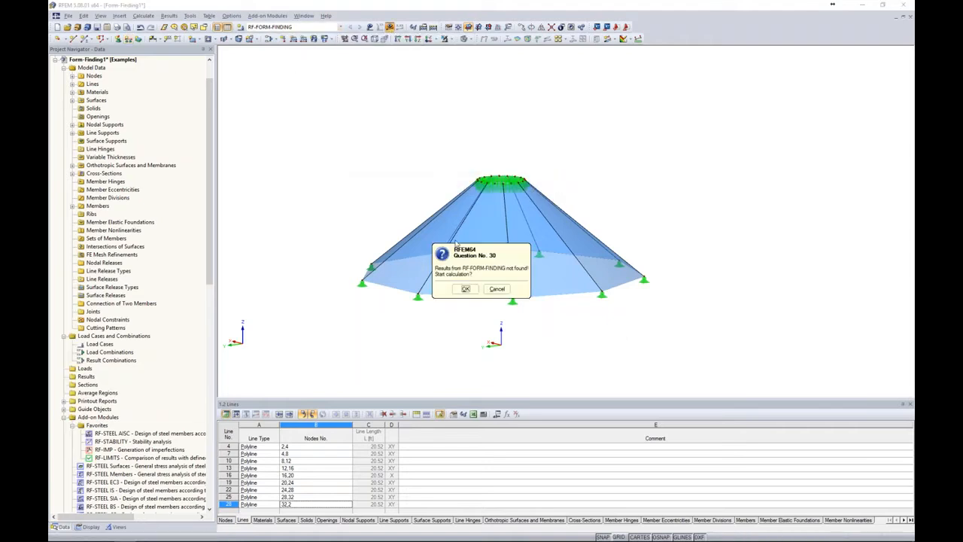
left_click(465, 289)
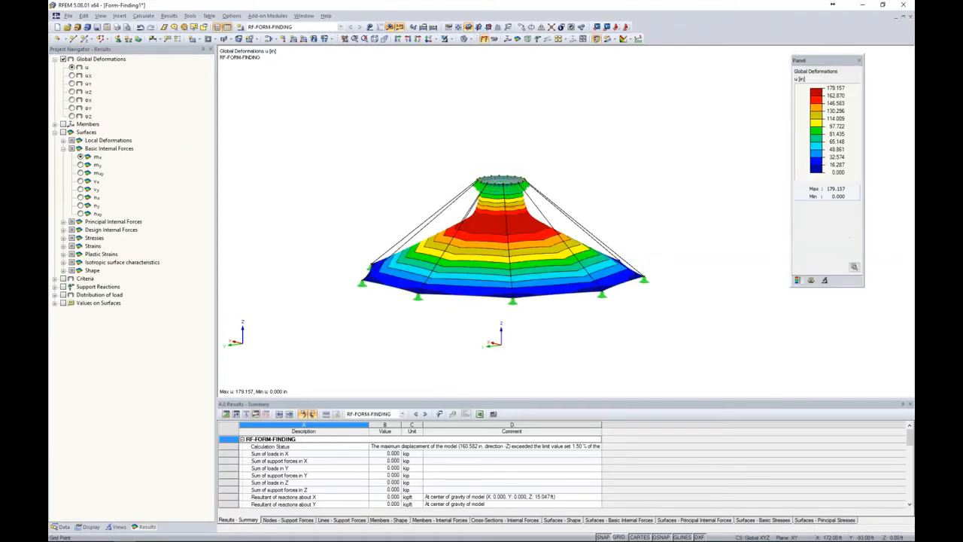
left_click(854, 268)
left_click(798, 373)
left_click(855, 268)
middle_click_drag(662, 309, 440, 359, "ctrl")
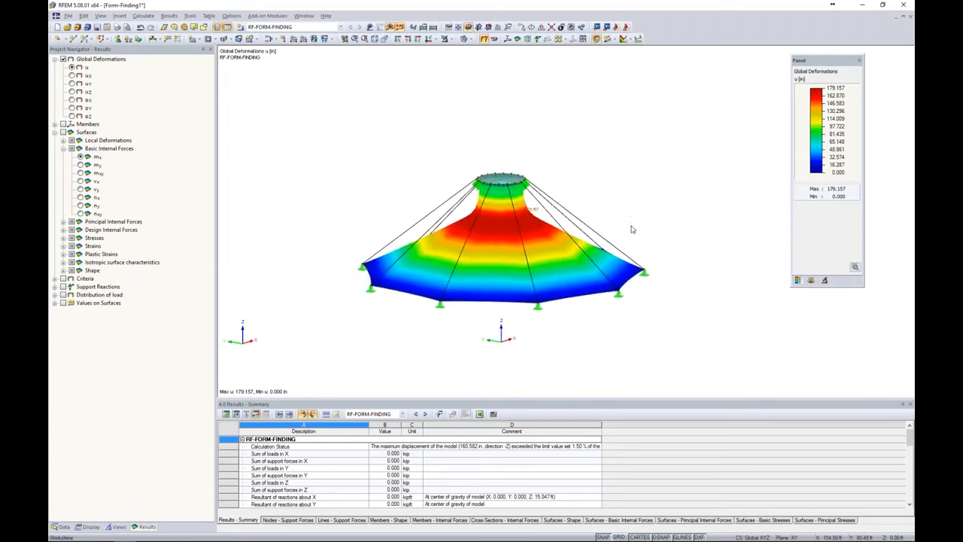
Switch the form-finding calculation method of all nine membrane surfaces to Projection
left_click_drag(668, 243, 360, 204)
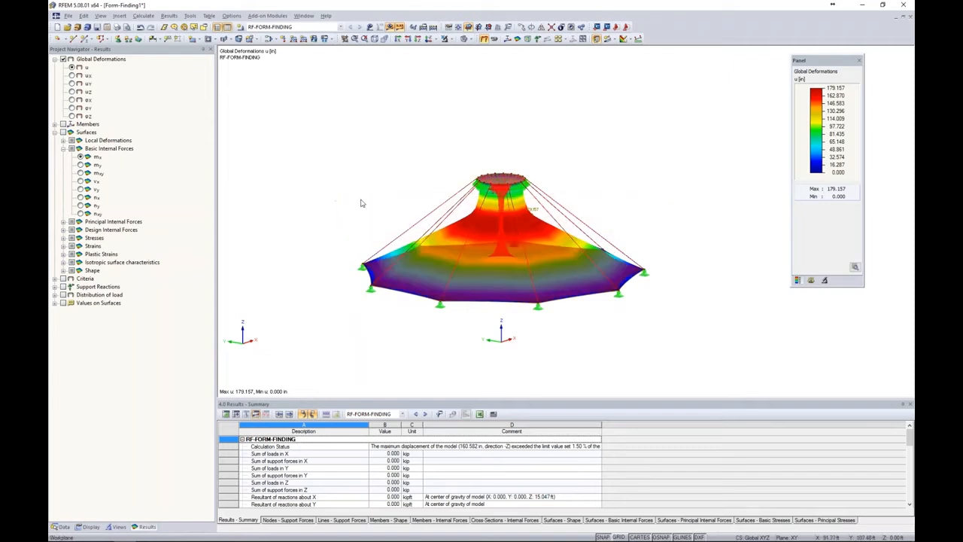
right_click(519, 297)
left_click(630, 299)
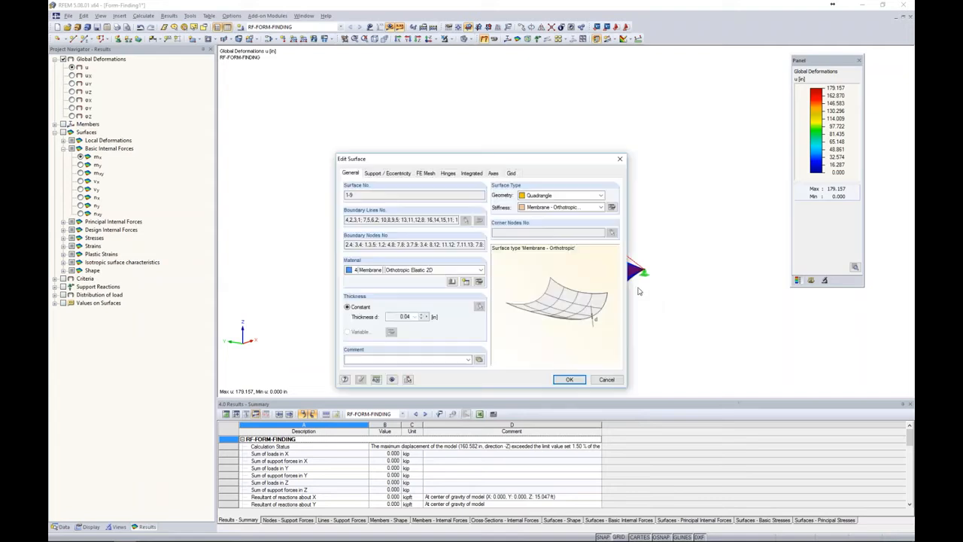
left_click(612, 207)
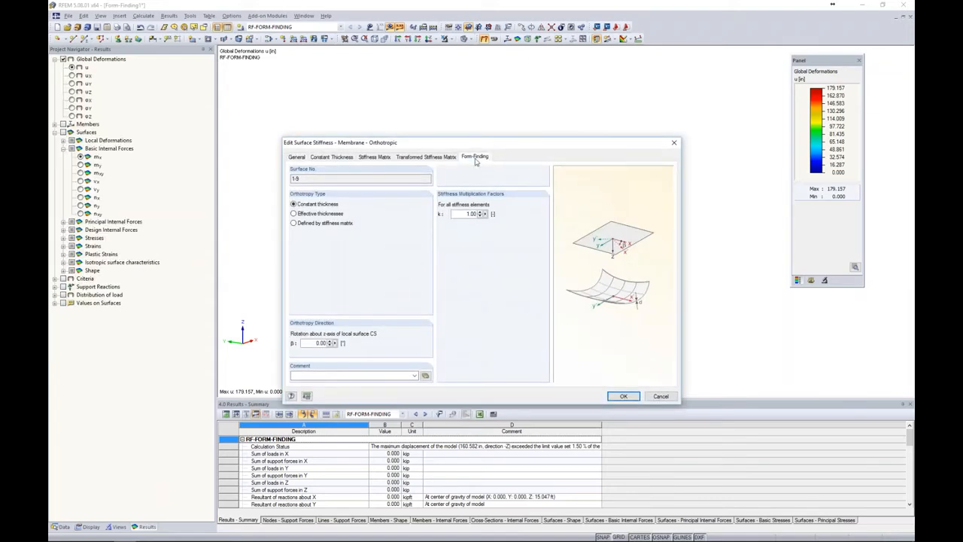
left_click(475, 156)
left_click(295, 210)
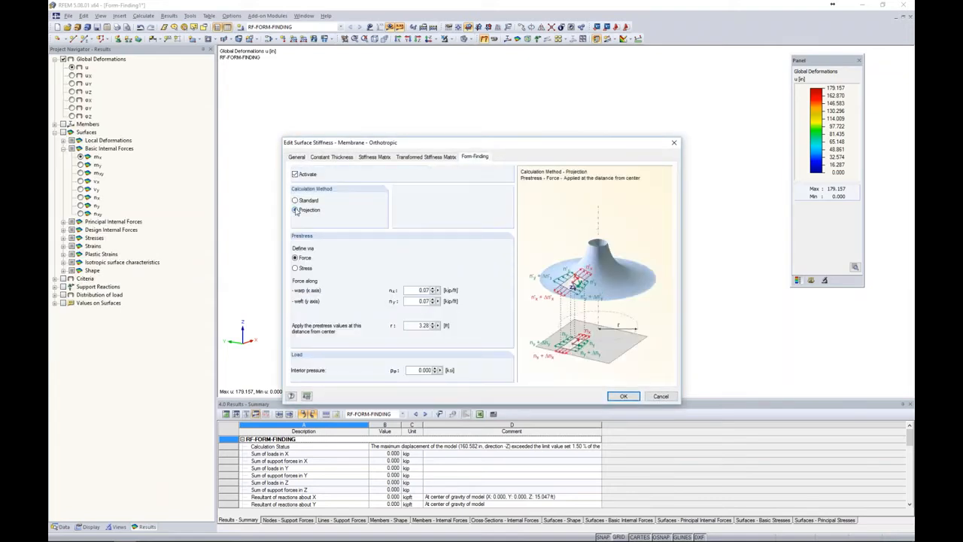
Set the warp and weft prestress forces to 0.55 kip/ft at 1 ft from center, and apply the changes, allowing existing results to be deleted
left_click_drag(416, 290, 462, 290)
type("0")
double_click(417, 326)
type("1")
left_click(614, 395)
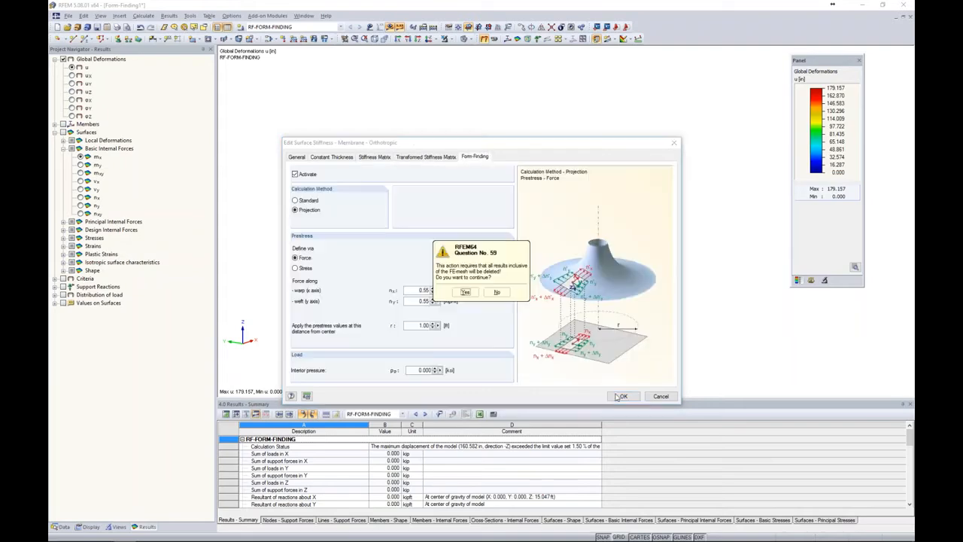
left_click(465, 292)
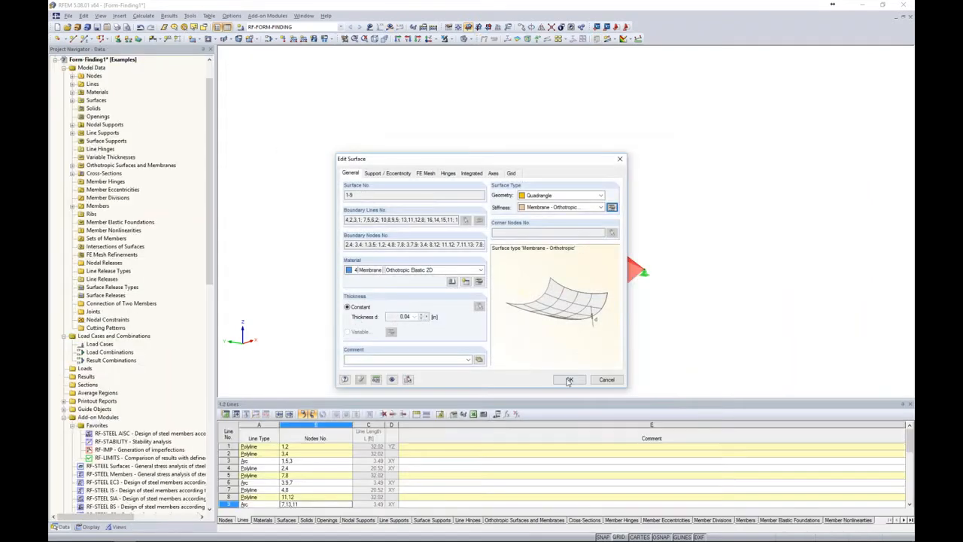
left_click(568, 381)
left_click(411, 81)
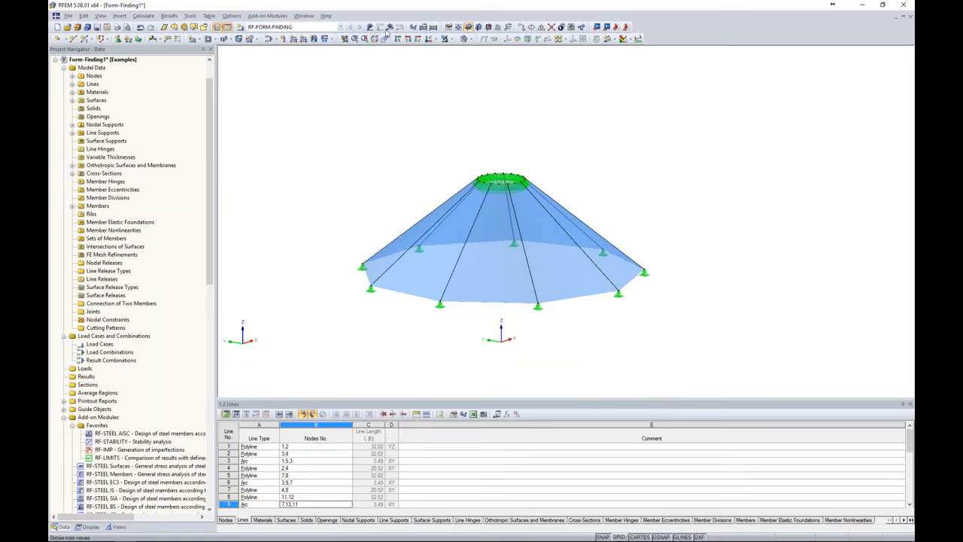
Recalculate RF-FORM-FINDING with the projection settings and inspect the resulting membrane shape and deformations
left_click(389, 27)
left_click(466, 289)
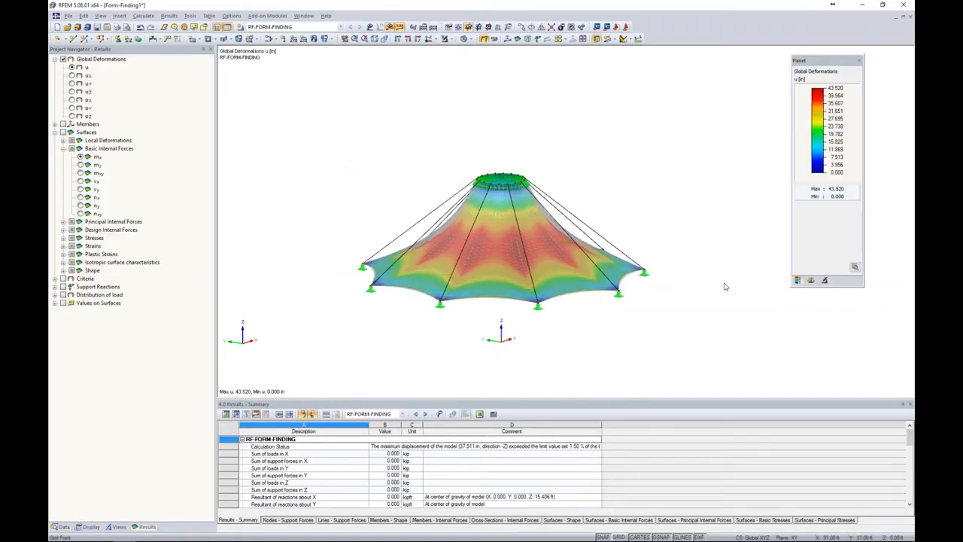
middle_click_drag(715, 304, 679, 338, "ctrl")
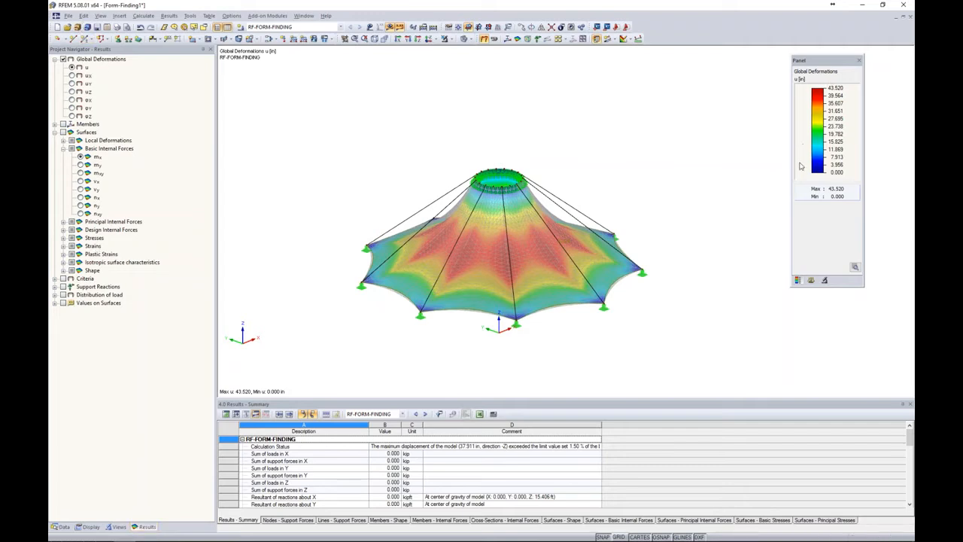
middle_click_drag(617, 177, 672, 155)
scroll(634, 193, "up", 4)
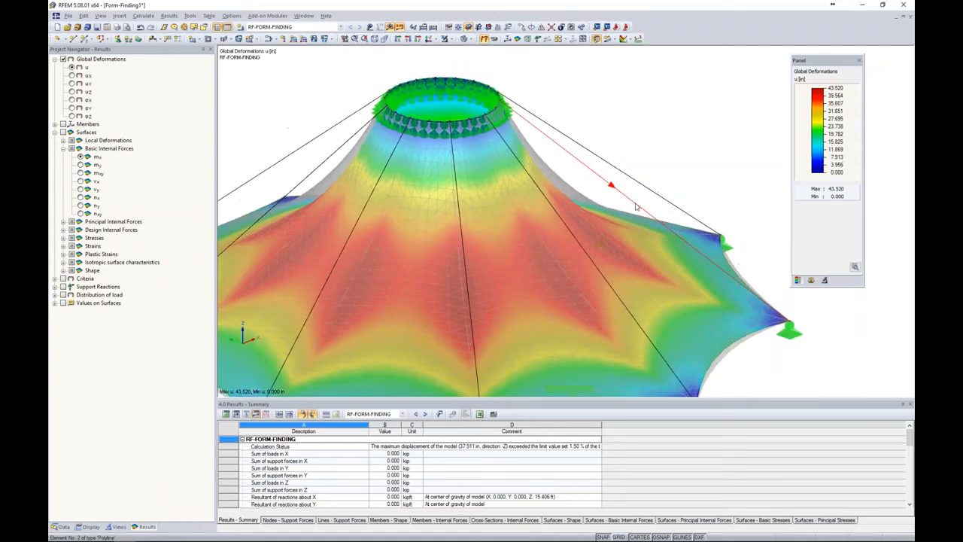
scroll(639, 200, "down", 5)
scroll(630, 194, "up", 5)
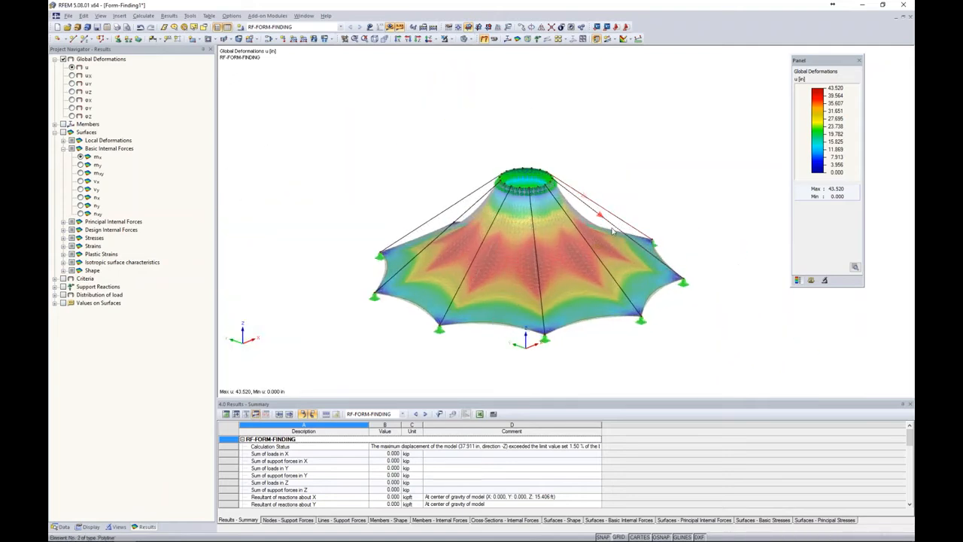
Display the basic internal force nx on the membrane surfaces and examine its distribution
left_click(63, 133)
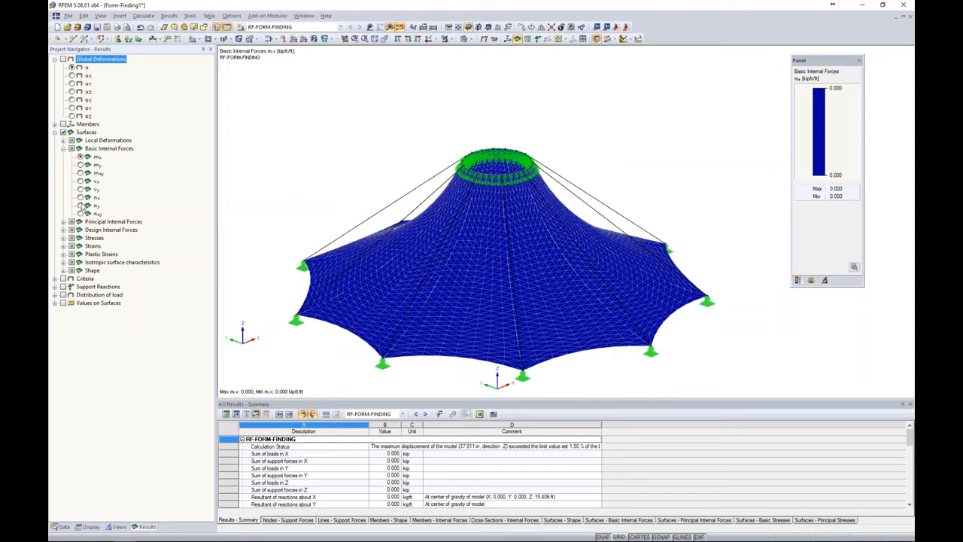
left_click(81, 197)
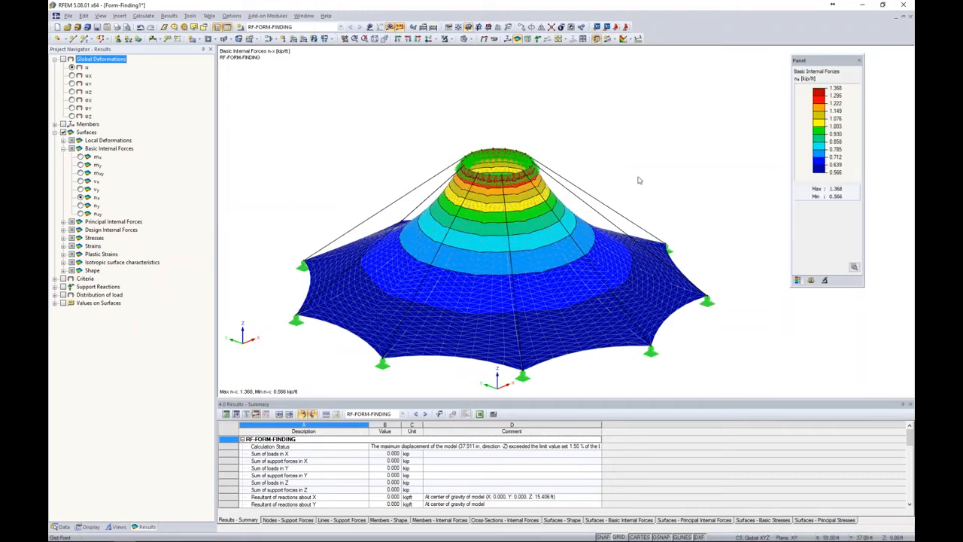
middle_click_drag(641, 174, 677, 136)
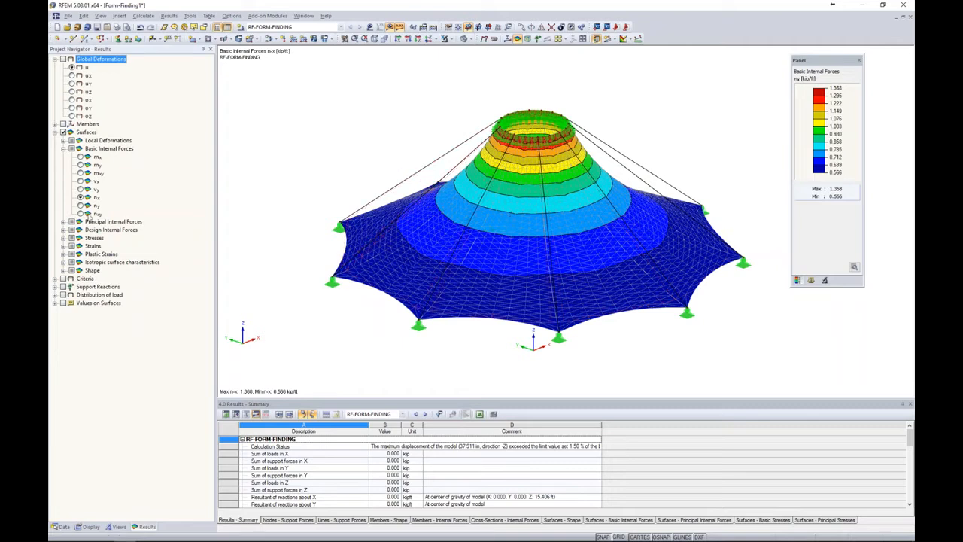
Display the basic internal force ny on the membrane surfaces with a smooth color transition
left_click(81, 206)
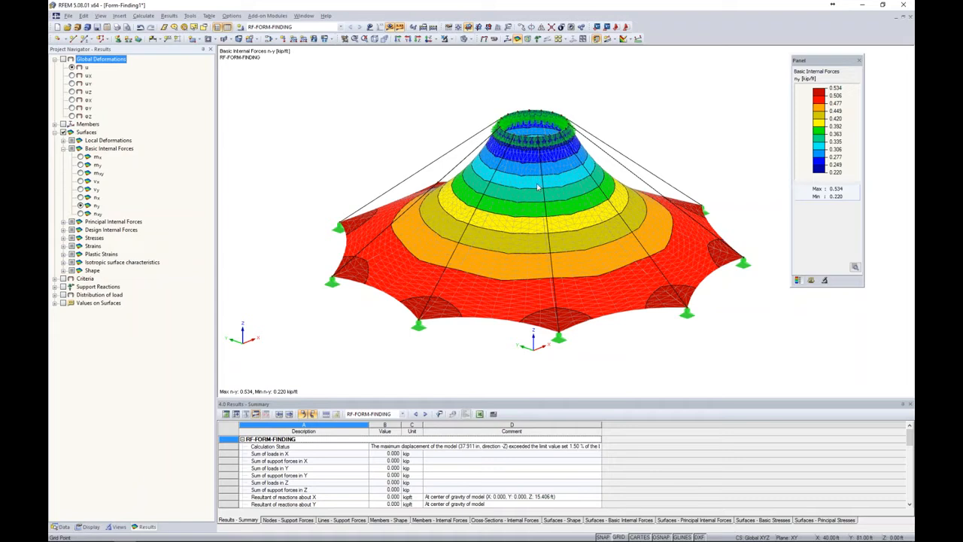
left_click(855, 267)
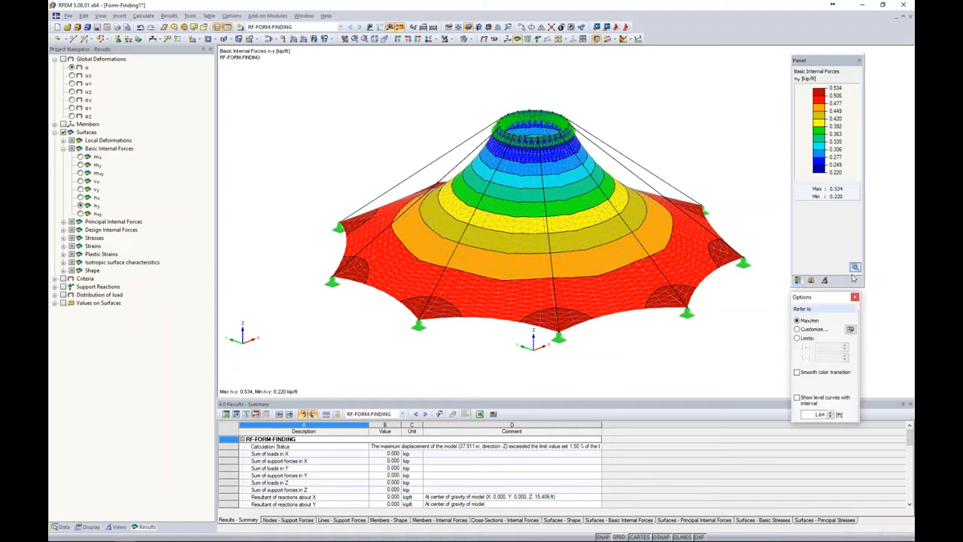
left_click(797, 372)
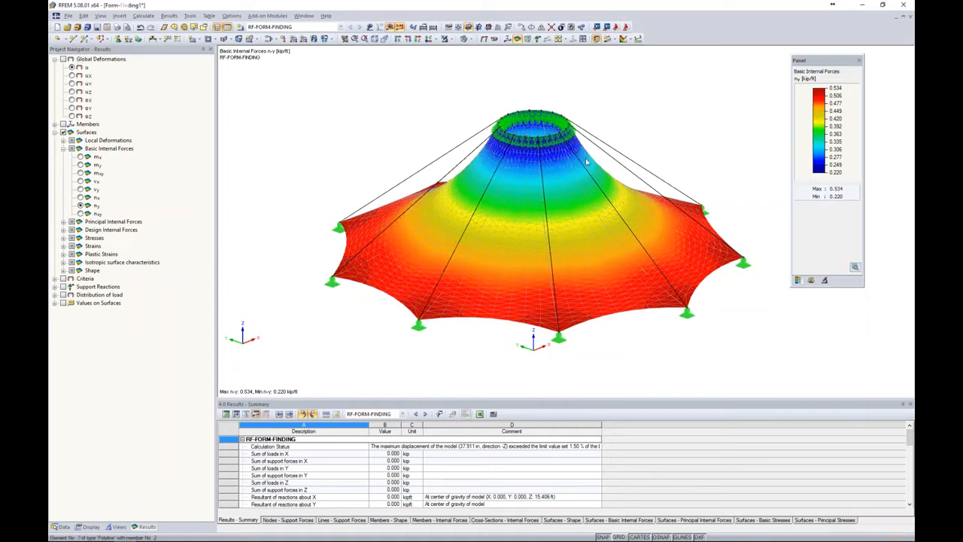
Create load case LC1 with the Dead action category and self-weight active at a factor of -1.000 in Z
left_click(239, 27)
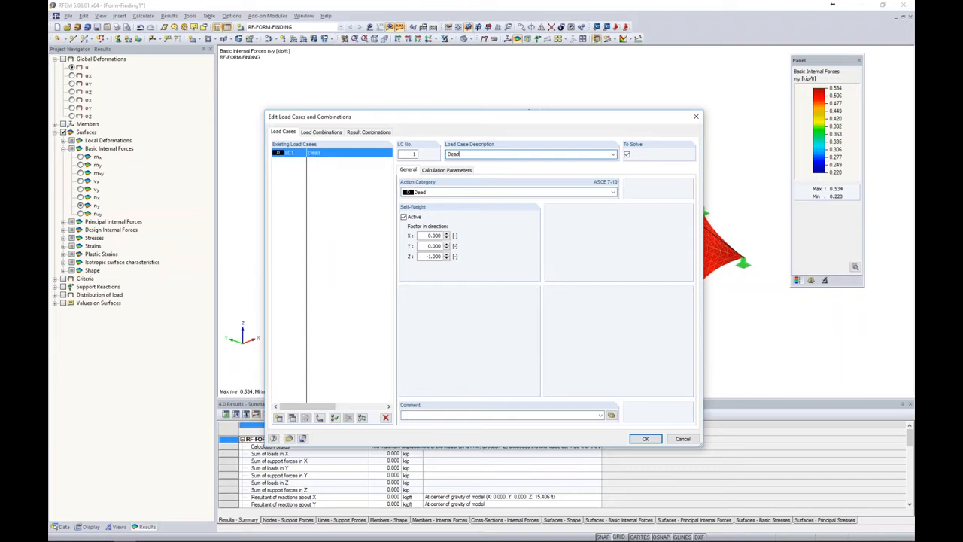
left_click(435, 193)
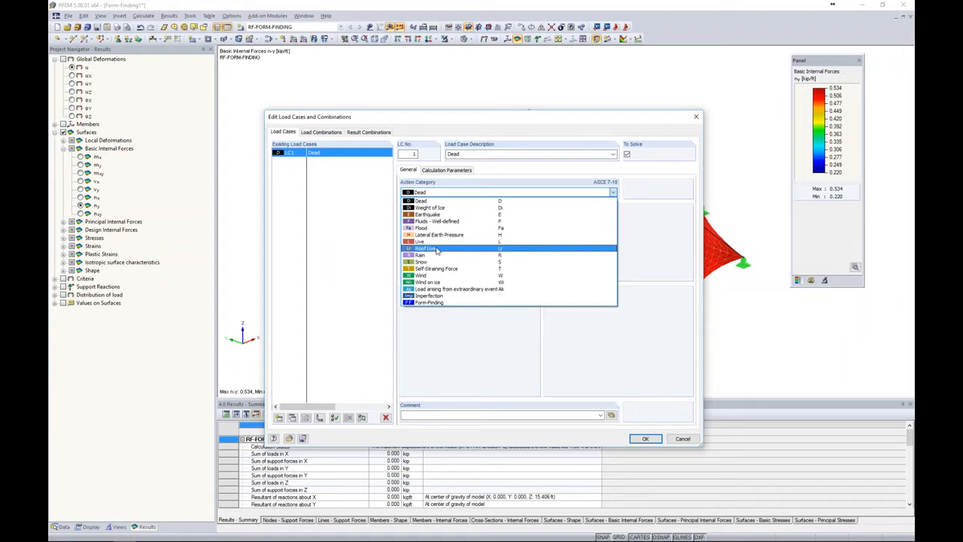
left_click(348, 248)
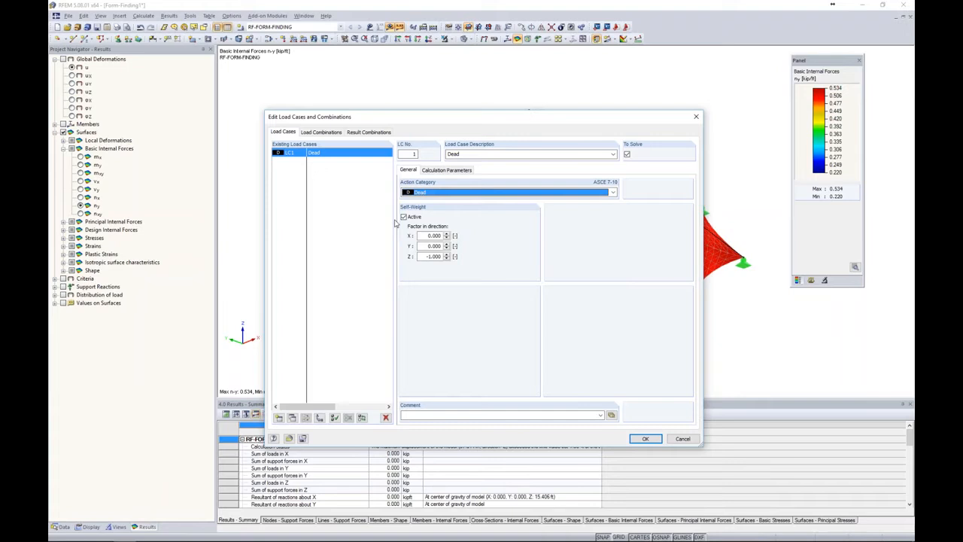
left_click(645, 438)
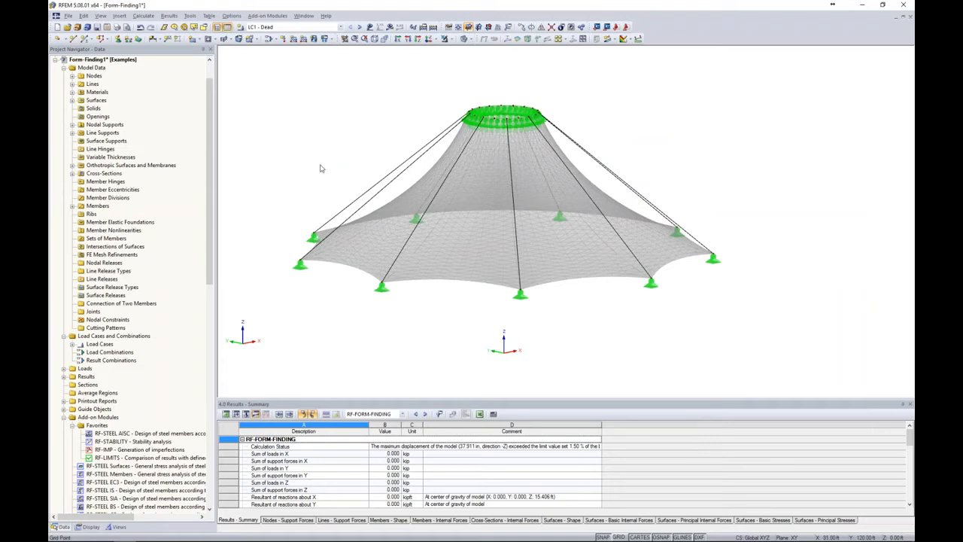
Start a new surface load and change the unit for area loads to psf
left_click(314, 39)
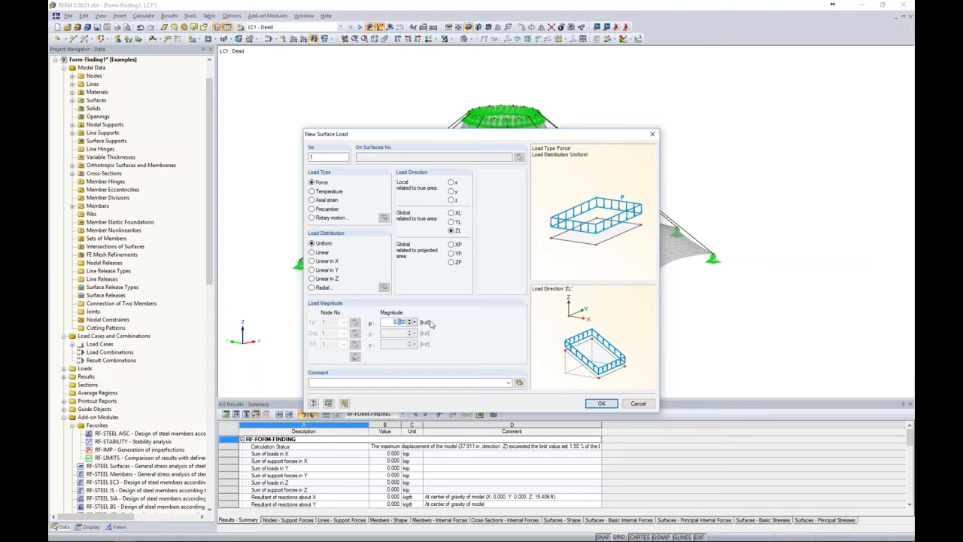
left_click(328, 404)
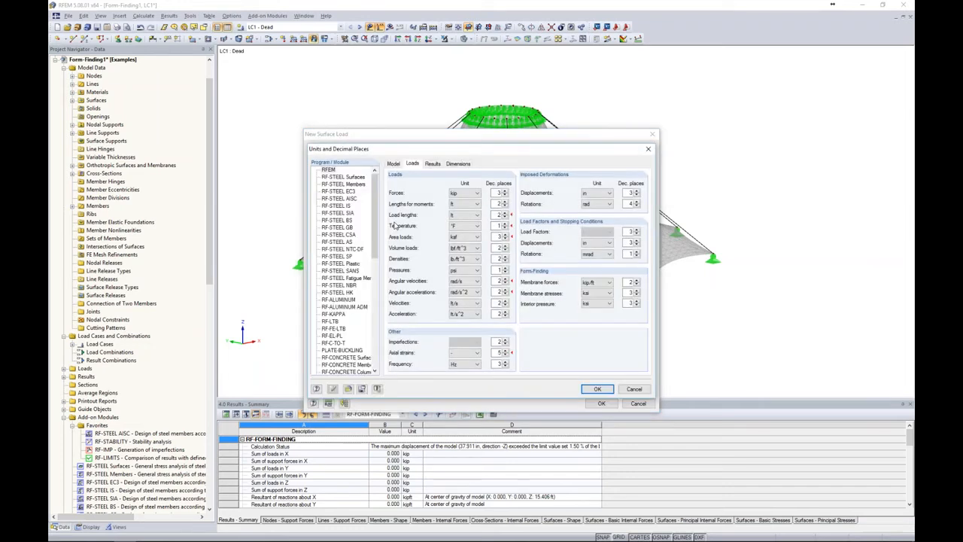
left_click(461, 238)
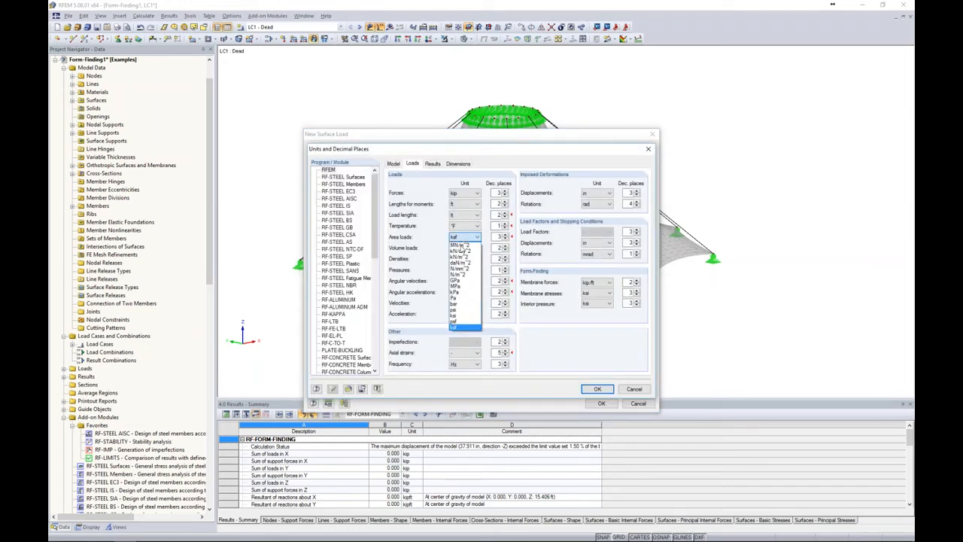
left_click(457, 324)
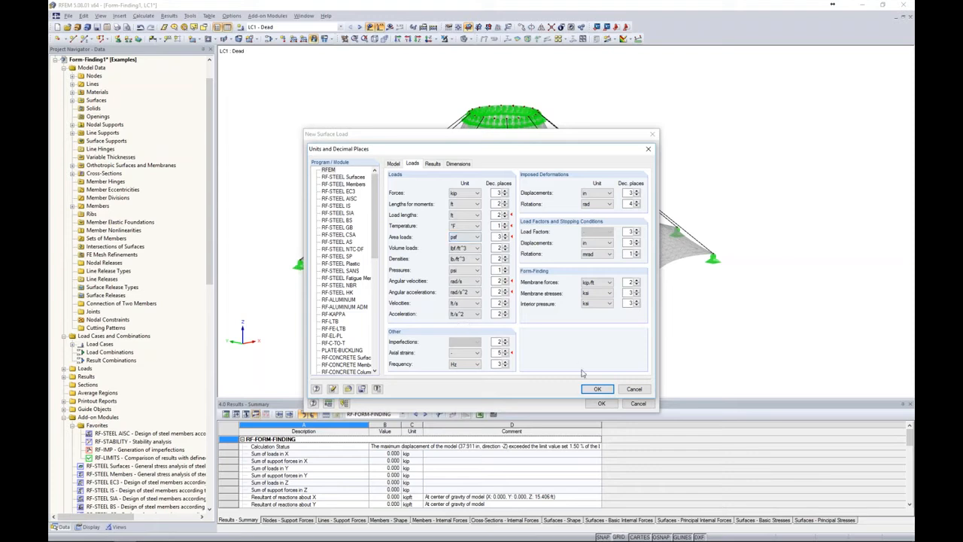
left_click(597, 388)
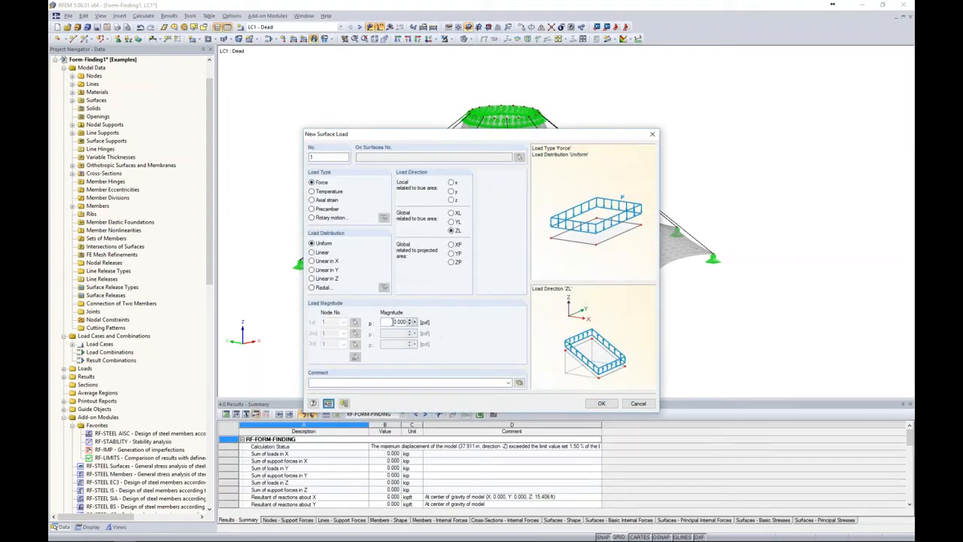
Apply a uniform surface load of -1 psf in global direction ZL to all membrane surfaces in the Dead load case
type("1")
left_click(600, 404)
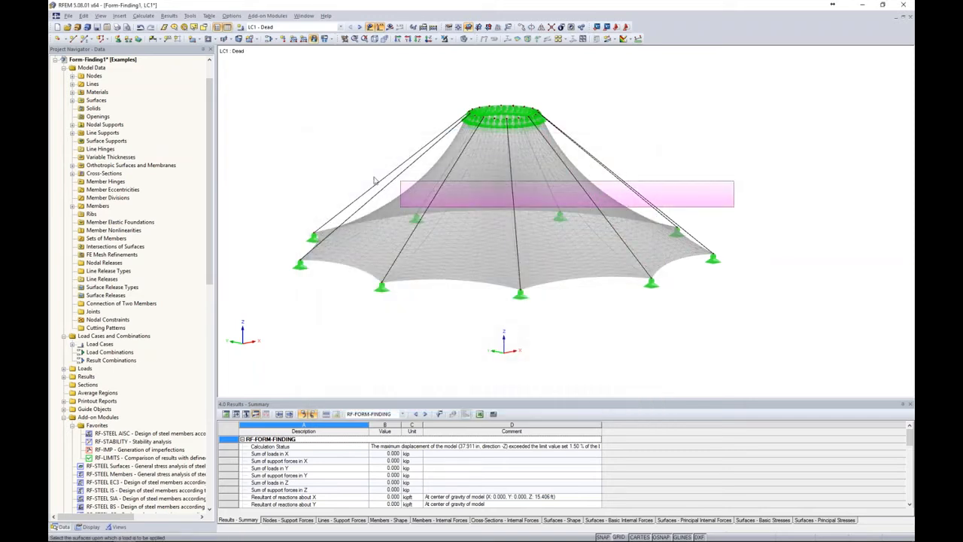
left_click(357, 158)
key("Escape")
middle_click_drag(795, 203, 434, 237, "ctrl")
middle_click_drag(657, 332, 841, 299, "ctrl")
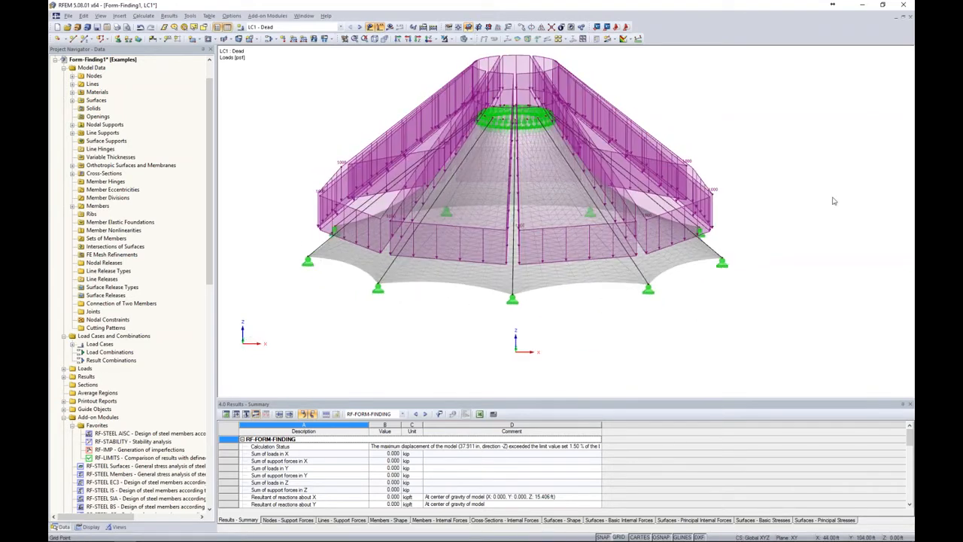
scroll(808, 189, "down", 2)
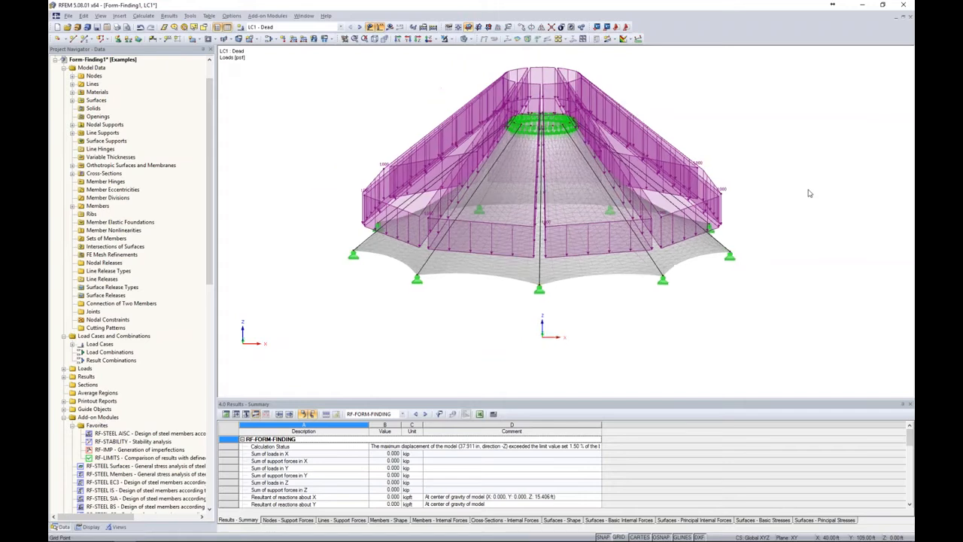
middle_click_drag(808, 185, 724, 187)
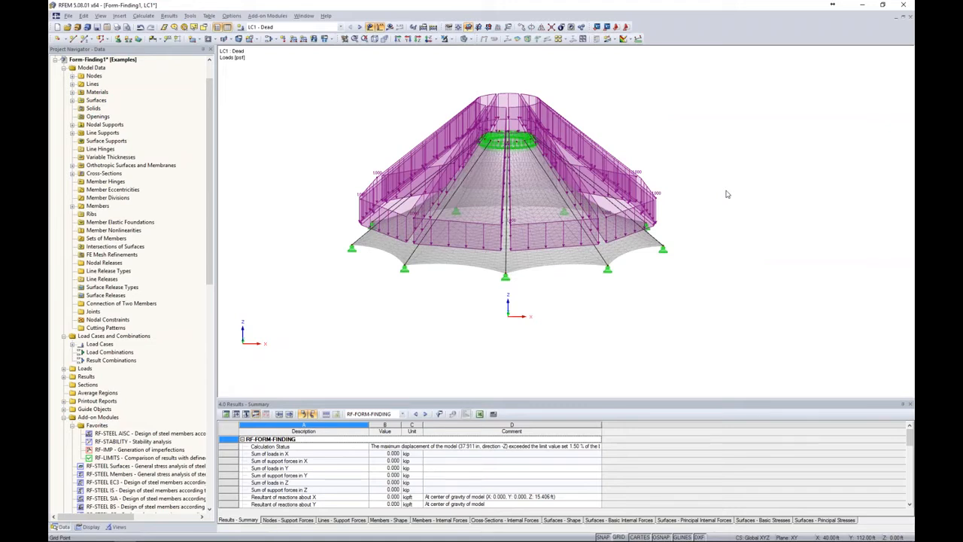
key("alt+Tab")
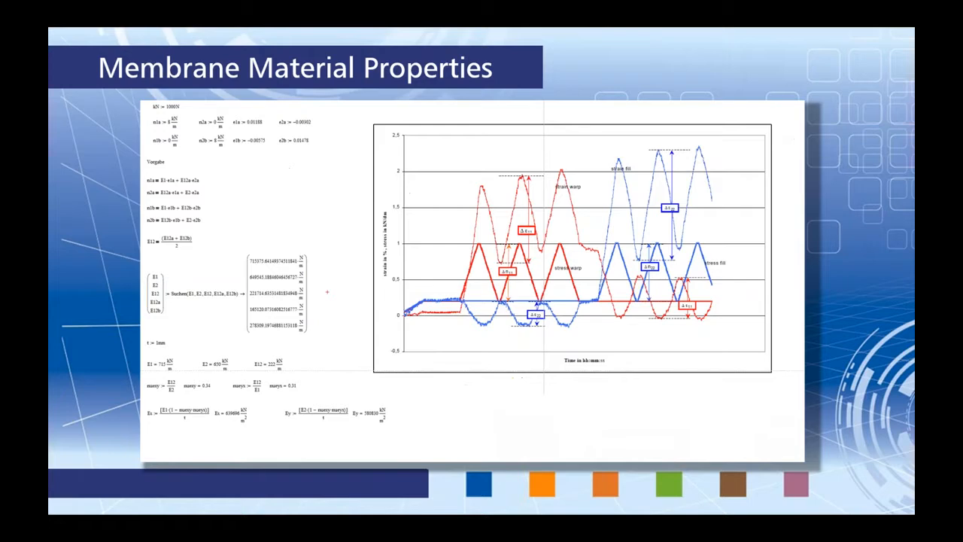
key("Right")
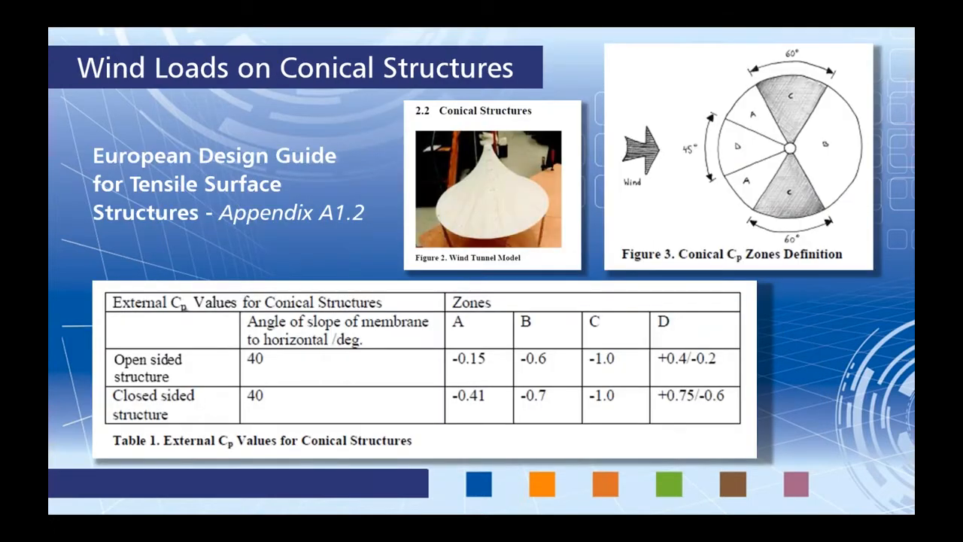
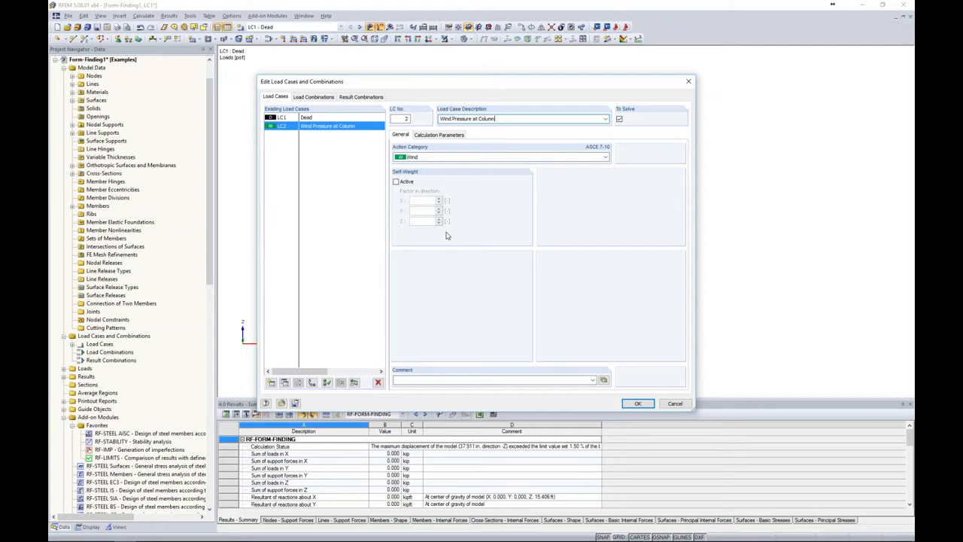
Create load case LC2 with the description Wind Pressure at Column and the Wind action category
left_click(637, 403)
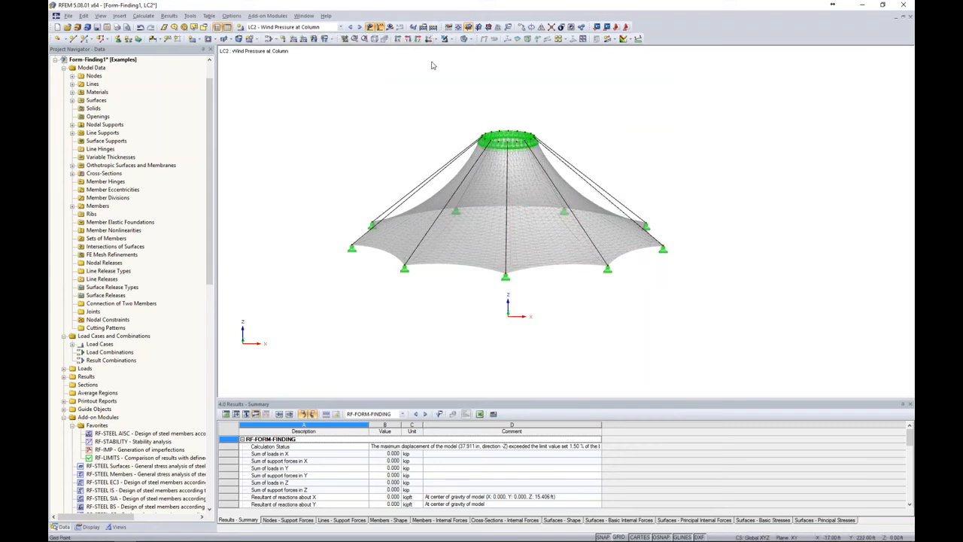
Rotate-copy the support node at Y = -30 ft once by 22.5° about the global Z axis, without creating connecting lines or surfaces
left_click(428, 39)
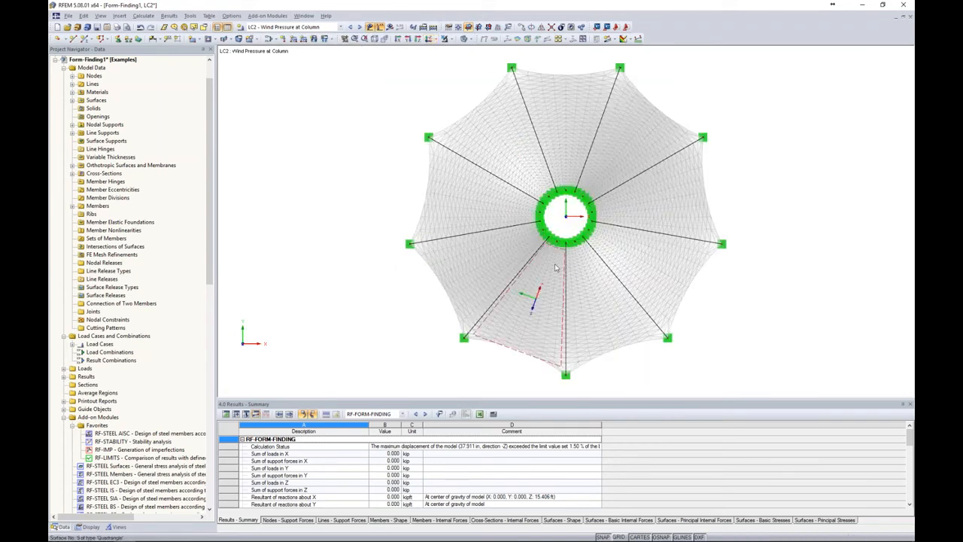
middle_click_drag(632, 378, 593, 372)
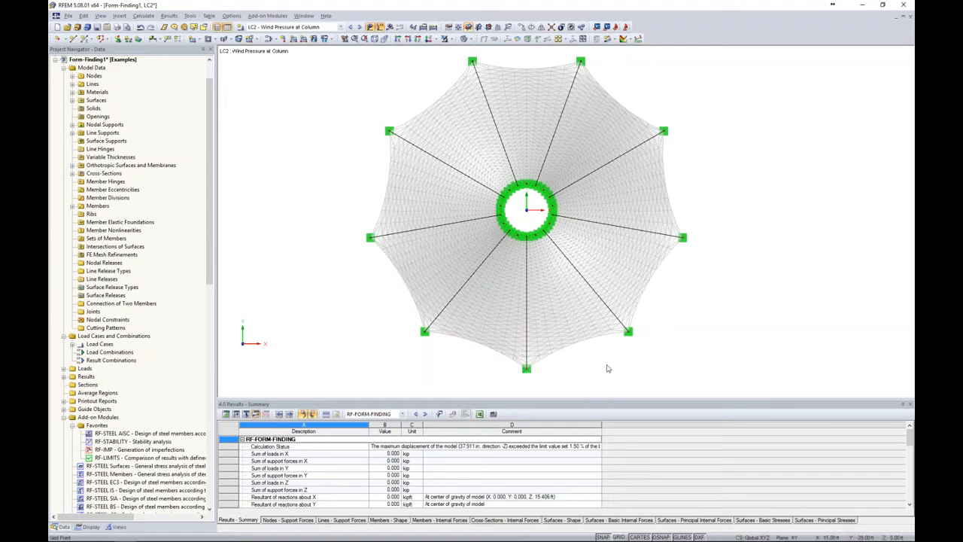
left_click(531, 28)
type("0")
type("1")
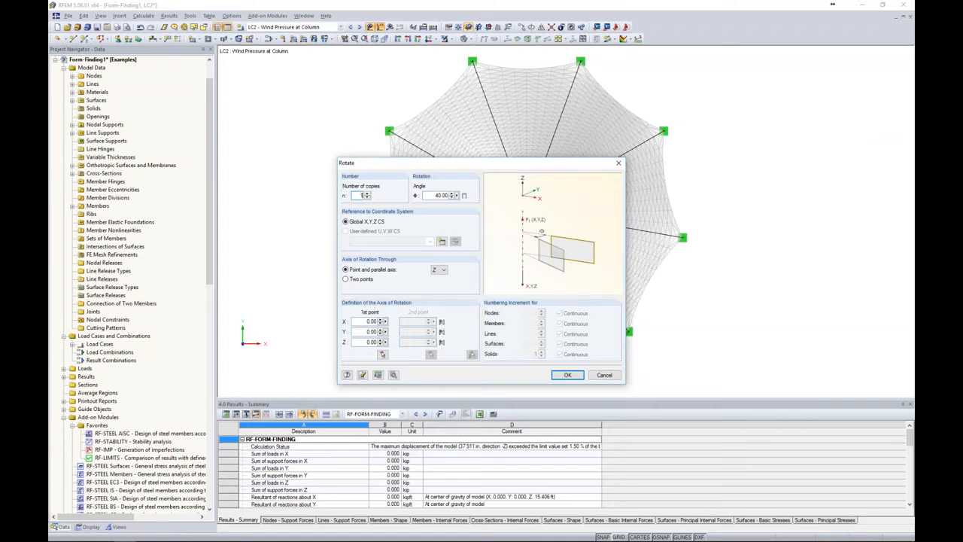
left_click_drag(435, 196, 475, 200)
type("3")
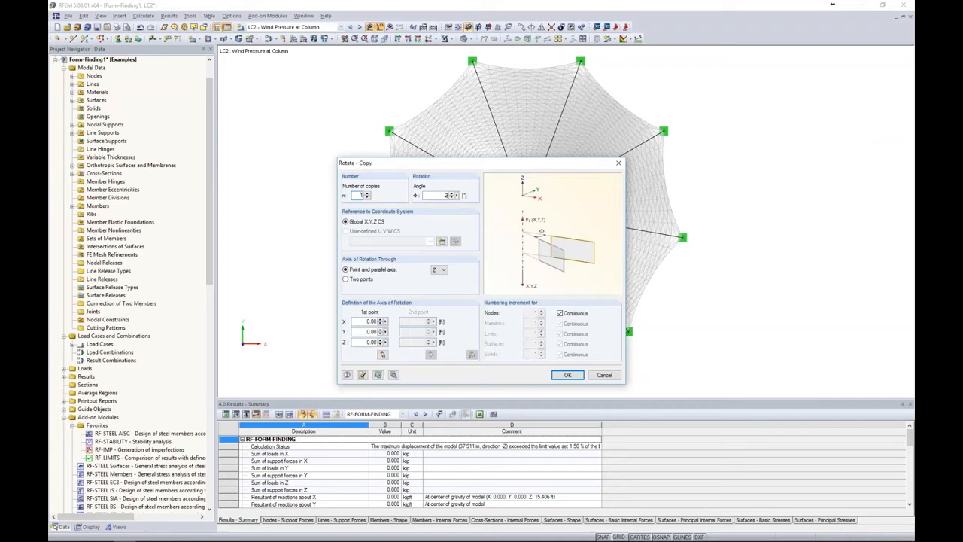
left_click(393, 374)
left_click(345, 167)
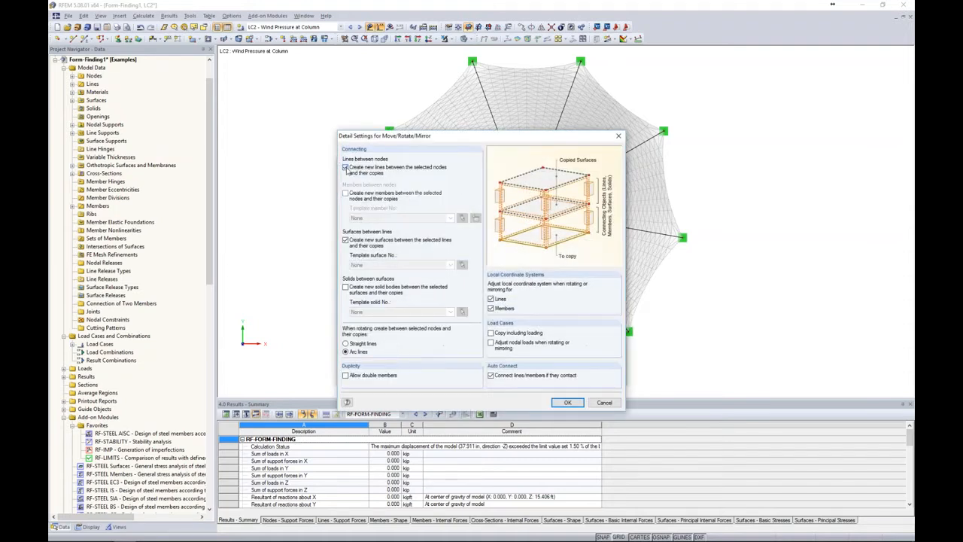
left_click(346, 240)
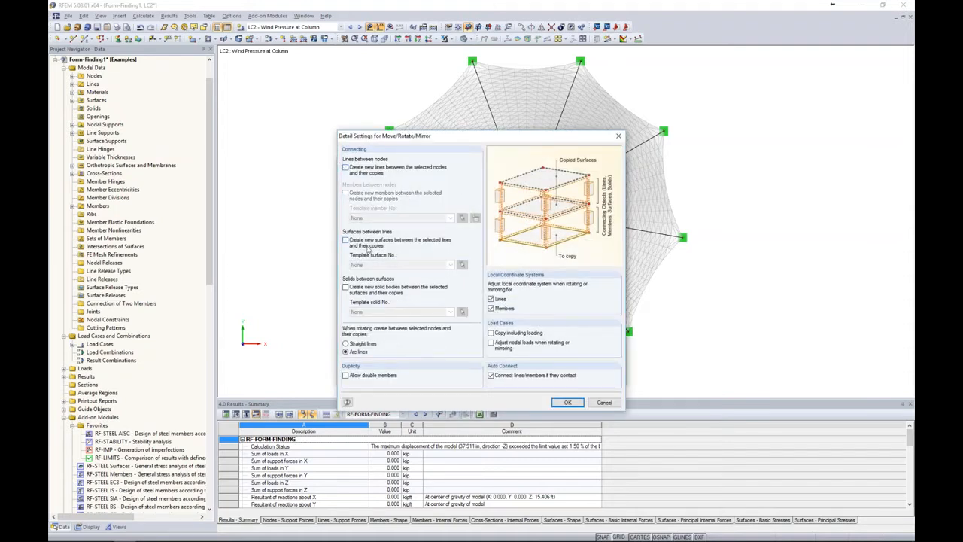
left_click(566, 402)
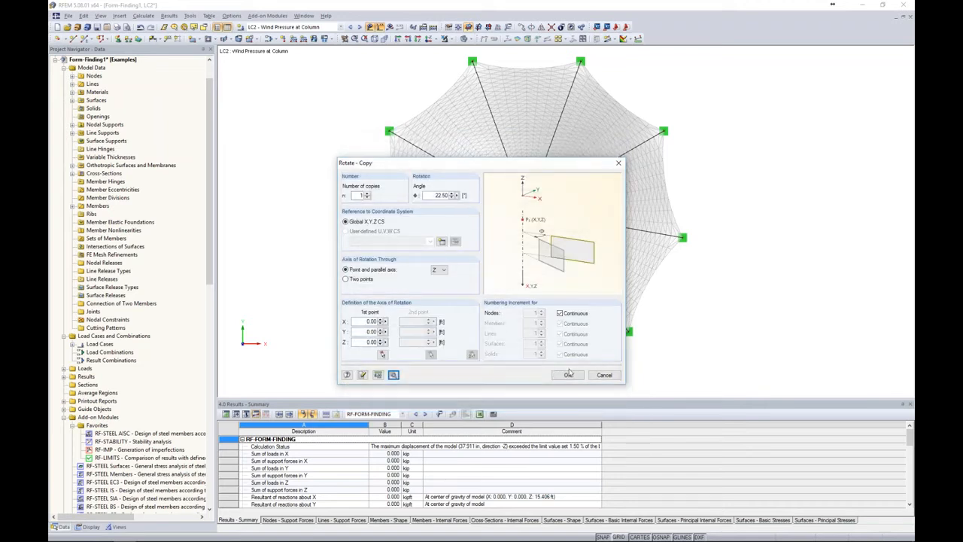
left_click(569, 374)
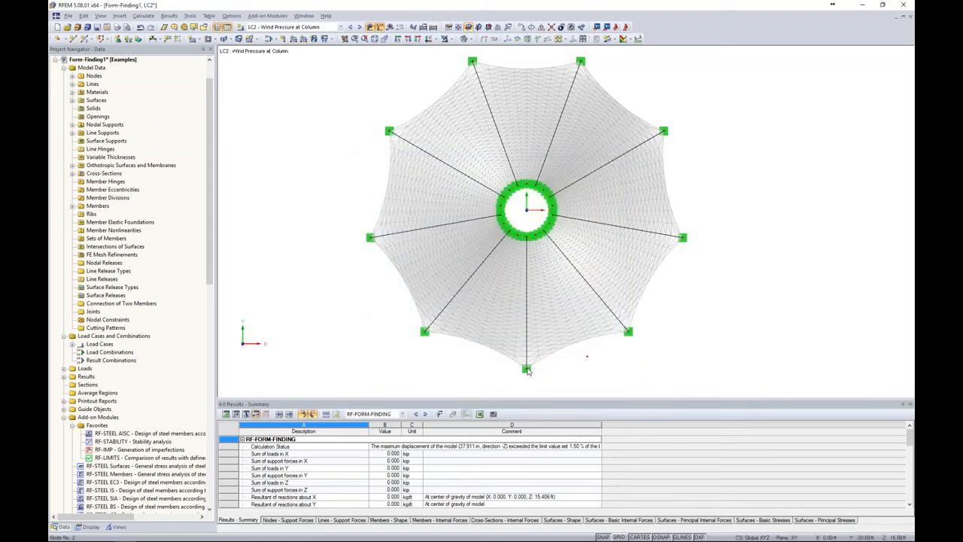
Rotate-copy the same support node once by 22.5° in the opposite direction about the Z axis
left_click(531, 28)
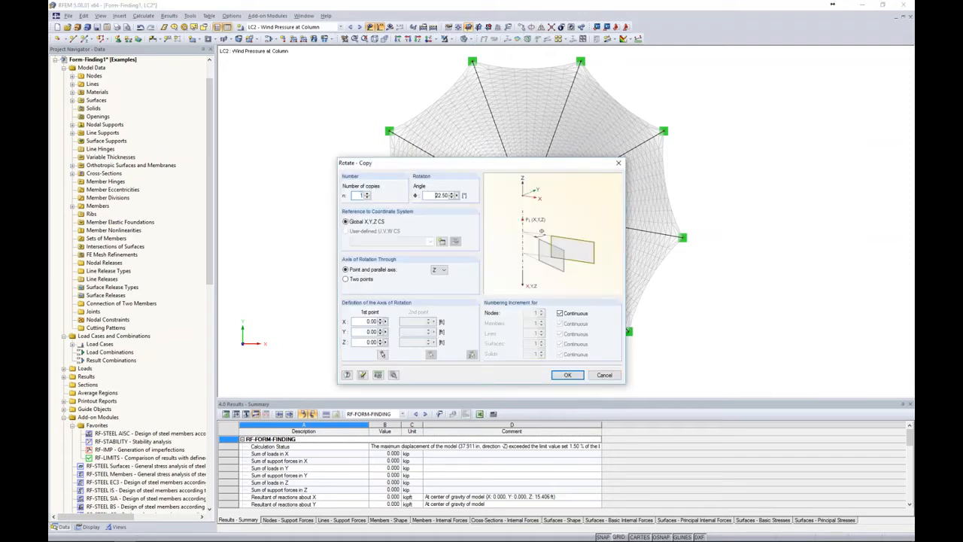
left_click(567, 375)
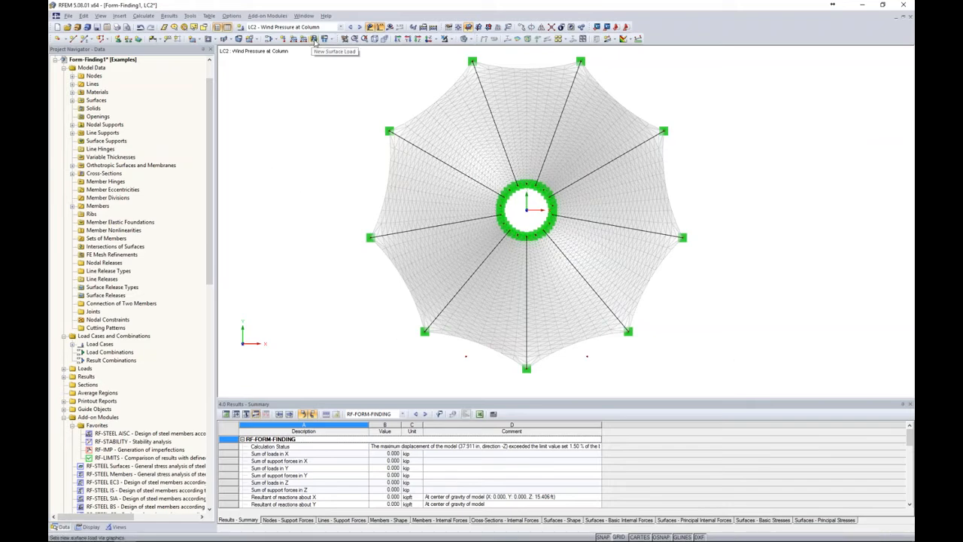
Set up a new uniform free polygon load of -9 psf on surfaces 1-9, projected on the XY plane and acting in local z
left_click(315, 40)
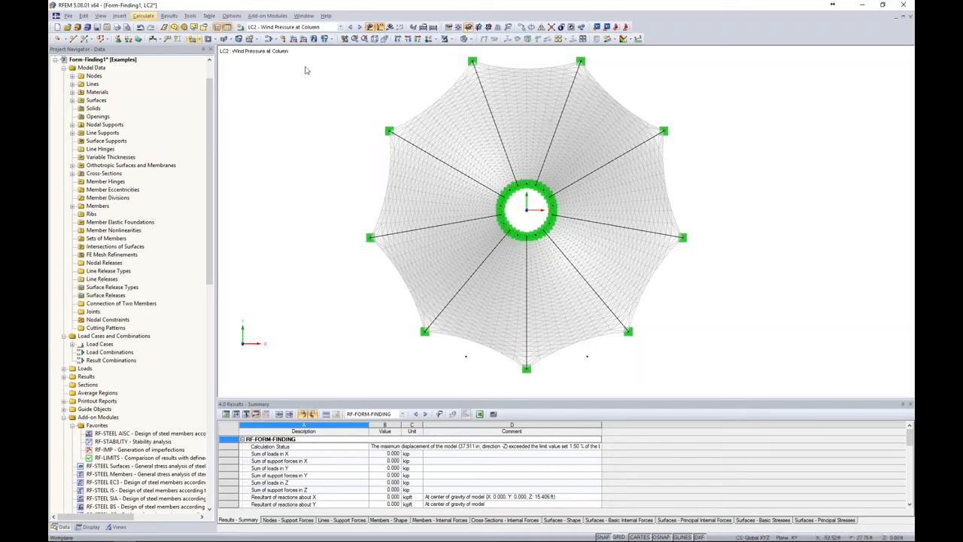
left_click(332, 42)
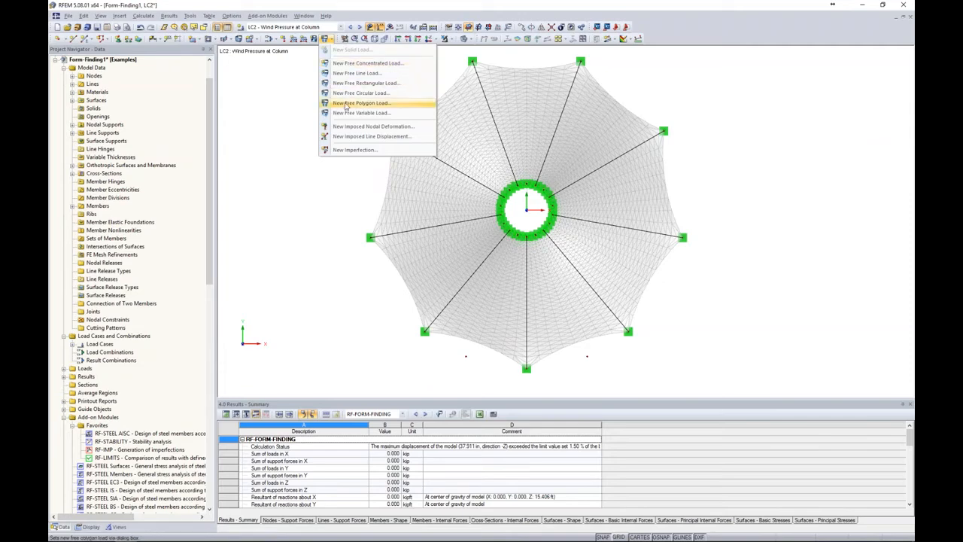
left_click(347, 105)
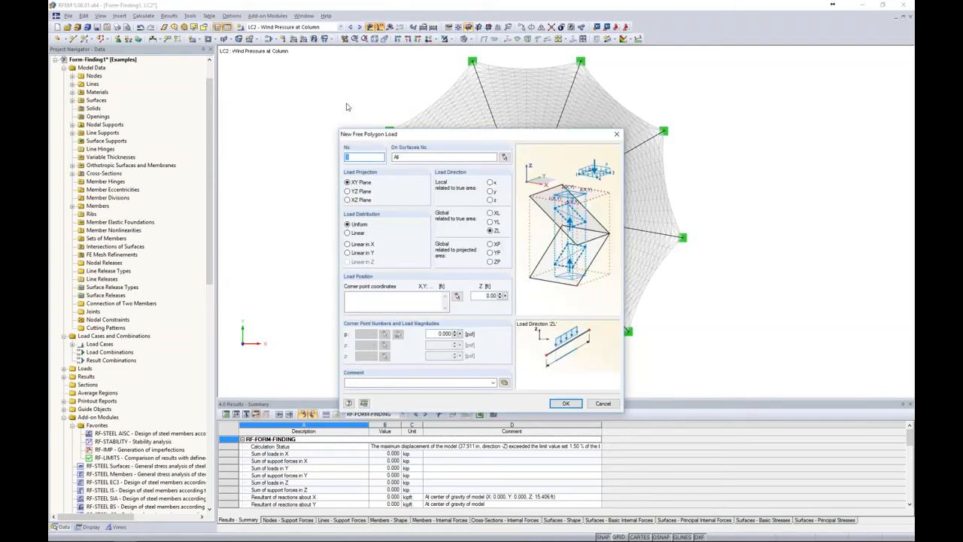
left_click(404, 156)
type("1-9")
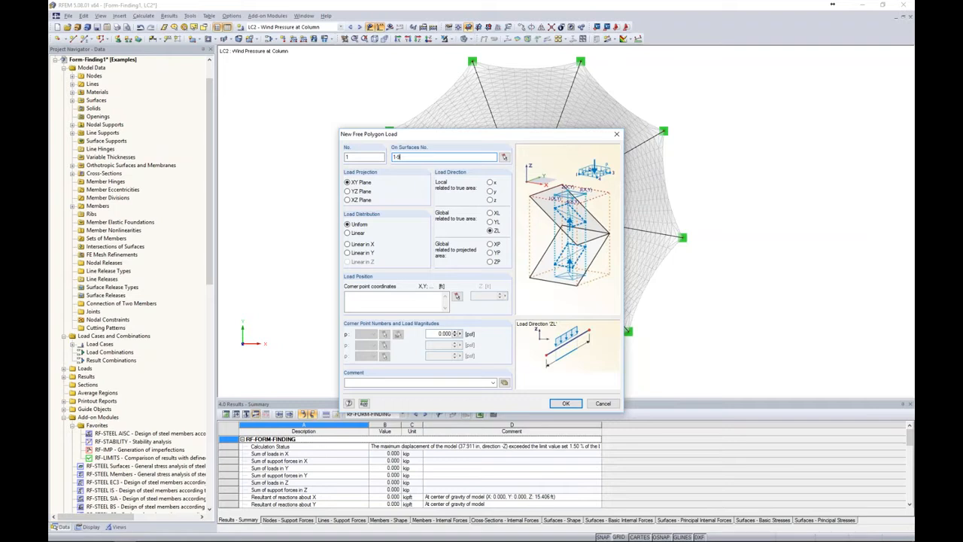
left_click(491, 201)
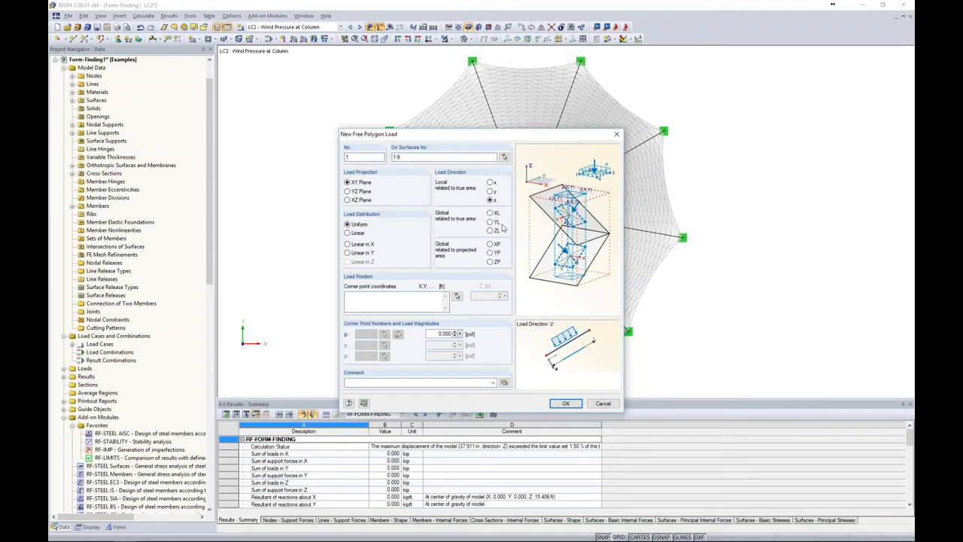
left_click_drag(437, 333, 462, 331)
key("BackSpace")
Define the -9 psf load's polygon through both copied nodes, the ring centre and the support node between the copies, and place it
left_click(457, 297)
left_click(466, 355)
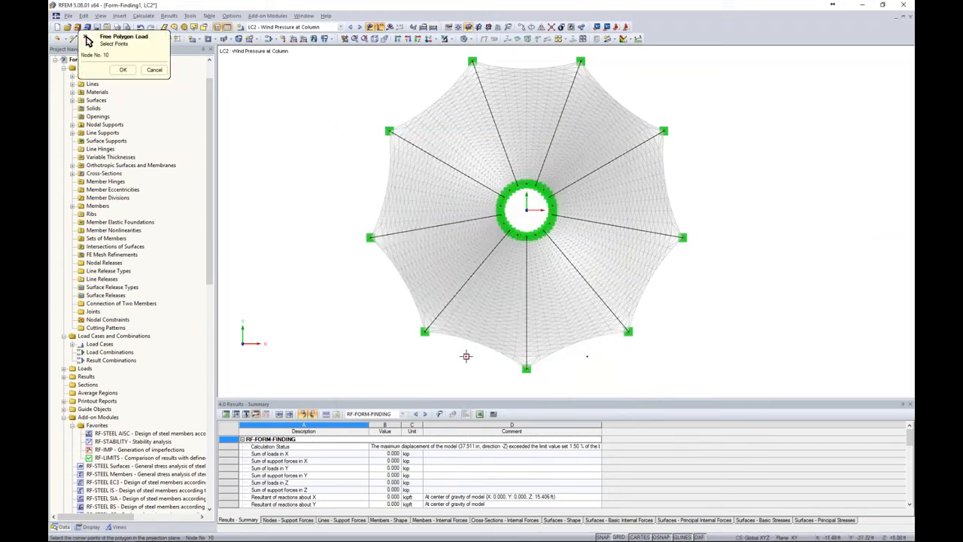
left_click(588, 356)
left_click(527, 368)
right_click(531, 372)
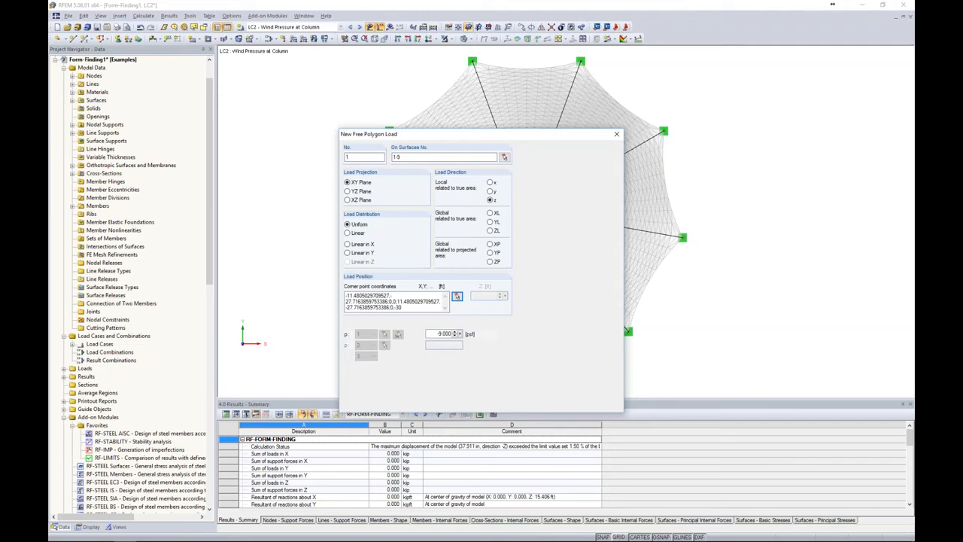
left_click(563, 404)
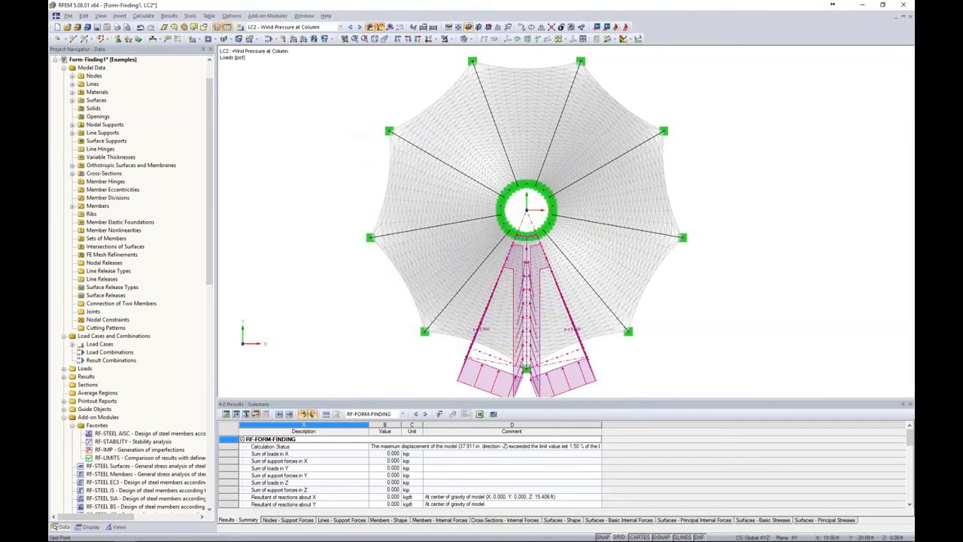
Start a second uniform free polygon load in local z with a magnitude of 8 psf
middle_click_drag(492, 196, 739, 177, "ctrl")
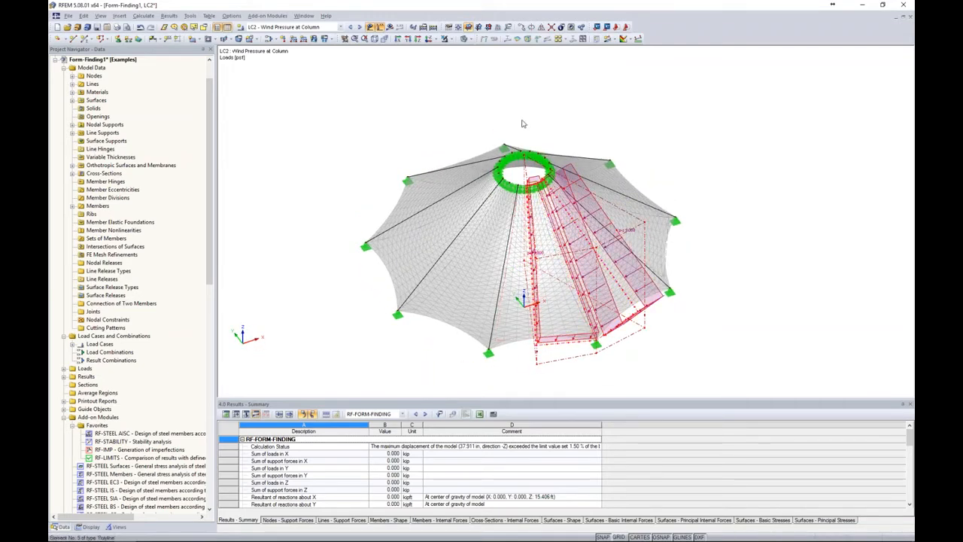
left_click(427, 39)
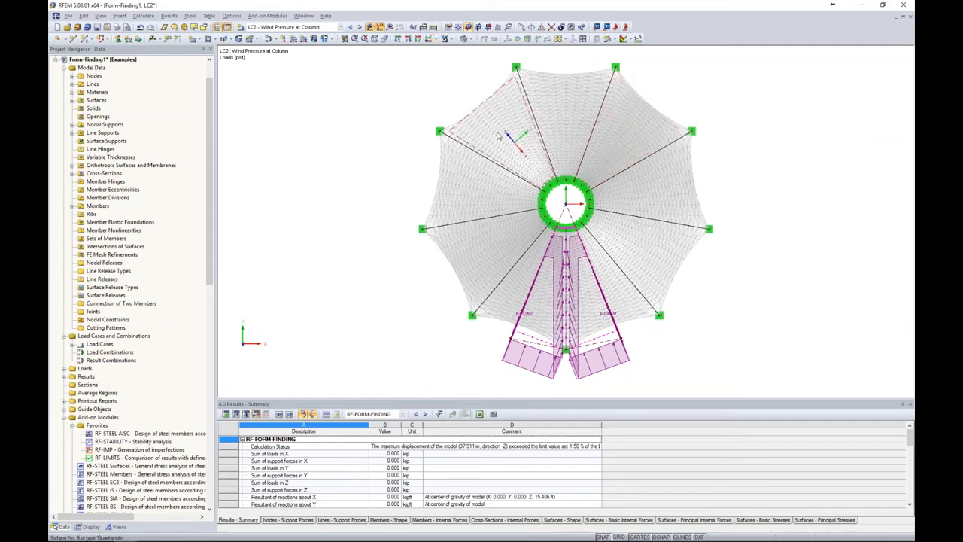
left_click(324, 39)
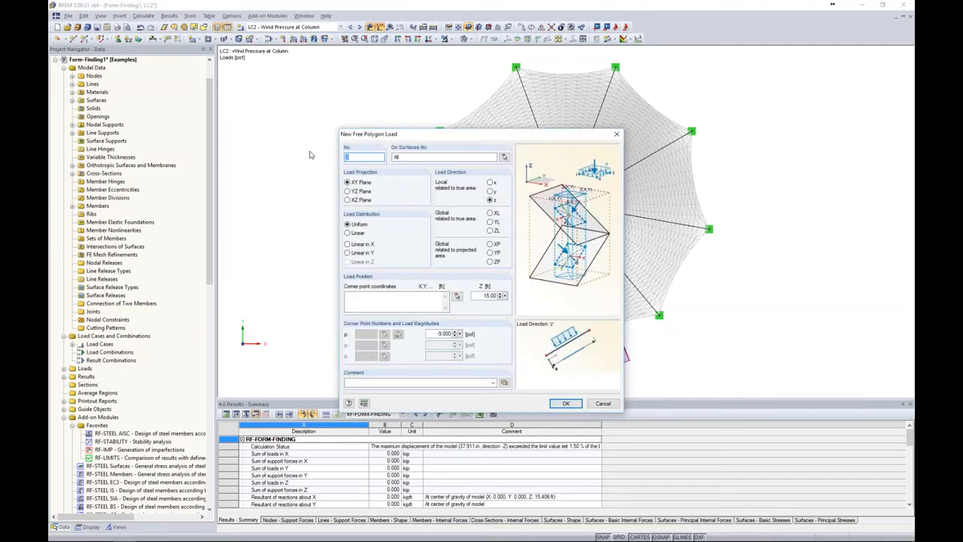
left_click_drag(437, 333, 456, 334)
type("8")
Define the 8 psf load's polygon through the four perimeter support nodes opposite the first load and the ring centre, and place it
left_click(457, 296)
left_click(453, 122)
left_click(516, 67)
left_click(616, 67)
left_click(692, 131)
left_click(566, 204)
right_click(566, 204)
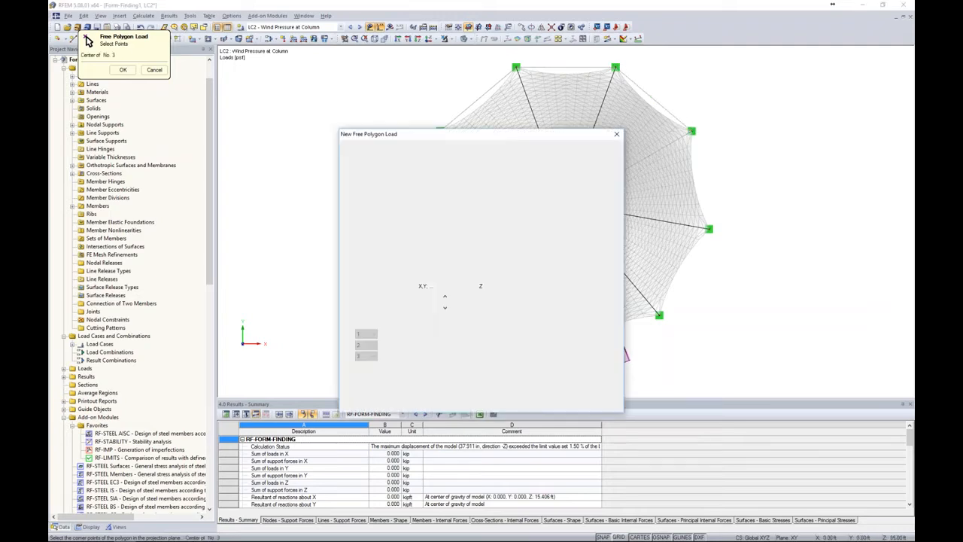
left_click(565, 401)
Restrict the 8 psf free polygon load to surfaces 1-9
middle_click_drag(757, 297, 570, 72, "ctrl")
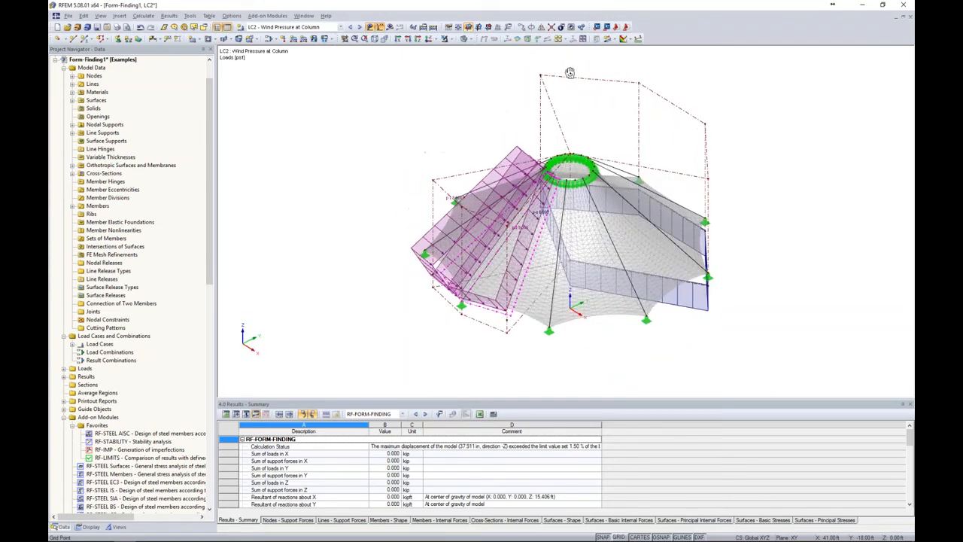
double_click(697, 313)
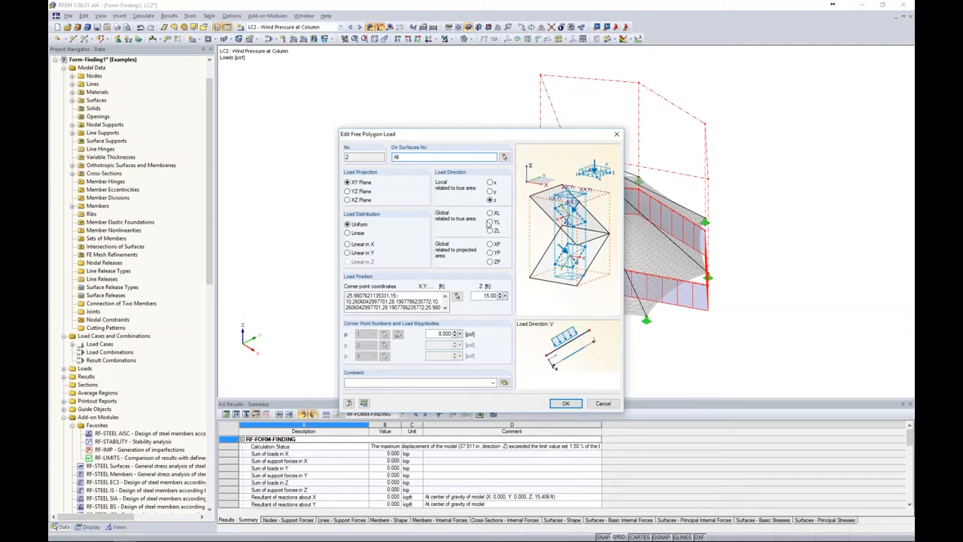
left_click(410, 156)
type("1-9")
left_click_drag(446, 134, 304, 91)
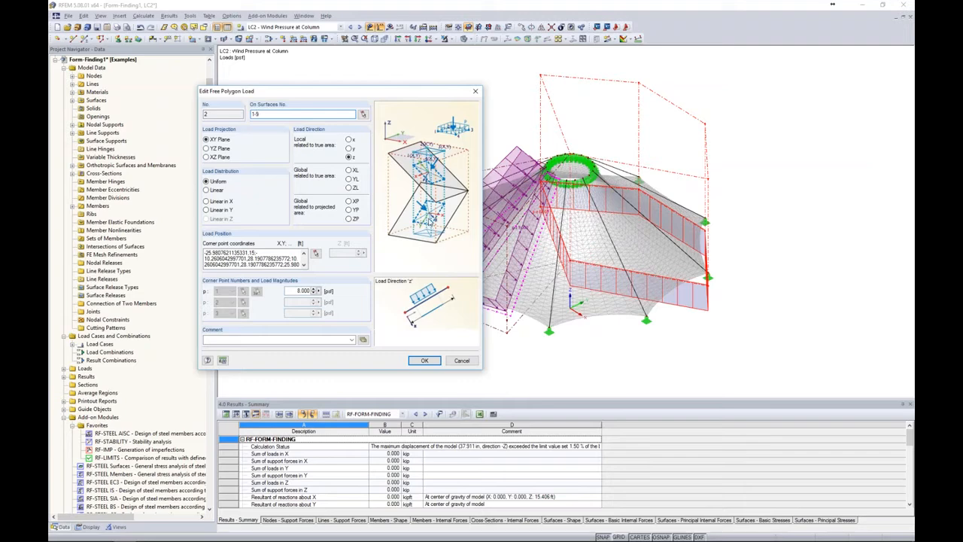
left_click(425, 361)
Start a third free polygon load on surfaces 1-9 with a uniform magnitude of 12 psf in local z
middle_click_drag(695, 351, 615, 362, "ctrl")
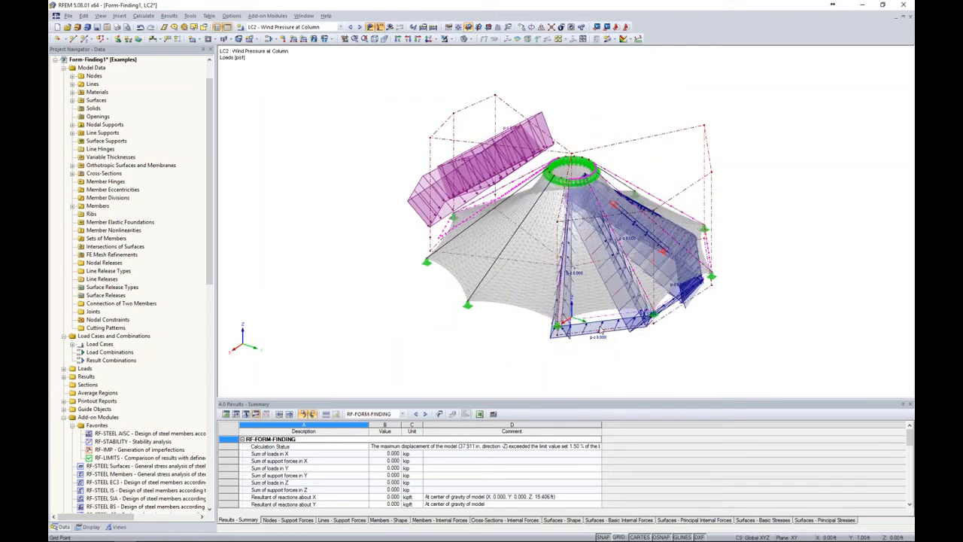
left_click(428, 40)
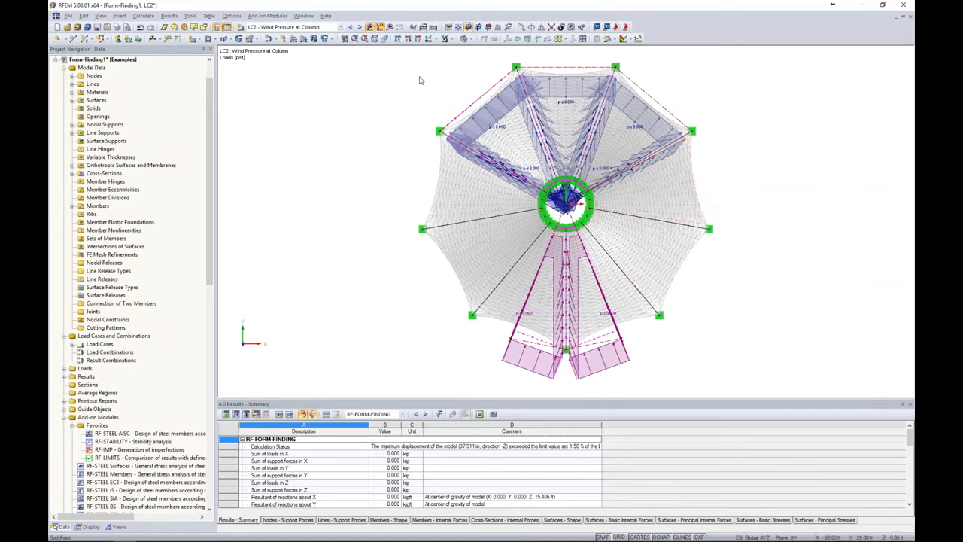
left_click(325, 38)
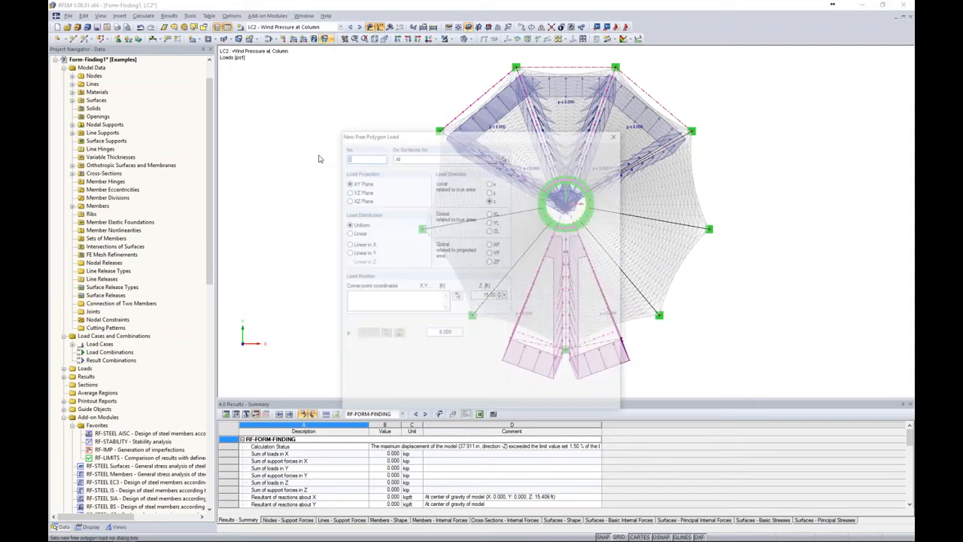
double_click(412, 157)
type("1-9")
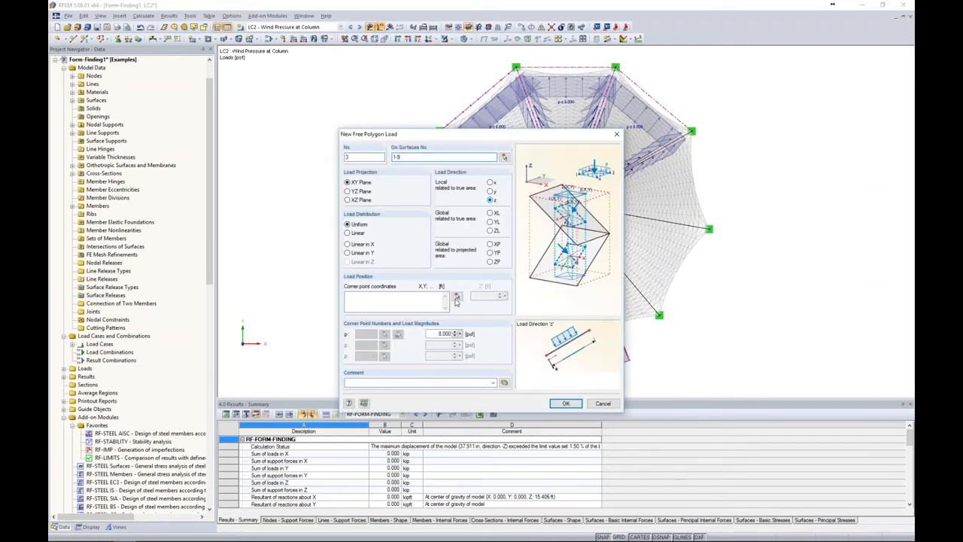
double_click(444, 334)
type("12")
Place the 12 psf load on a polygon from the ring centre through two adjacent +X perimeter nodes to the next boundary line's midpoint
left_click(457, 296)
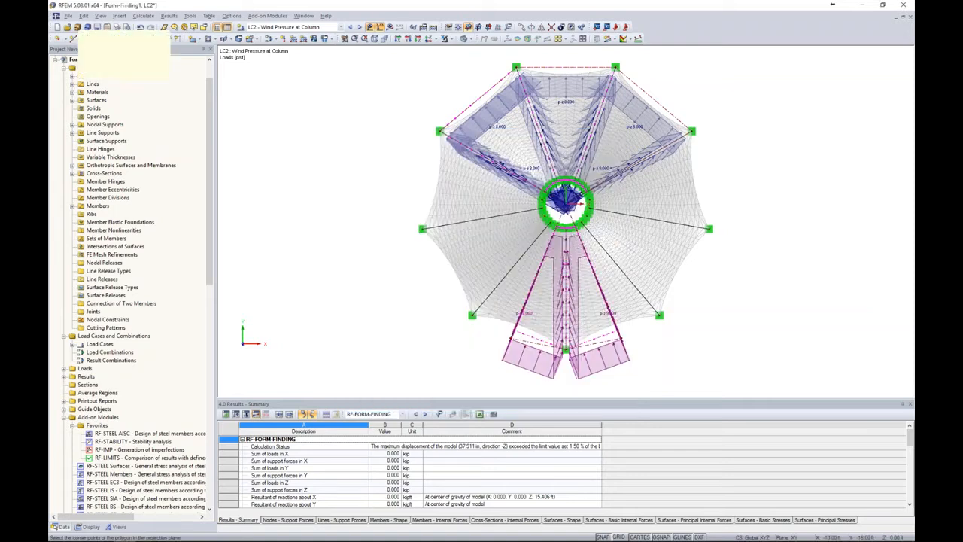
left_click(566, 204)
left_click(691, 132)
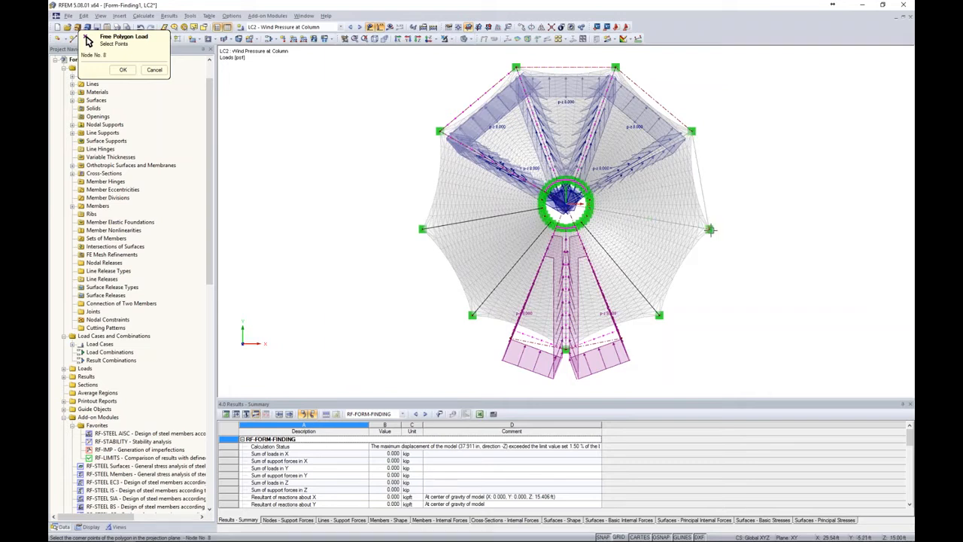
left_click(684, 274)
right_click(684, 274)
left_click(565, 403)
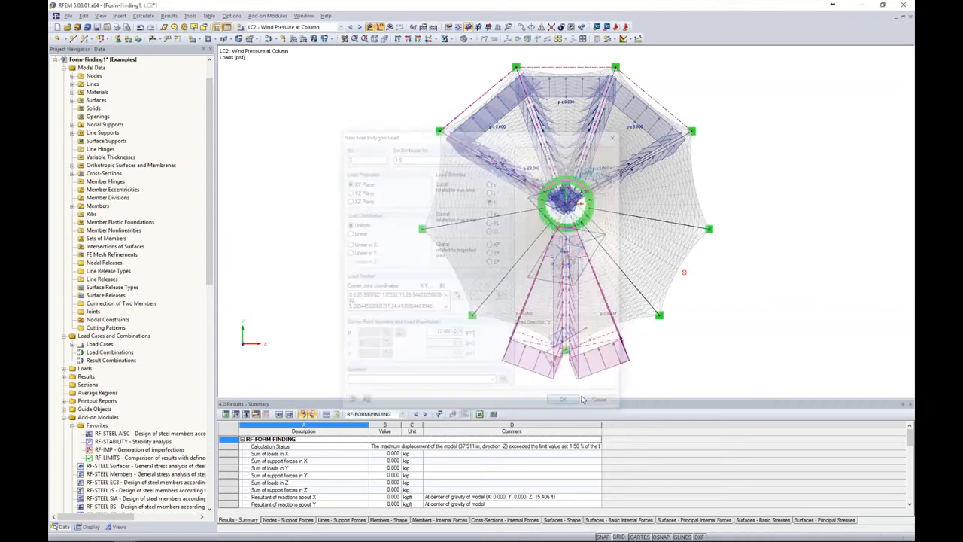
middle_click_drag(693, 348, 567, 167, "ctrl")
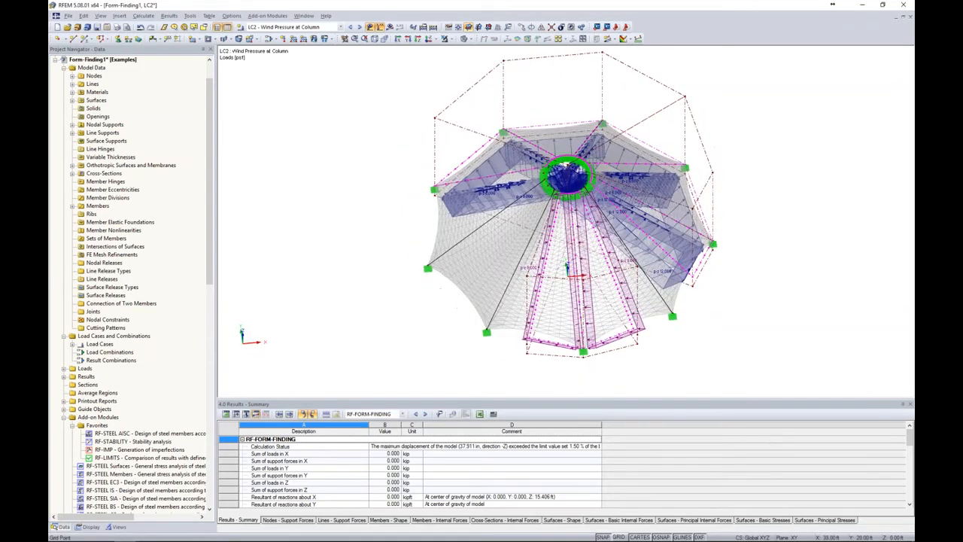
left_click(431, 38)
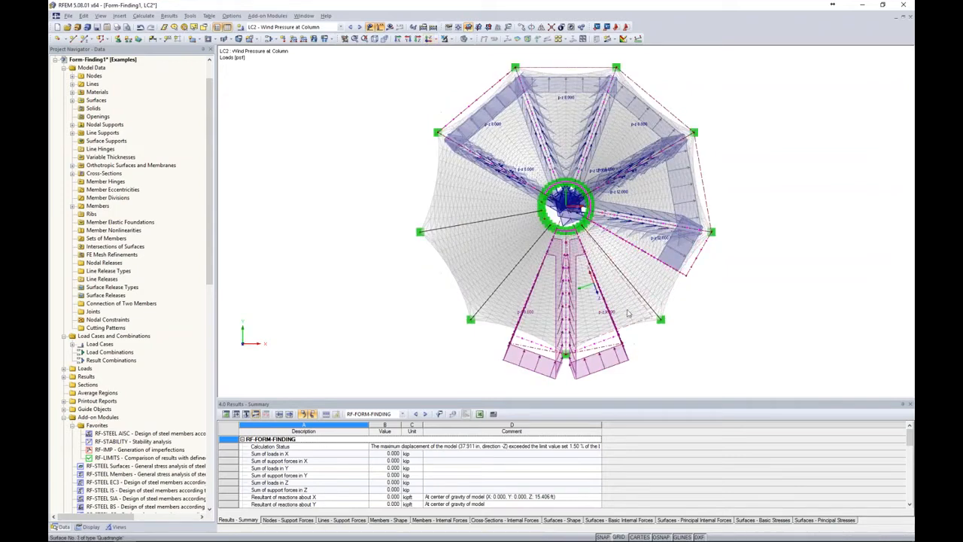
Start a fourth free polygon load on surfaces 1-9 with a uniform magnitude of 5 psf in local z
left_click(328, 39)
left_click(410, 156)
type("1-9")
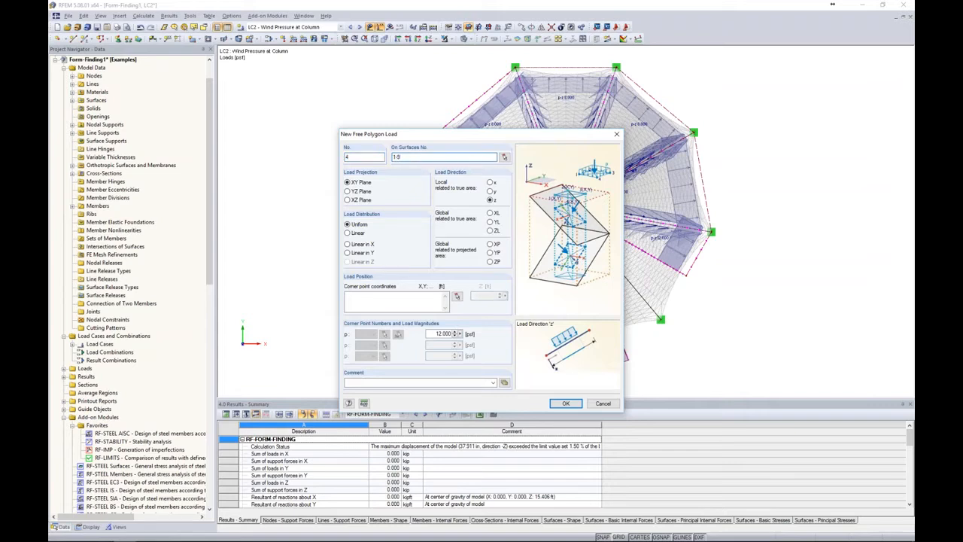
left_click_drag(435, 333, 468, 335)
type("5")
Place the 5 psf load on a polygon from the ring centre through the 12 psf zone's end midpoint and next support node to the first load's corner
left_click(456, 296)
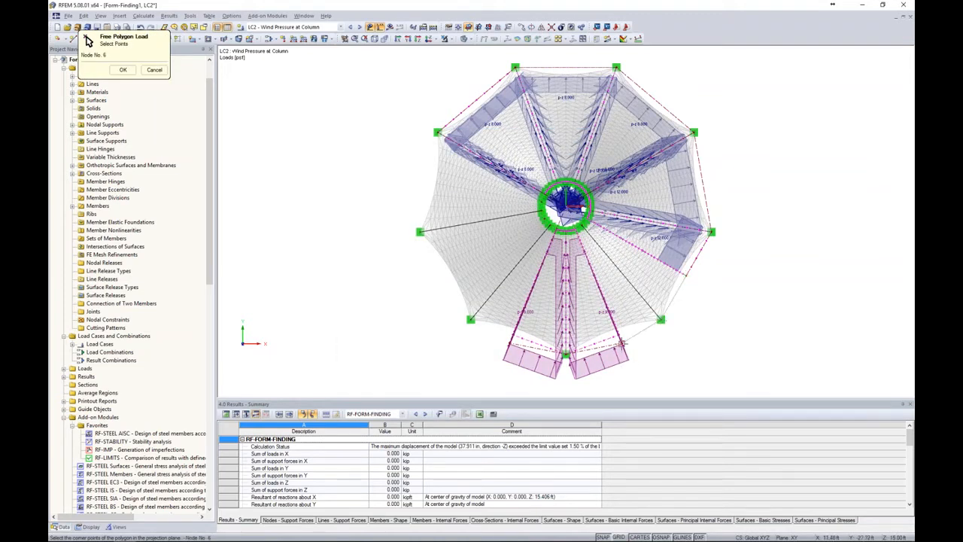
left_click(622, 344)
right_click(636, 345)
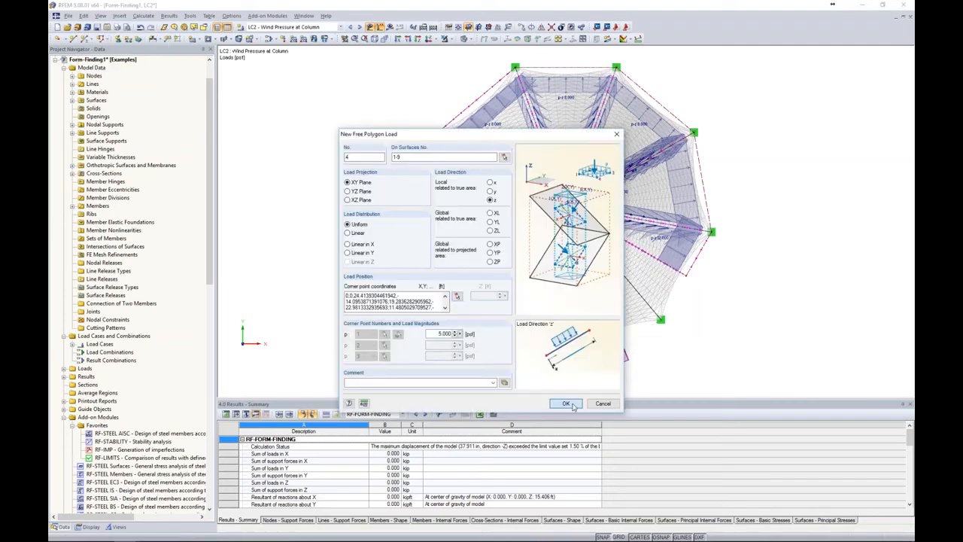
left_click(573, 405)
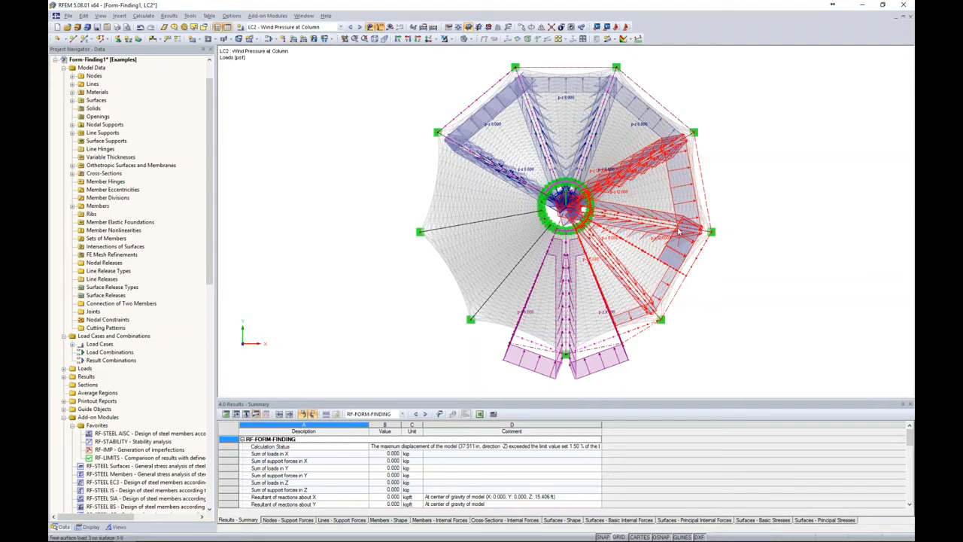
Mirror the 12 psf and 5 psf polygon loads as copies about the Y-Z plane through the origin
left_click(541, 28)
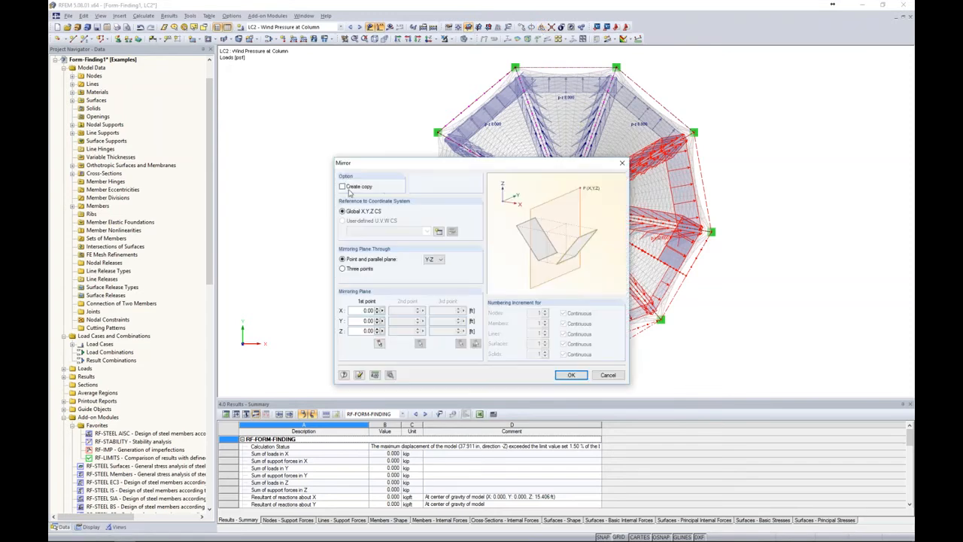
left_click(342, 187)
left_click_drag(397, 164, 414, 139)
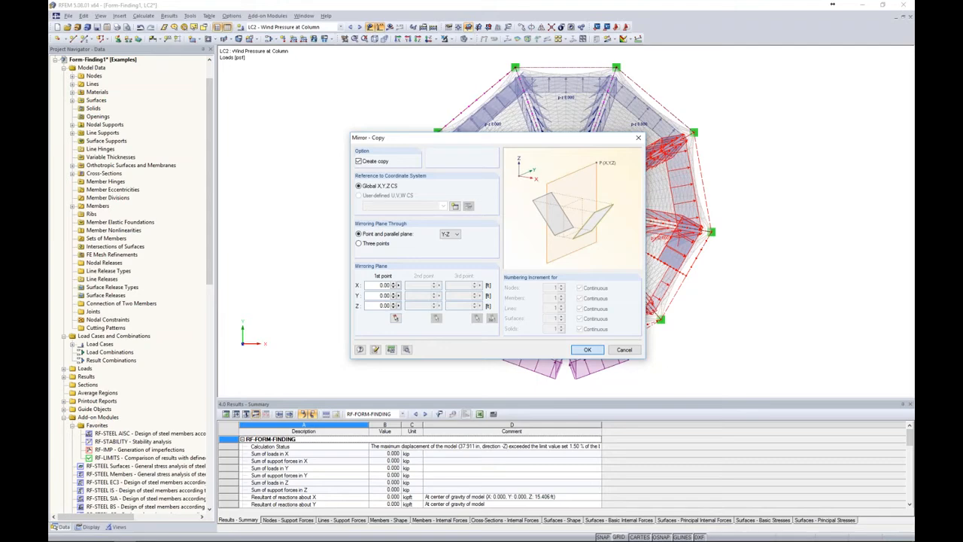
left_click(587, 349)
left_click(762, 343)
middle_click_drag(743, 351, 745, 181, "ctrl")
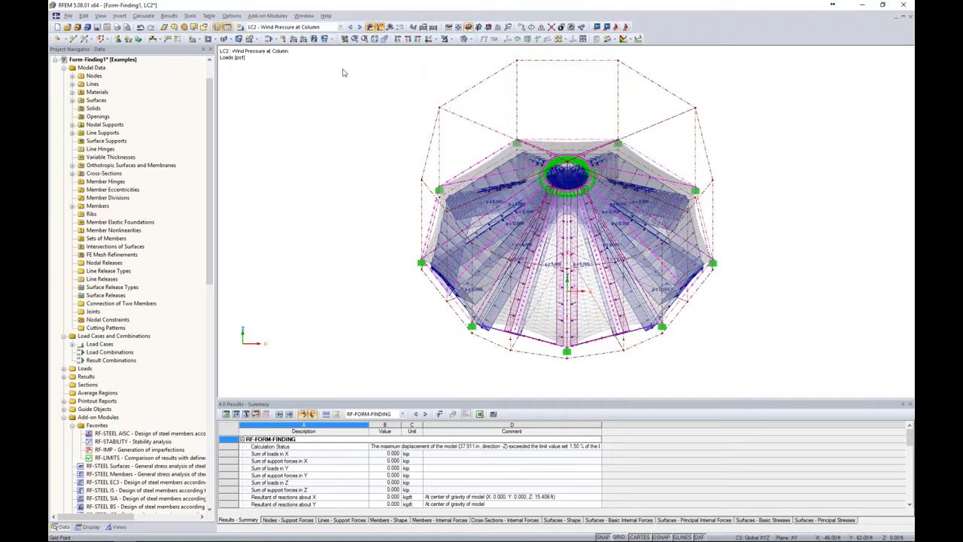
left_click(422, 38)
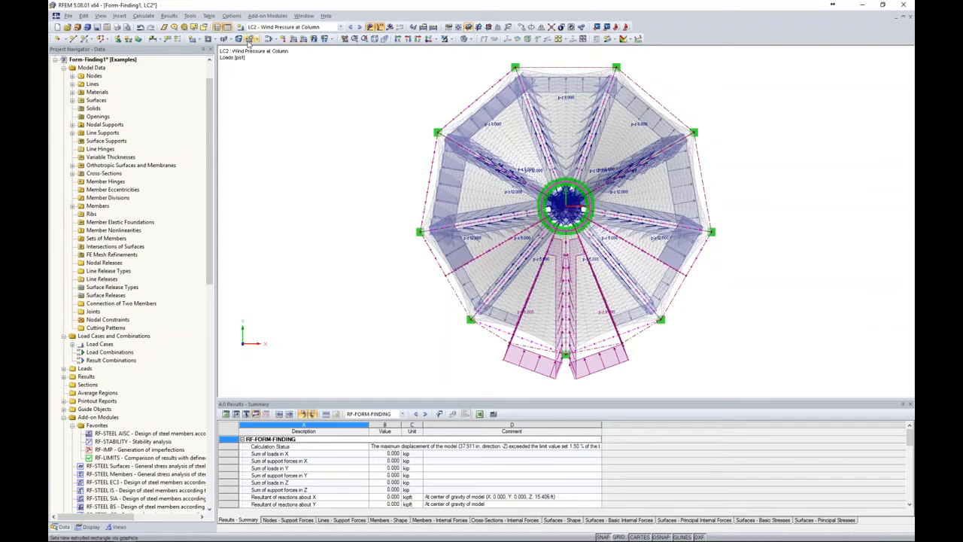
Copy load case LC2 to a new load case LC3 described as Wind Suction at Column
left_click(269, 38)
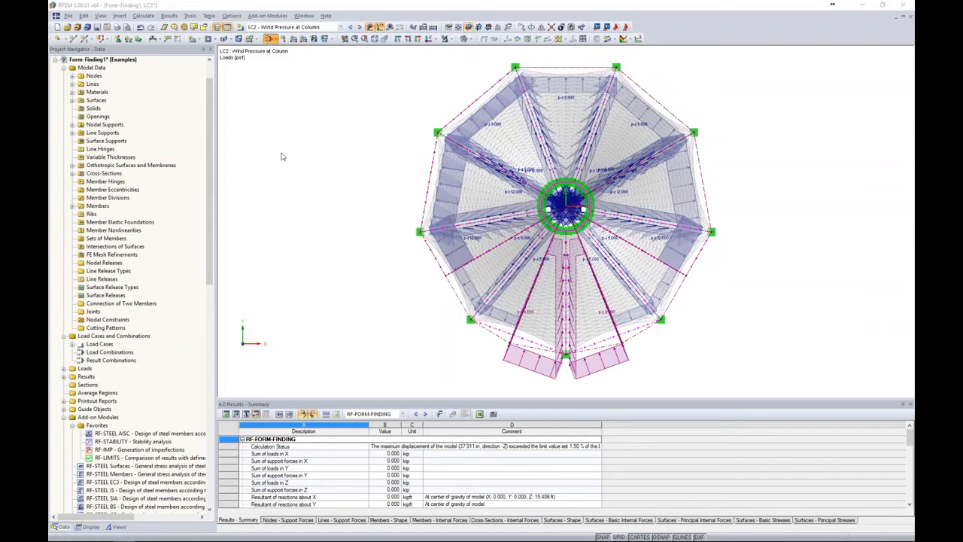
left_click(320, 163)
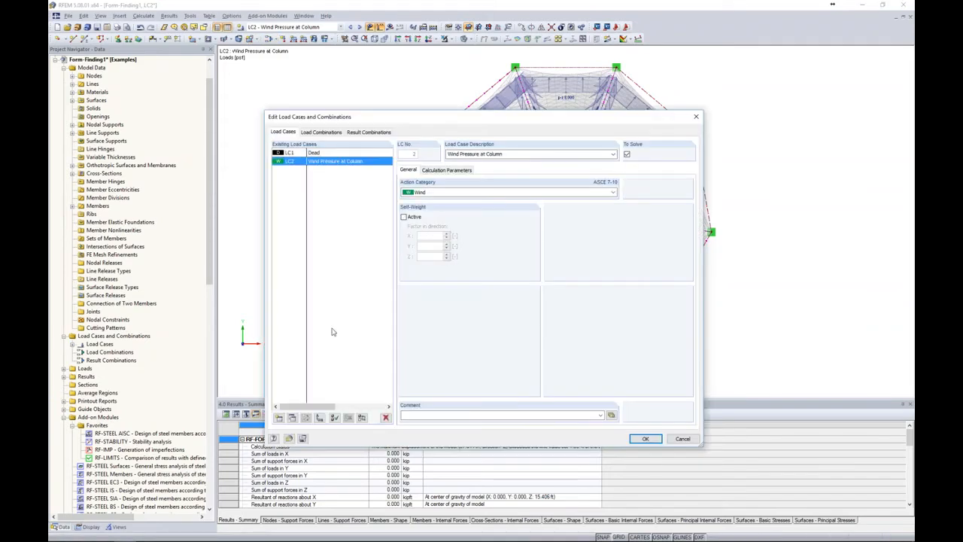
left_click(292, 417)
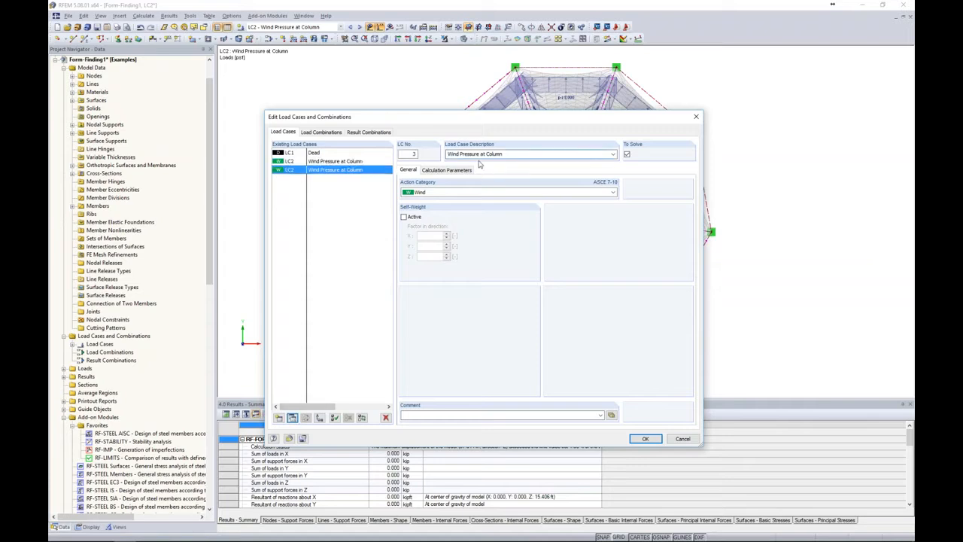
double_click(469, 155)
type("Suction")
left_click(649, 439)
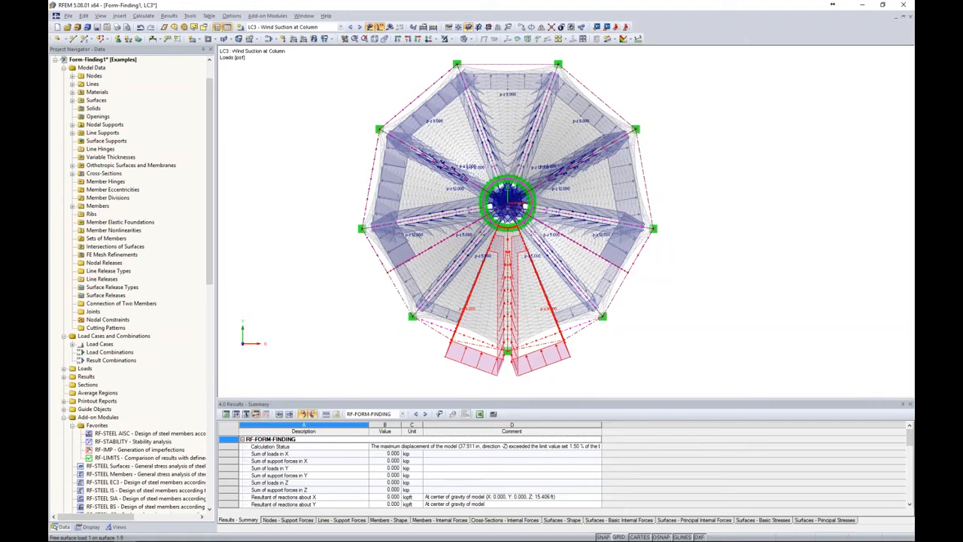
Set the magnitude of LC3's free polygon load 1, on the -Y side around the column, to 7 psf
double_click(543, 355)
left_click_drag(437, 334, 471, 337)
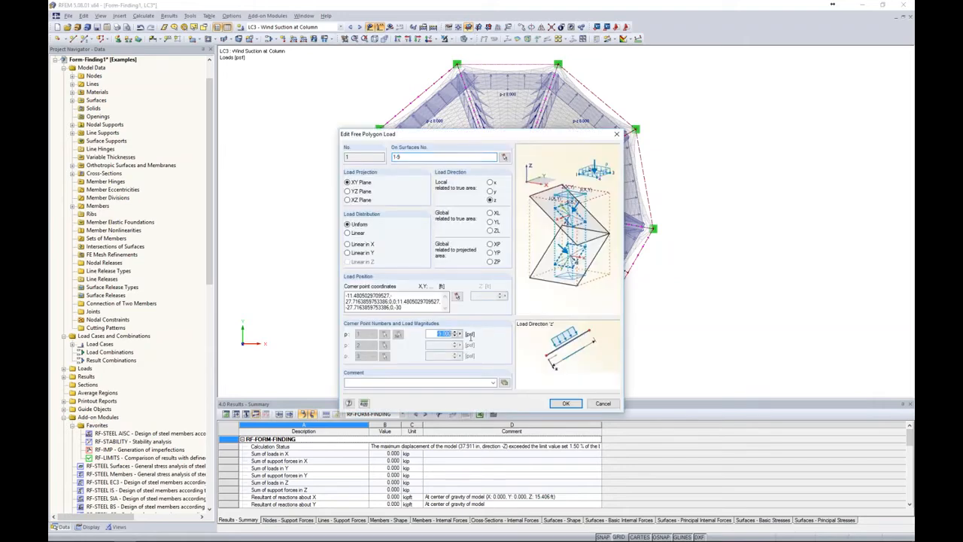
type("7")
left_click(564, 403)
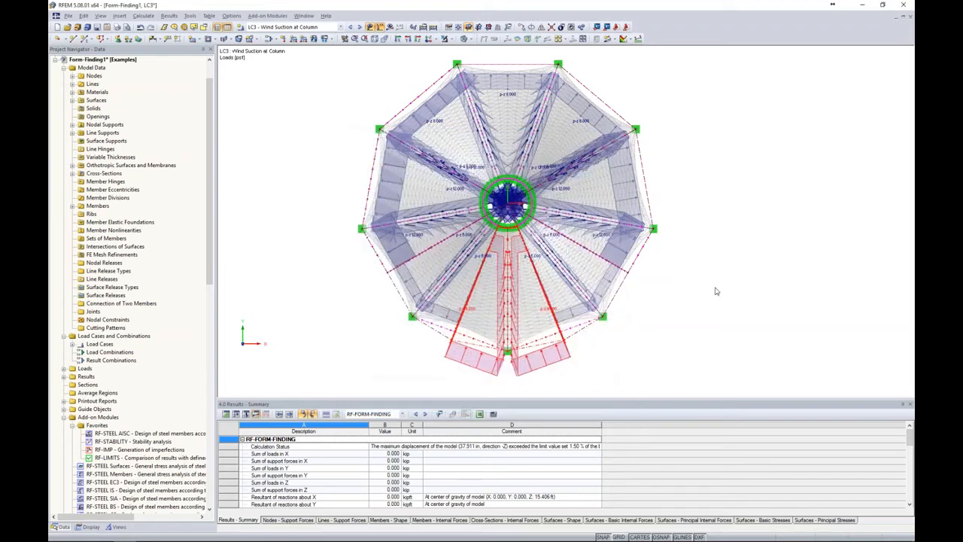
middle_click_drag(680, 258, 659, 186, "ctrl")
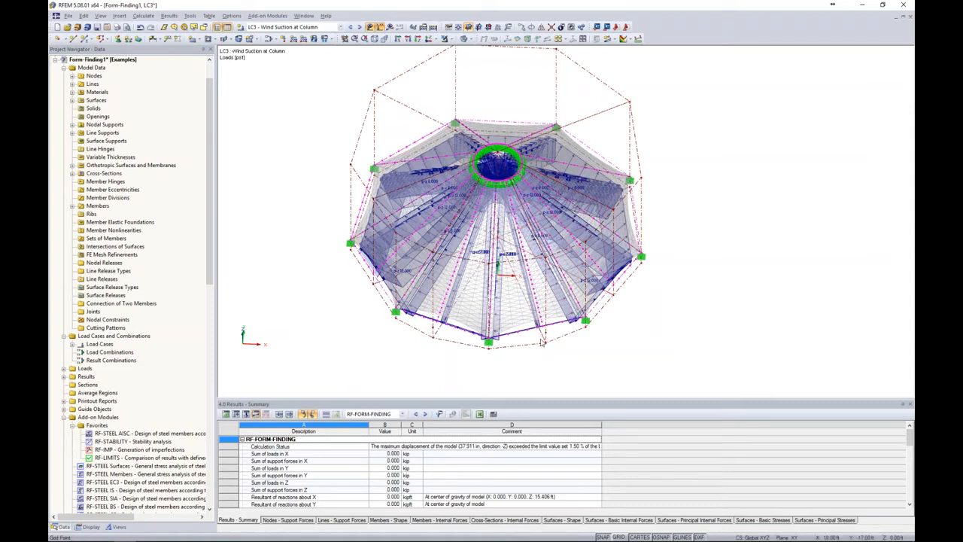
Copy load case LC2 to a new load case LC4 described as Wind Pressure Between Column
left_click(268, 39)
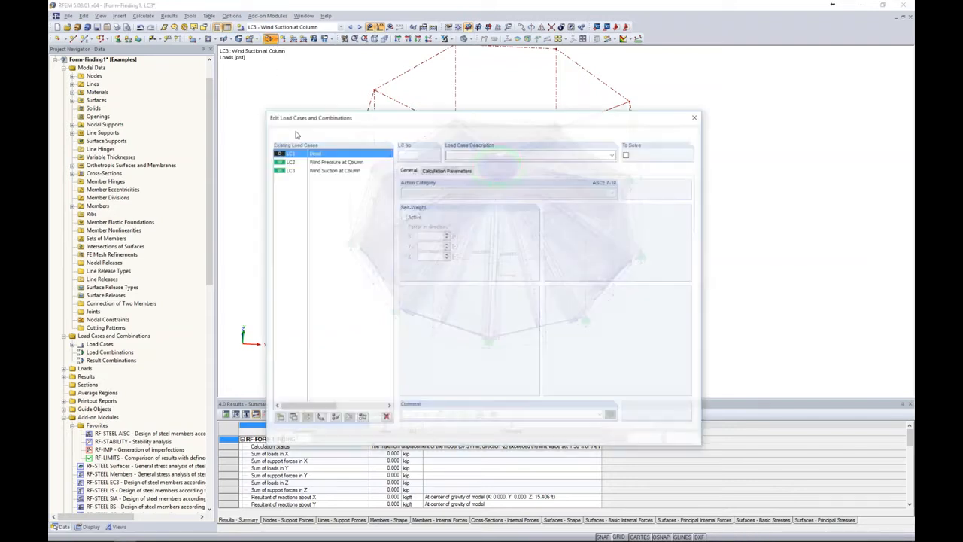
left_click(317, 161)
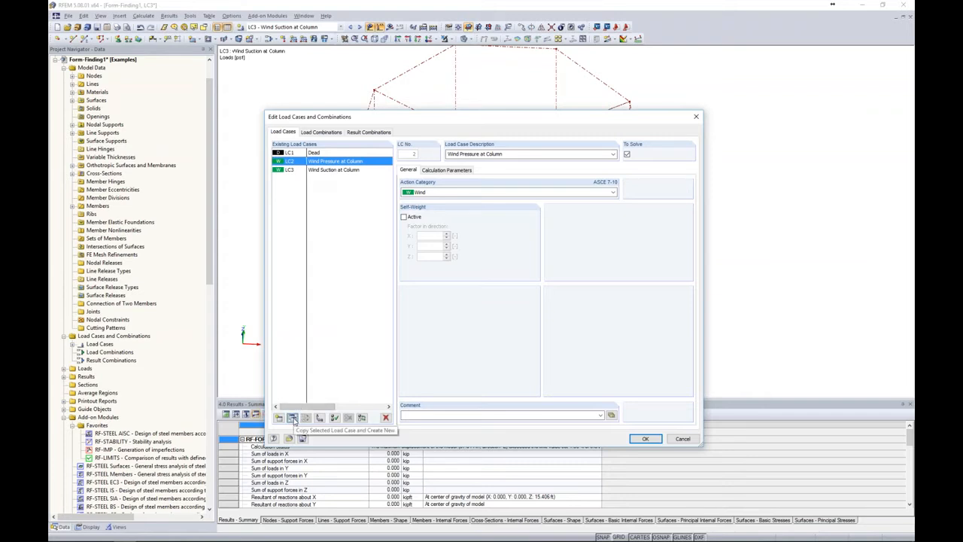
left_click(293, 418)
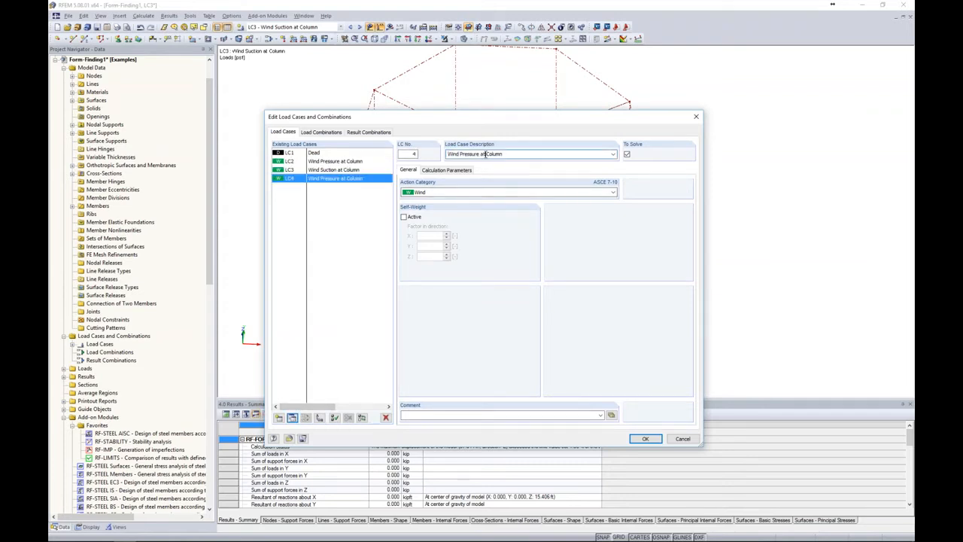
type("Between")
left_click(645, 439)
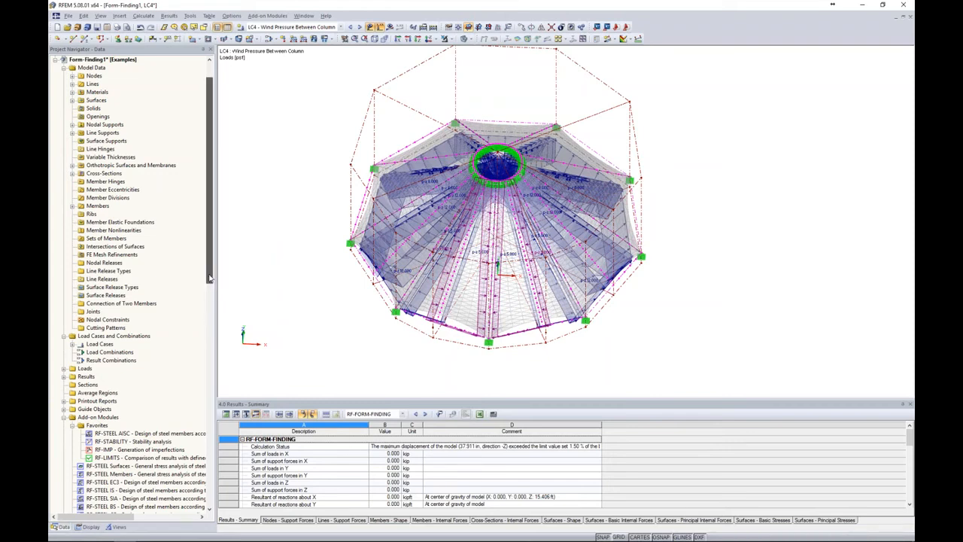
List the individual free polygon loads of load case LC4 in the project's data tree
scroll(135, 260, "up", 2)
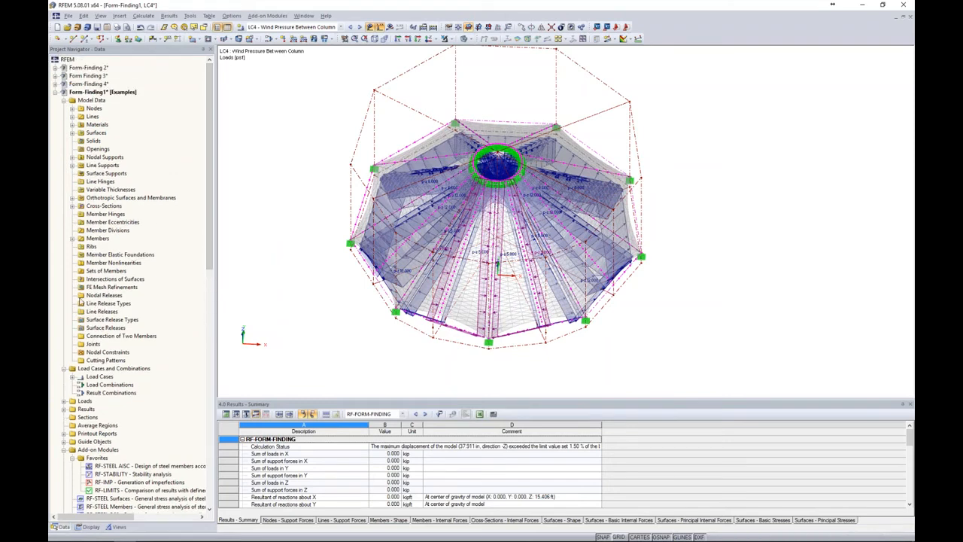
scroll(80, 302, "down", 2)
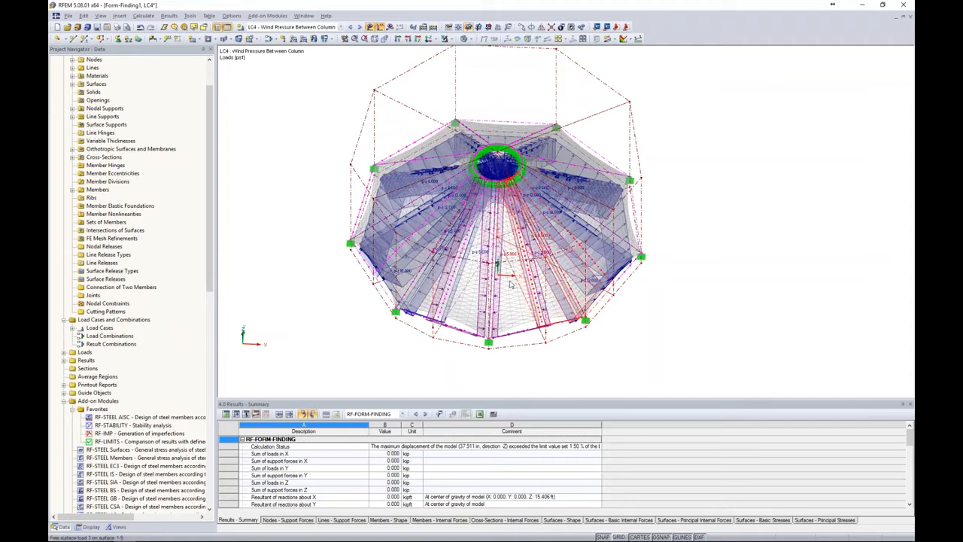
scroll(66, 313, "down", 2)
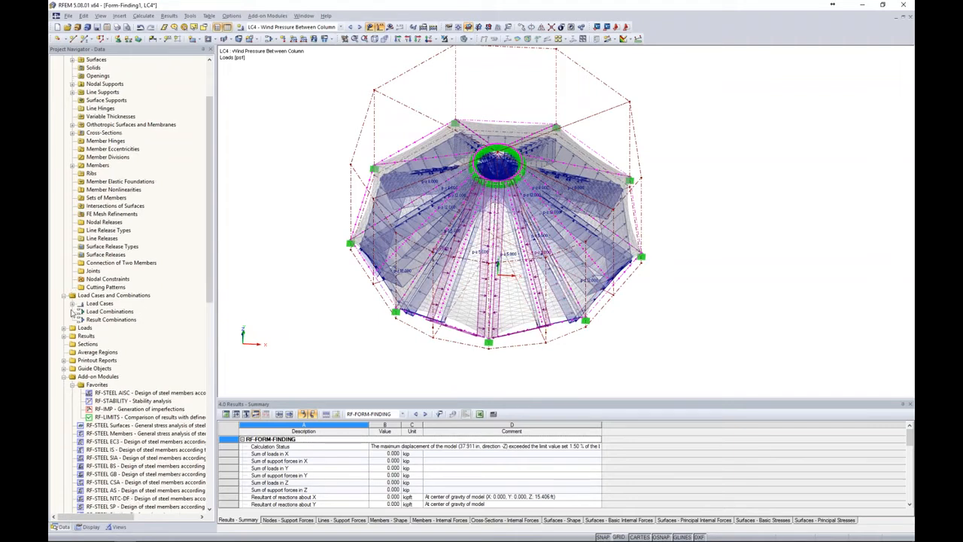
left_click(64, 304)
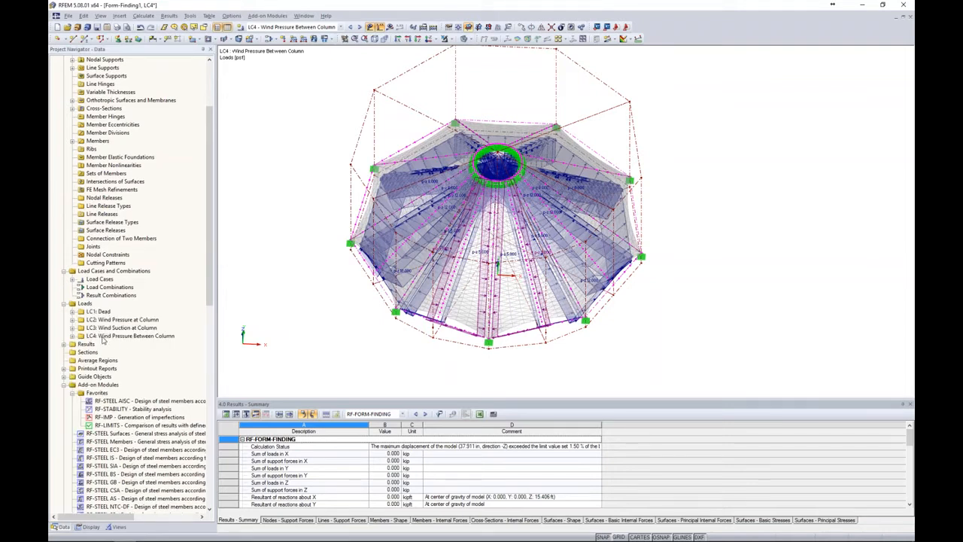
left_click(73, 336)
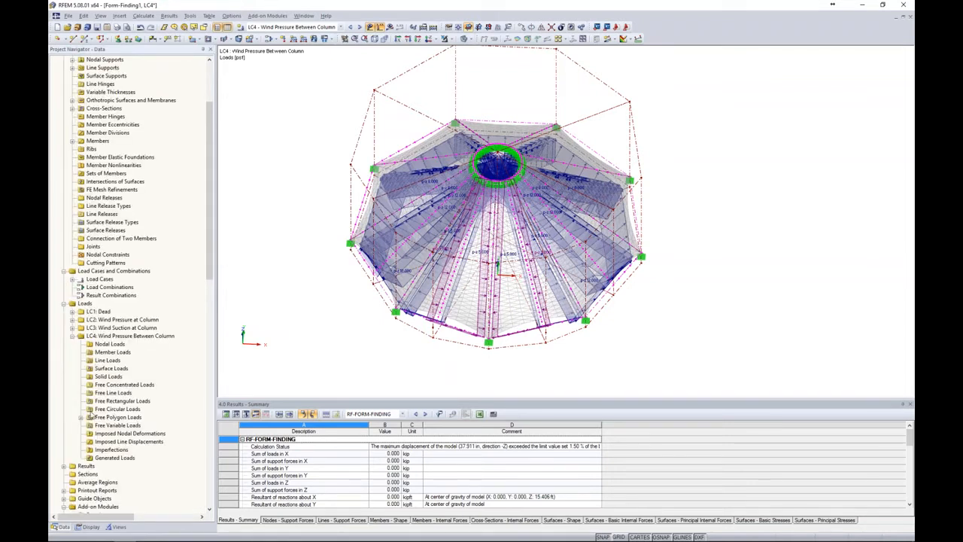
scroll(90, 417, "down", 2)
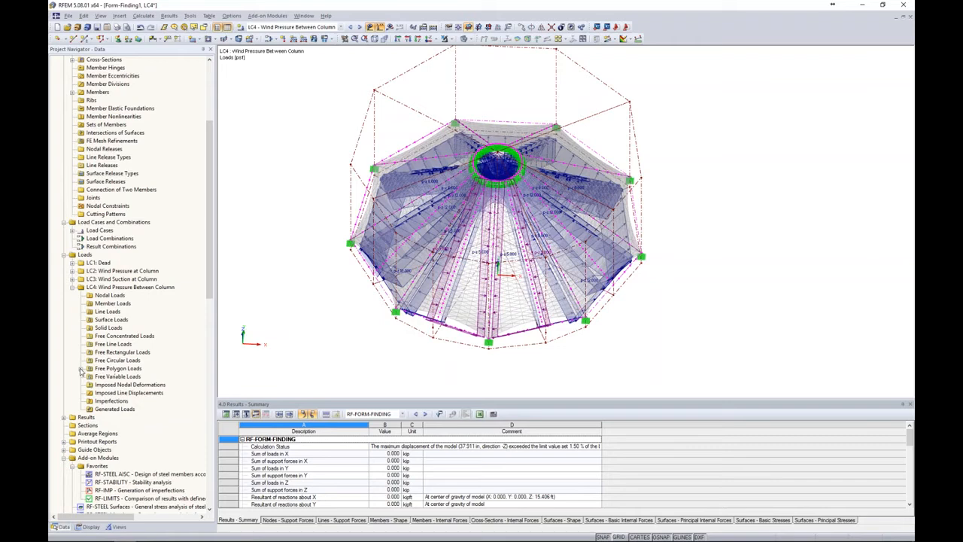
left_click(81, 369)
Rotate all six free polygon loads of LC4 by 60° about the Z axis through the origin, with 0 copies
left_click(110, 378)
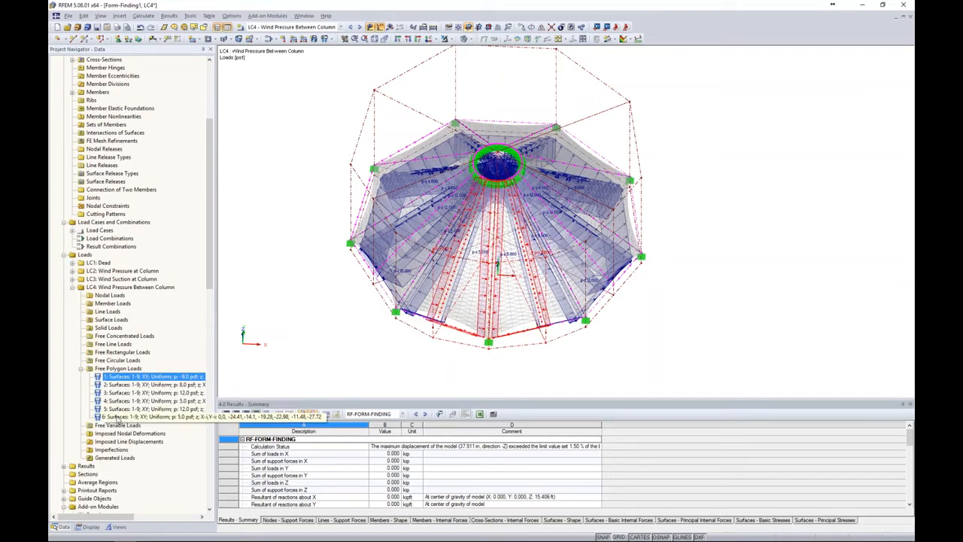
left_click(117, 417, "shift")
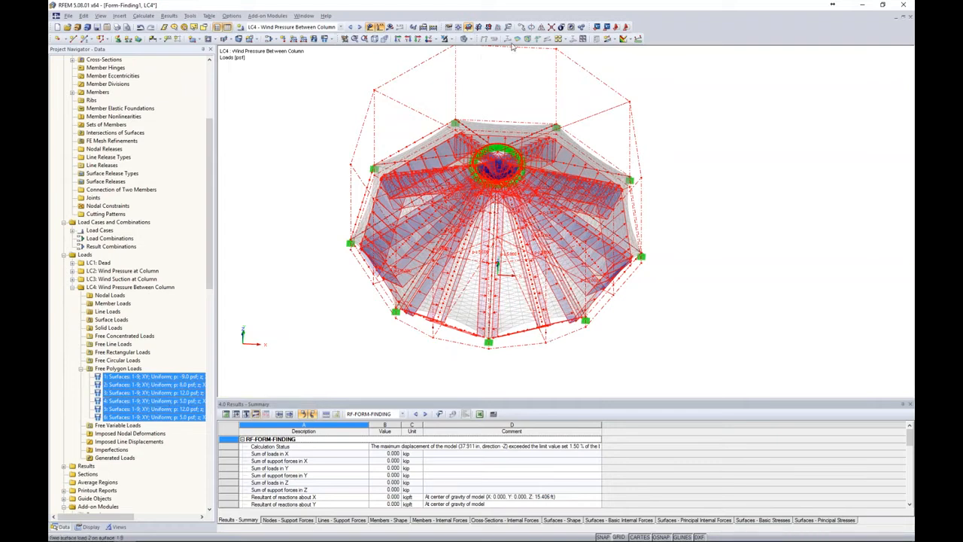
left_click(530, 27)
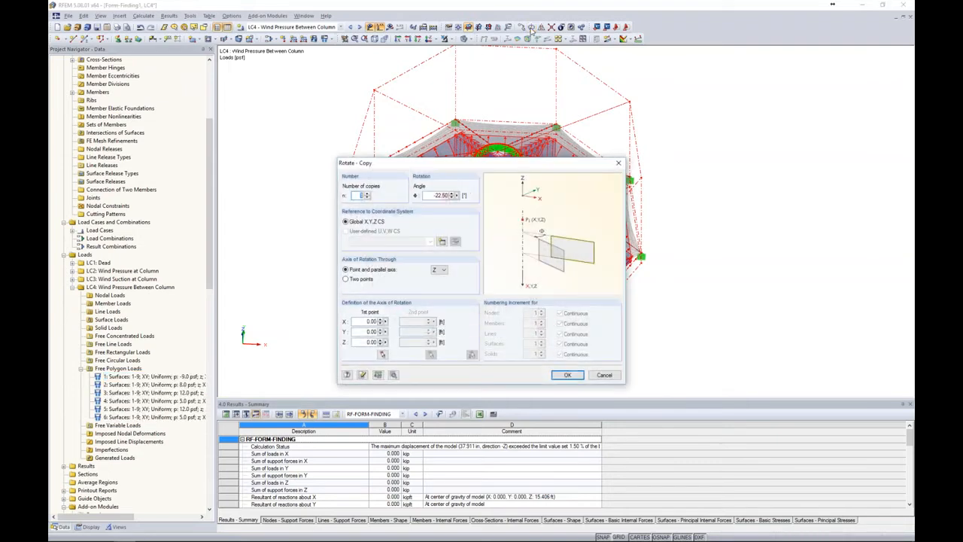
type("0")
key("Tab")
type("60")
left_click(392, 374)
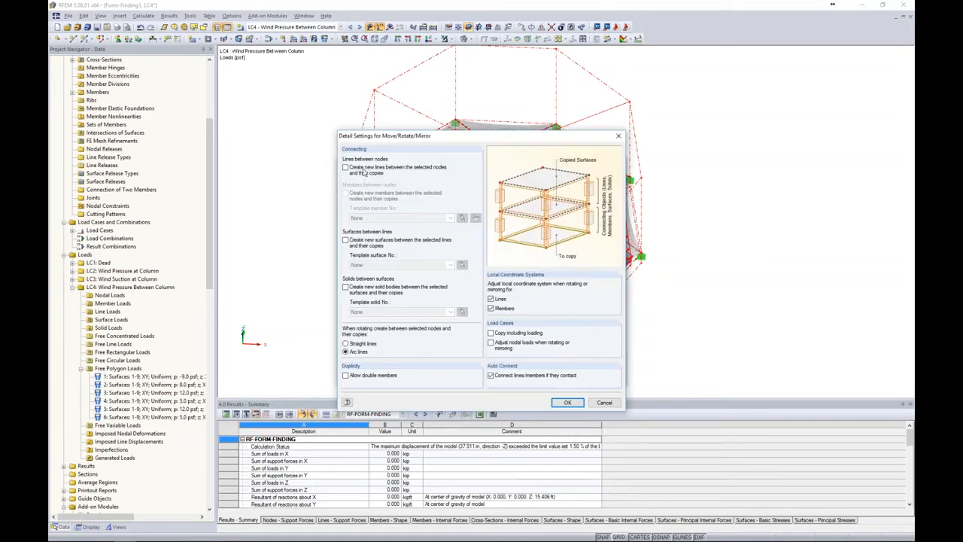
left_click(567, 403)
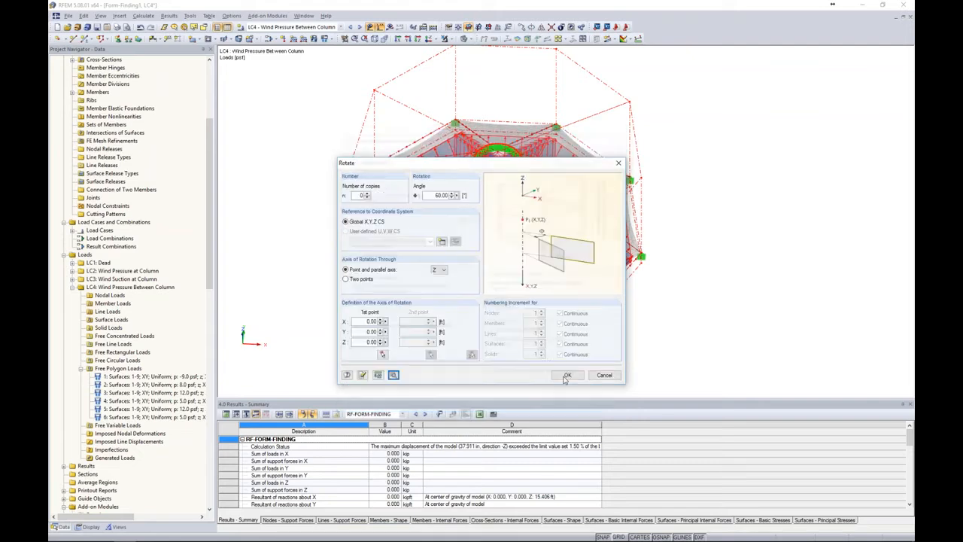
left_click(567, 375)
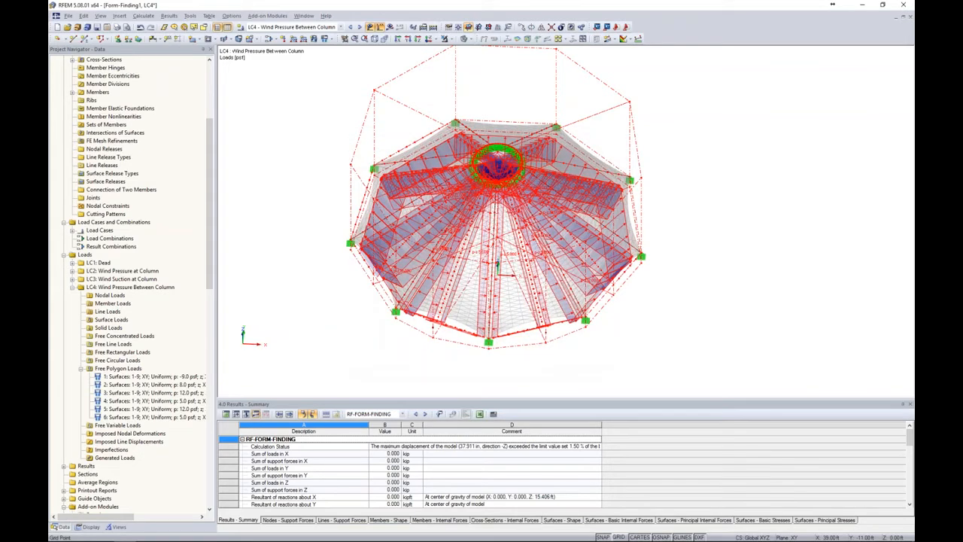
left_click(686, 324)
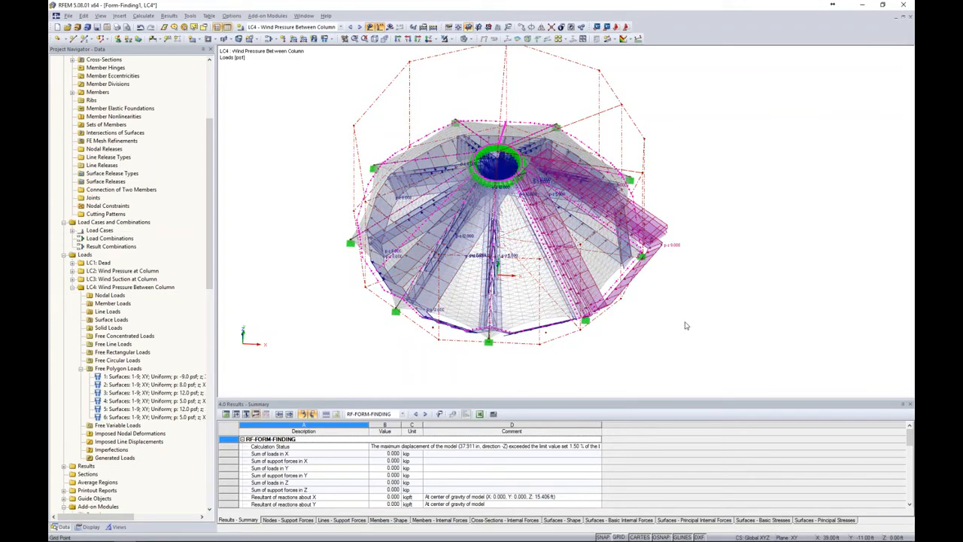
middle_click_drag(684, 322, 523, 292, "ctrl")
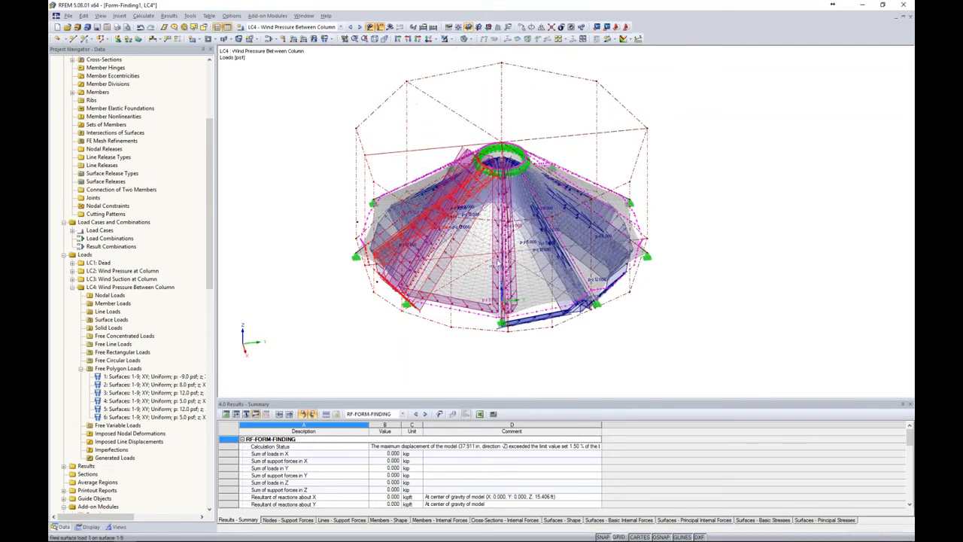
middle_click_drag(553, 365, 663, 365, "ctrl")
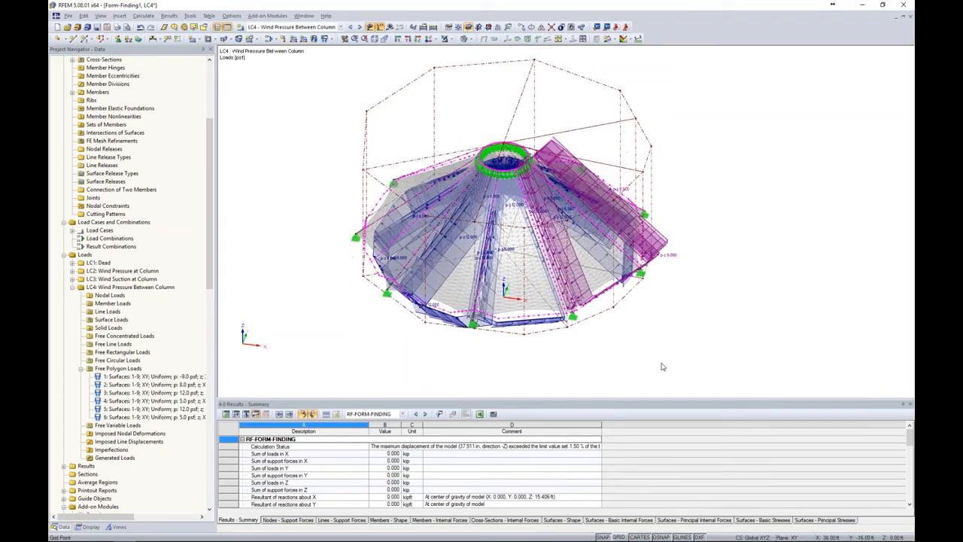
Copy load case LC3 to a new load case LC5 described as Wind Suction Between Column
left_click(269, 40)
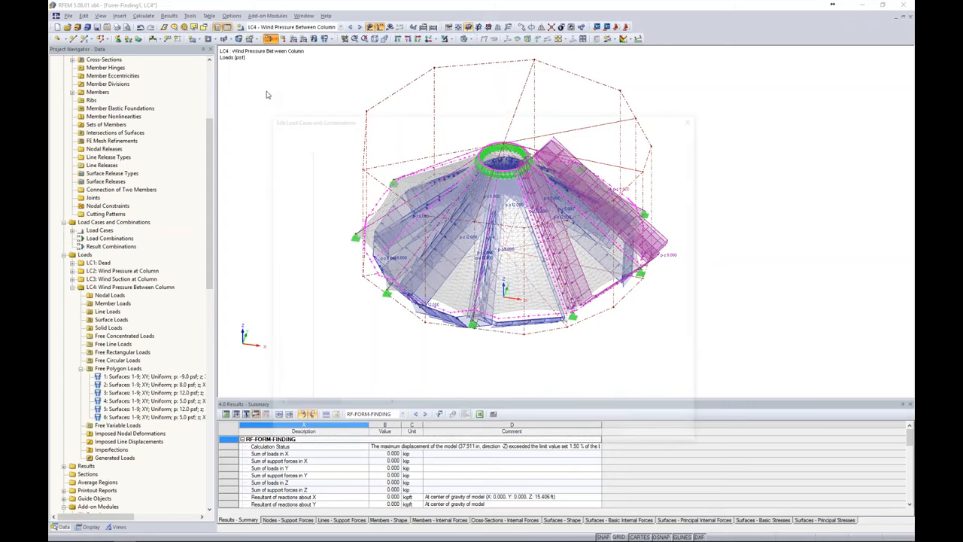
left_click(324, 170)
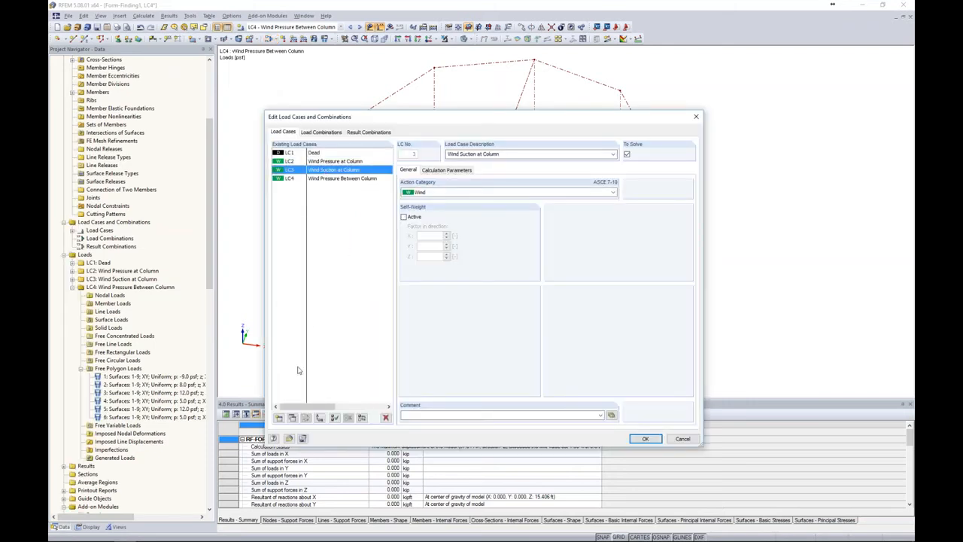
left_click(292, 418)
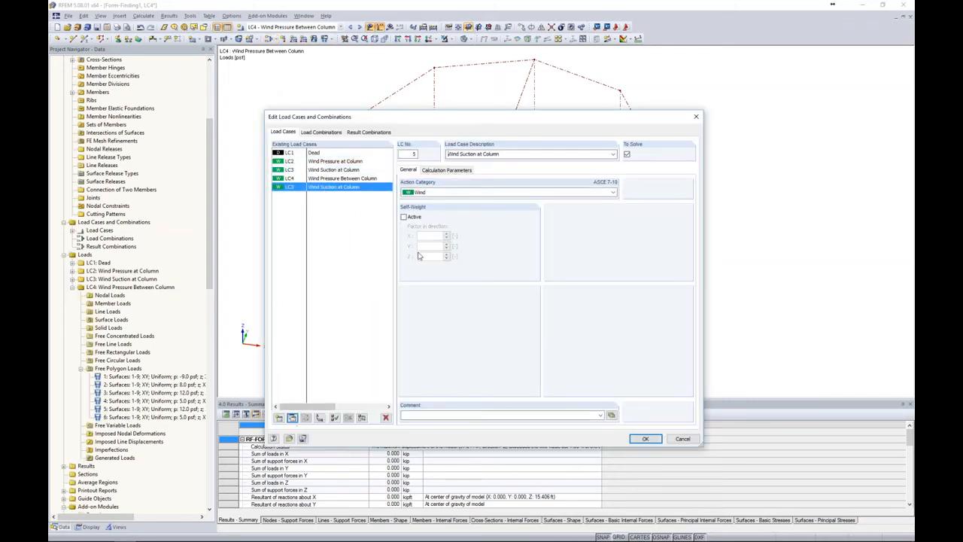
double_click(480, 153)
type("Bet")
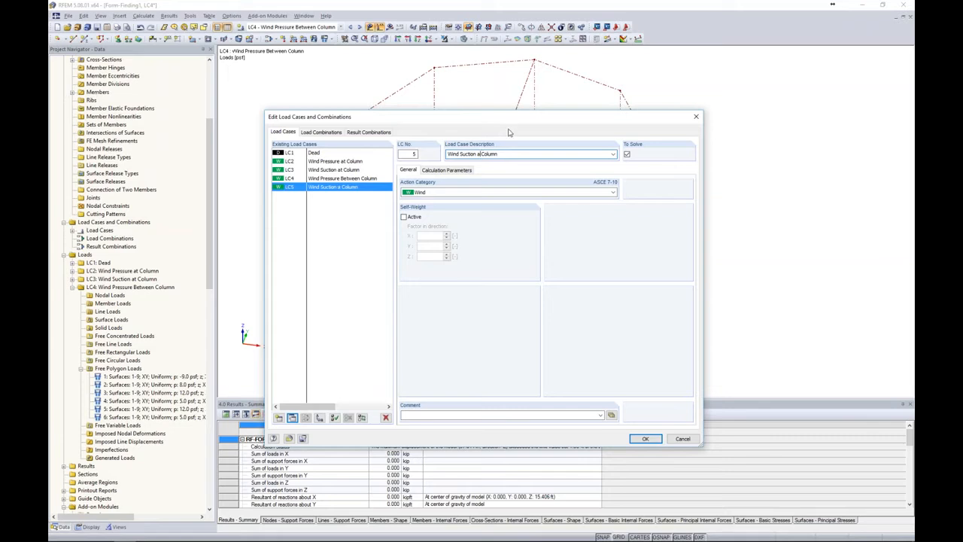
type("ween")
left_click(645, 439)
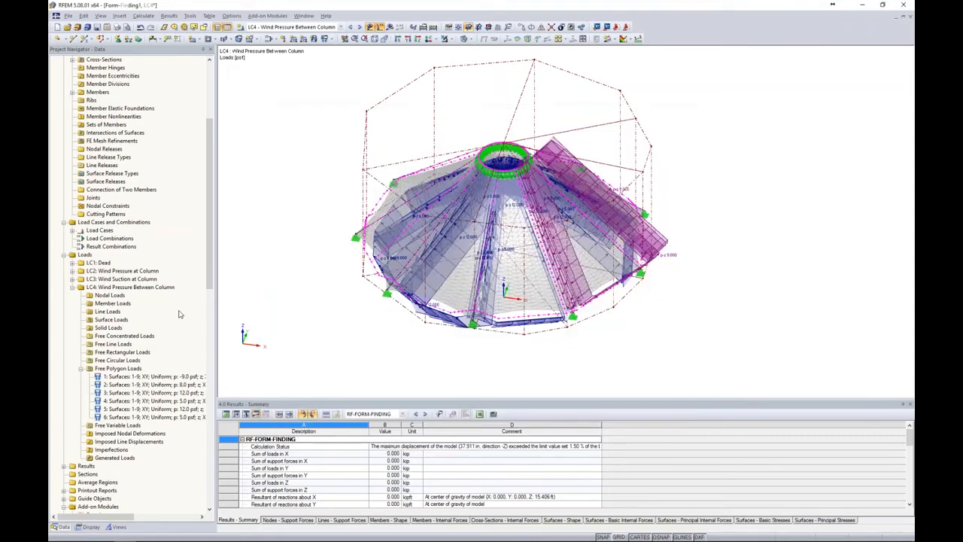
Rotate all six free polygon loads of LC5 by 60° about the Z axis through the origin, without making copies
left_click(72, 287)
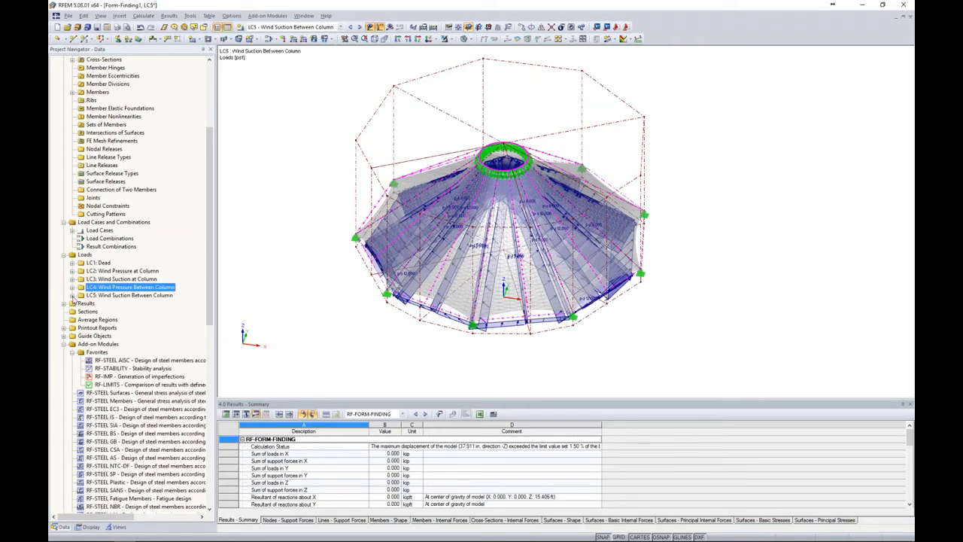
left_click(72, 295)
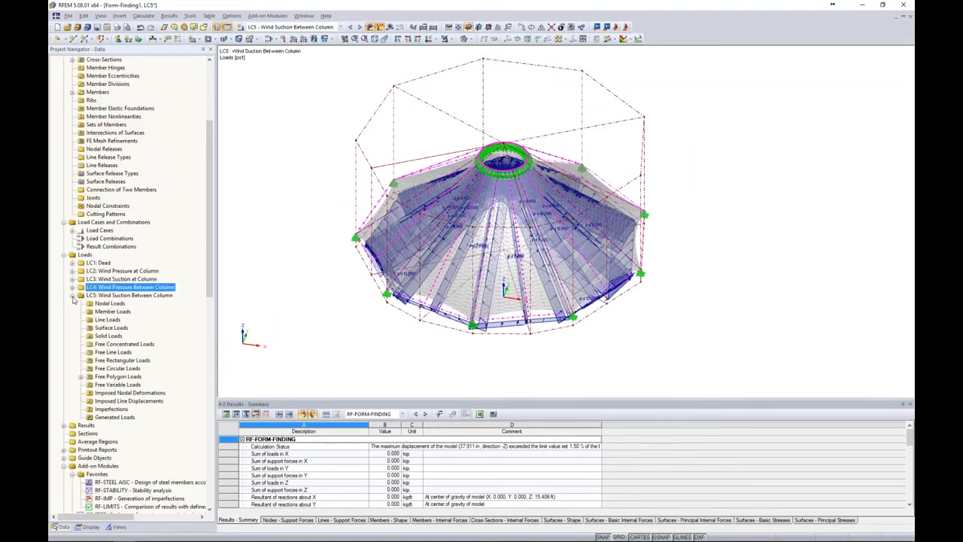
left_click(80, 377)
left_click(102, 425)
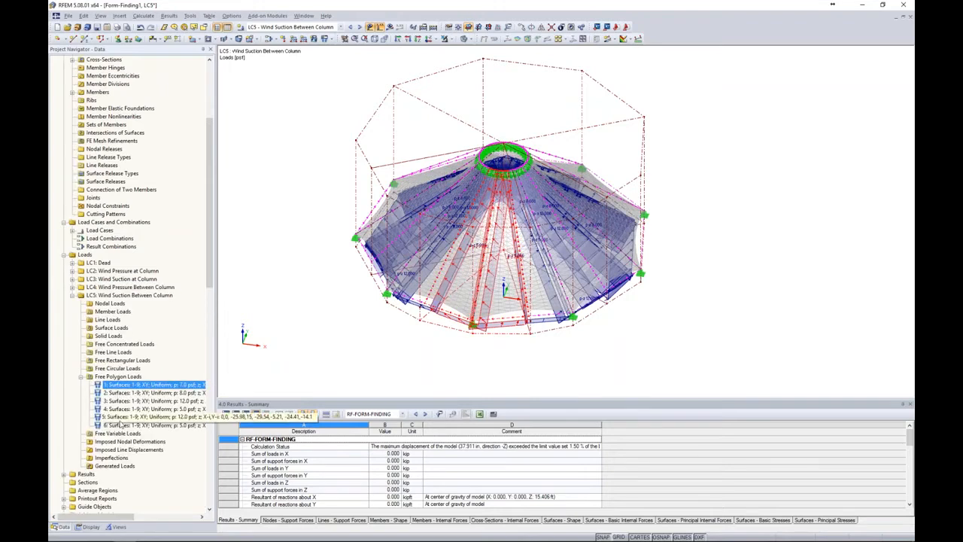
left_click(135, 425, "shift")
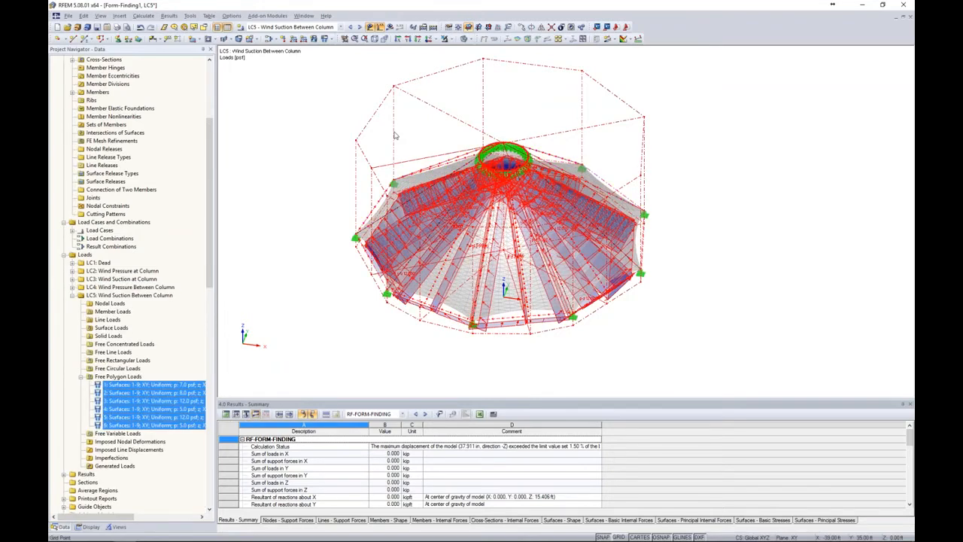
left_click(532, 28)
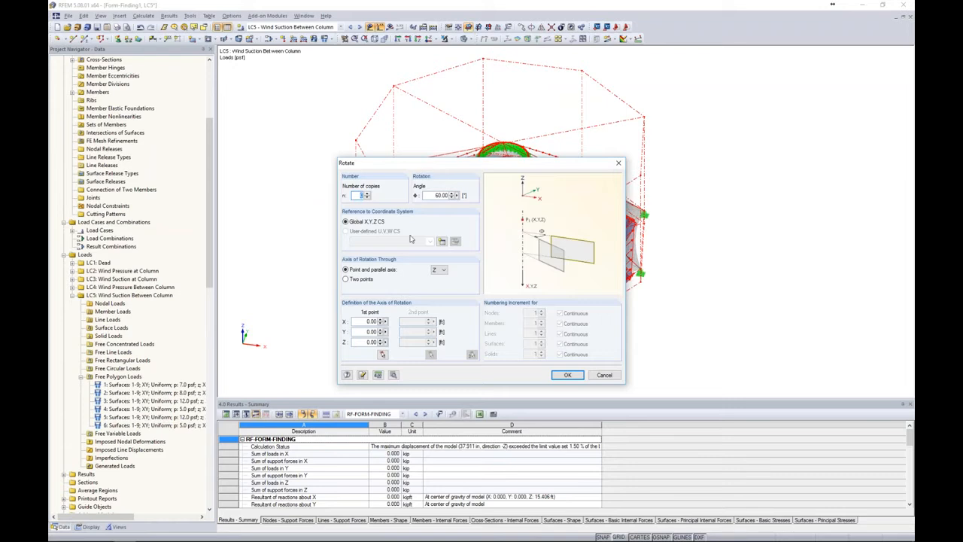
left_click(568, 375)
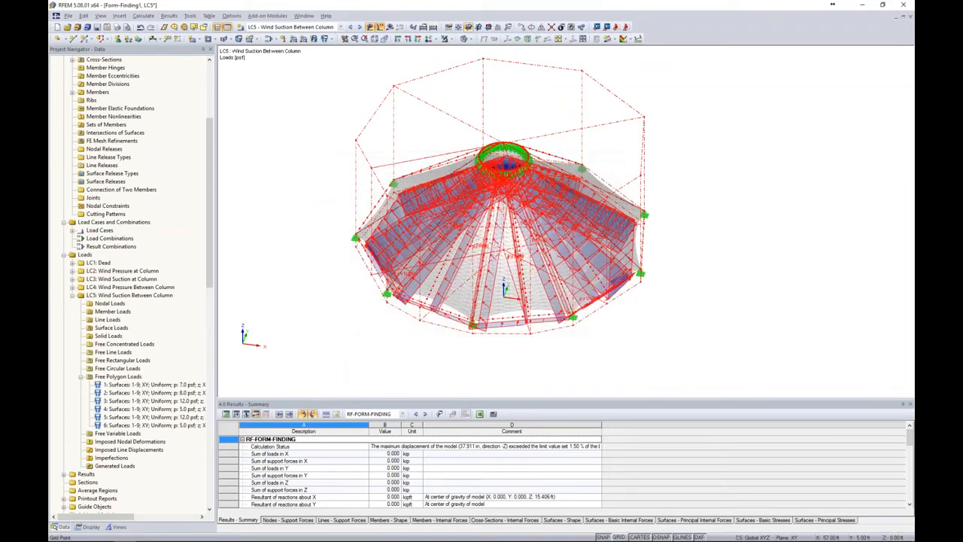
left_click(784, 321)
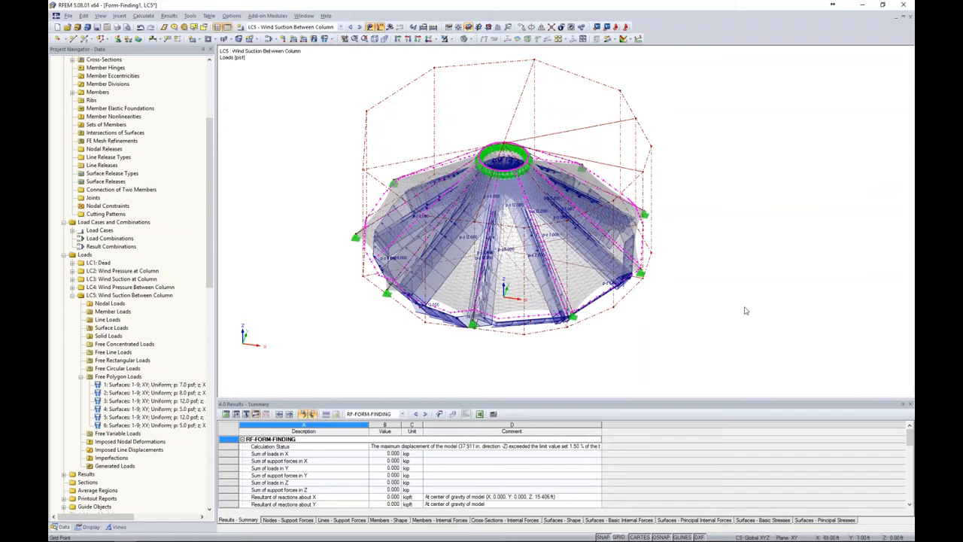
middle_click_drag(735, 325, 727, 293, "ctrl")
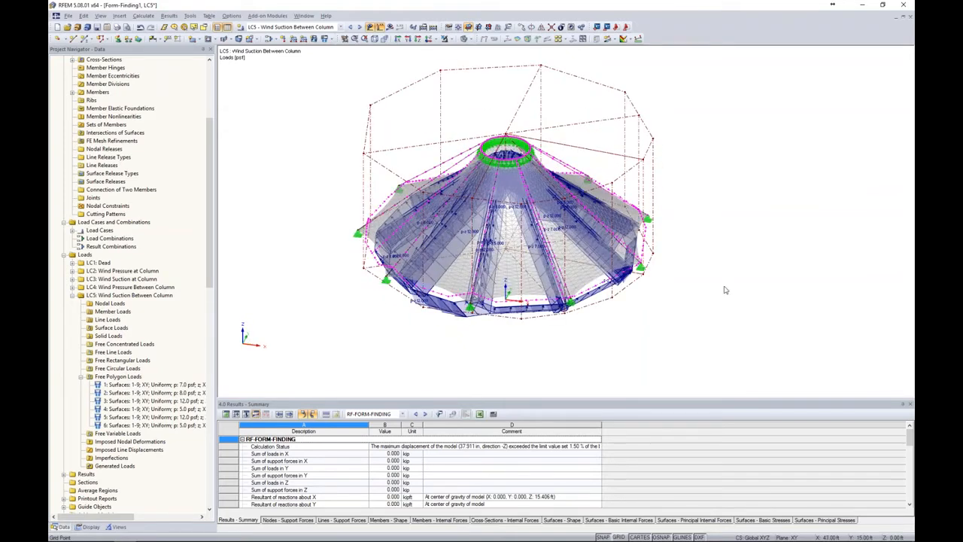
Create load case LC6 described as Snow and assign it the Snow action category
left_click(241, 27)
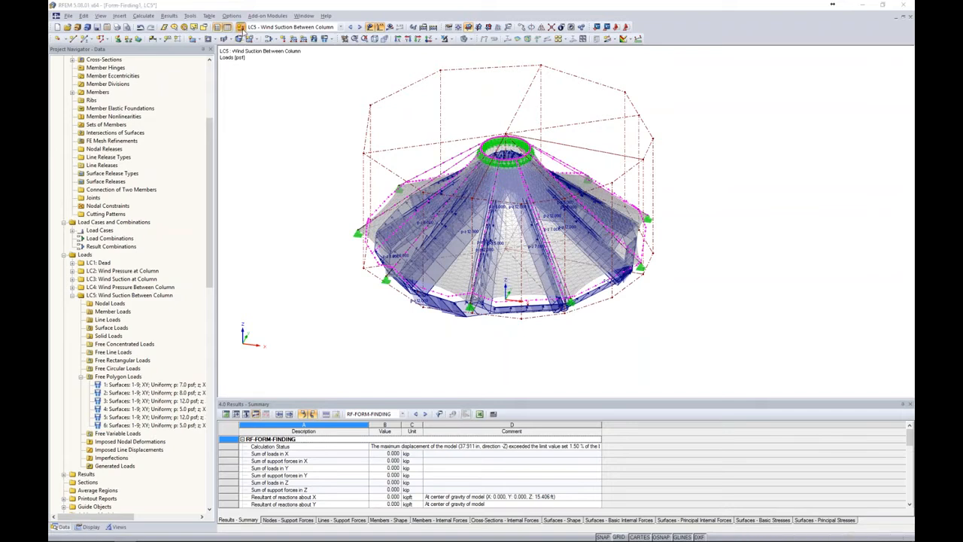
type("Snow")
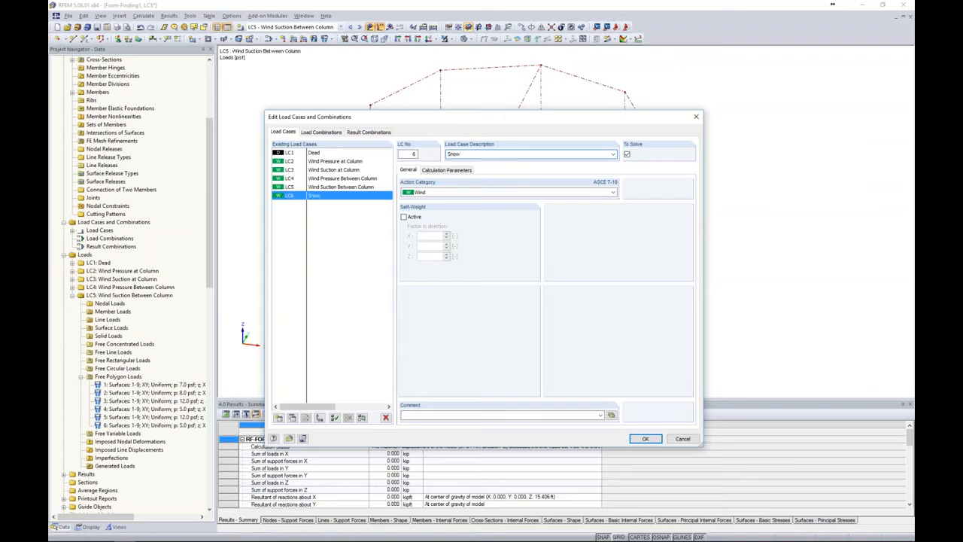
left_click(456, 191)
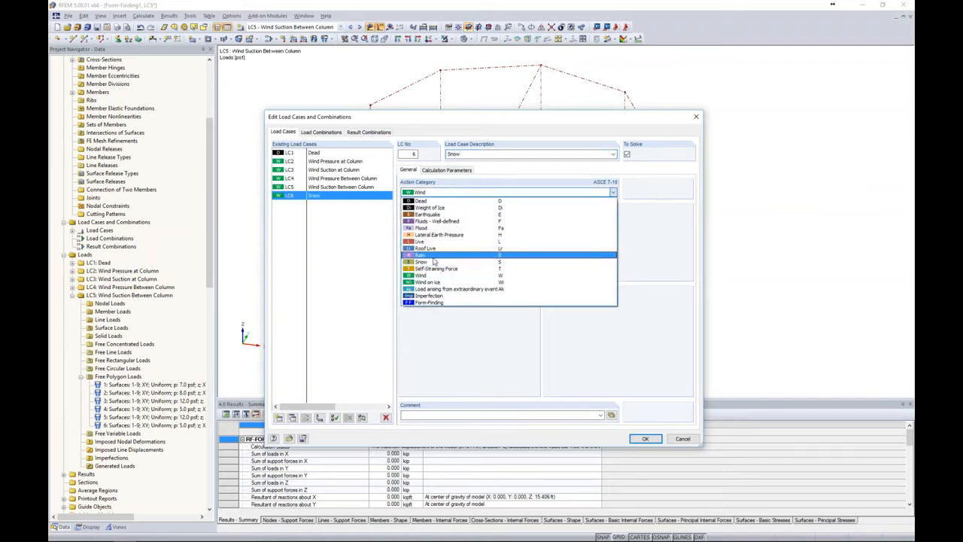
left_click(435, 262)
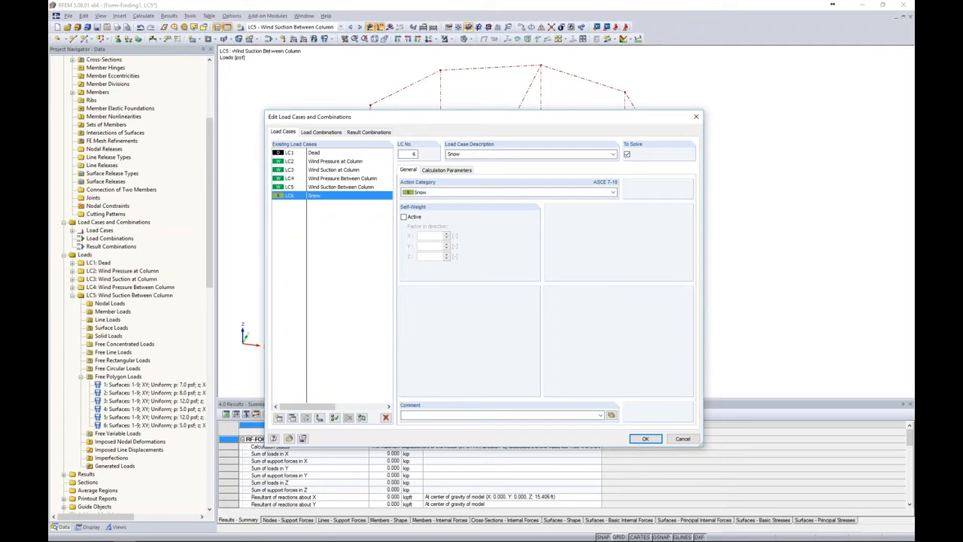
left_click(645, 439)
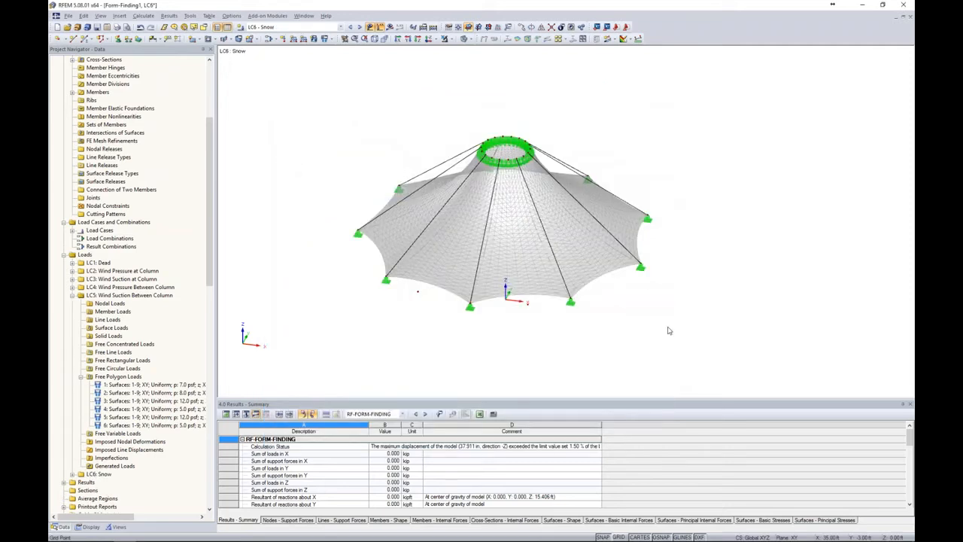
Apply a uniform downward surface load of 8 psf, related to the projected area in direction ZP, to the membrane surfaces in LC6
middle_click_drag(693, 308, 681, 258)
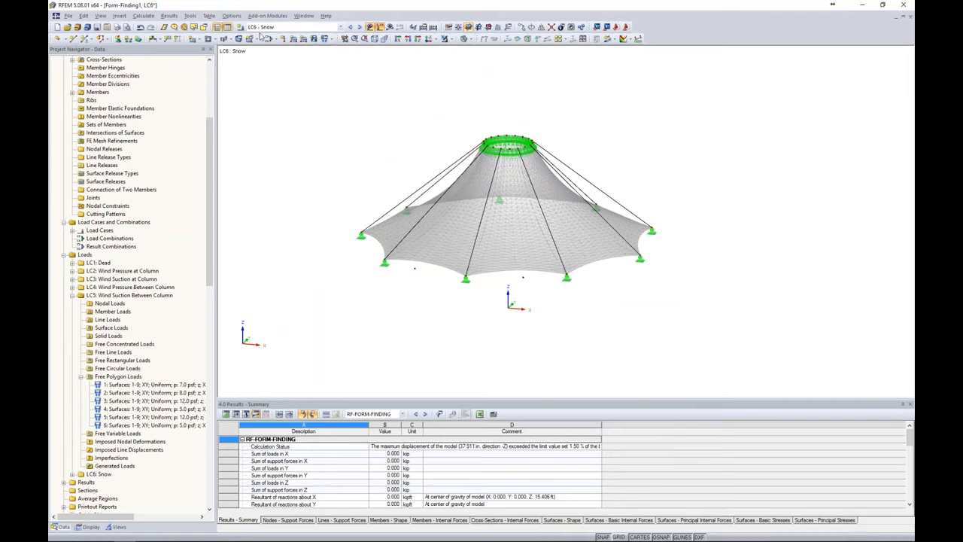
left_click(314, 40)
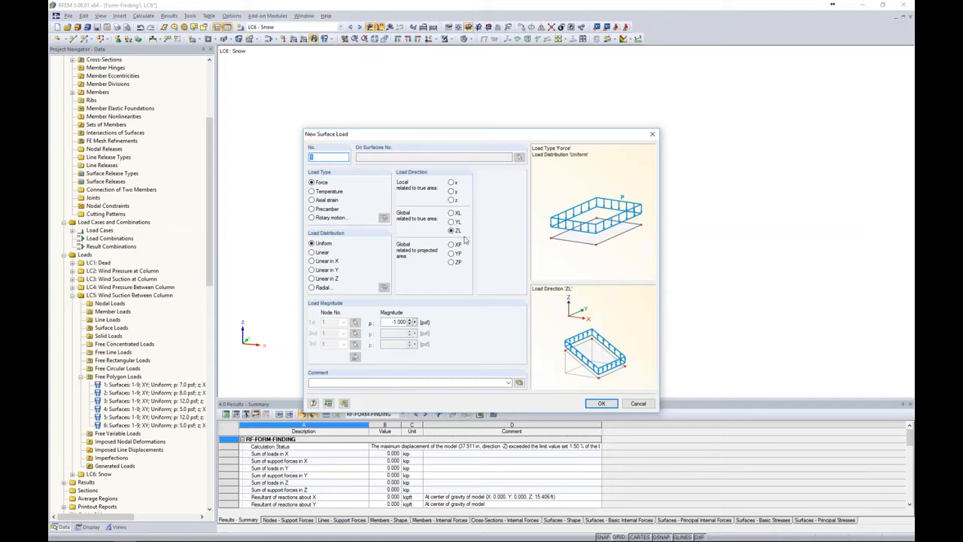
left_click(452, 262)
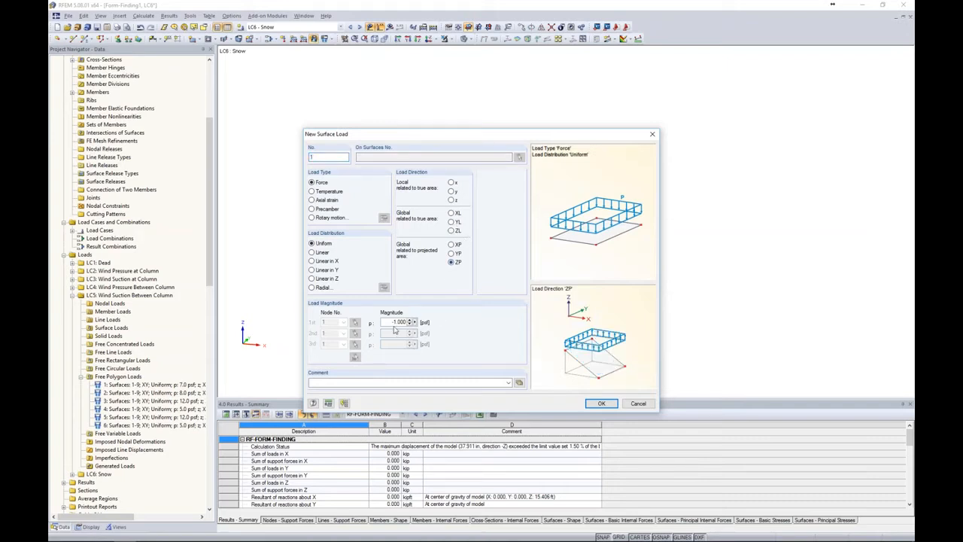
double_click(412, 323)
key("BackSpace")
type("8")
left_click(602, 403)
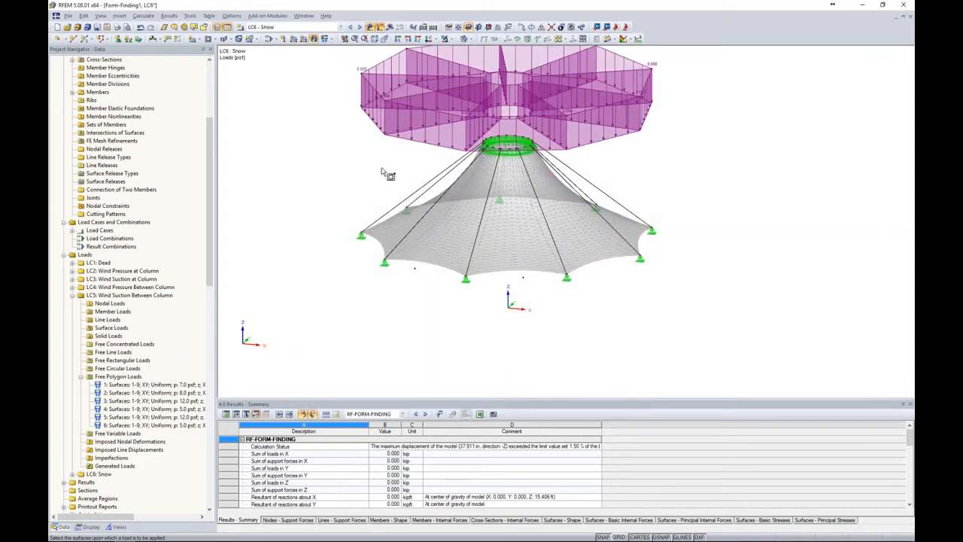
middle_click_drag(657, 175, 524, 111)
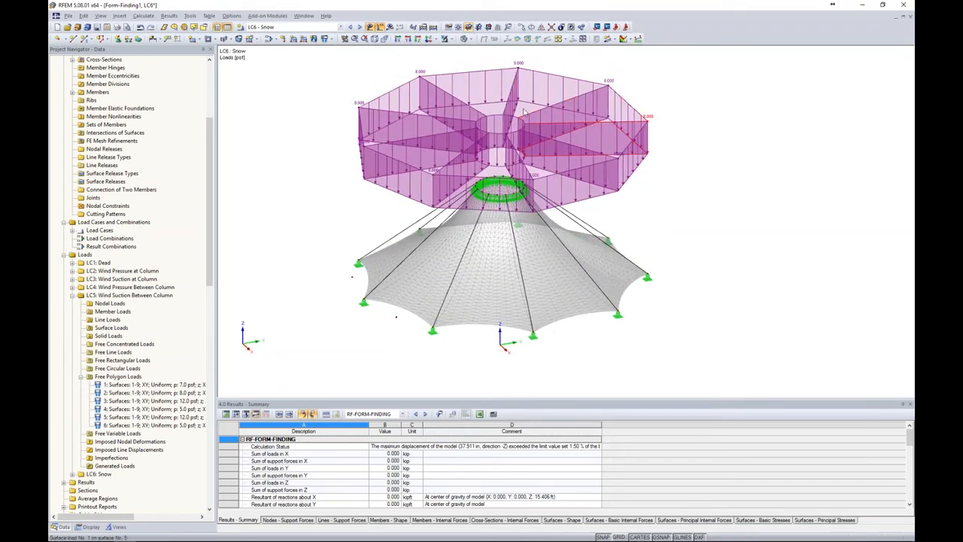
middle_click_drag(601, 221, 784, 233, "ctrl")
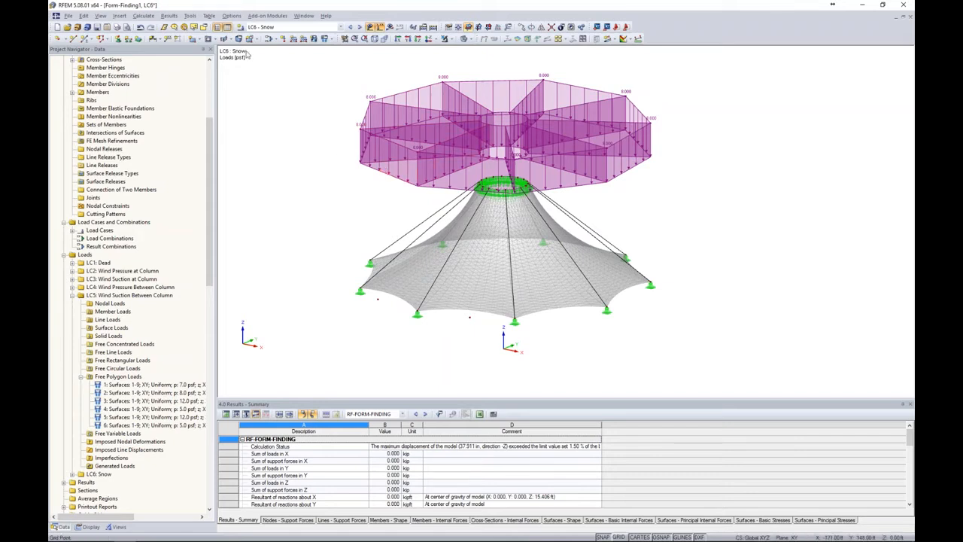
Make LC1 (Dead) the current load case in the model view
left_click(268, 40)
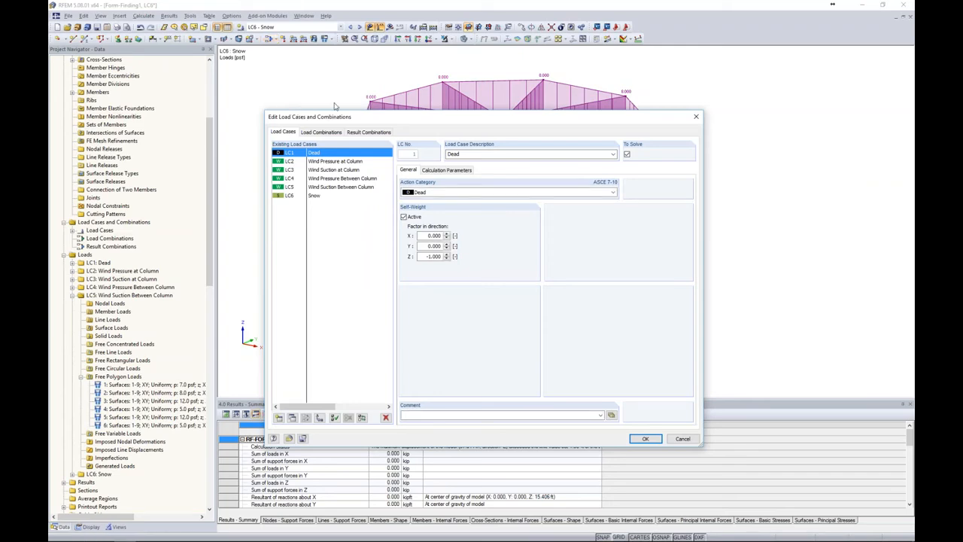
left_click(640, 439)
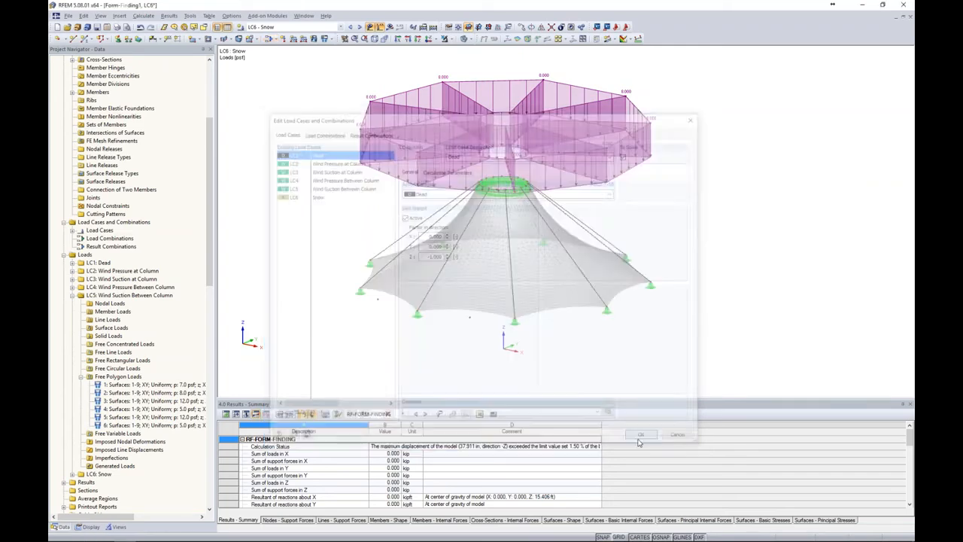
scroll(258, 197, "up", 5)
scroll(258, 199, "down", 5)
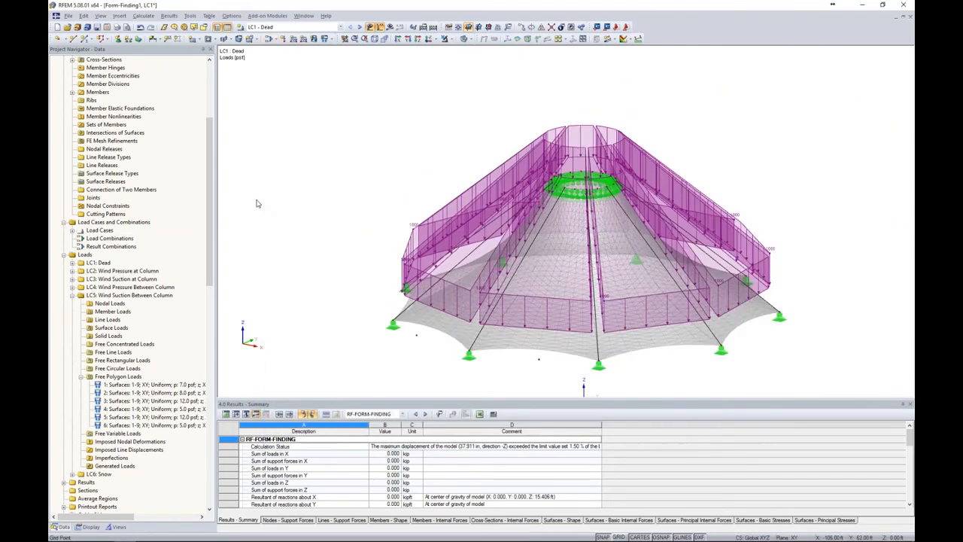
Enable automatic creation of load combinations according to ASCE 7-10 in the general data of the Form-Finding1 model
scroll(102, 97, "up", 6)
right_click(92, 93)
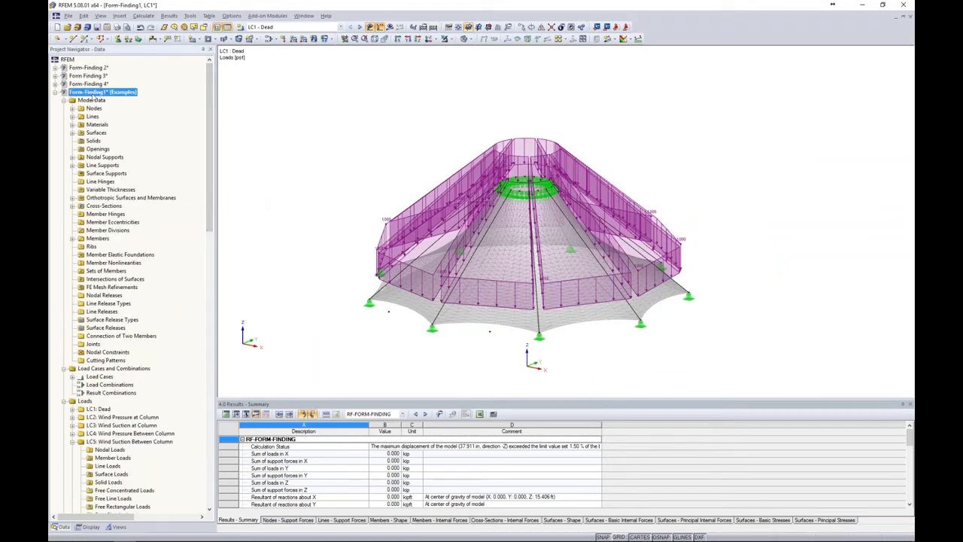
left_click(112, 102)
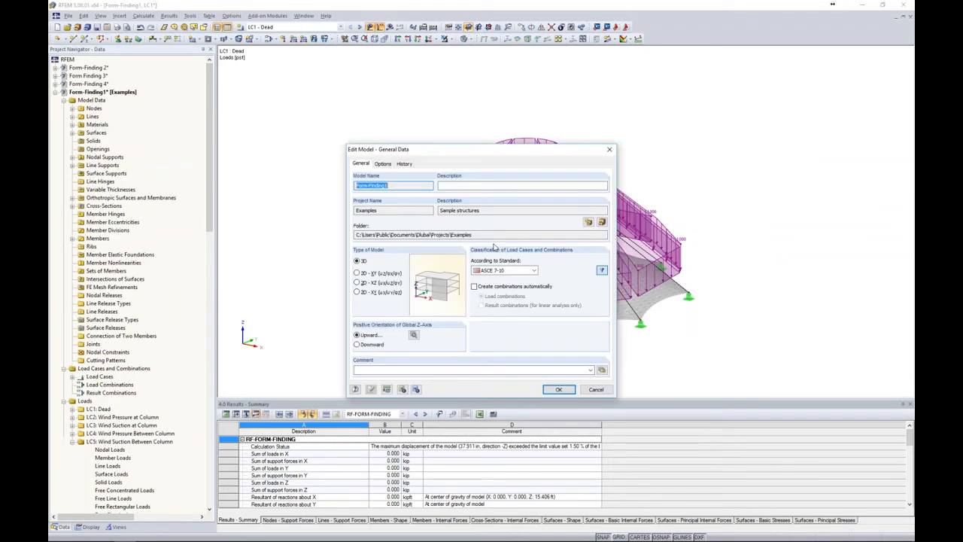
left_click(474, 286)
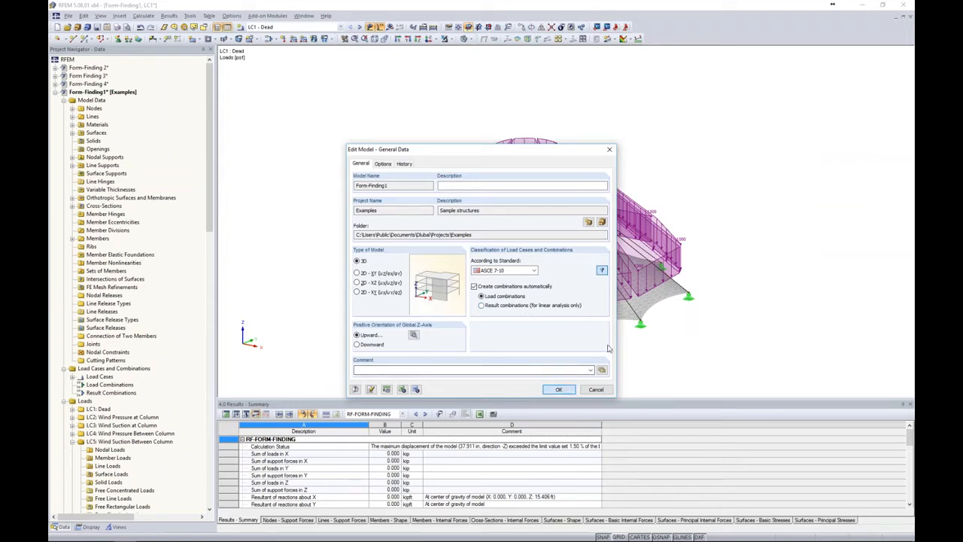
left_click(559, 389)
Review the load cases assigned to the Dead, Snow and Wind actions, and bring up the combination expressions
left_click(270, 38)
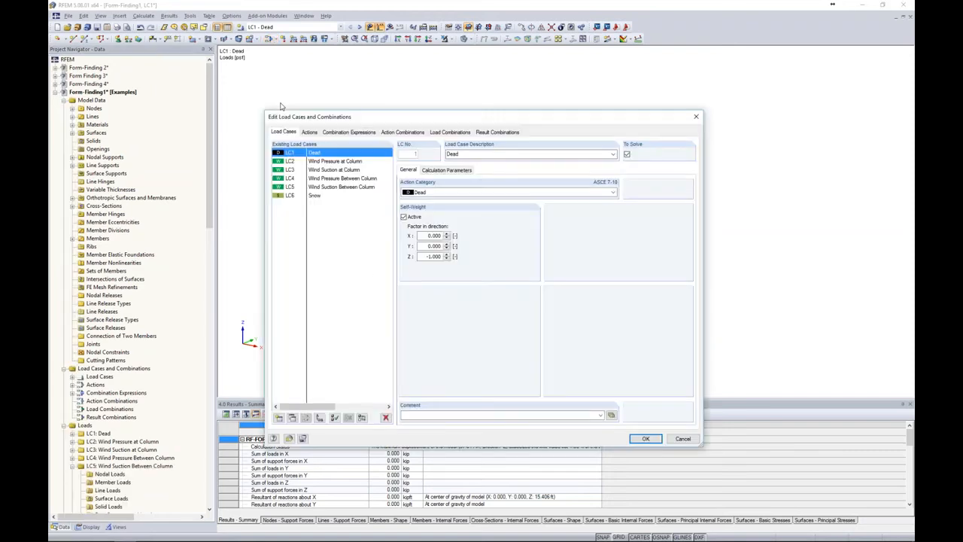
left_click(309, 133)
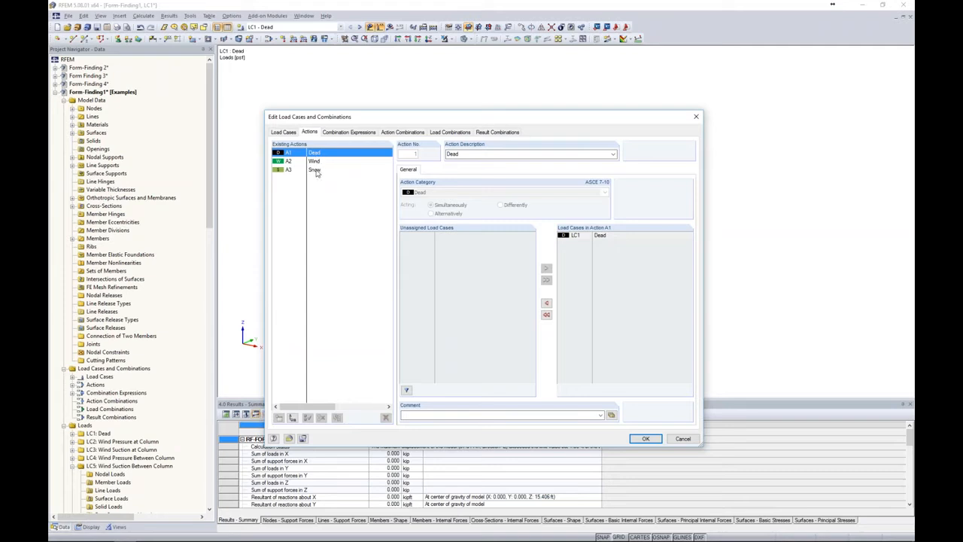
left_click(315, 171)
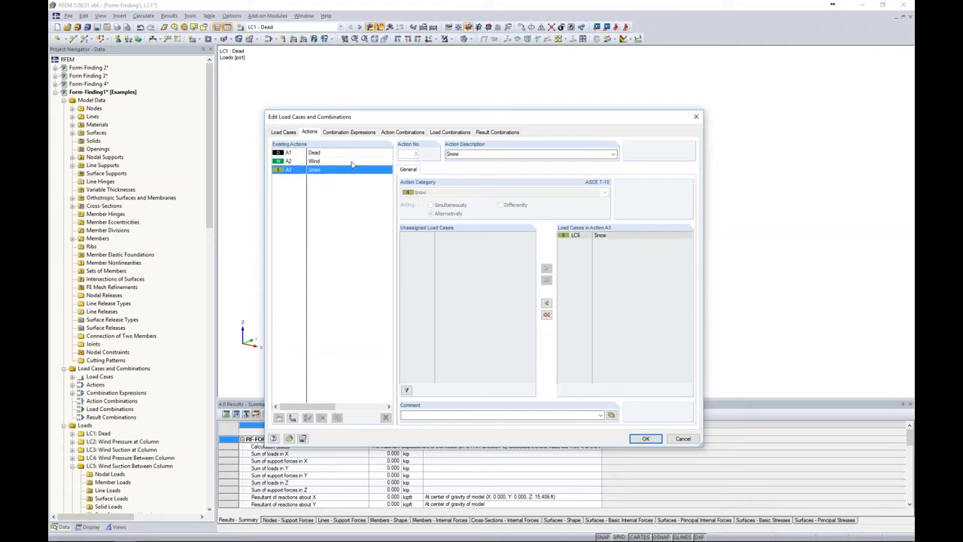
left_click(316, 162)
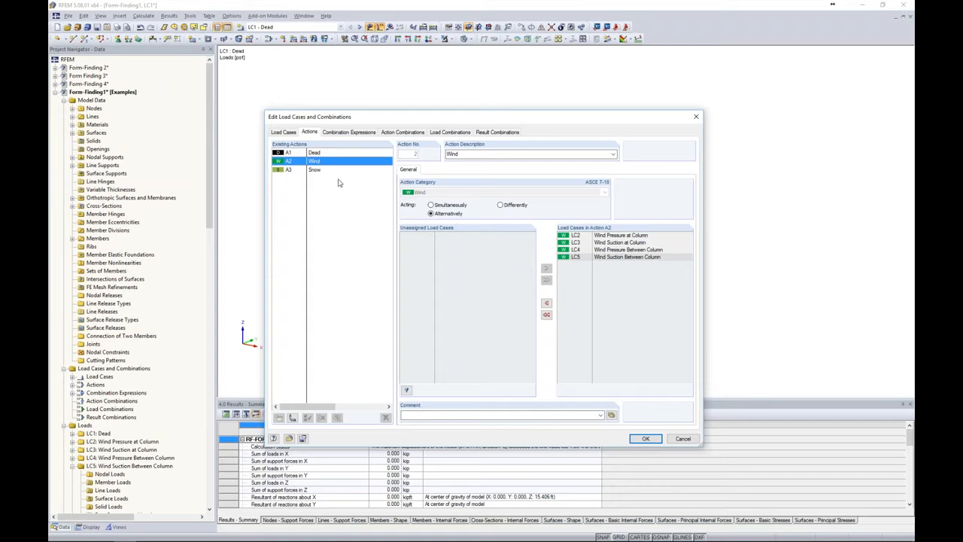
left_click(352, 133)
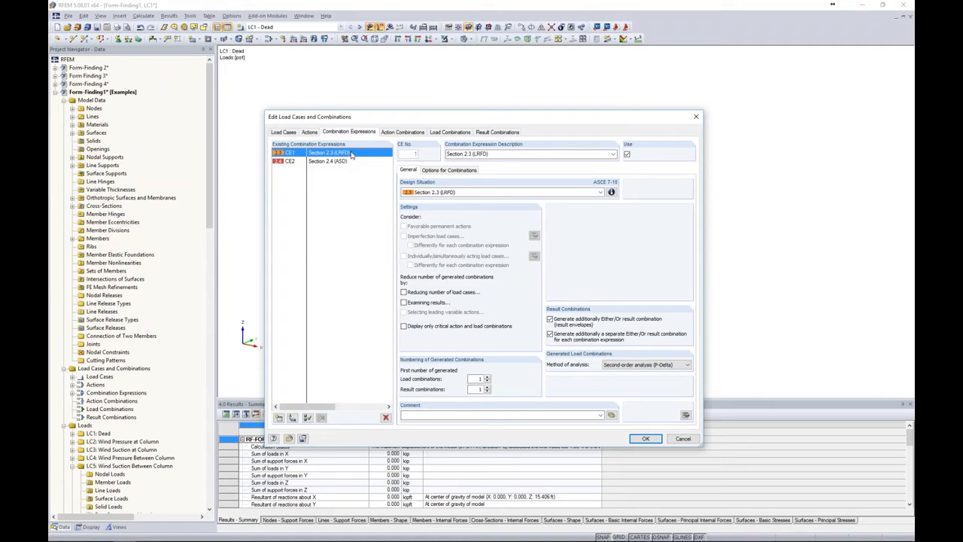
Exclude the Section 2.3 (LRFD) combination expression from use and consult the design situation formulas for Section 2.4 (ASD)
left_click(627, 155)
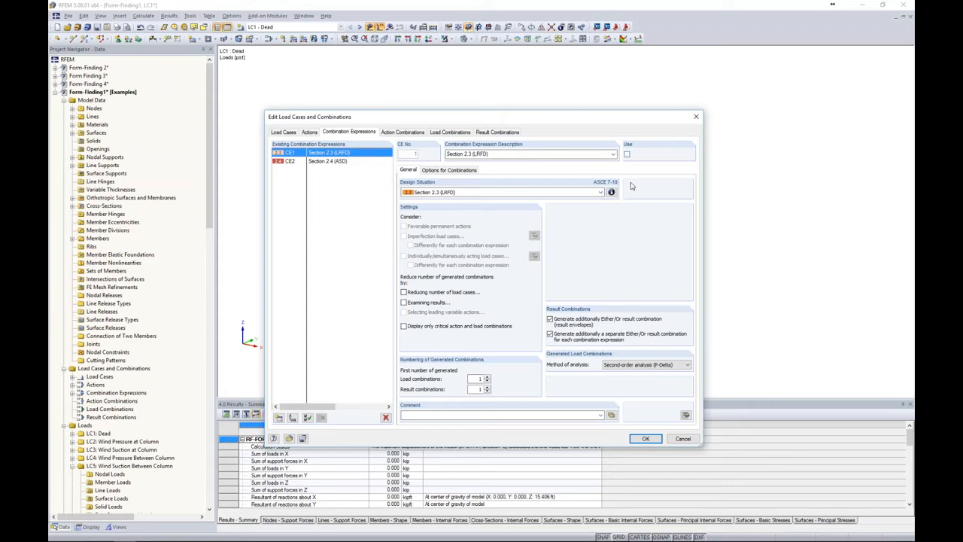
left_click(342, 162)
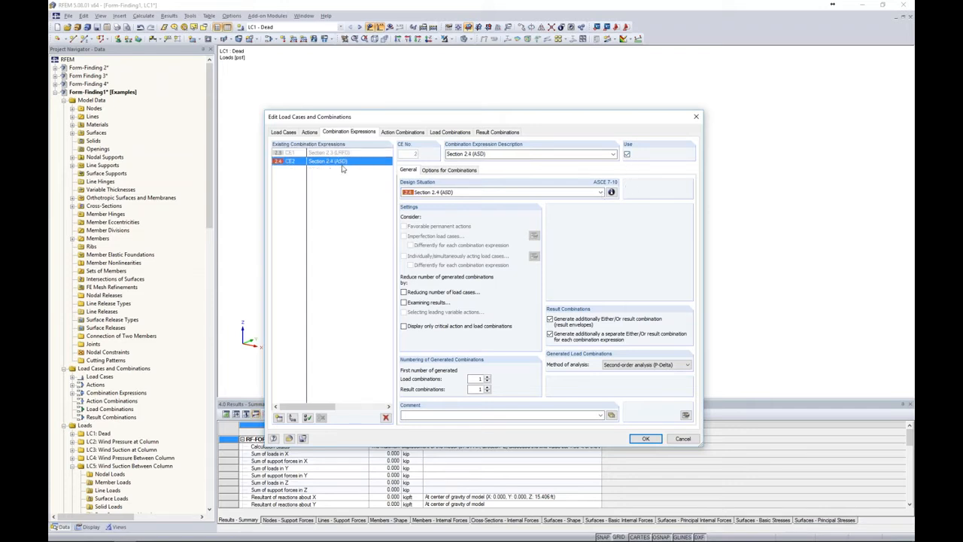
left_click(611, 192)
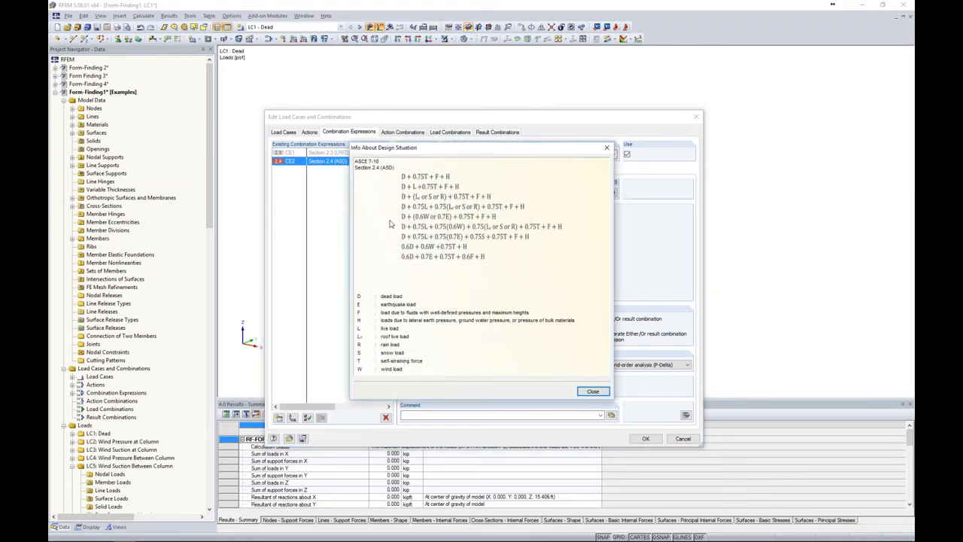
left_click(590, 392)
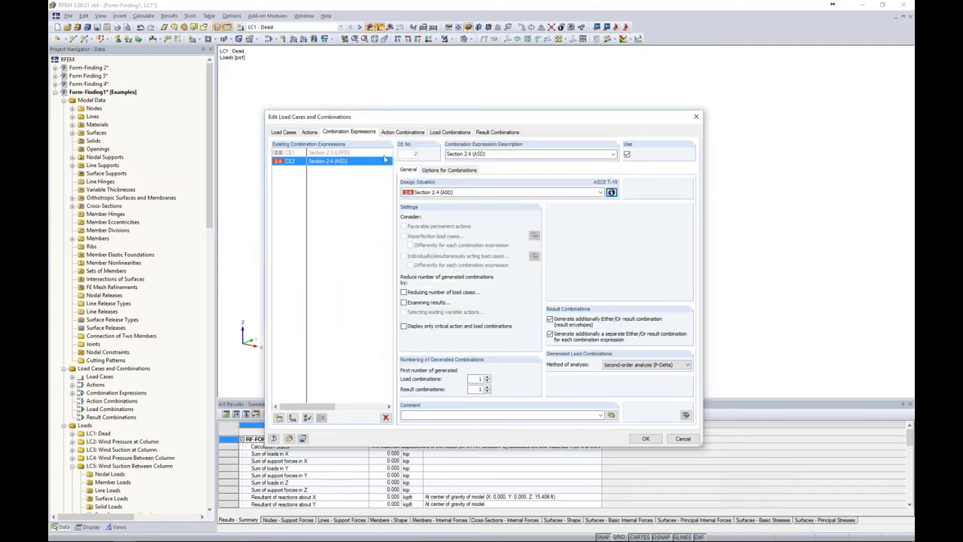
Review the generated load combinations and result combination, and accept the load case and combination settings
left_click(449, 133)
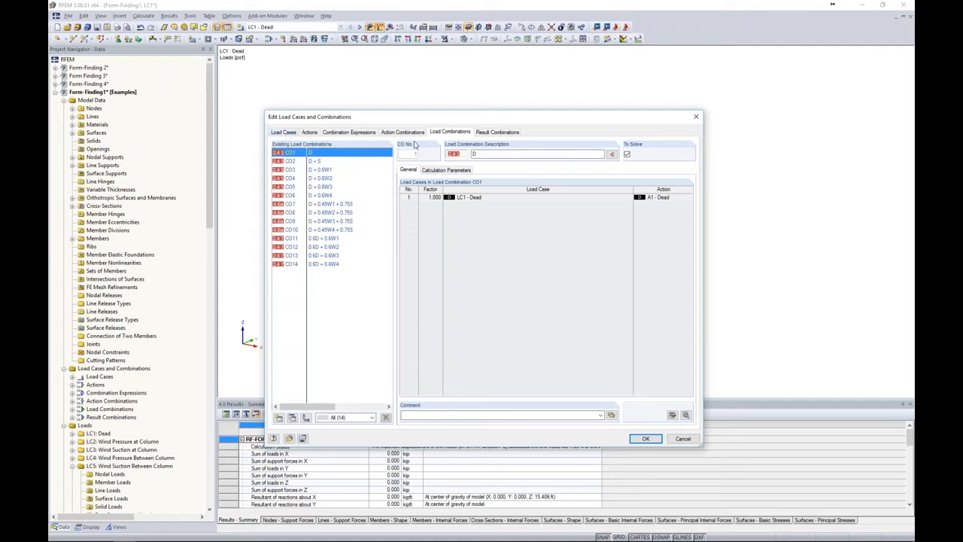
left_click(487, 133)
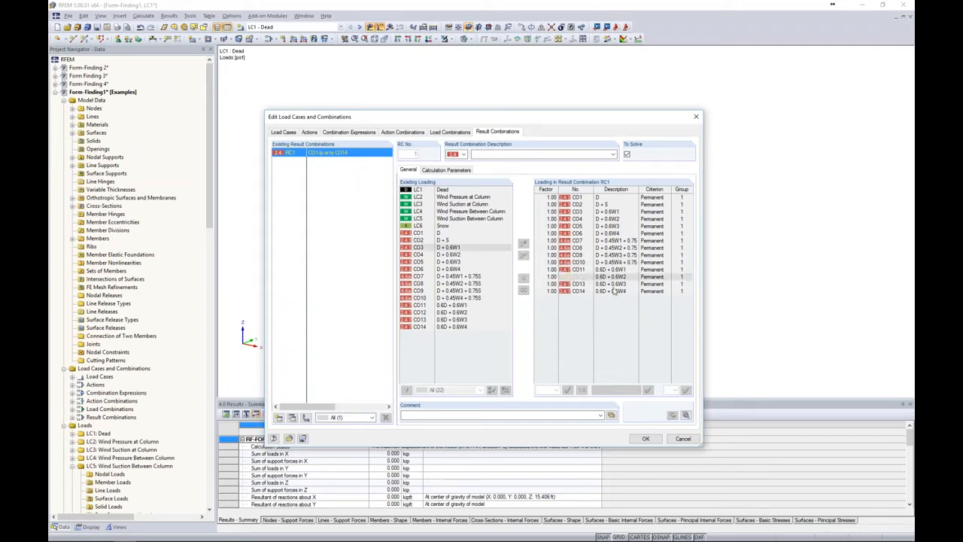
left_click(644, 440)
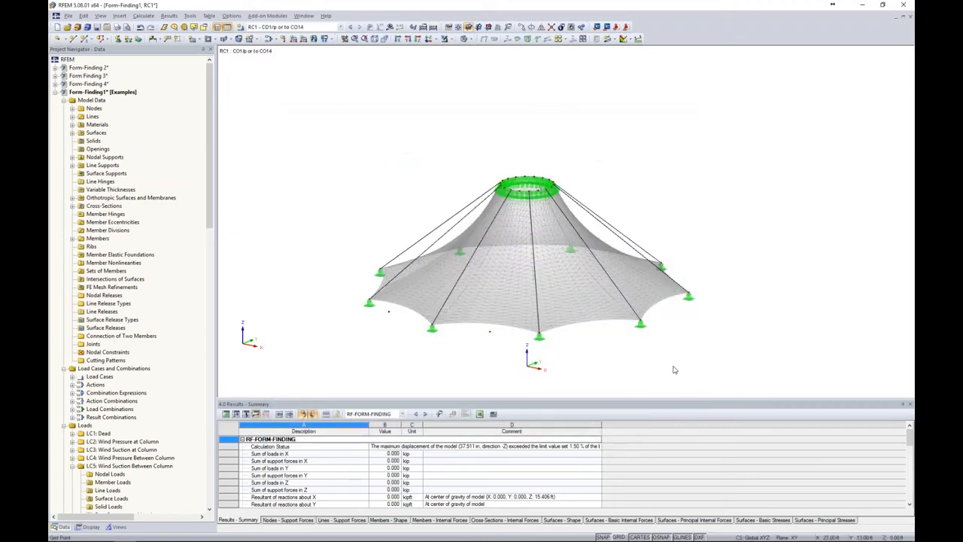
Calculate and display the results of load combination CO1 (D), with the load symbols hidden
left_click(341, 26)
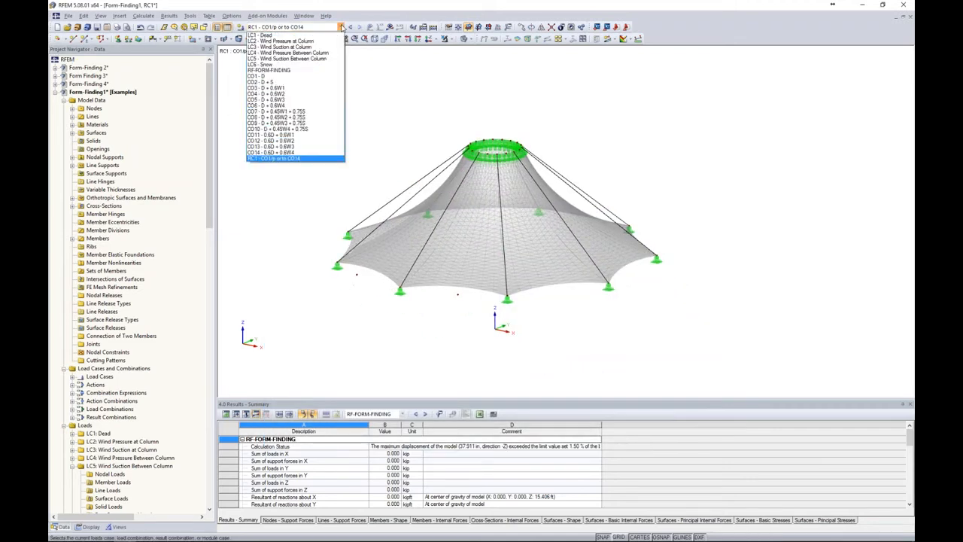
left_click(310, 76)
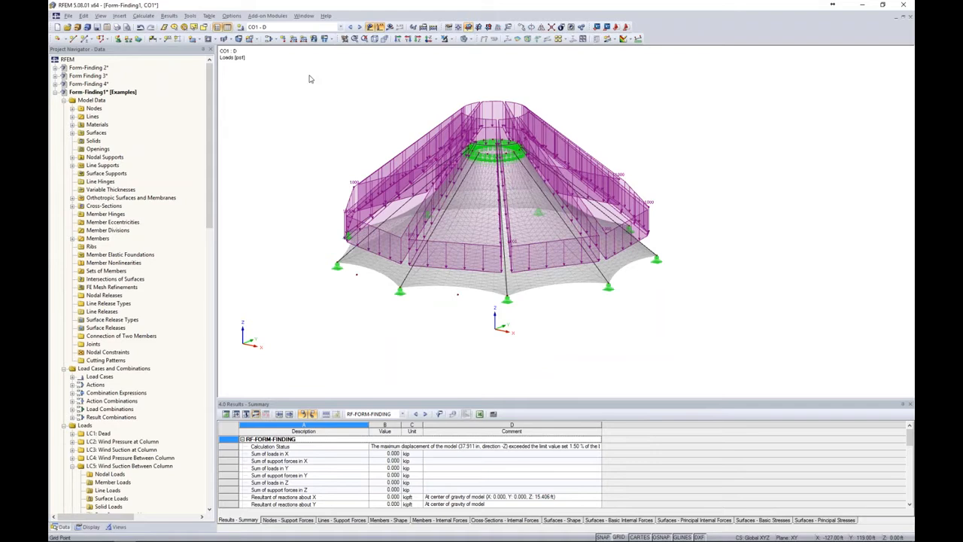
left_click(389, 27)
left_click(466, 290)
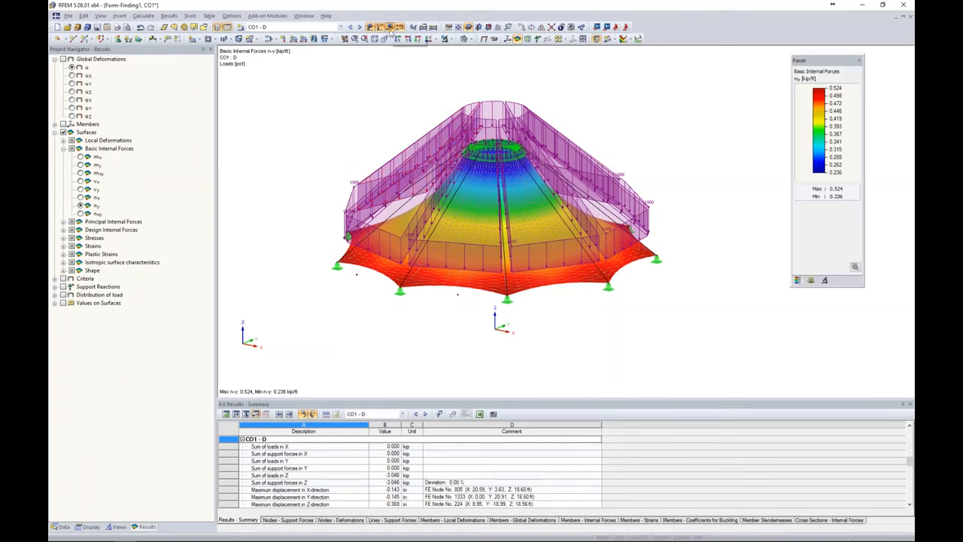
left_click(369, 27)
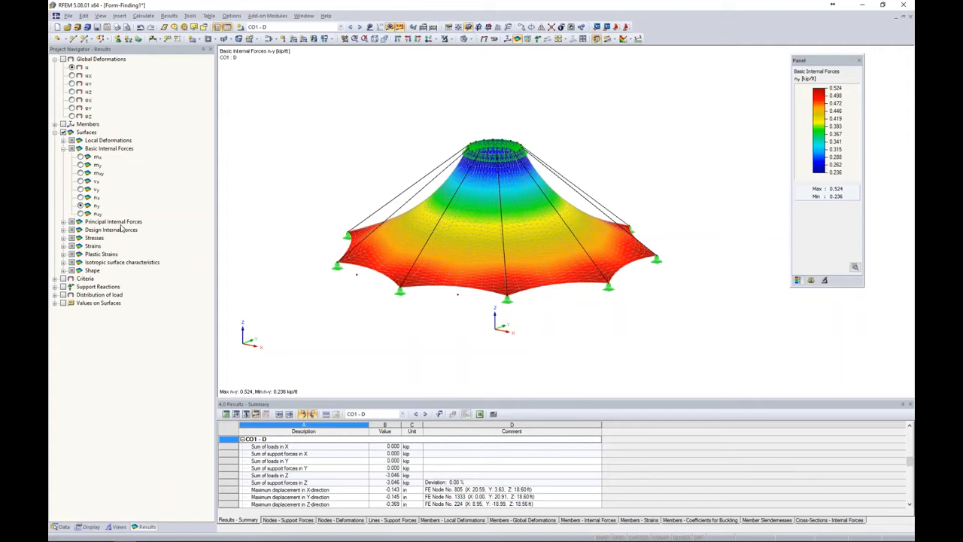
Display the surface basic internal forces n-x together with the member normal forces N for CO1
left_click(80, 197)
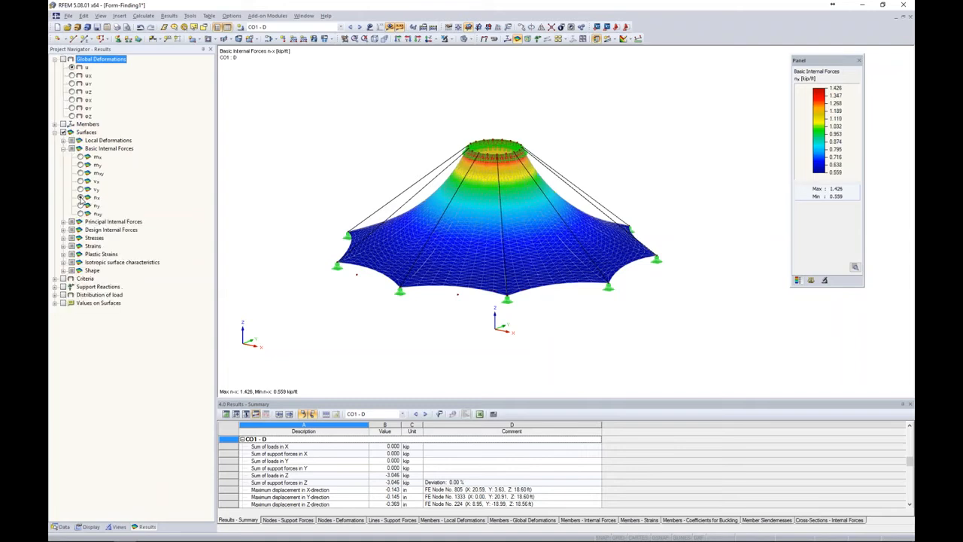
middle_click_drag(578, 331, 623, 325)
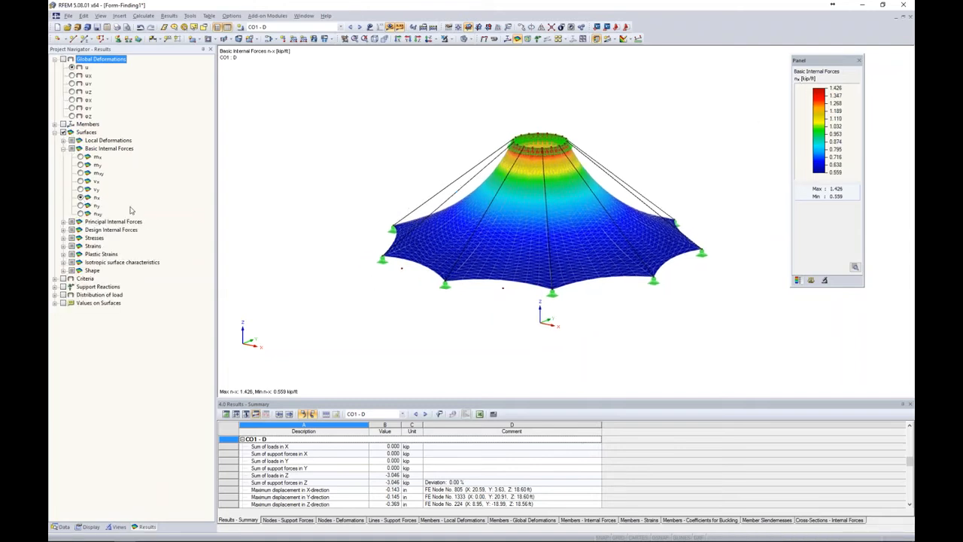
left_click(54, 124)
left_click(63, 124)
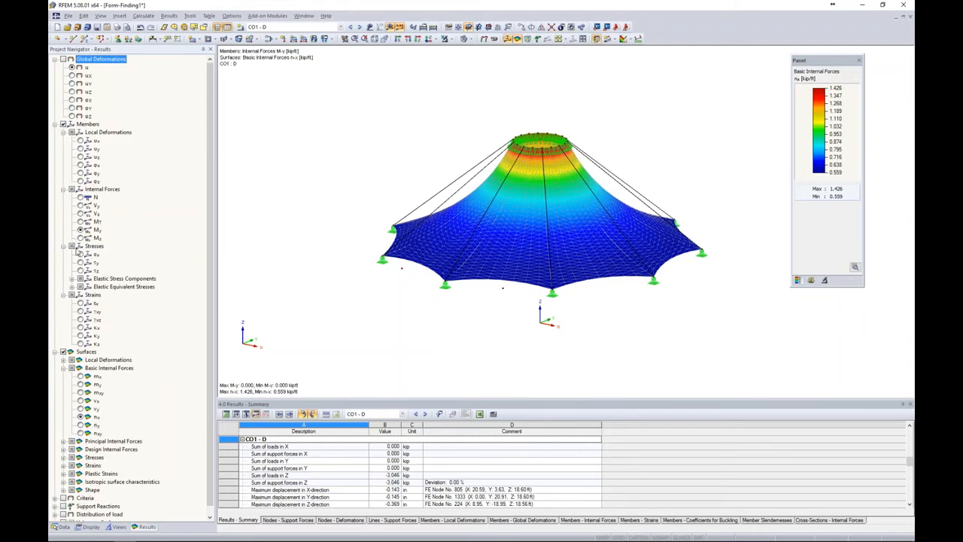
left_click(84, 197)
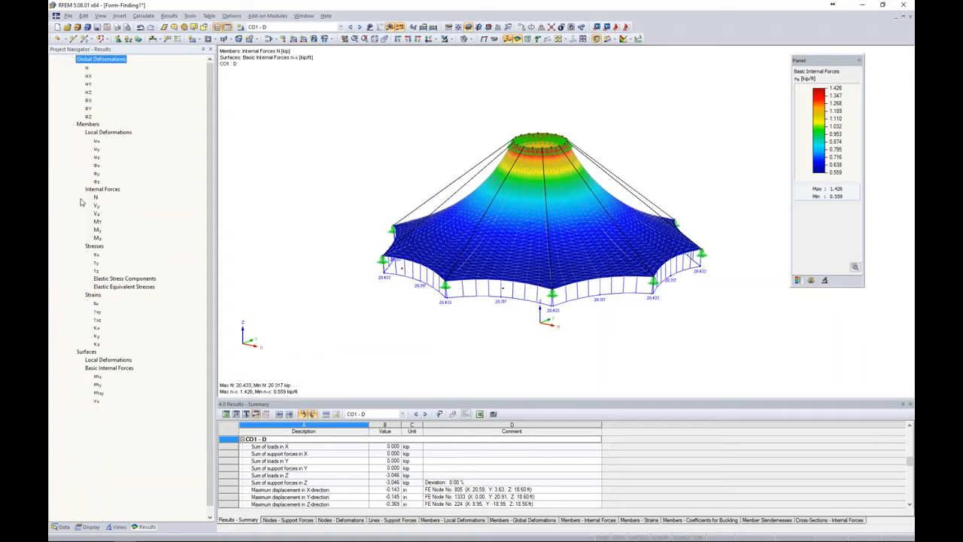
scroll(620, 328, "up", 2)
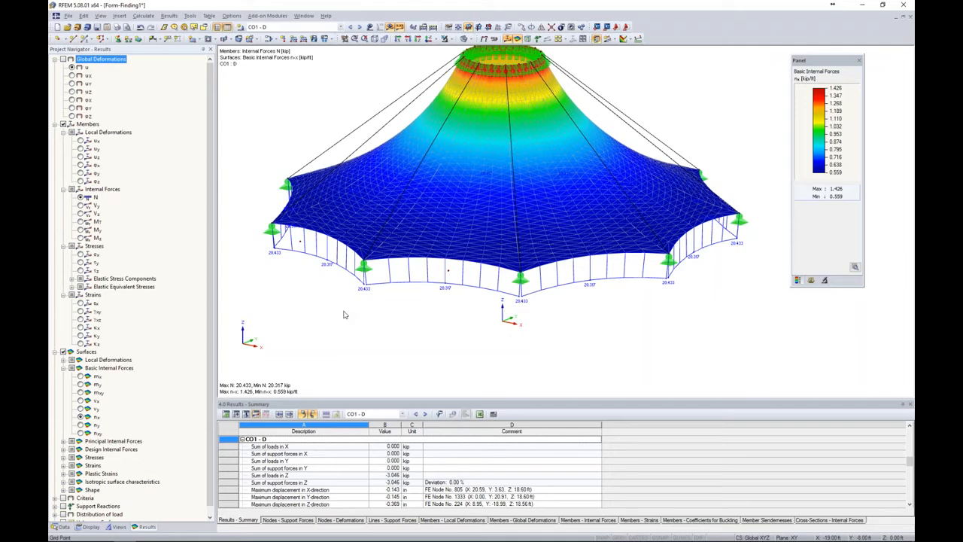
Open the RF-LIMITS add-on module for comparing results with defined limit values
left_click(64, 527)
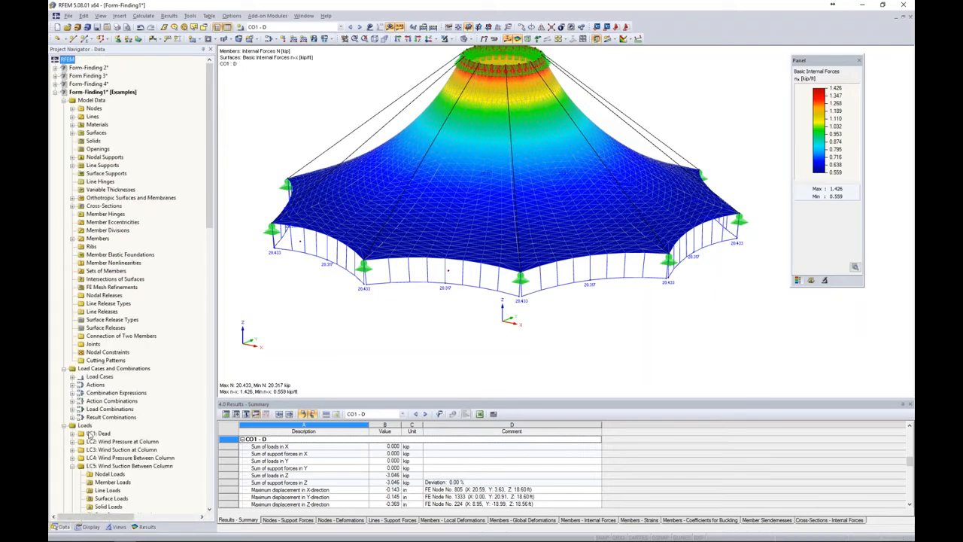
middle_click_drag(457, 317, 496, 342)
scroll(369, 236, "down", 2)
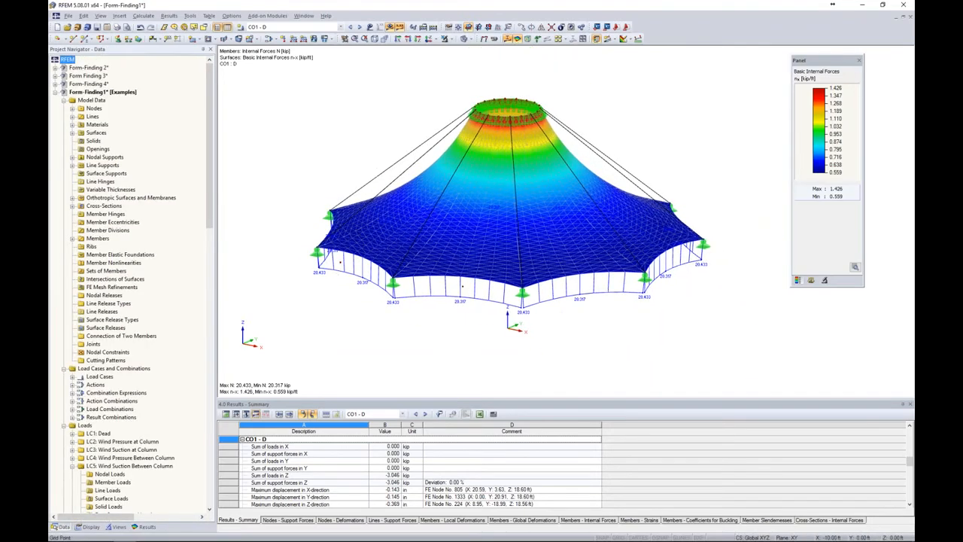
left_click_drag(210, 211, 207, 346)
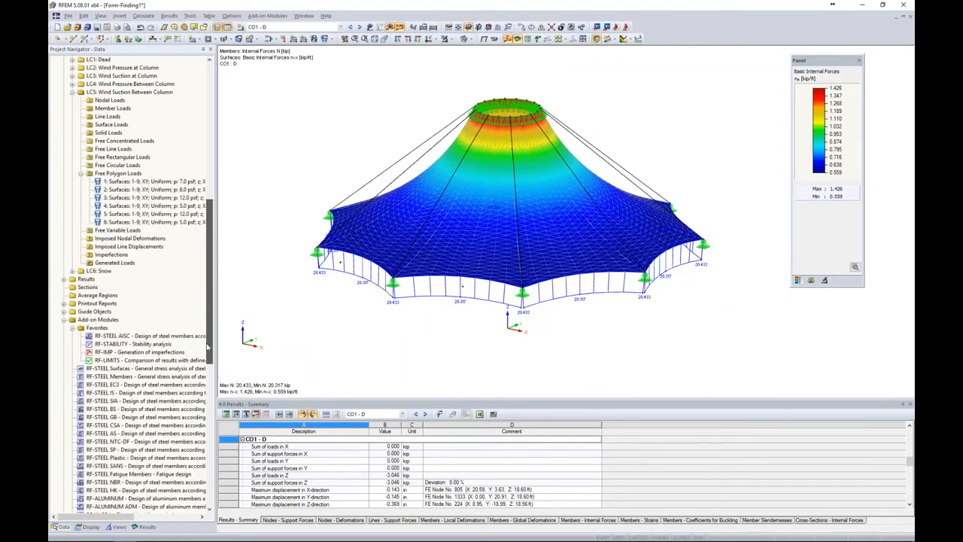
double_click(141, 362)
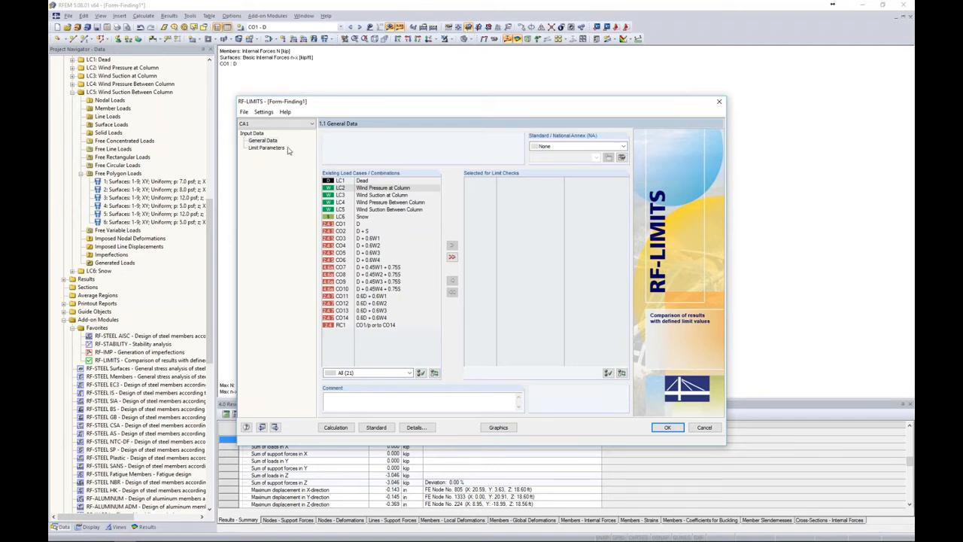
Rename RF-LIMITS case 1 as Max Dead and select load combination CO1 for its limit checks
left_click(244, 112)
left_click(232, 137)
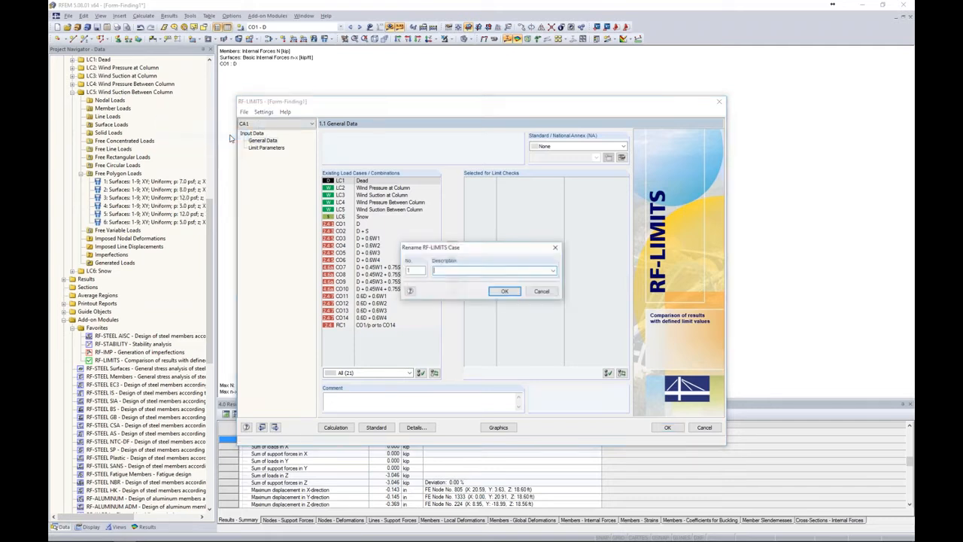
type("Max Dead")
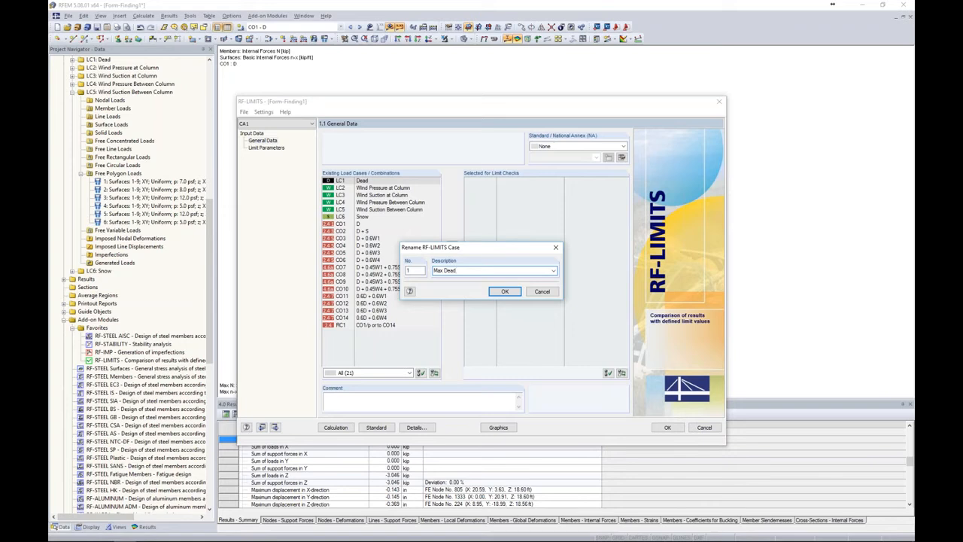
left_click(505, 292)
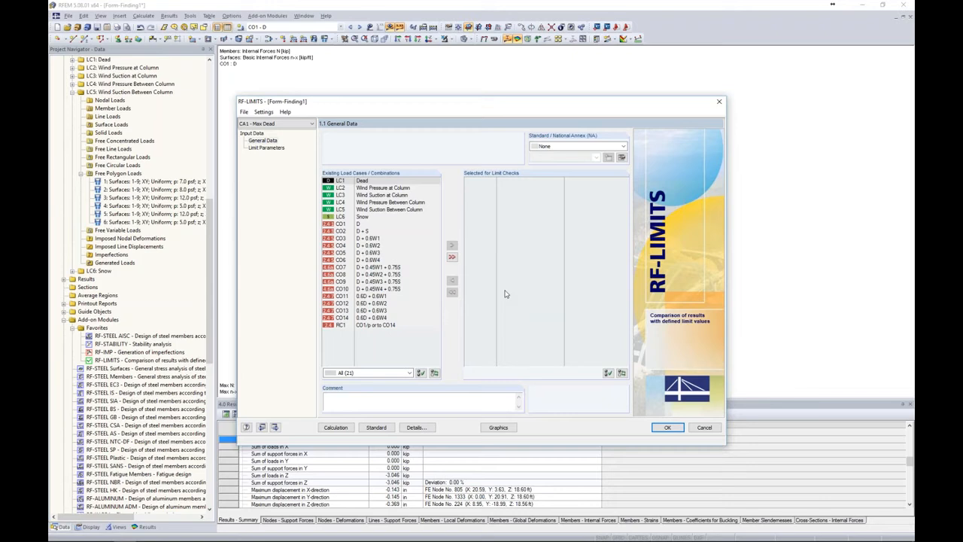
left_click(368, 225)
double_click(368, 224)
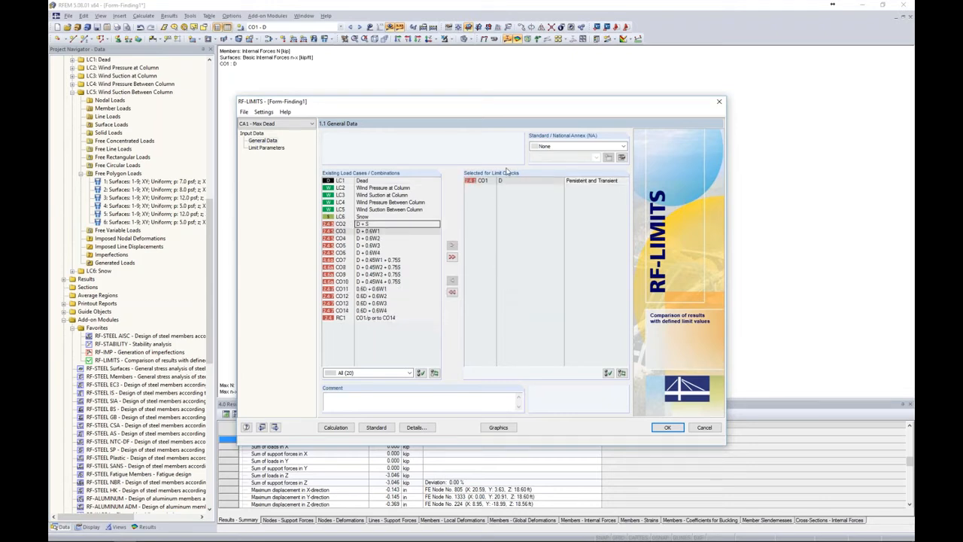
Define limit no. 1 with the description Membrane and object type Surface, applied to surfaces 1-9
left_click(264, 148)
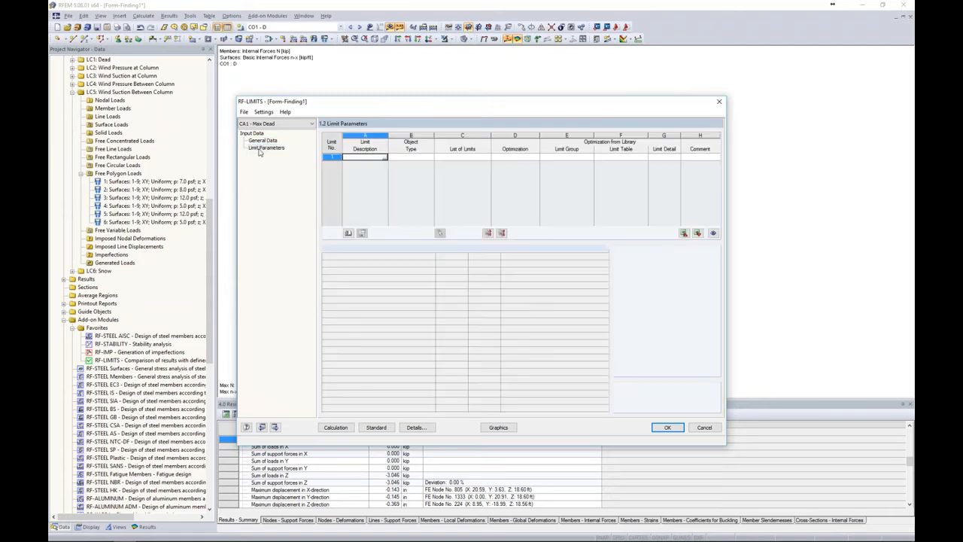
type("membrane")
key("Tab")
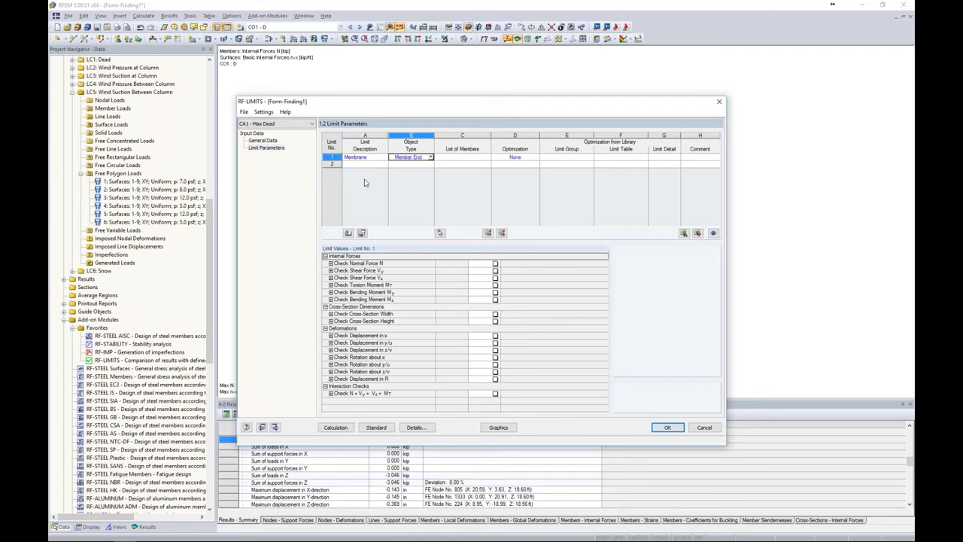
left_click(430, 157)
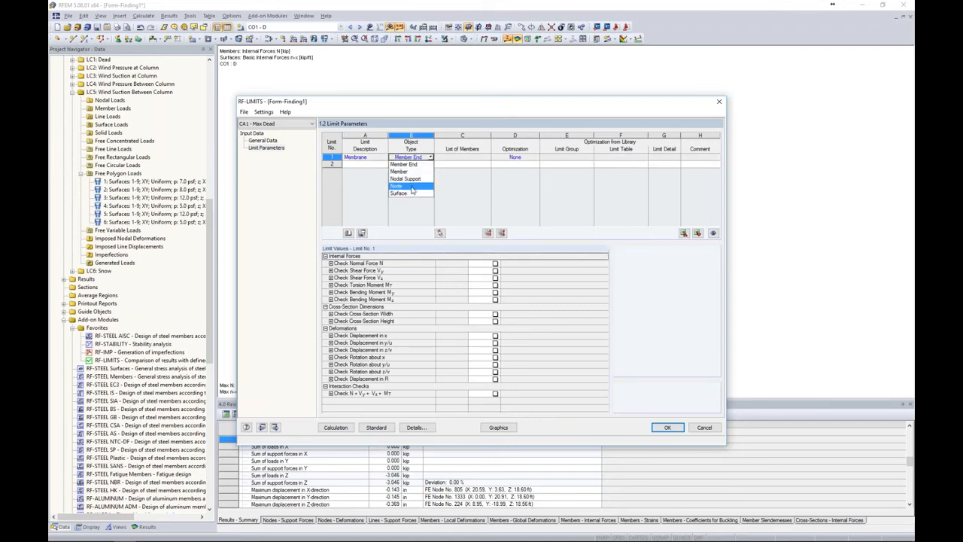
left_click(406, 193)
left_click(446, 158)
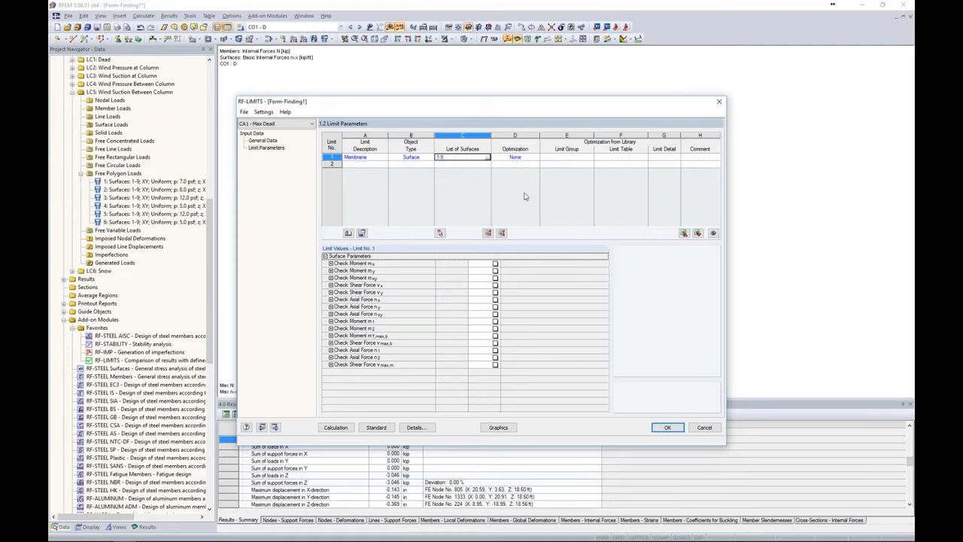
left_click(548, 165)
left_click(456, 158)
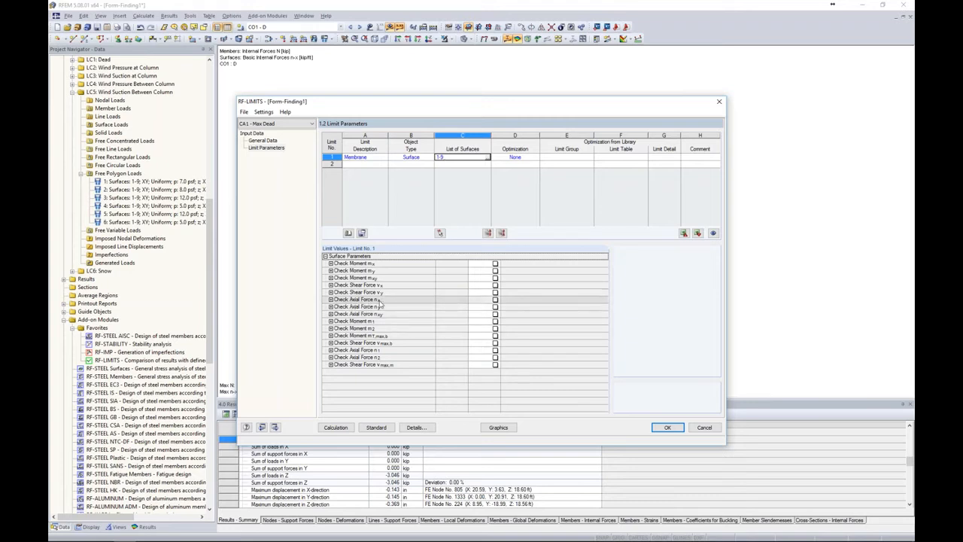
Enable Range Between checks for axial forces n-x and n-y, with maximum values of 0.430 and 0.370 kip/ft respectively
left_click(495, 300)
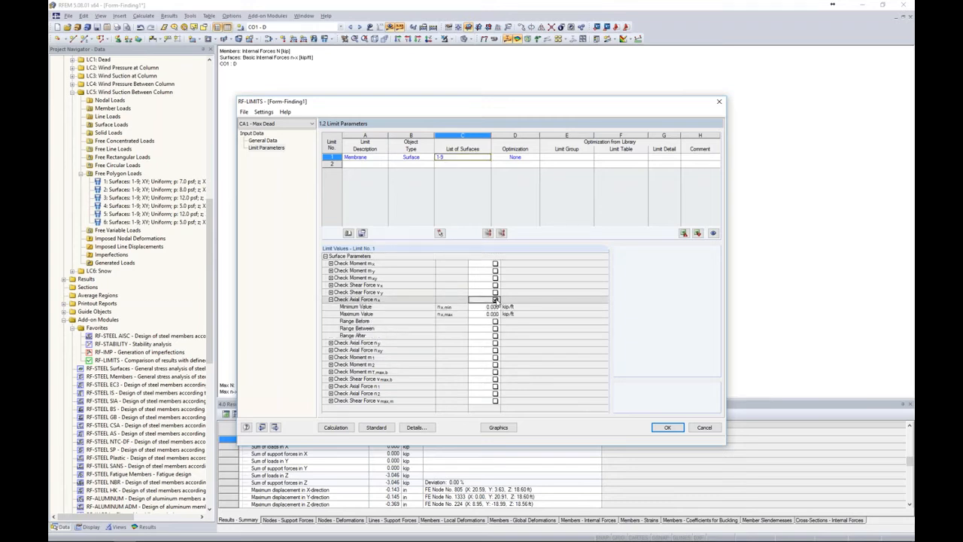
left_click(482, 315)
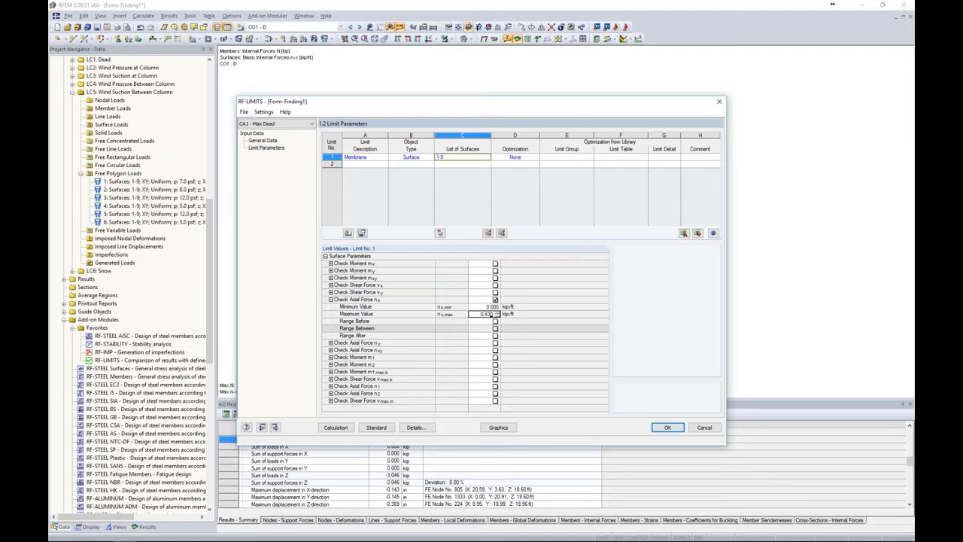
left_click(496, 329)
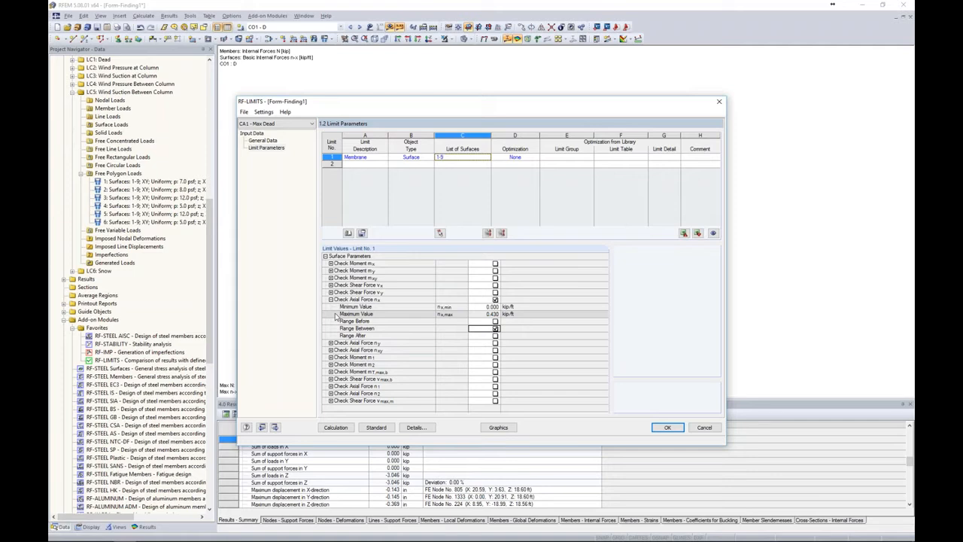
left_click(495, 342)
left_click(488, 356)
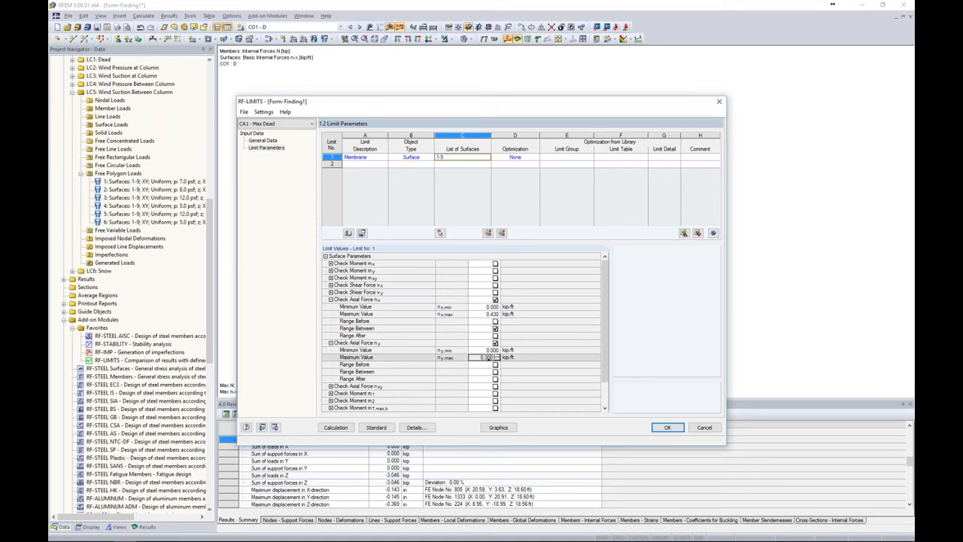
type("0.370")
left_click(495, 372)
Run the Max Dead limit check calculation, review the checks by loading, and return to the model
left_click(354, 427)
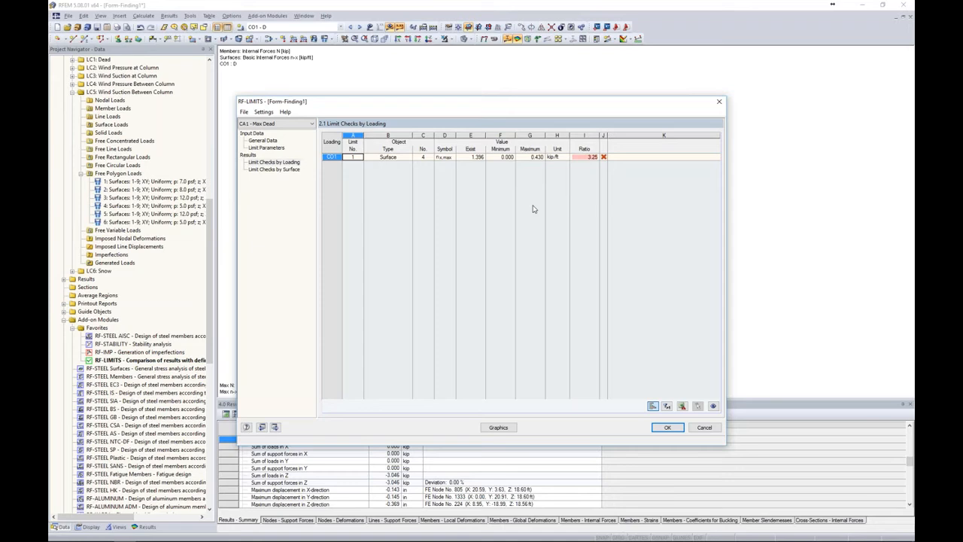
left_click(660, 429)
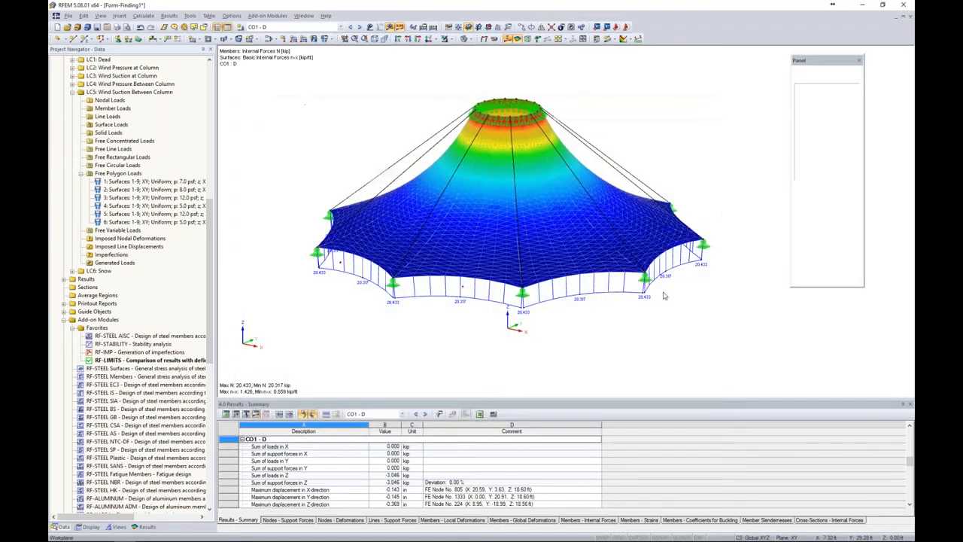
Set the form-finding prestress force of membrane surfaces 1-9 to 0.14 kip/ft along both warp and weft
right_click(507, 260)
mouse_move(519, 263)
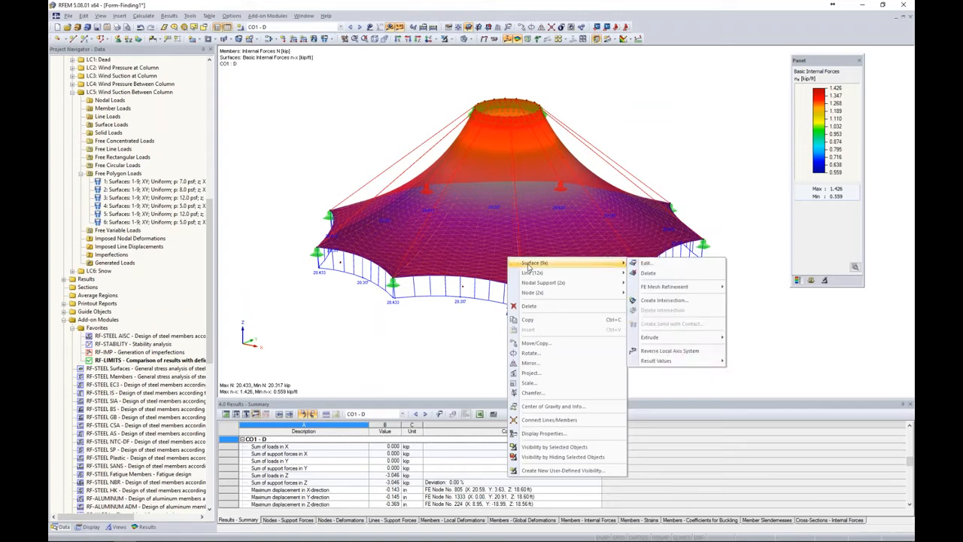
left_click(653, 265)
left_click(613, 209)
left_click(475, 157)
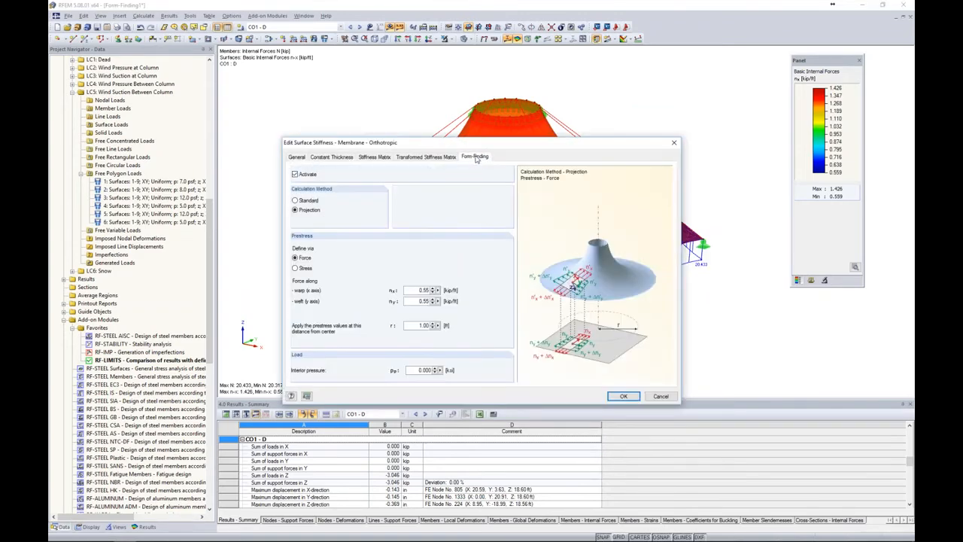
left_click_drag(416, 289, 444, 290)
type("0")
key("Tab")
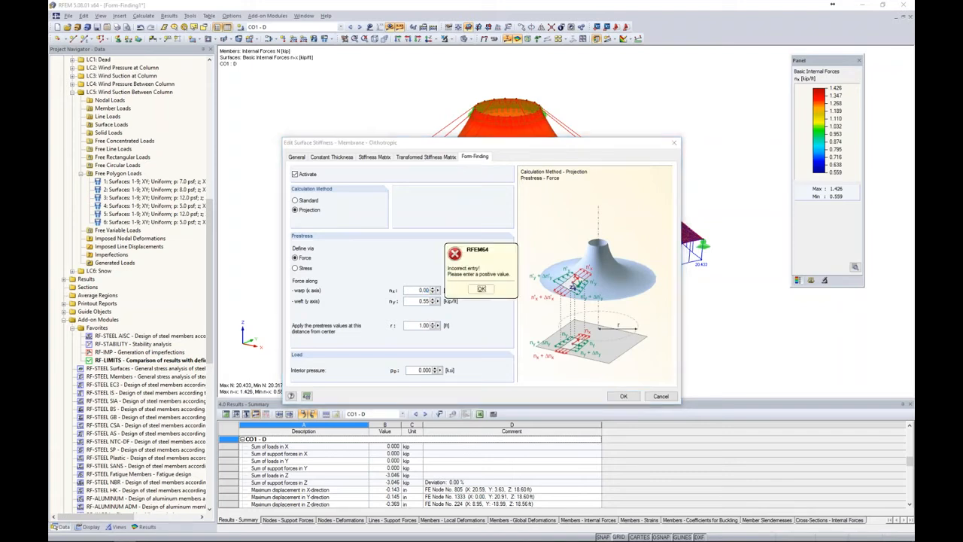
left_click(481, 290)
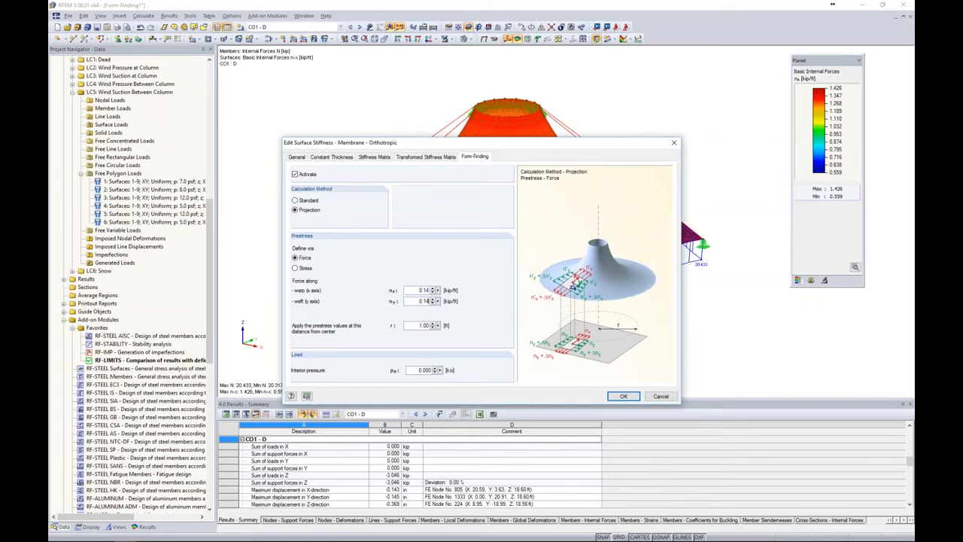
left_click(611, 398)
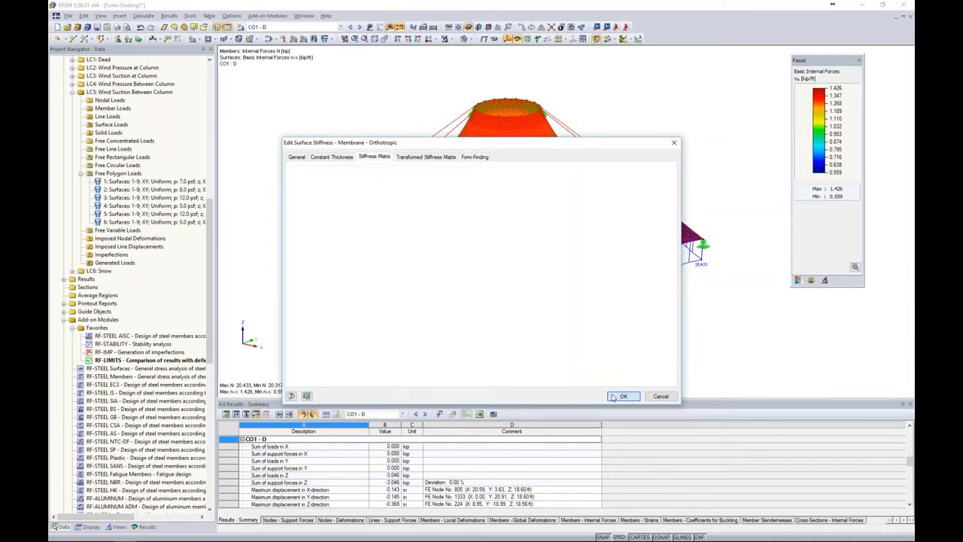
left_click(466, 292)
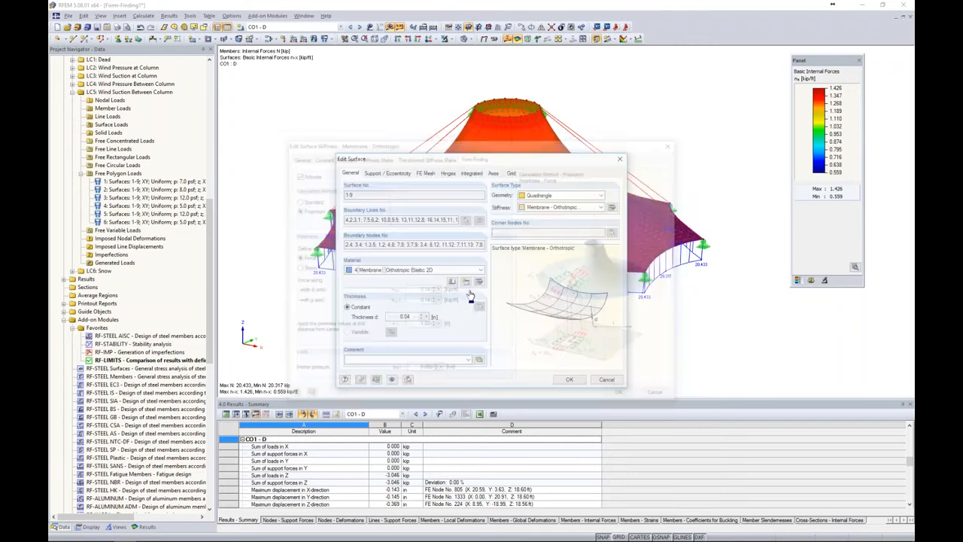
left_click(570, 380)
left_click(657, 331)
middle_click_drag(657, 332, 666, 301, "ctrl")
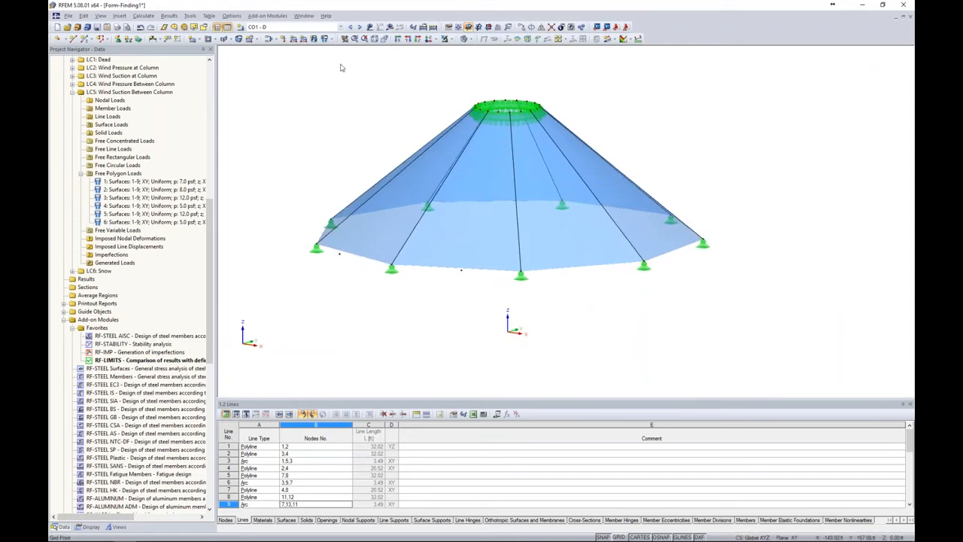
Review the Max Dead limit checks by surface in RF-LIMITS and locate the results for surfaces 3, 4 and 2 on the model
double_click(130, 361)
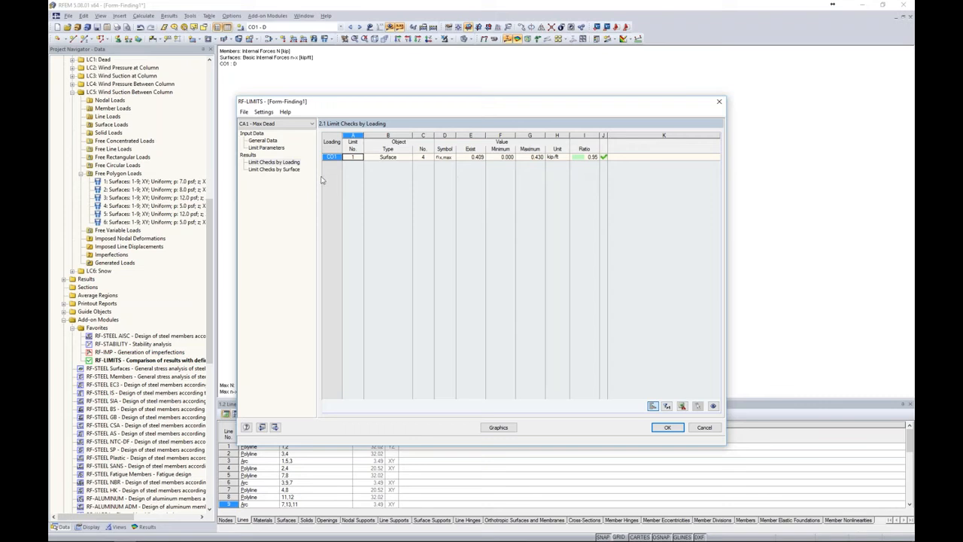
left_click(289, 172)
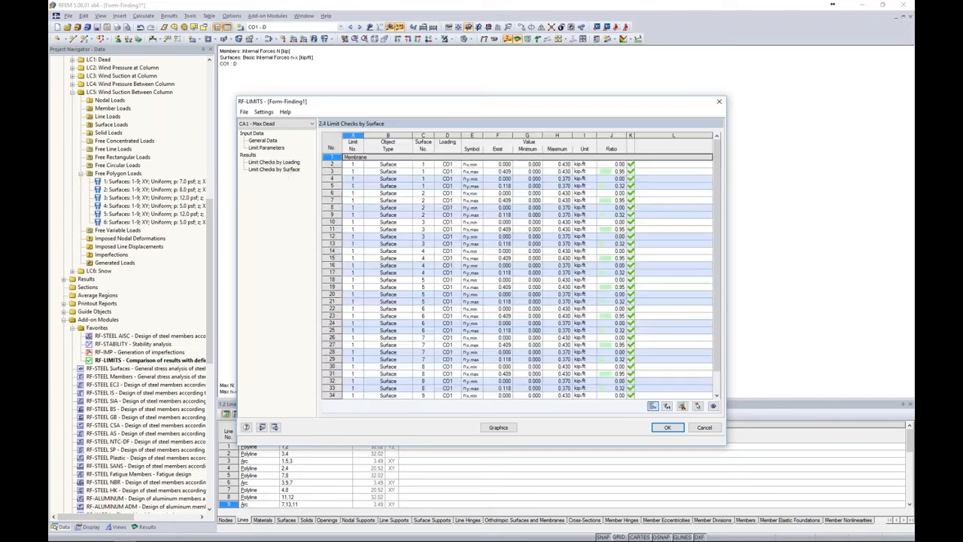
scroll(402, 184, "down", 1)
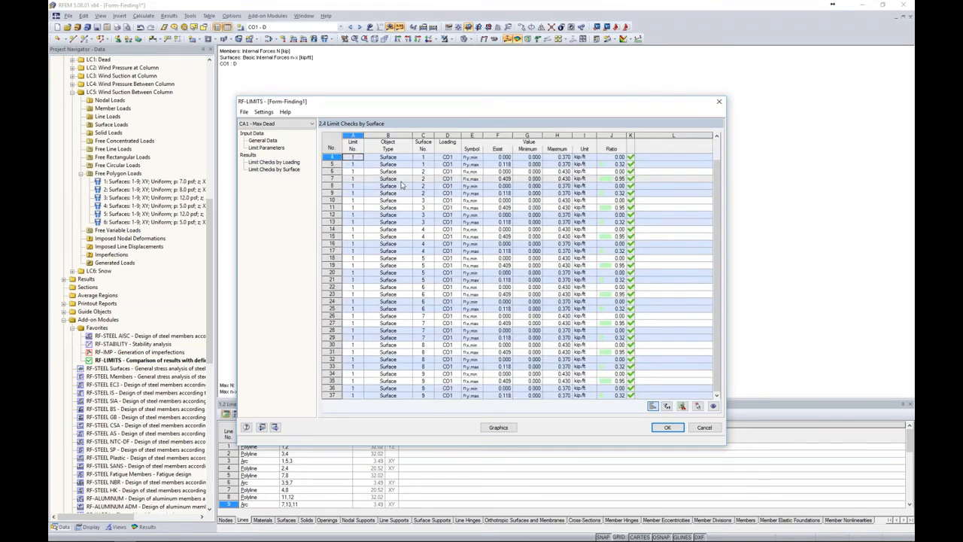
left_click_drag(460, 103, 464, 284)
left_click(451, 387)
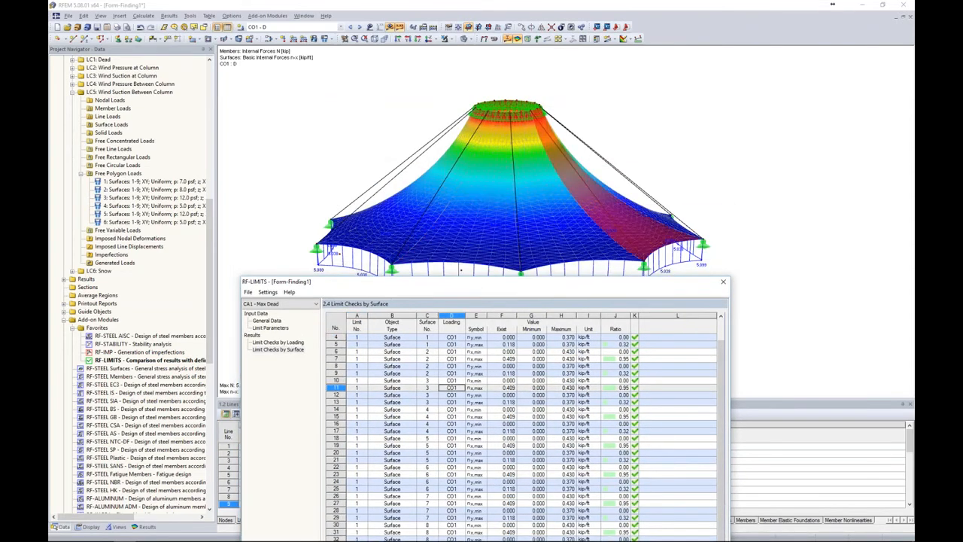
left_click(451, 430)
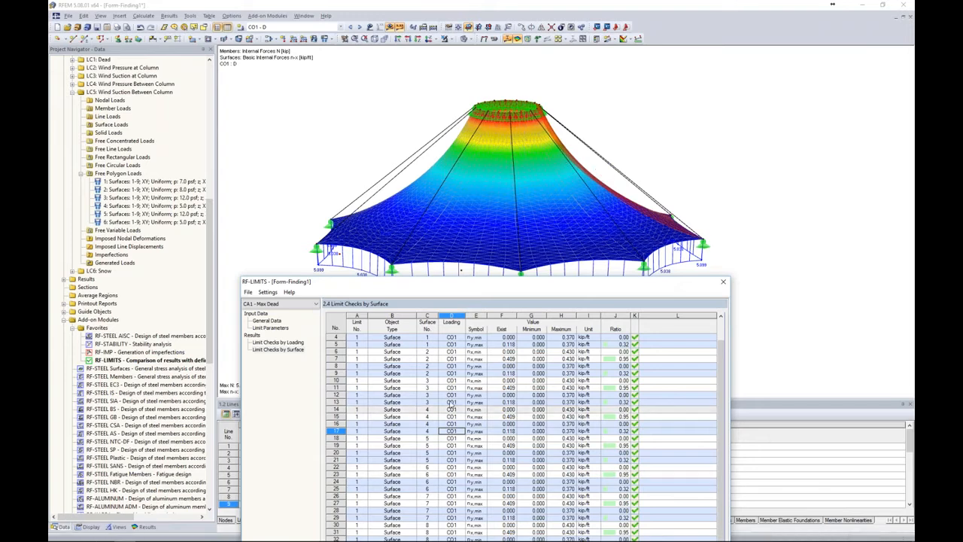
left_click(451, 373)
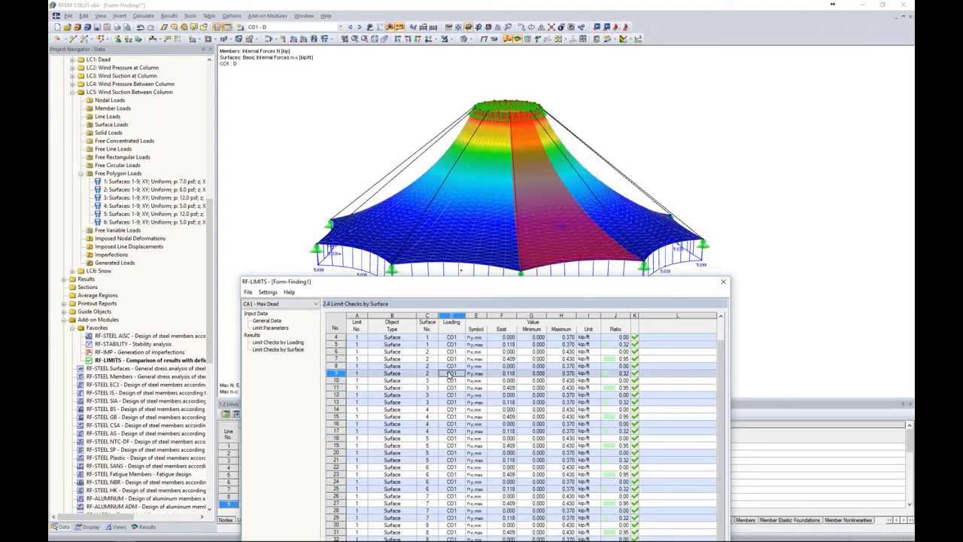
left_click_drag(490, 289, 512, 83)
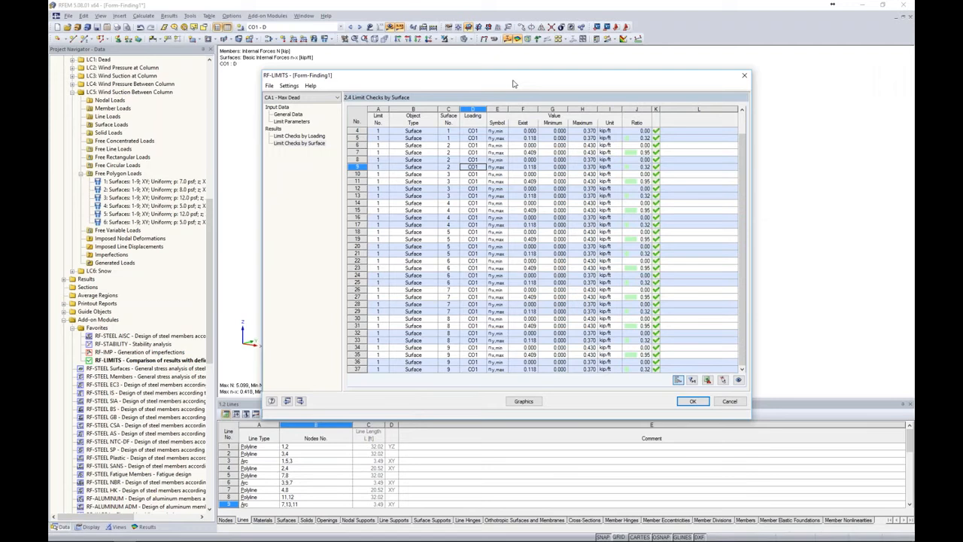
Copy the Max Dead case as case 2 named Max Total and select load combinations CO2 to CO14 for its limit checks
left_click(268, 85)
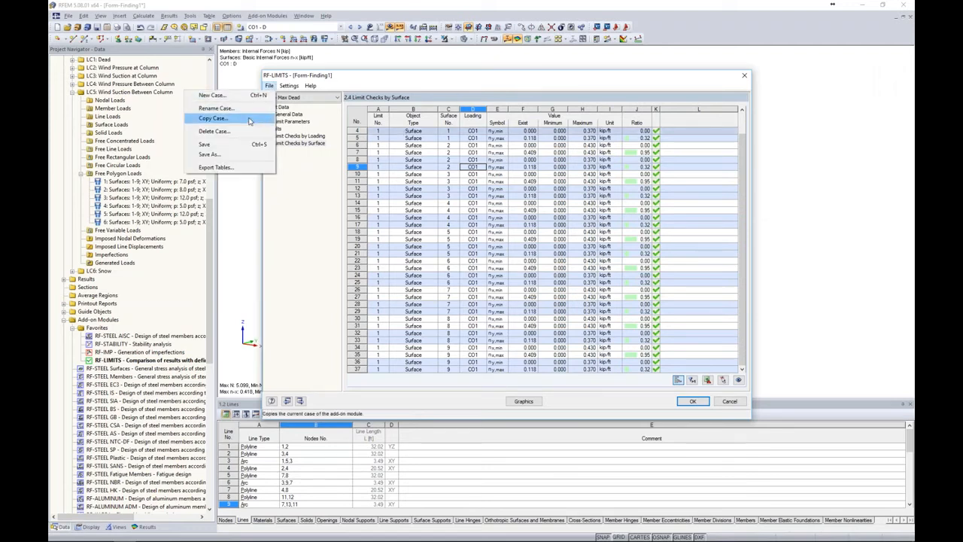
left_click(250, 121)
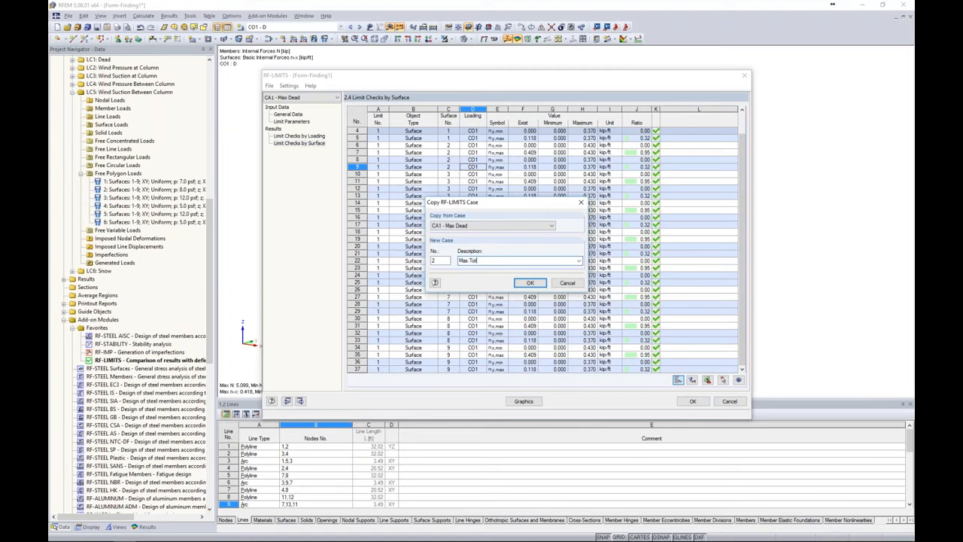
left_click(530, 283)
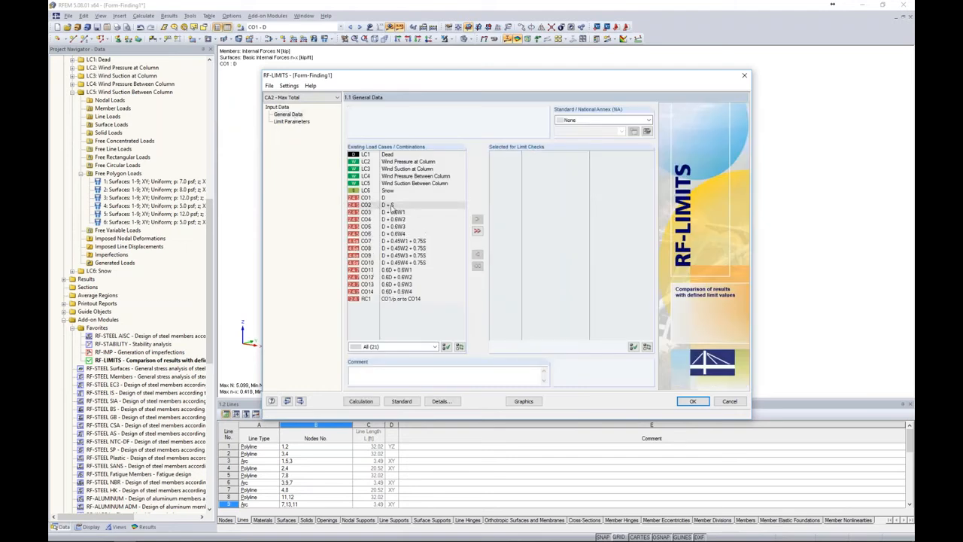
left_click(390, 206)
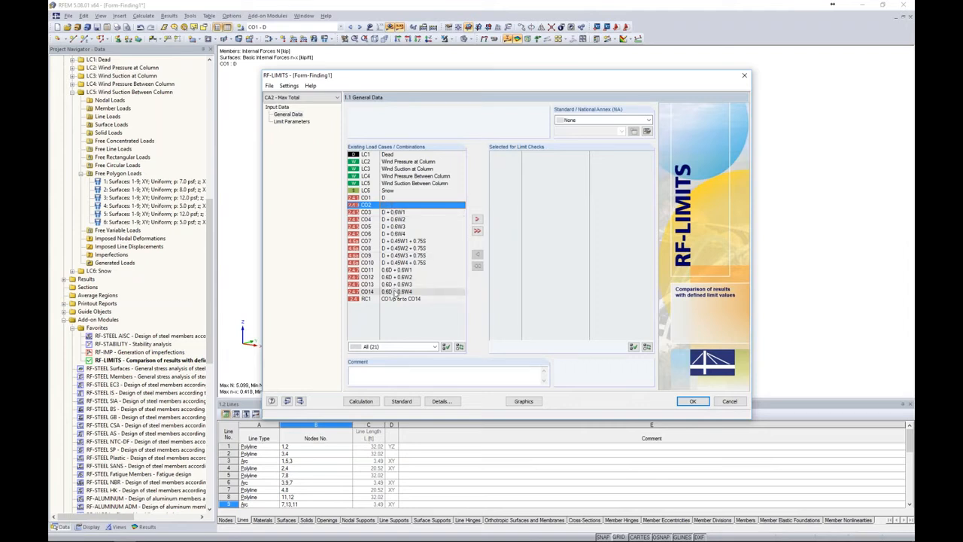
left_click(395, 292, "shift")
left_click(476, 219)
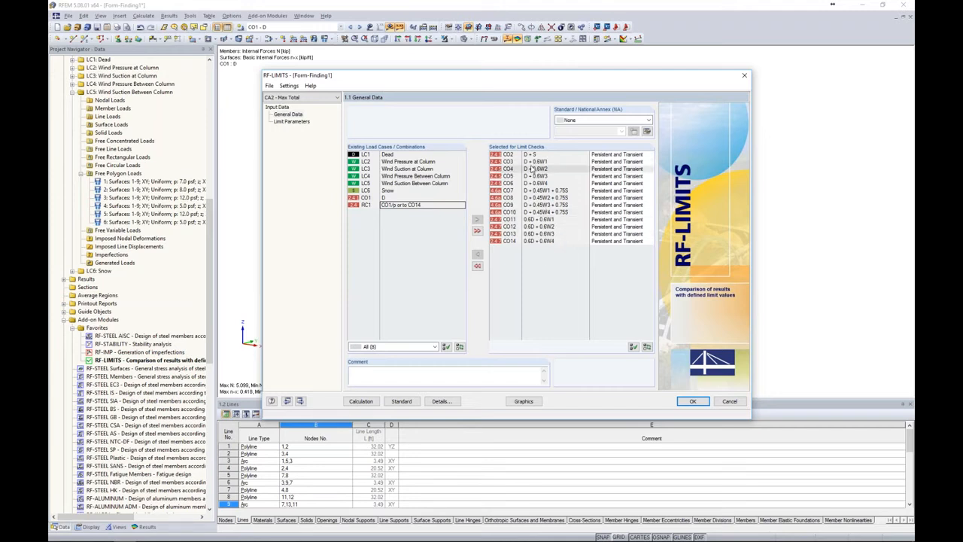
Set the Max Total membrane limit maximums to 1.260 kip/ft for n-x and 0.950 kip/ft for n-y, and return to the model
left_click(300, 122)
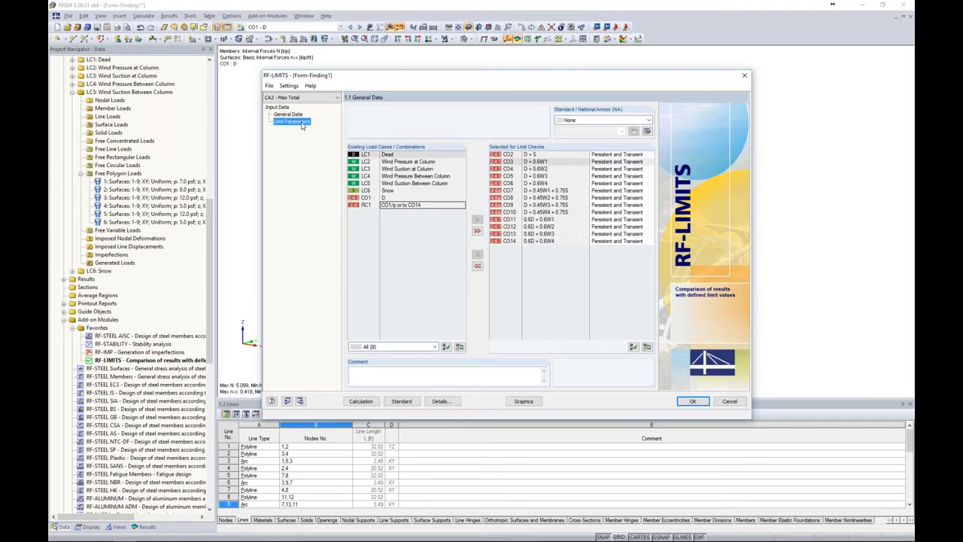
left_click(400, 131)
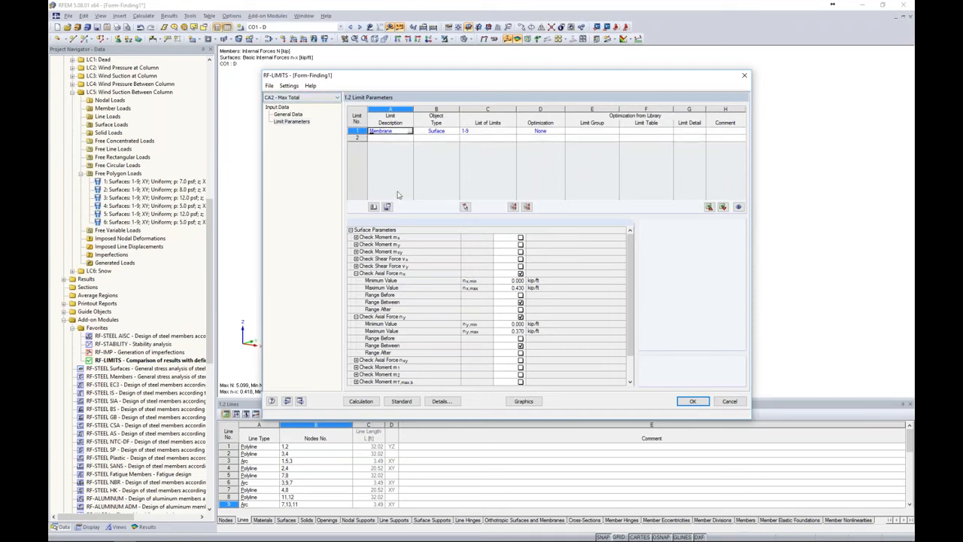
double_click(512, 287)
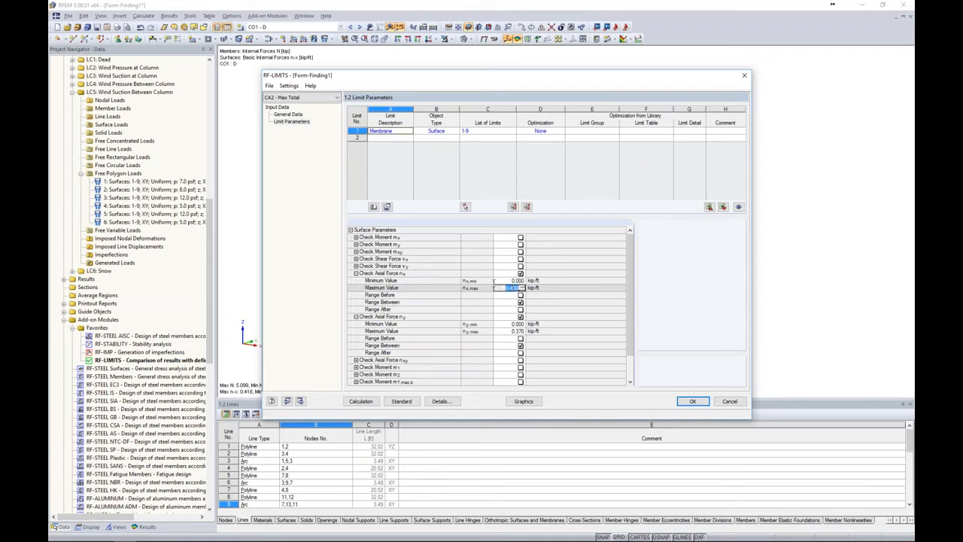
type("1.250")
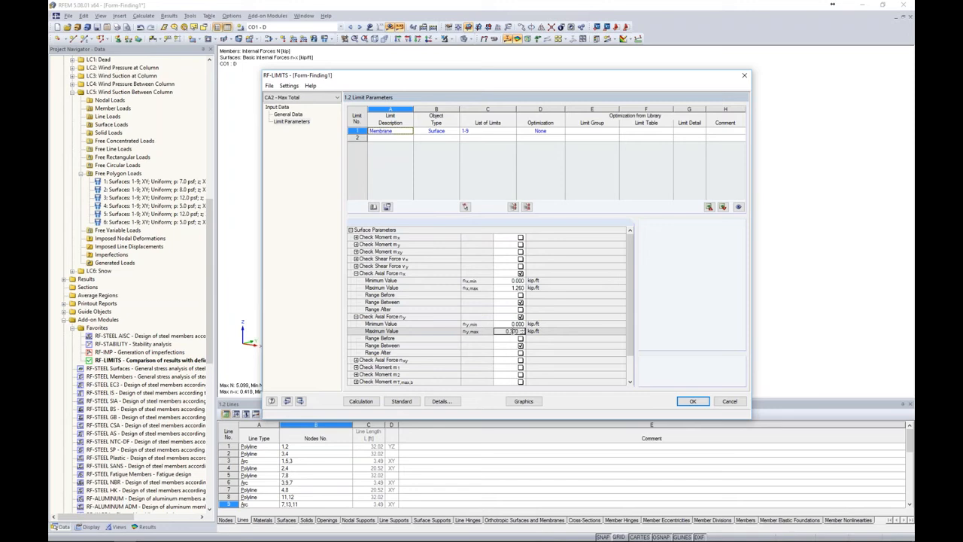
left_click(509, 332)
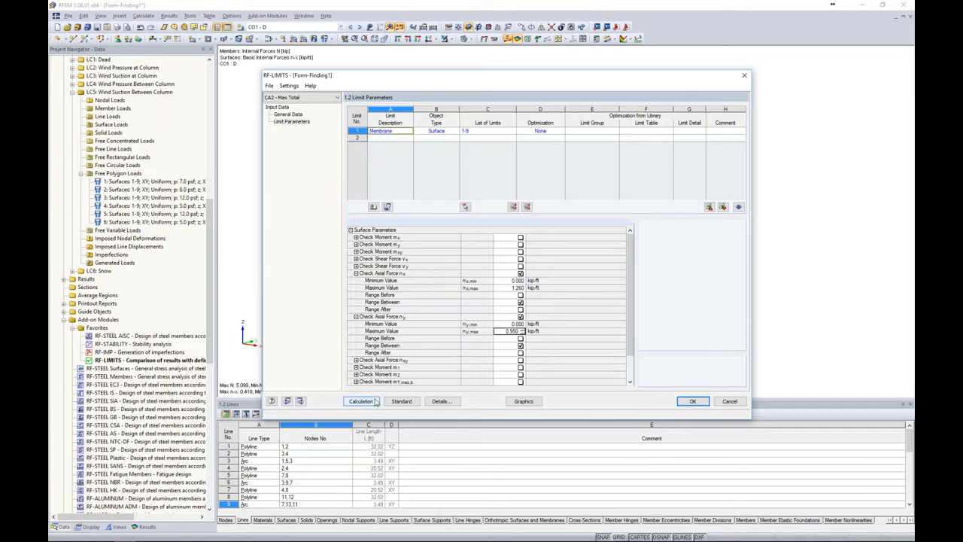
left_click(693, 402)
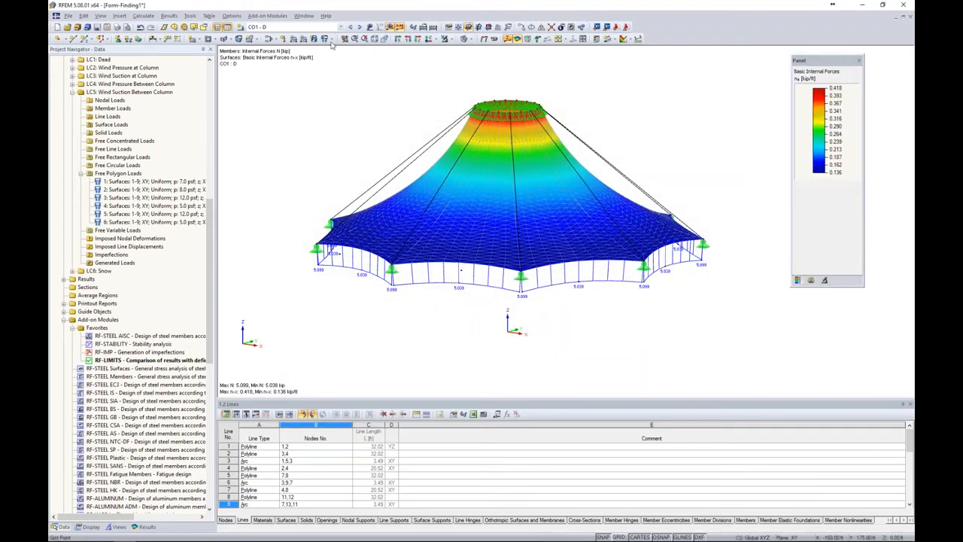
Switch to the Form-Finding 2 model and bring its add-on modules into view in the project navigator
left_click(304, 16)
left_click(325, 129)
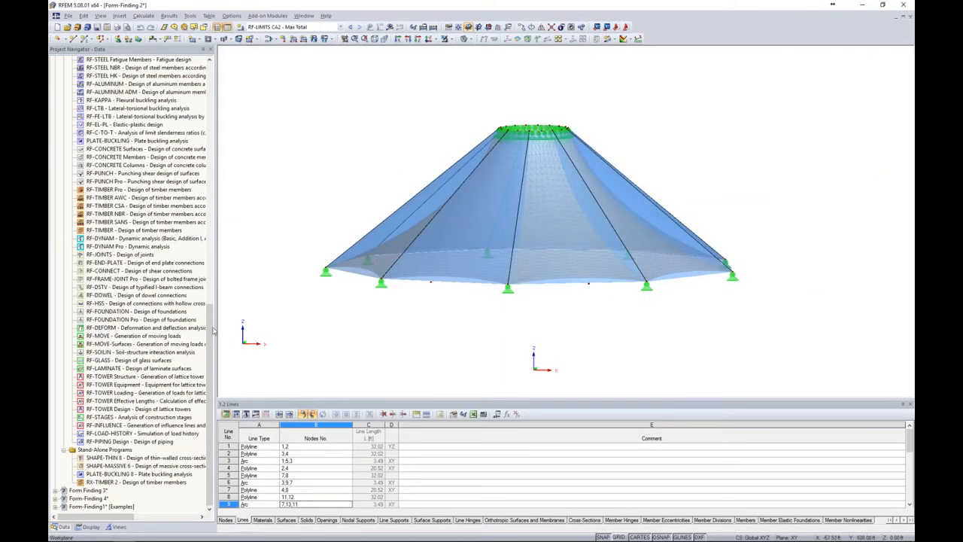
left_click_drag(211, 347, 216, 162)
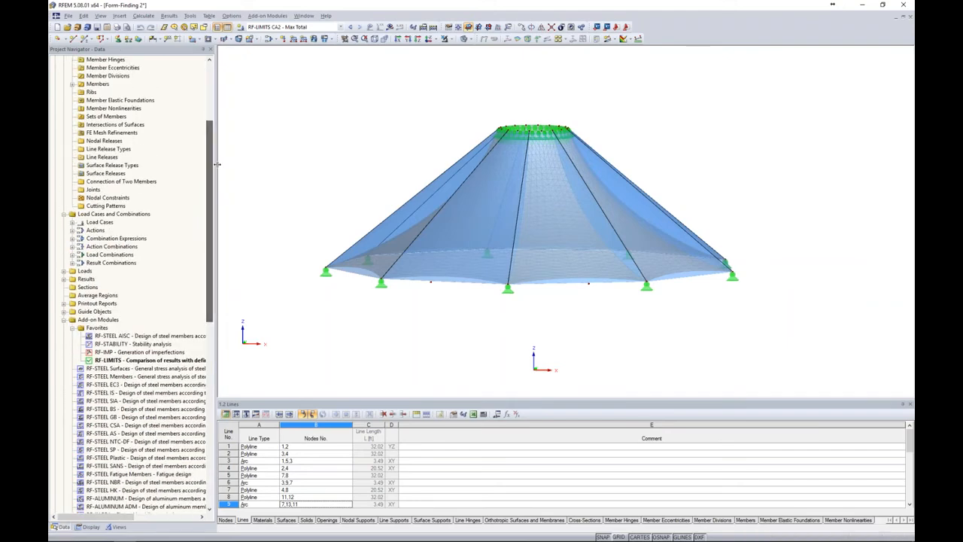
Review the limit parameters and the checks by loading of the Max Total case in RF-LIMITS for Form-Finding 2
double_click(132, 362)
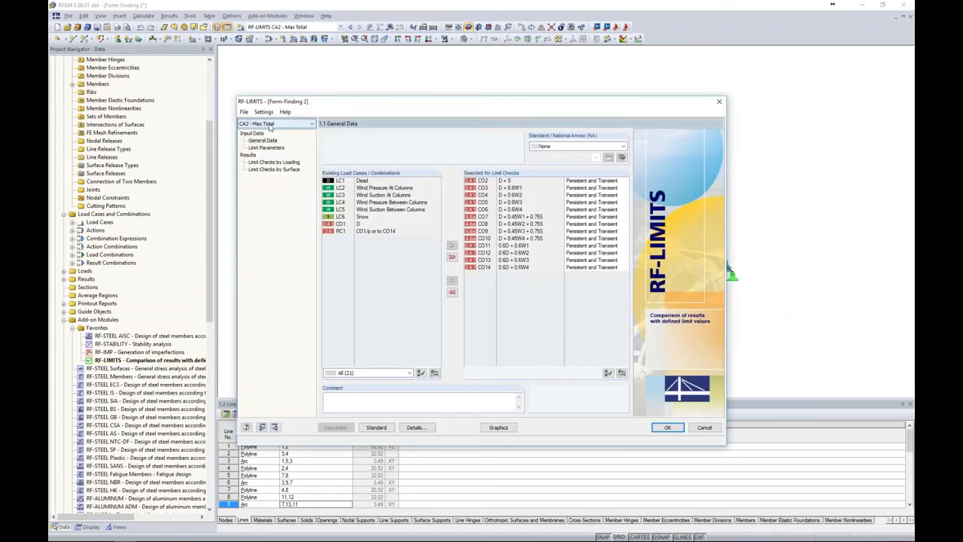
left_click(263, 148)
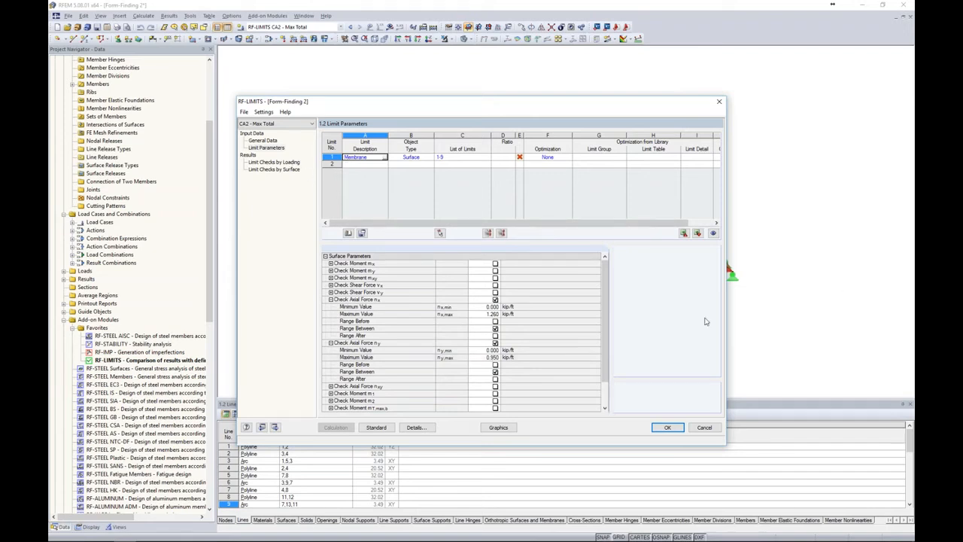
left_click(274, 162)
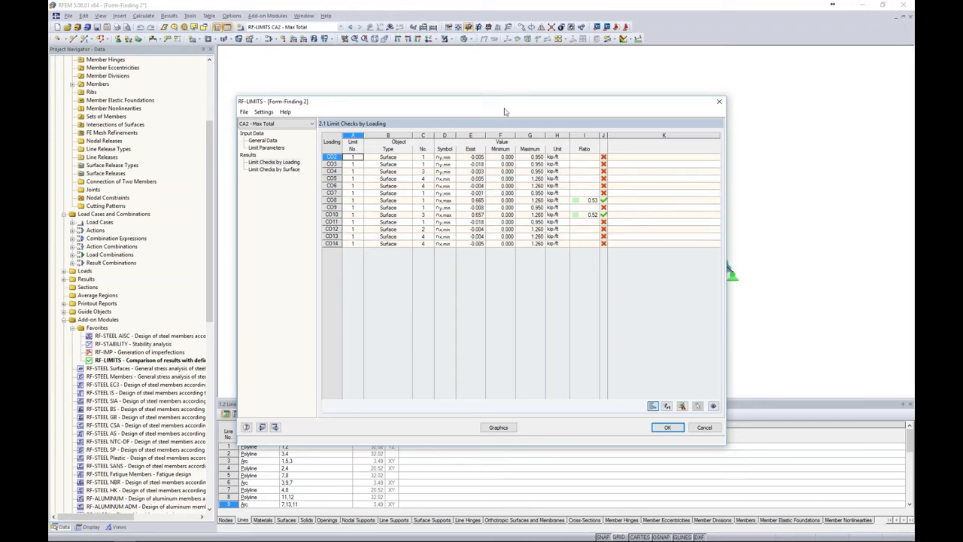
left_click_drag(505, 107, 530, 239)
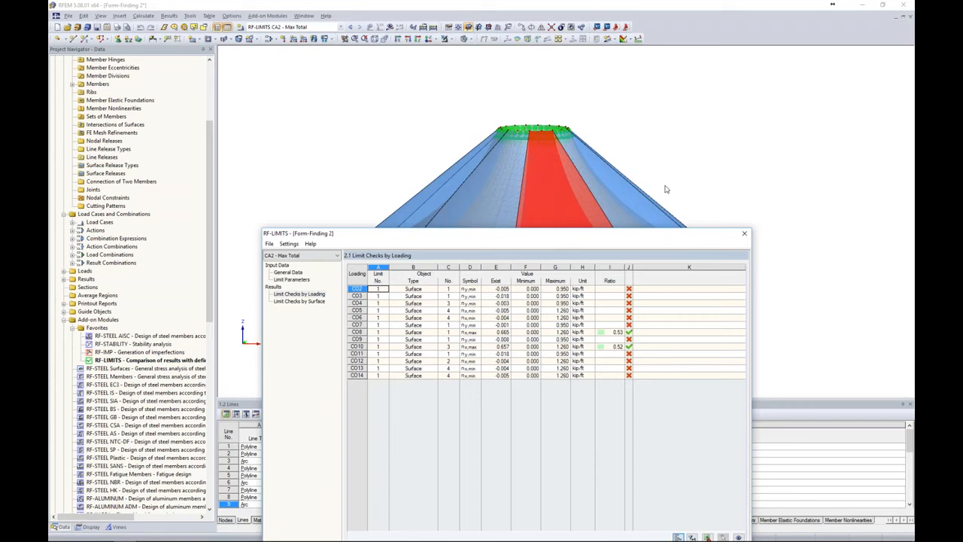
left_click_drag(614, 235, 631, 103)
Set the distribution of internal forces to constant on elements in the RF-LIMITS details and recalculate the Max Total limit checks
left_click(305, 140)
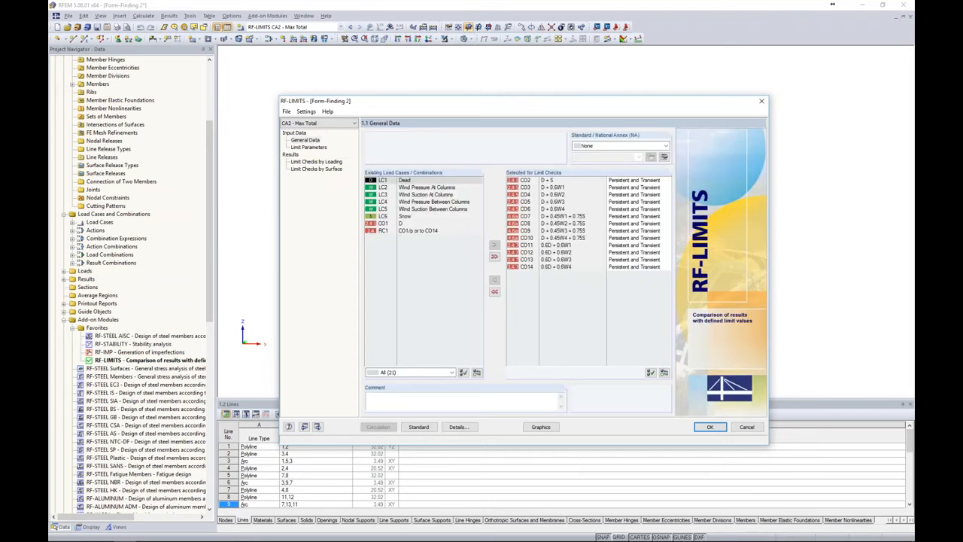
left_click(459, 426)
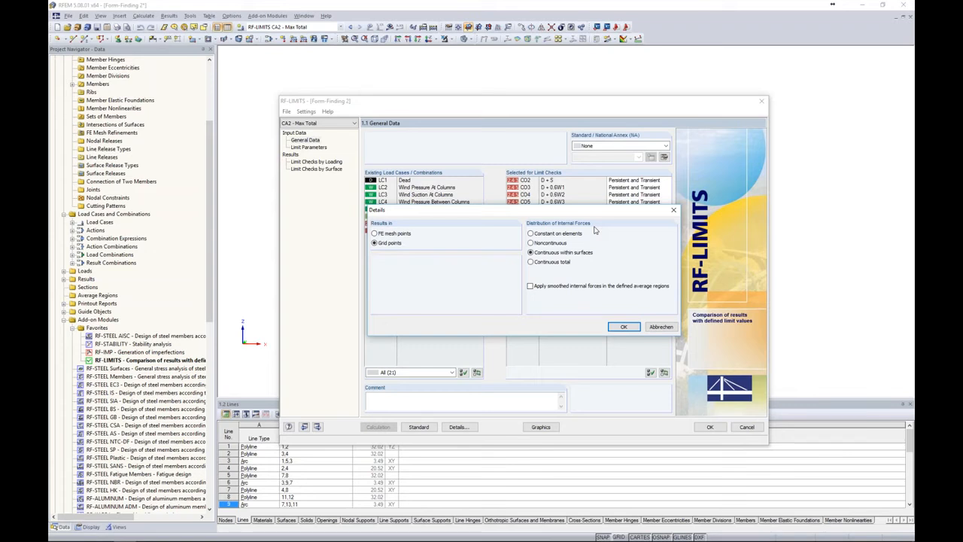
left_click(561, 235)
left_click(618, 329)
left_click(492, 287)
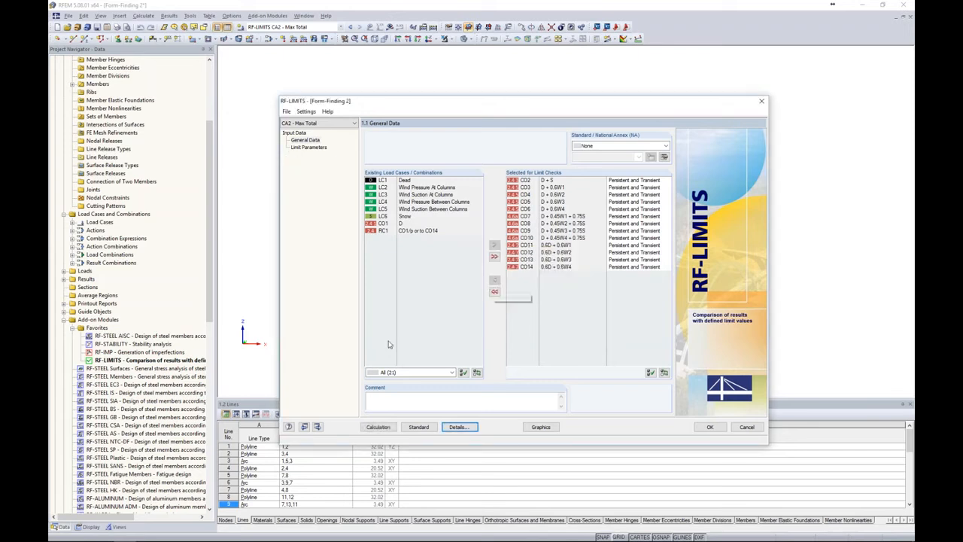
left_click(378, 427)
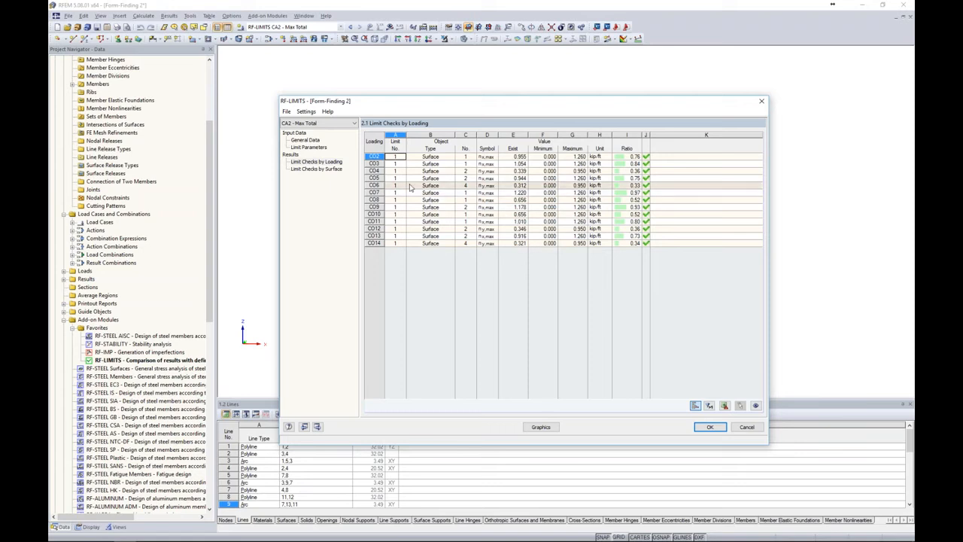
Copy the Max Total case in RF-LIMITS to a new case 3 described as Max Snow
left_click(286, 111)
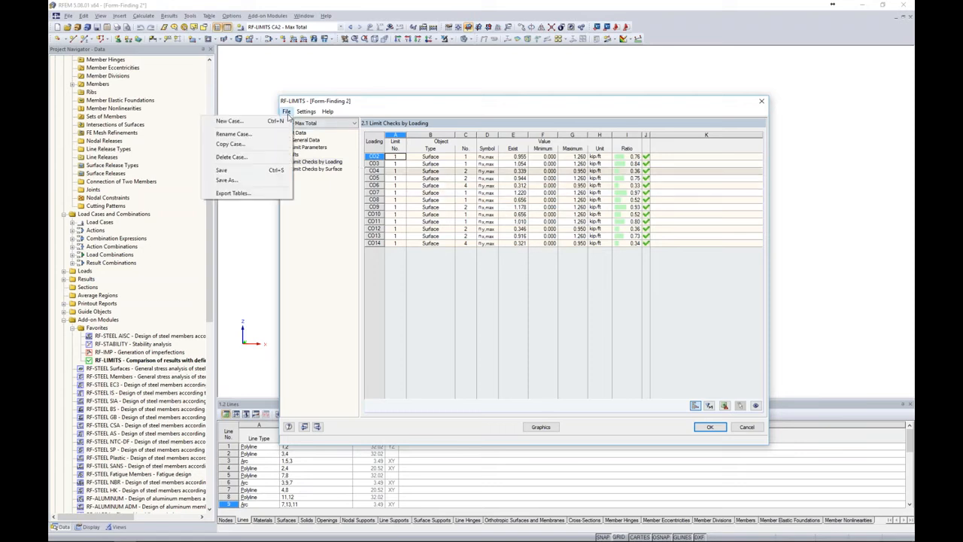
left_click(276, 145)
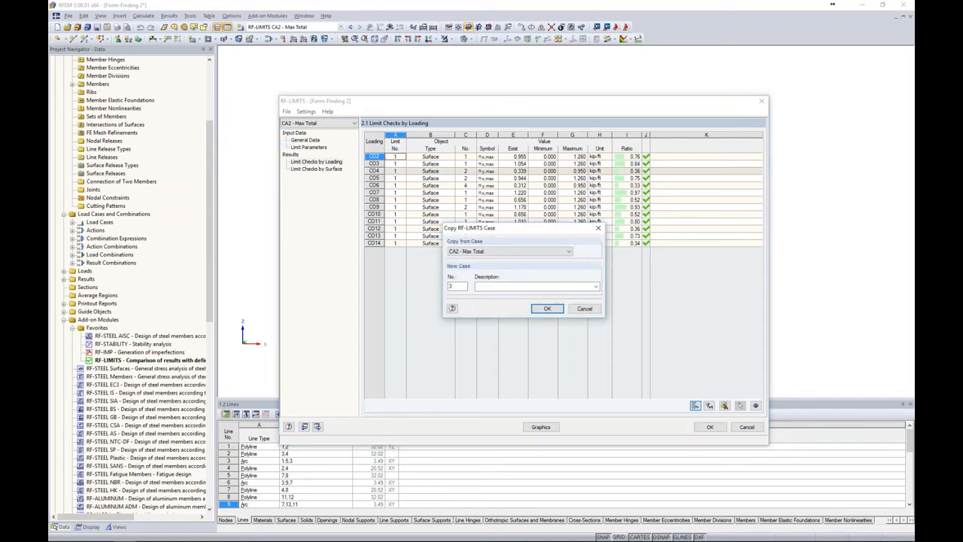
type("Max Snow")
left_click(541, 308)
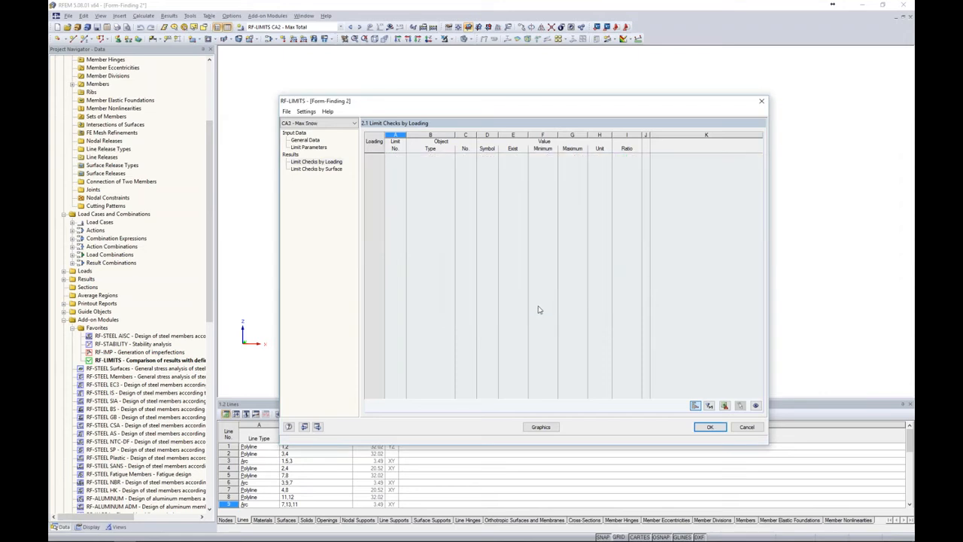
Clear the loadings selected for the Max Snow limit checks and select only combination CO2 (D + S)
left_click(314, 141)
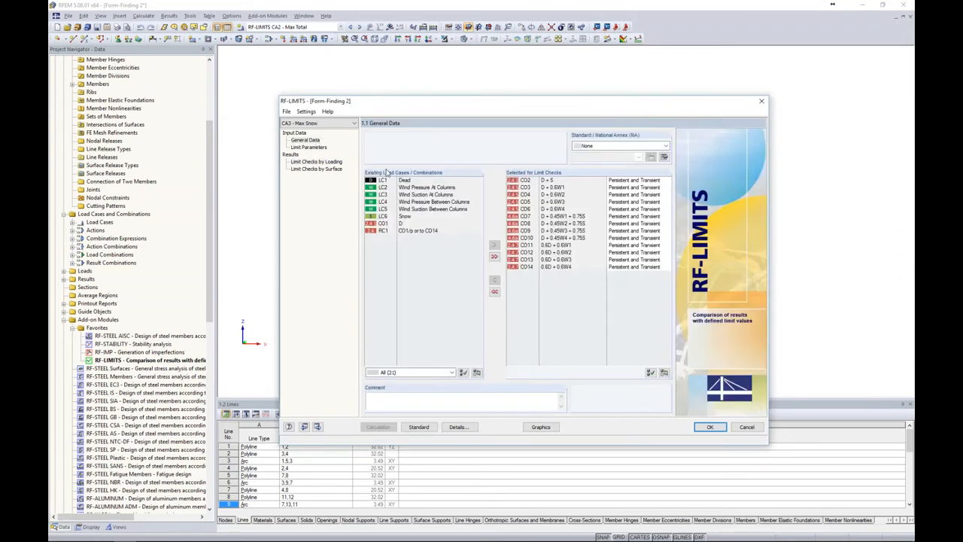
left_click(494, 291)
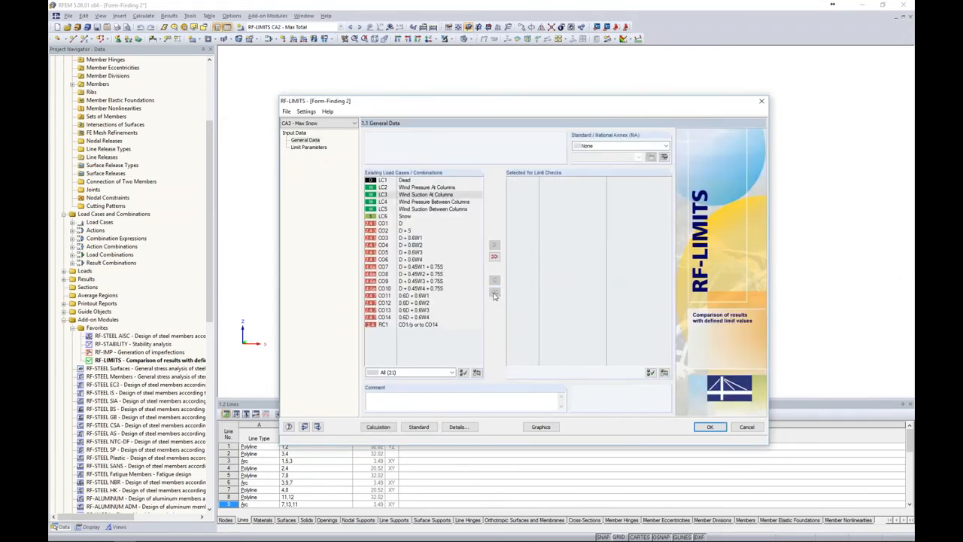
double_click(410, 230)
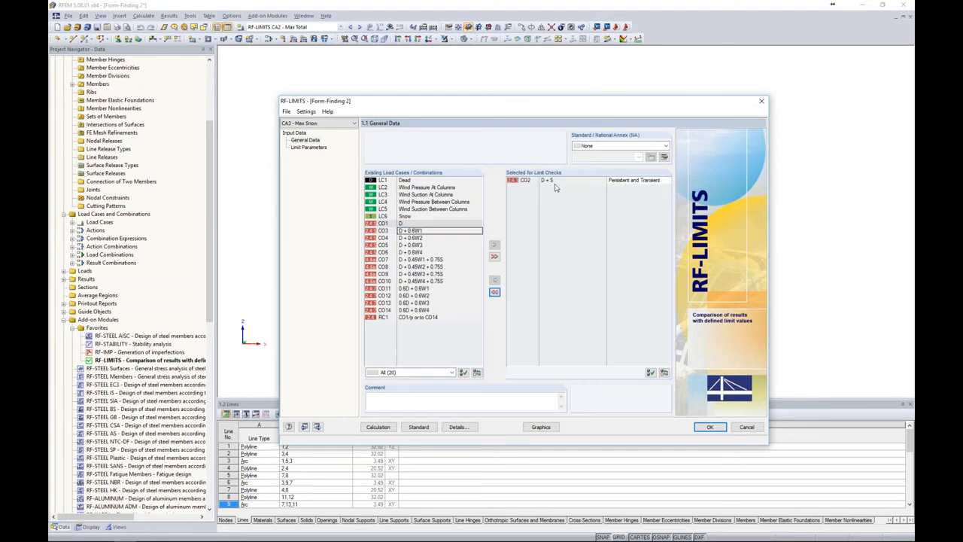
Set the Max Snow membrane limit maximums to 1.000 kip/ft for n-x and 0.72 kip/ft for n-y, and calculate the limit checks
left_click(315, 148)
left_click(530, 313)
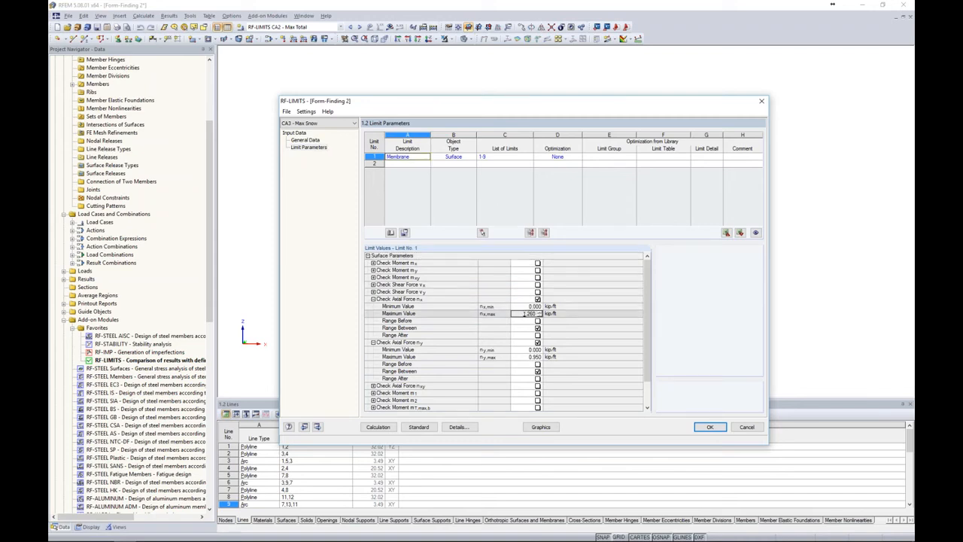
left_click(531, 357)
type("0.5")
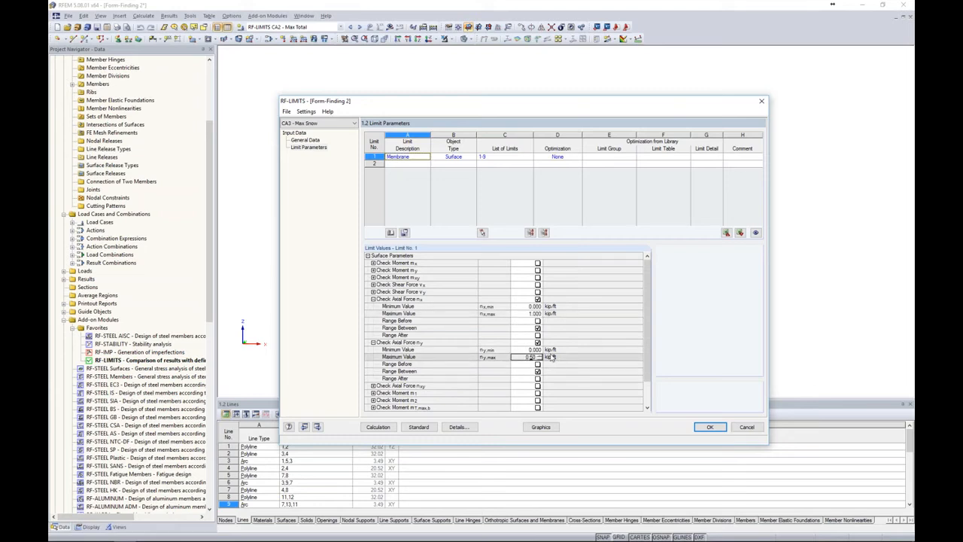
key("BackSpace")
key("BackSpace")
type(".72")
left_click(572, 380)
left_click(378, 427)
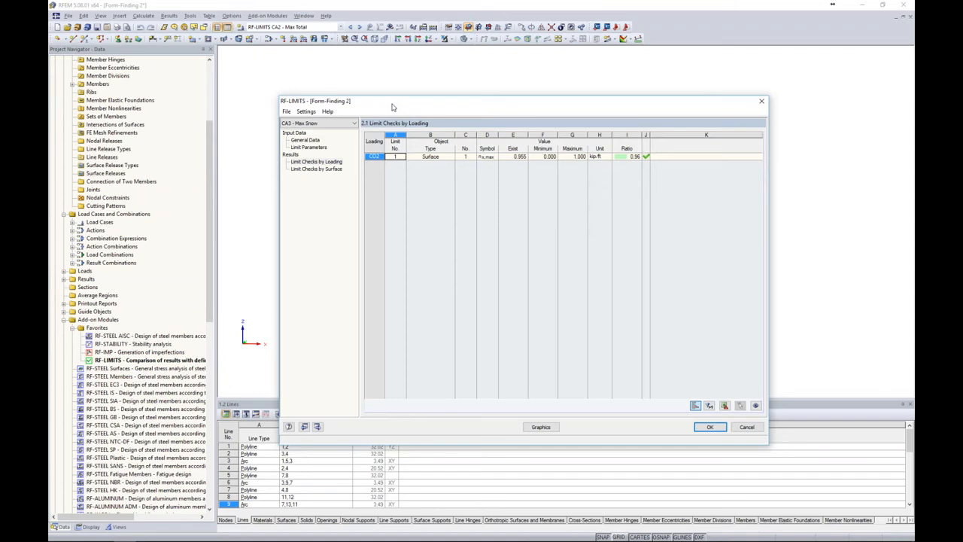
left_click_drag(392, 108, 383, 93)
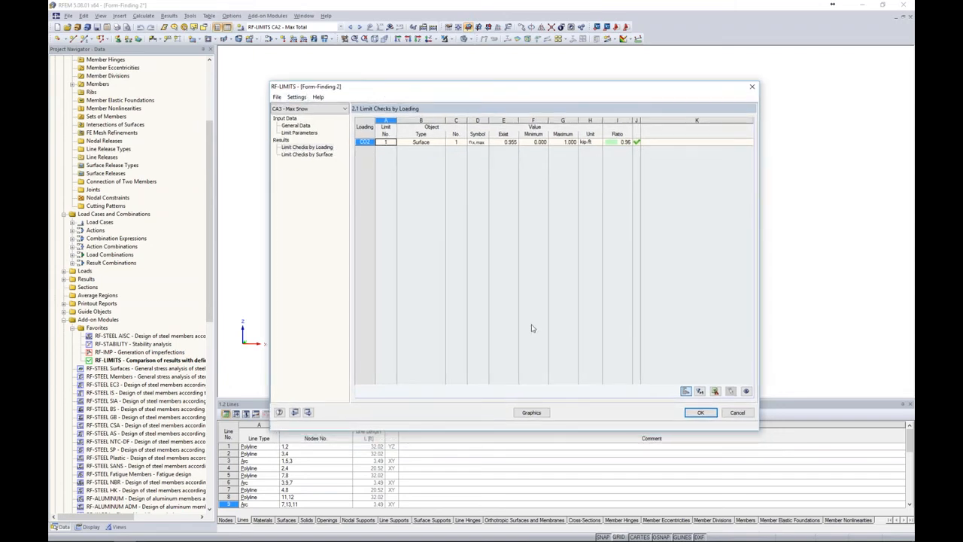
Create a new RF-LIMITS case 4 described as Cables with result combination RC1 selected for its limit checks
left_click(278, 98)
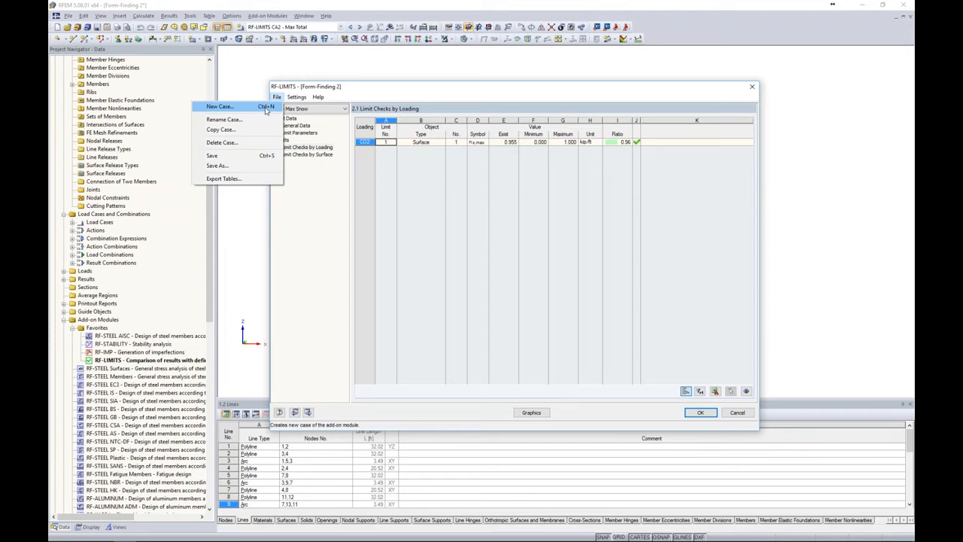
left_click(265, 109)
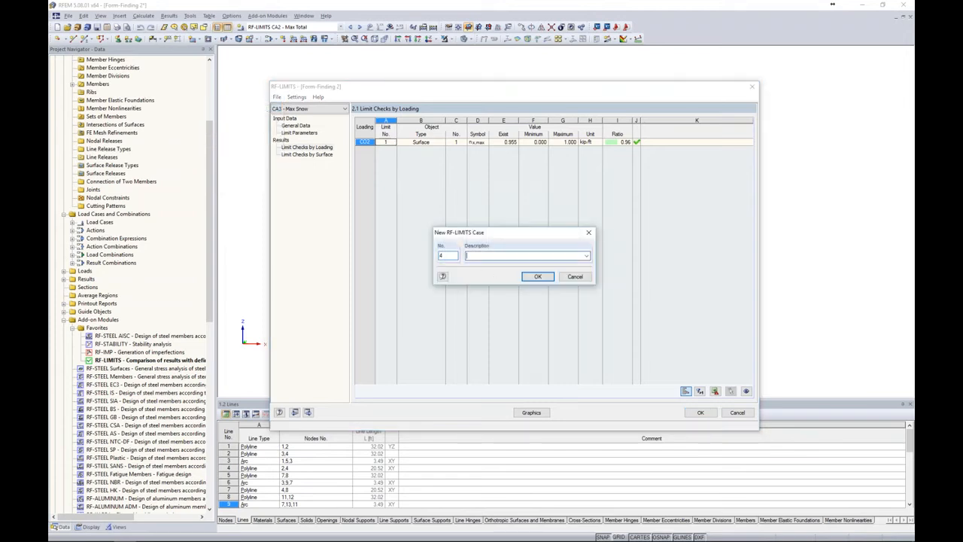
type("Cables")
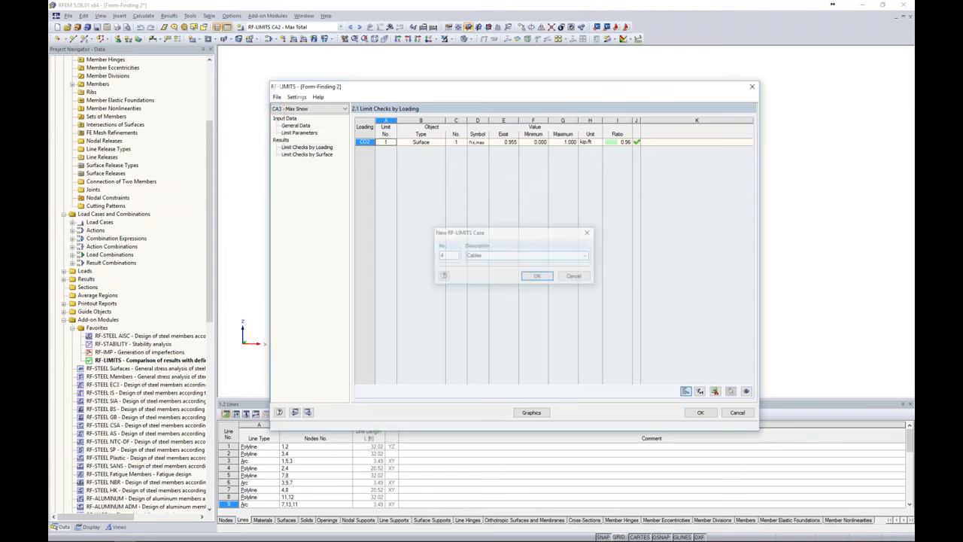
key("Return")
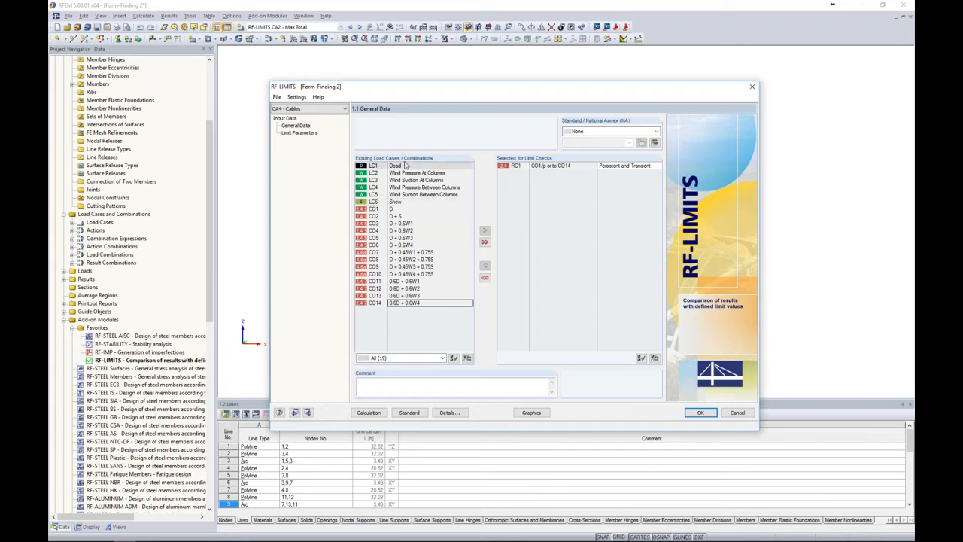
Define a limit described as Cables with object type Member for members 1-9, without optimization
left_click(299, 134)
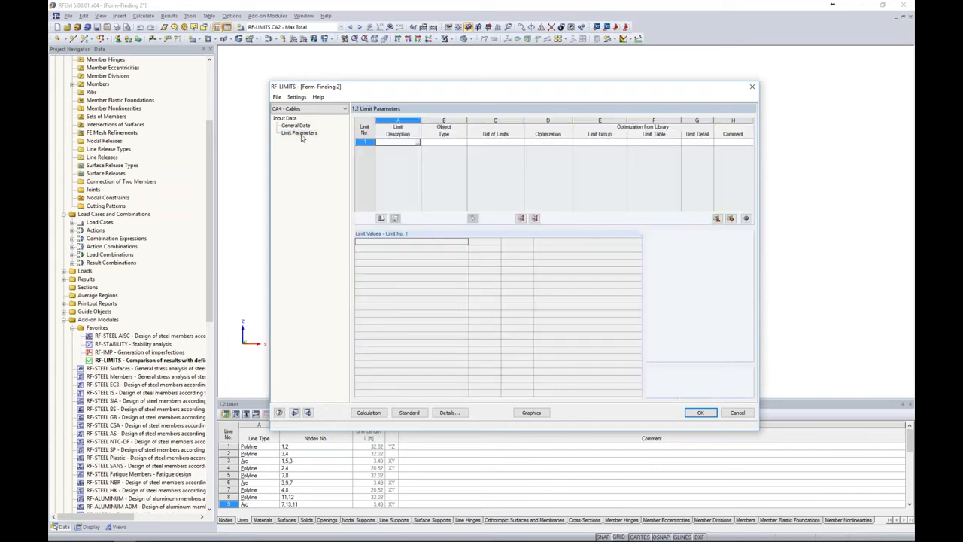
left_click(397, 141)
type("Cables")
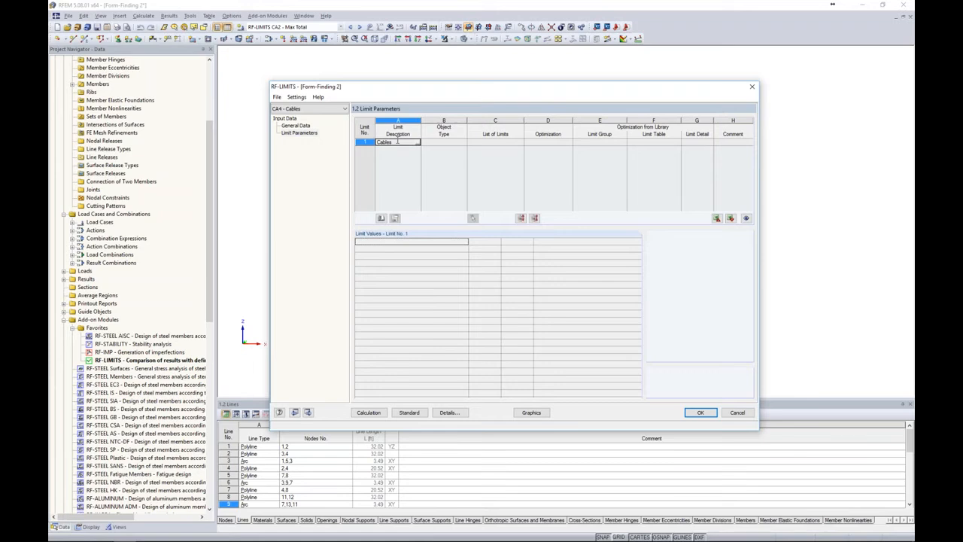
left_click(440, 143)
left_click(464, 143)
left_click(452, 159)
left_click(482, 141)
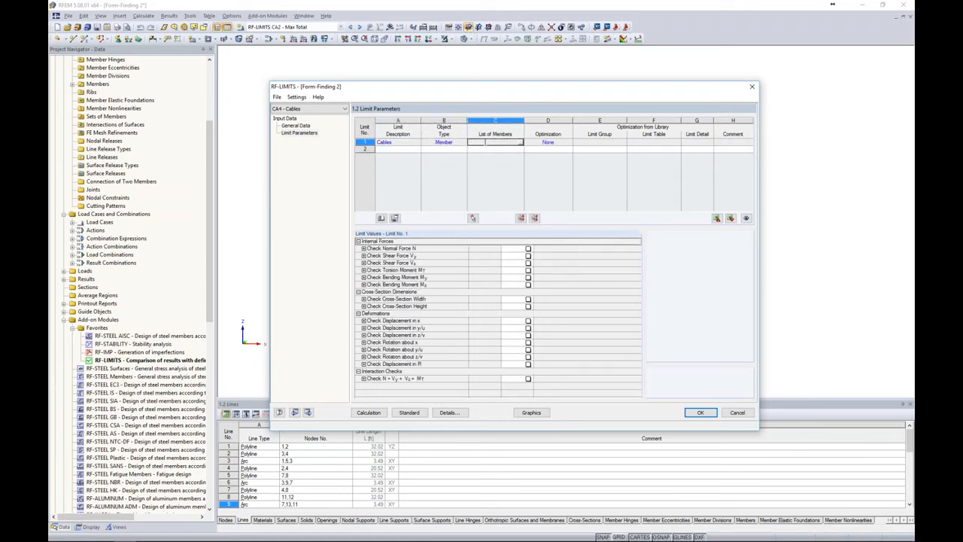
type("1-5")
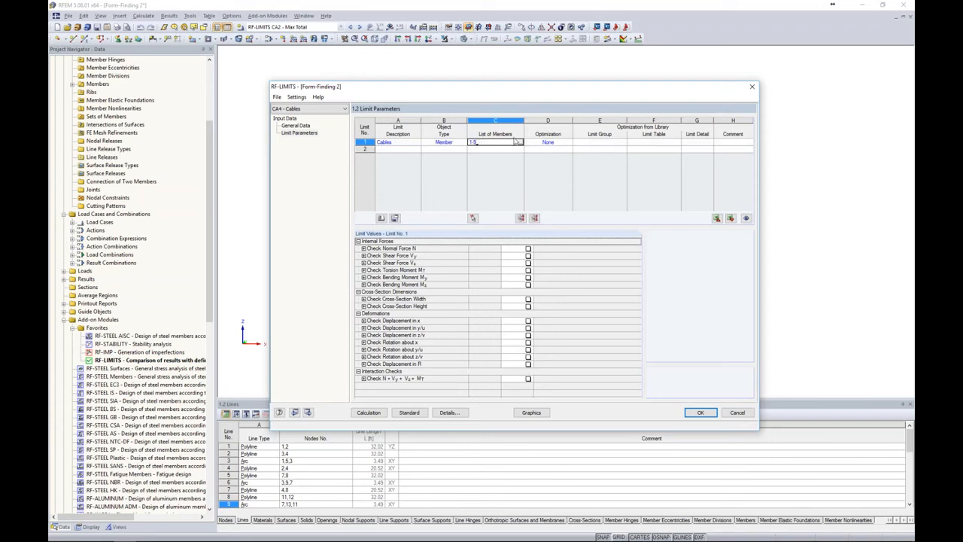
left_click(545, 142)
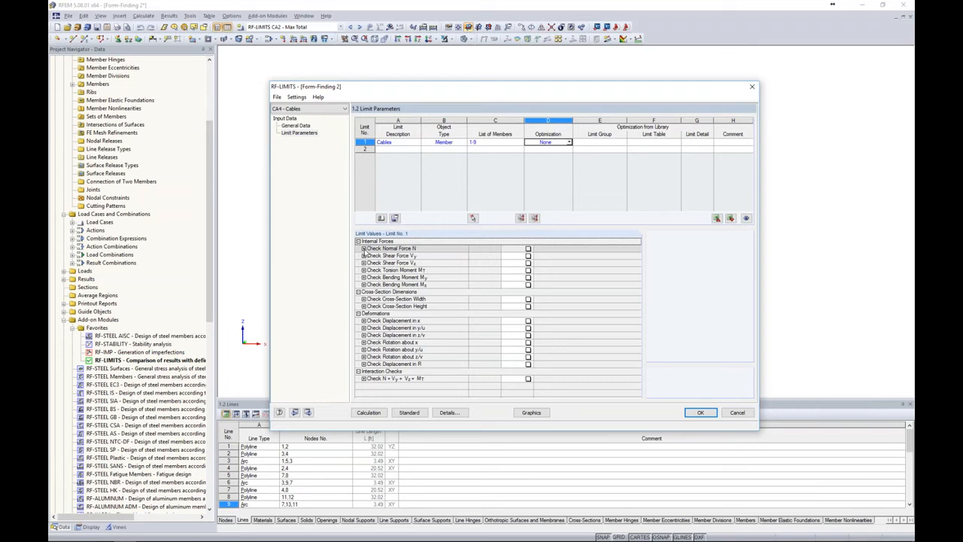
Enable the normal force N check for the cables with a 13.710 kip maximum and the range between, and calculate the limit checks
left_click(364, 250)
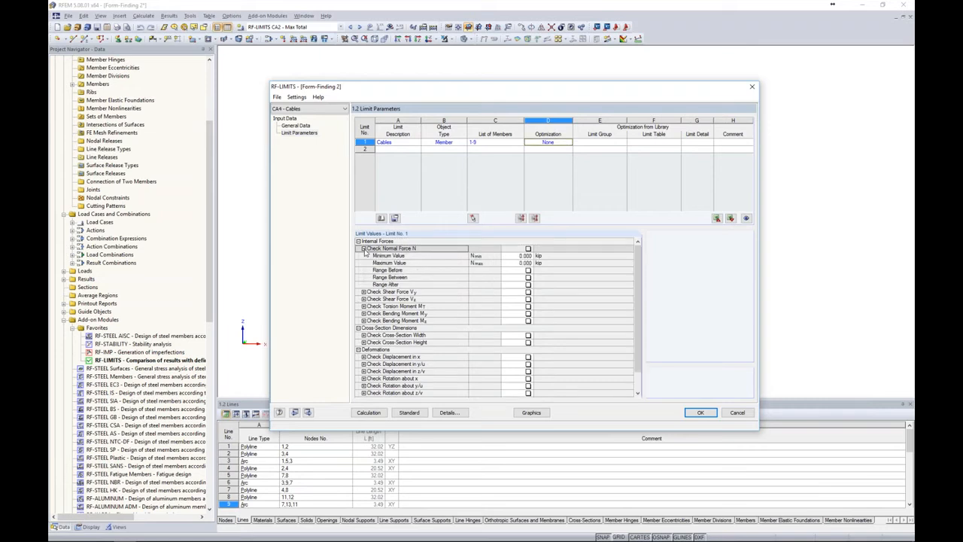
left_click(528, 250)
left_click(528, 249)
left_click(519, 262)
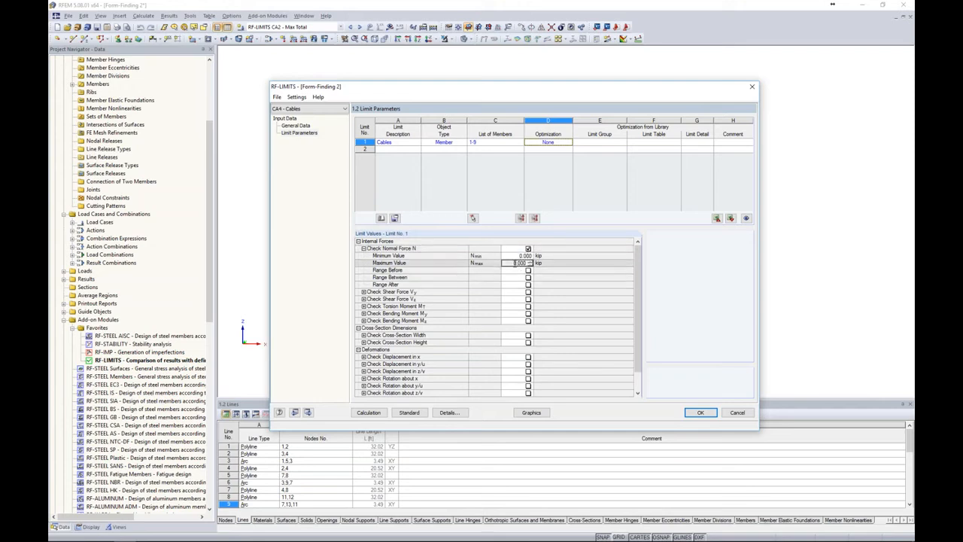
type("13000")
type(".71")
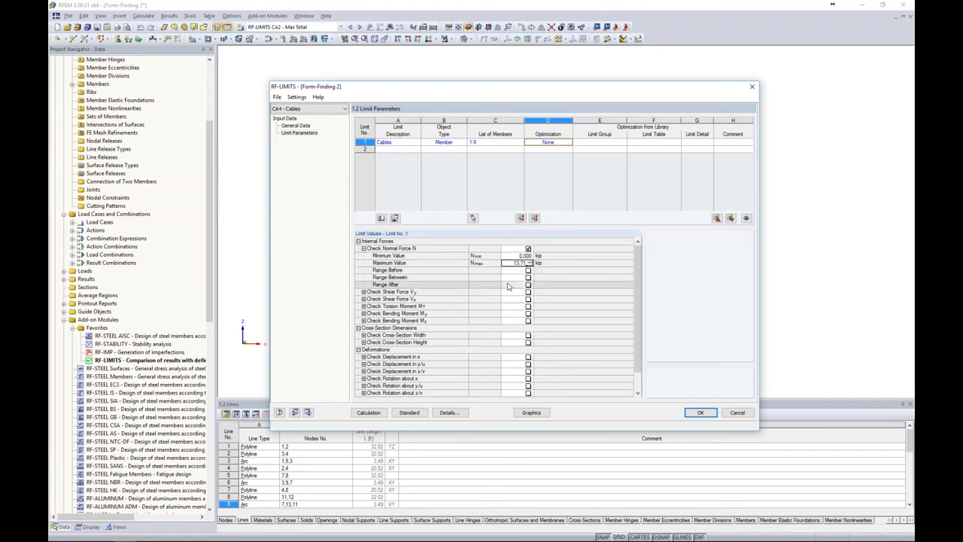
left_click(528, 278)
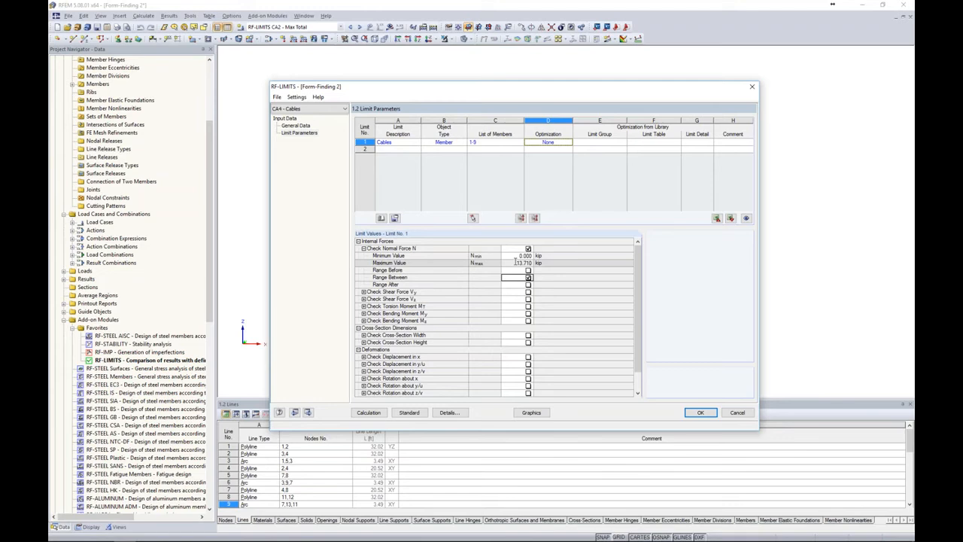
left_click(376, 413)
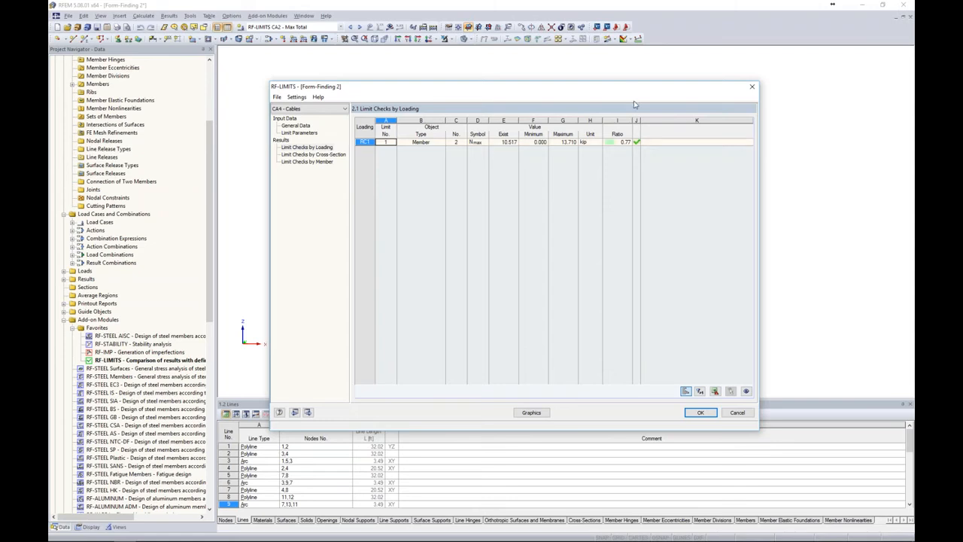
Accept the RF-LIMITS cases, open the support type of the nodal support at node 4, and view the nonlinearity options for uZ
left_click(701, 414)
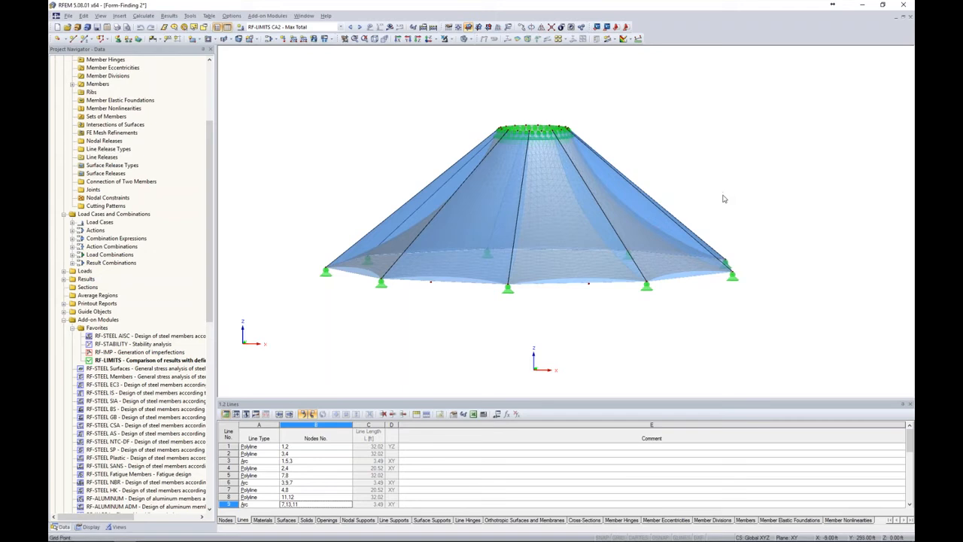
double_click(647, 290)
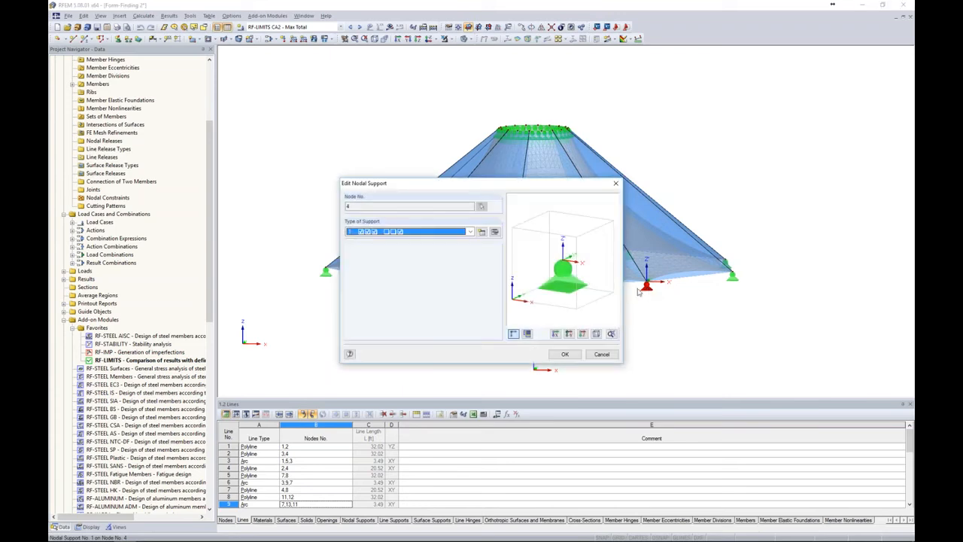
left_click(495, 233)
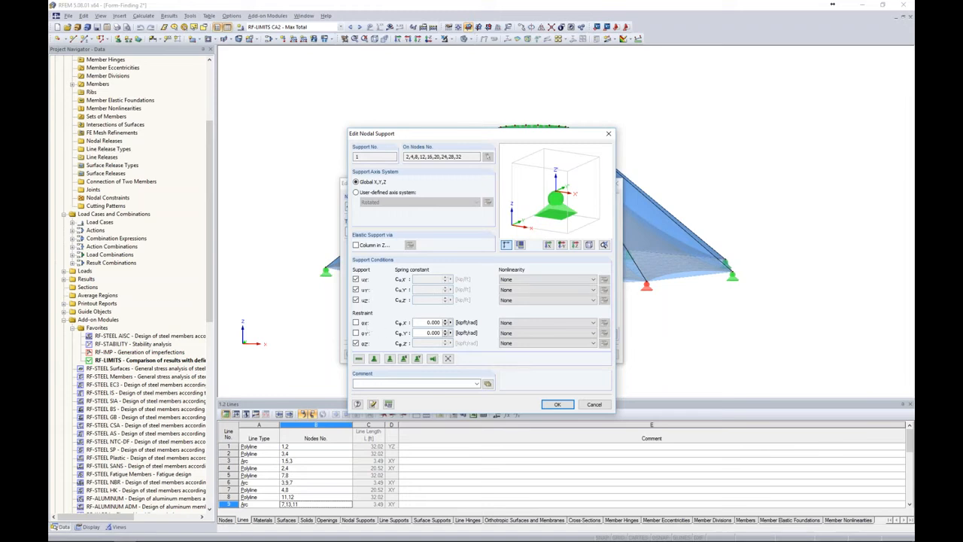
left_click(524, 301)
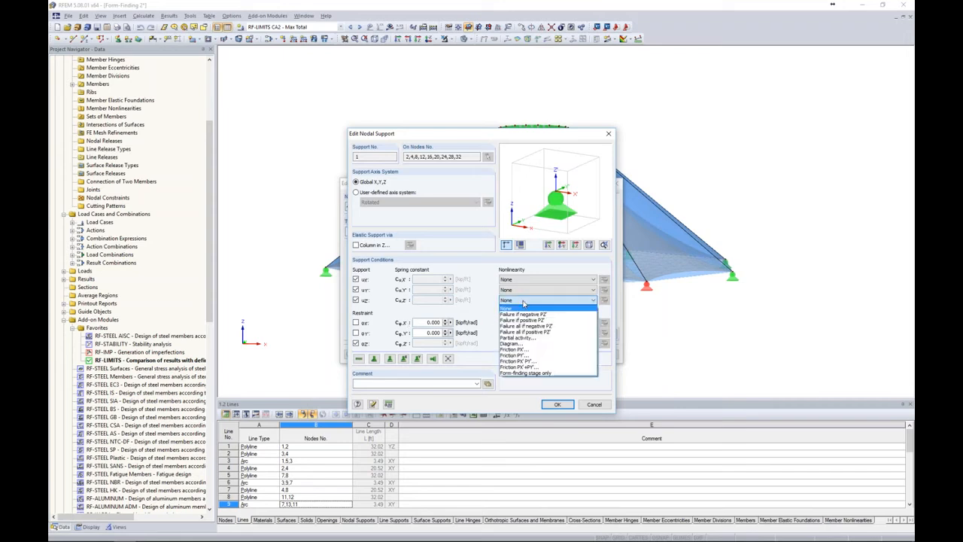
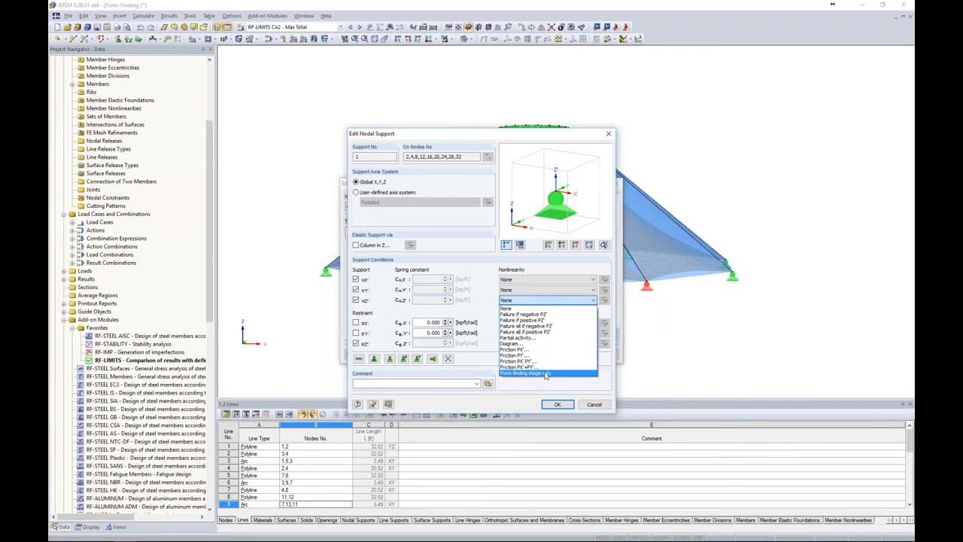
Leave the uZ nonlinearity options and close the nodal support settings without applying any change
left_click(574, 385)
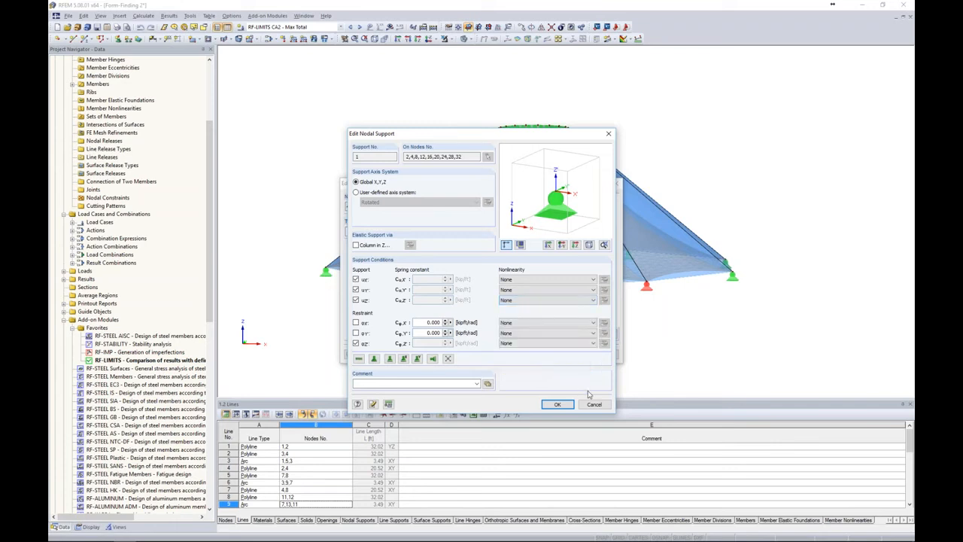
left_click(592, 405)
left_click(601, 355)
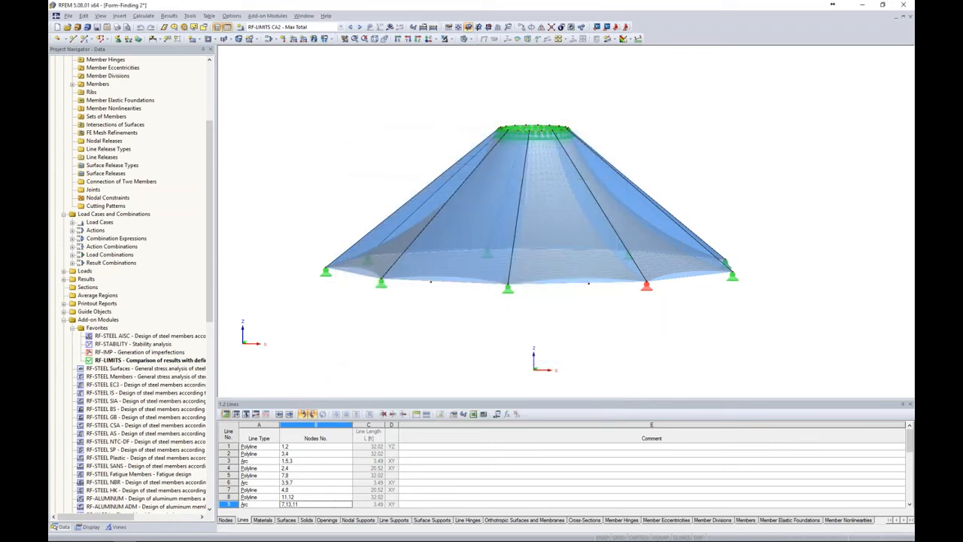
Delete the nodal support assigned to nodes 2,4,8,12,16,20,24,28,32, accepting the removal of the results and FE mesh
scroll(183, 156, "up", 6)
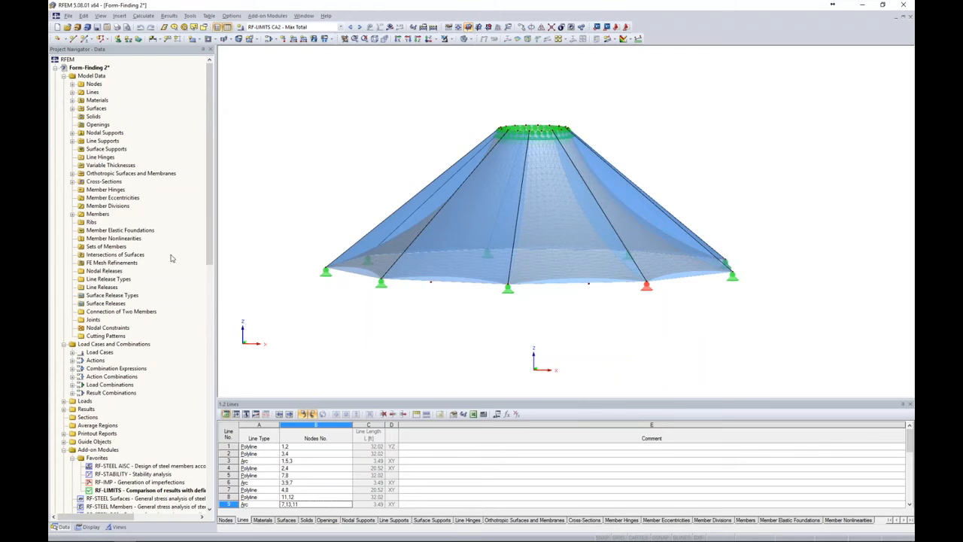
left_click(72, 133)
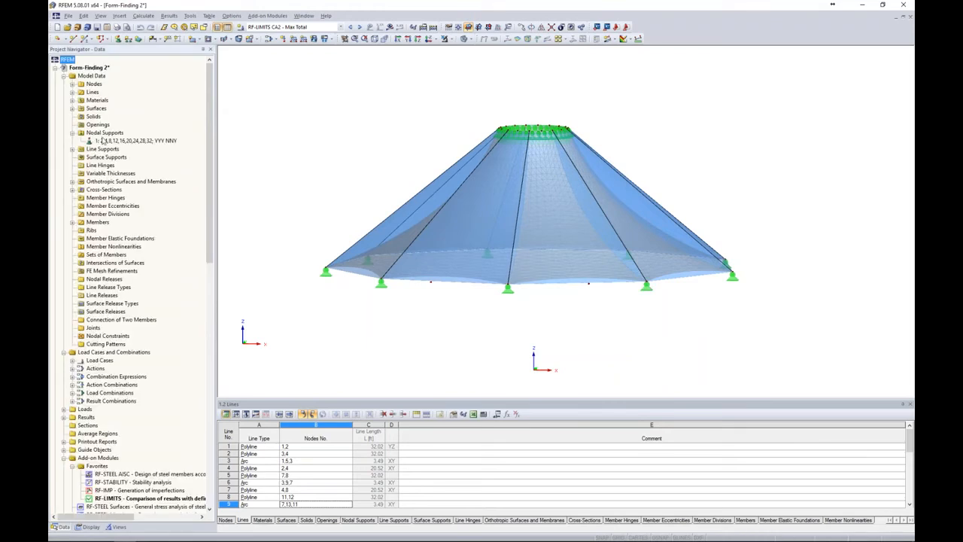
left_click(105, 143)
right_click(105, 143)
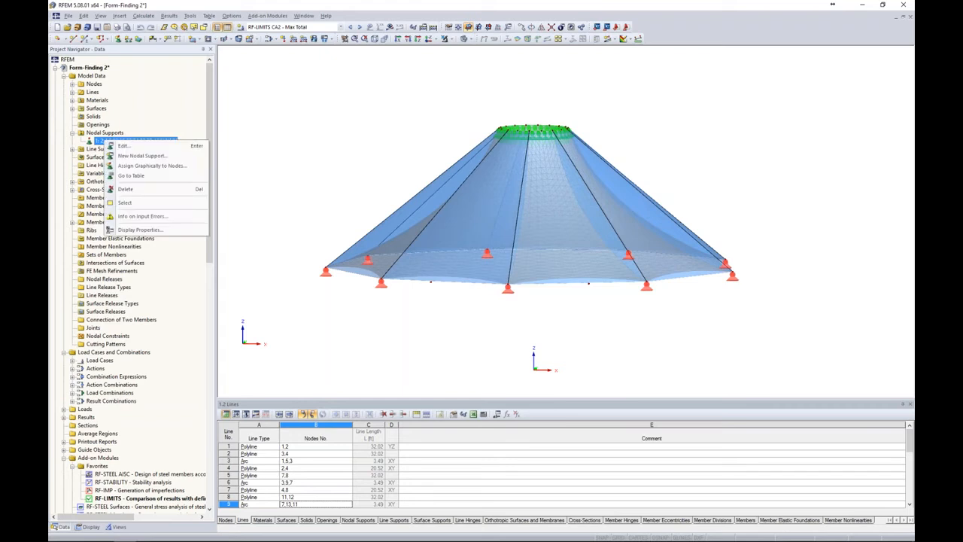
left_click(125, 190)
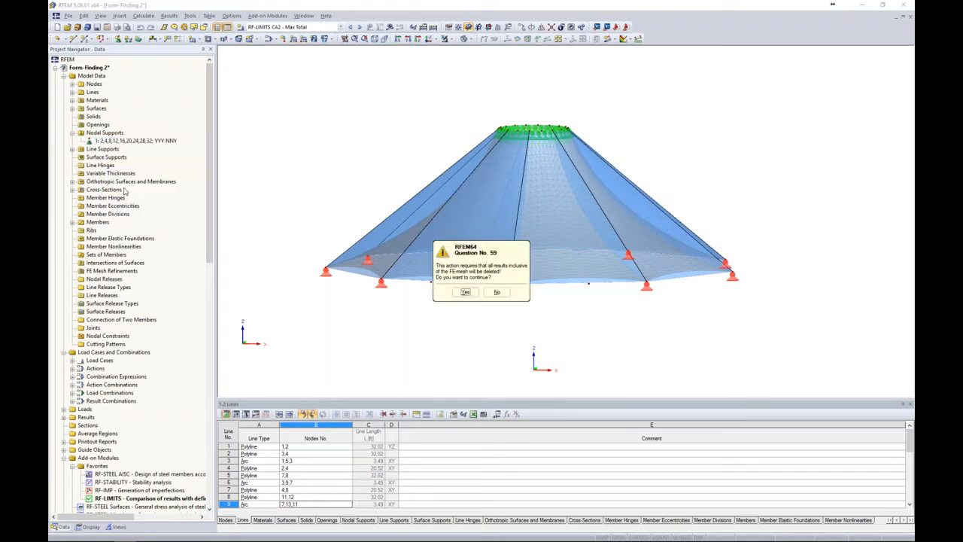
left_click(462, 295)
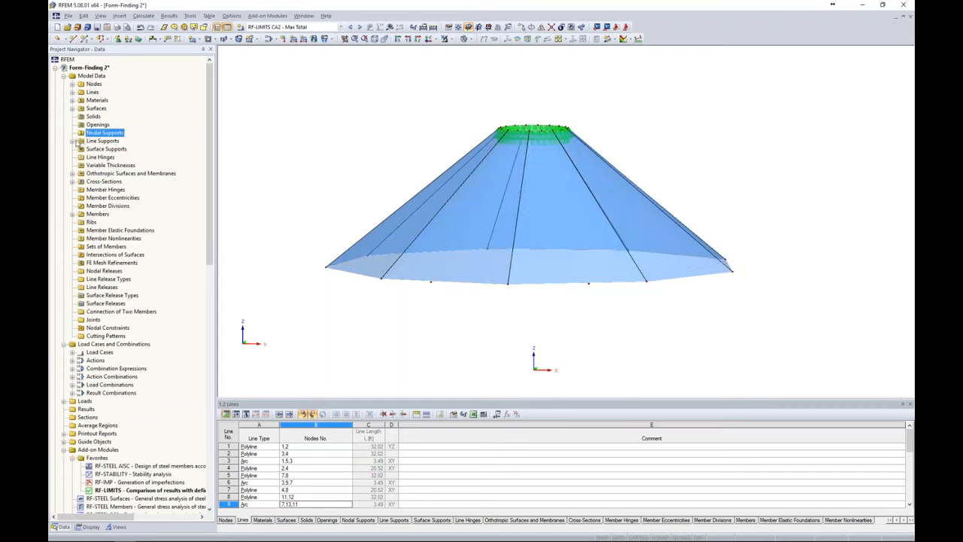
Delete the line support along the upper ring of the cone
left_click(72, 141)
left_click(98, 149)
right_click(104, 149)
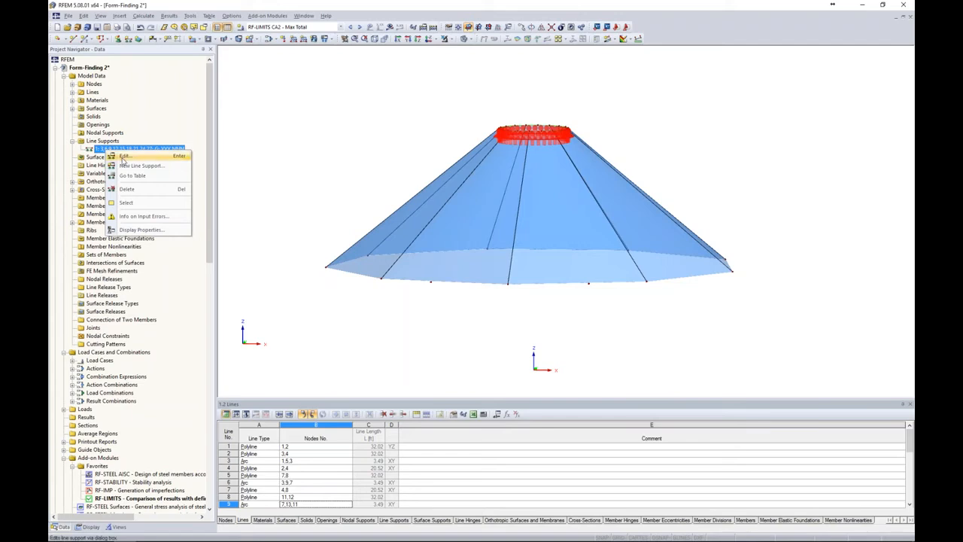
left_click(125, 189)
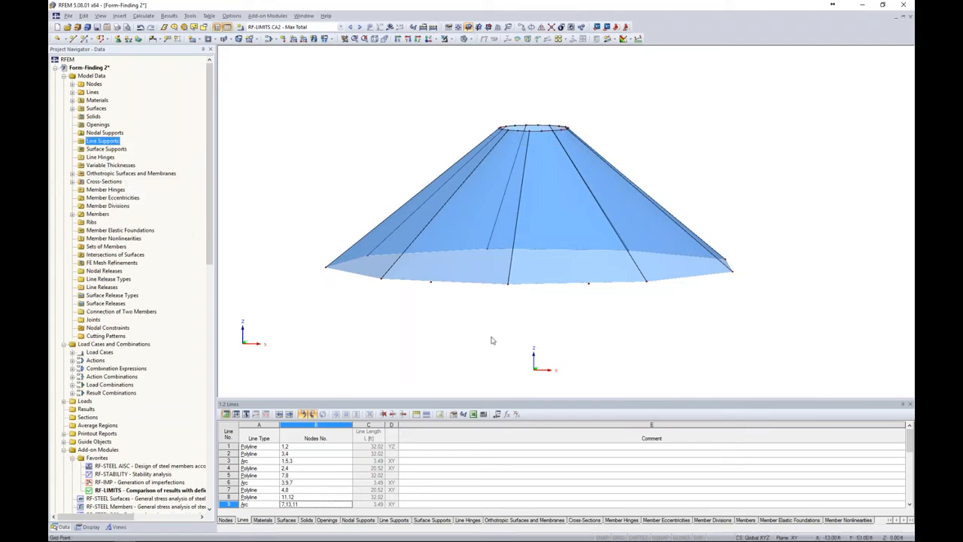
Set up a rotated copy of an outer base node about the global Z axis with 3 copies at 120°
left_click(428, 39)
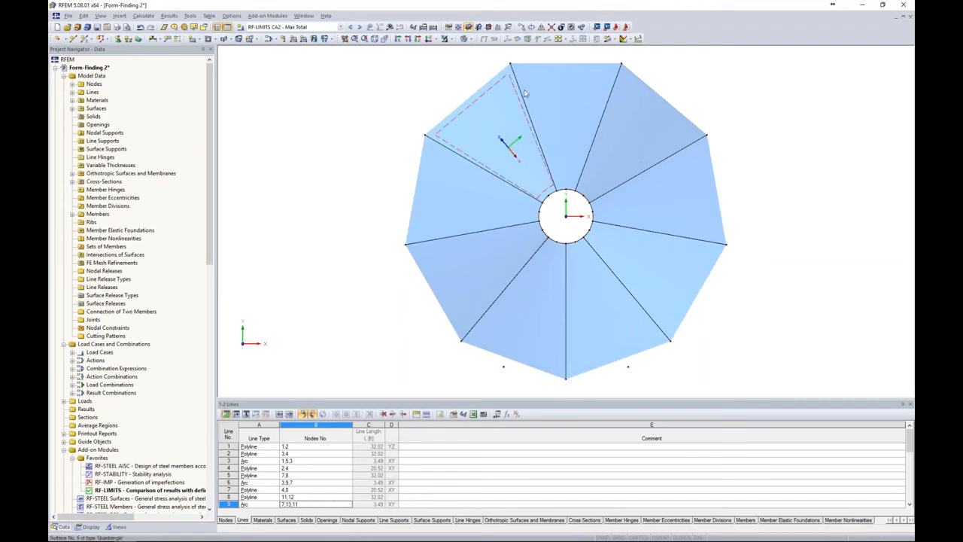
left_click(530, 27)
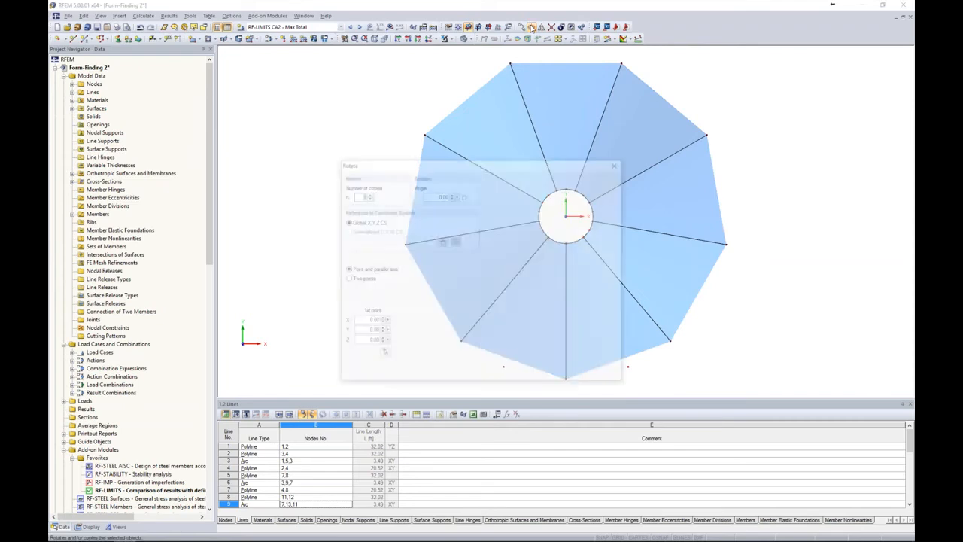
type("1")
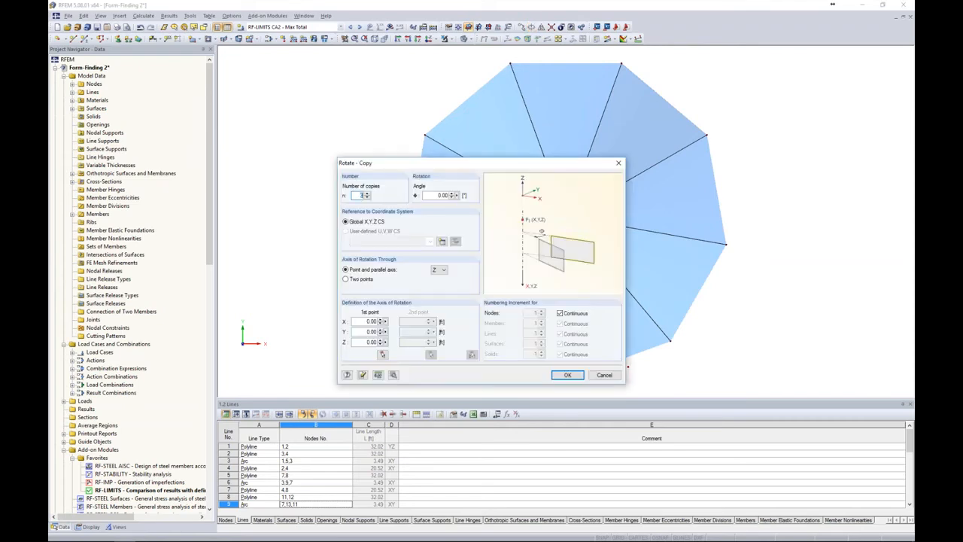
key("Tab")
type("120")
Enable arc lines and new members between the node copies, with AISC 14 section Round HSS 10.75x0.250 for the beam template member
left_click(393, 374)
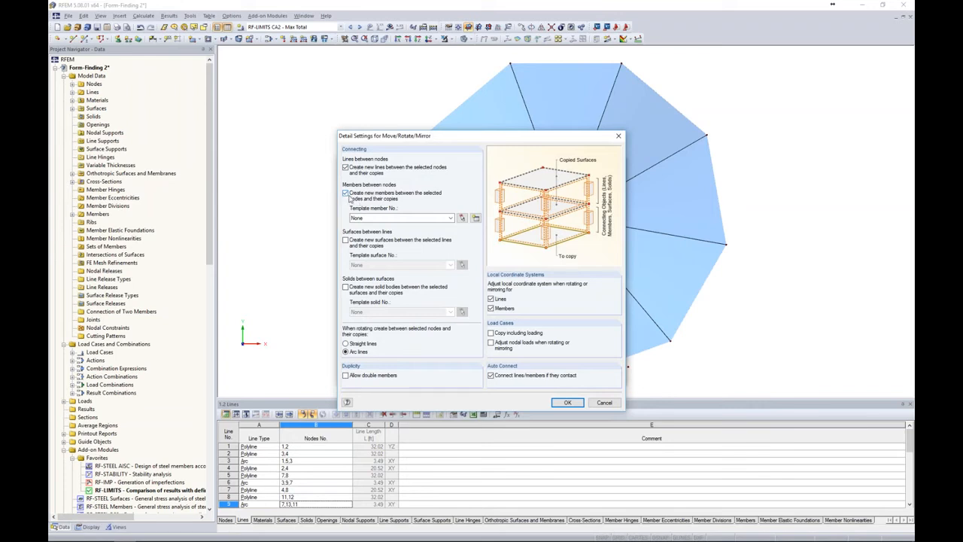
left_click(476, 219)
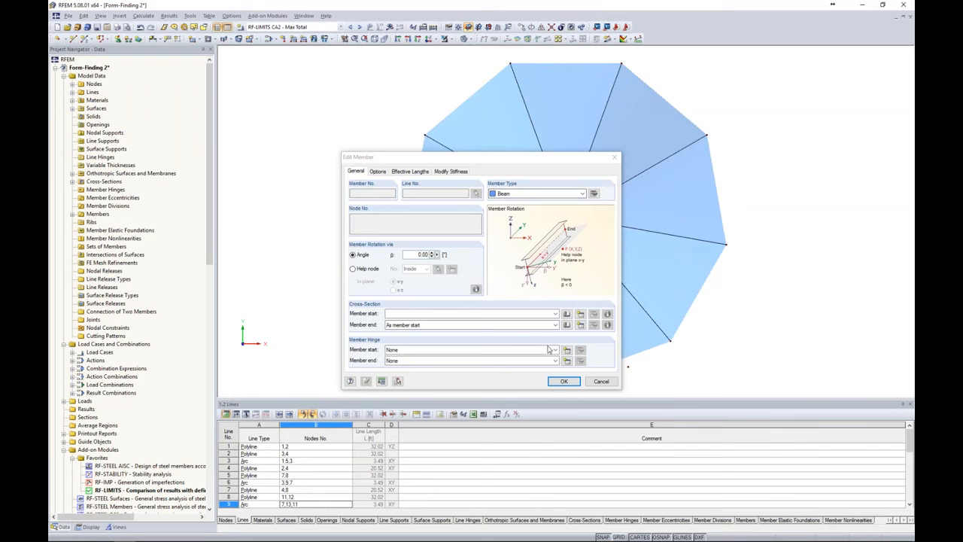
left_click(567, 315)
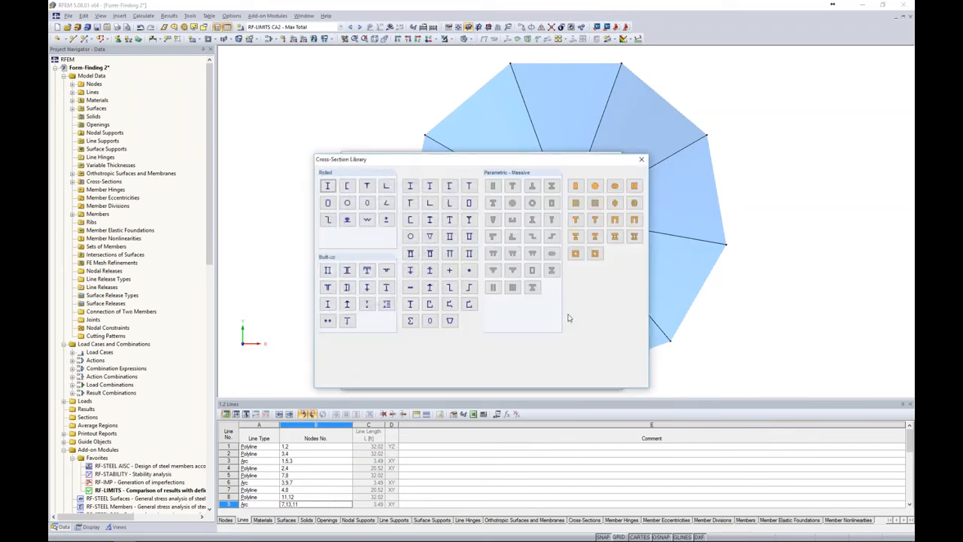
left_click_drag(433, 163, 429, 145)
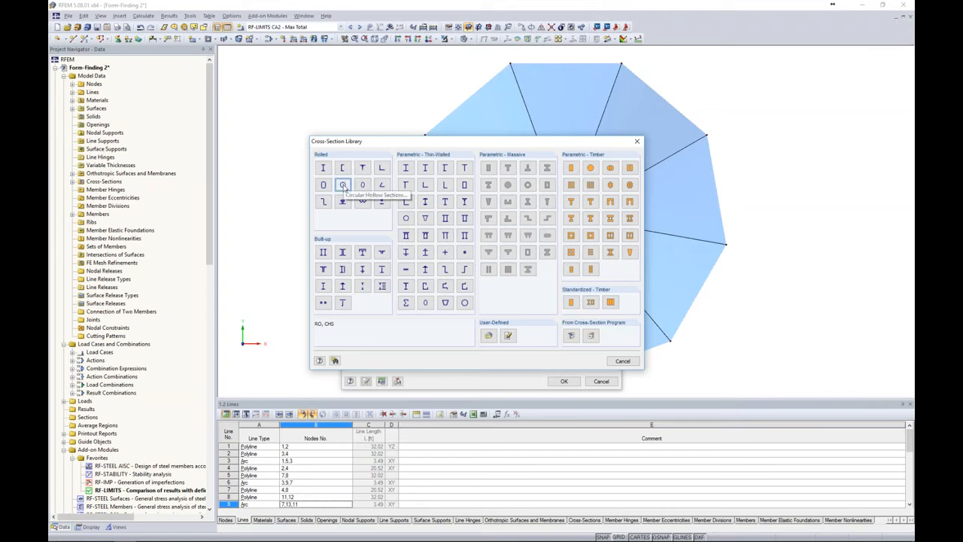
left_click(343, 185)
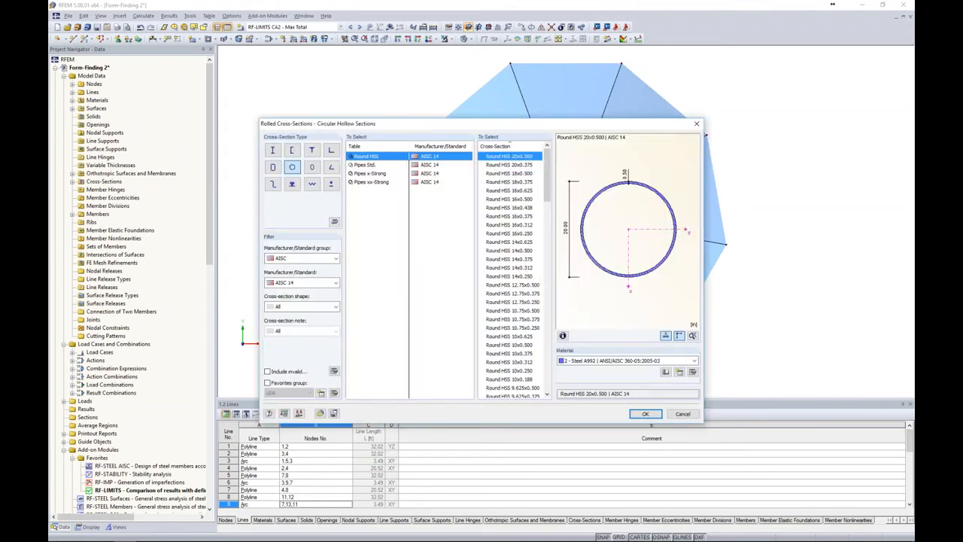
left_click(284, 261)
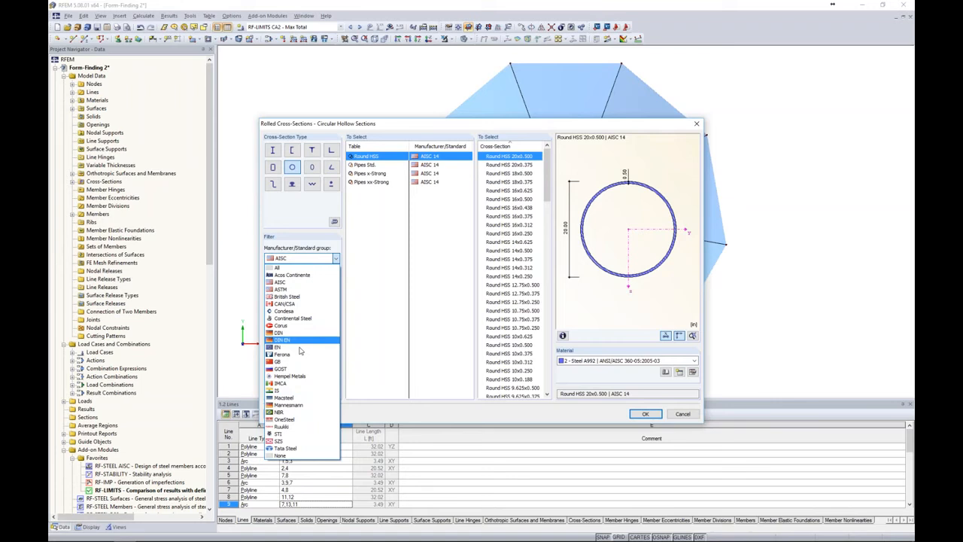
left_click(365, 356)
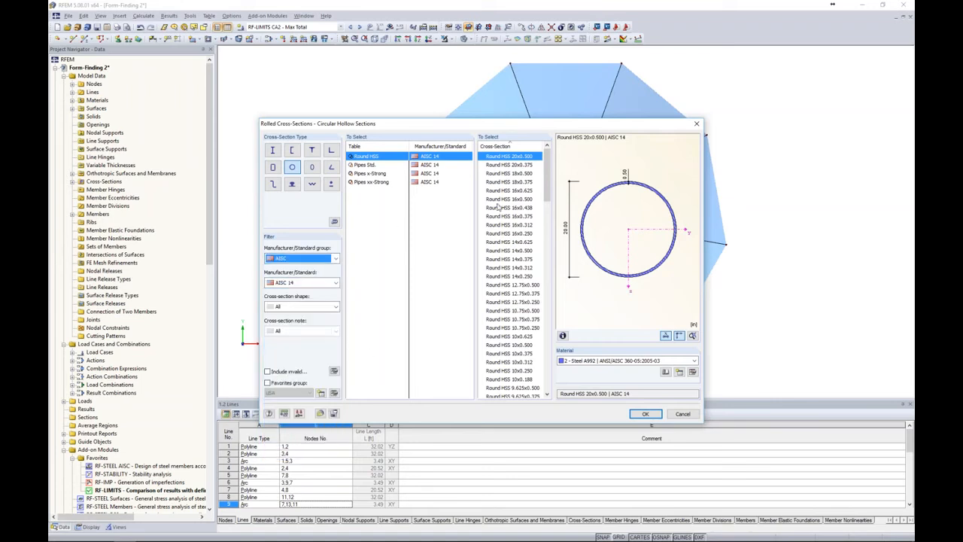
left_click(522, 329)
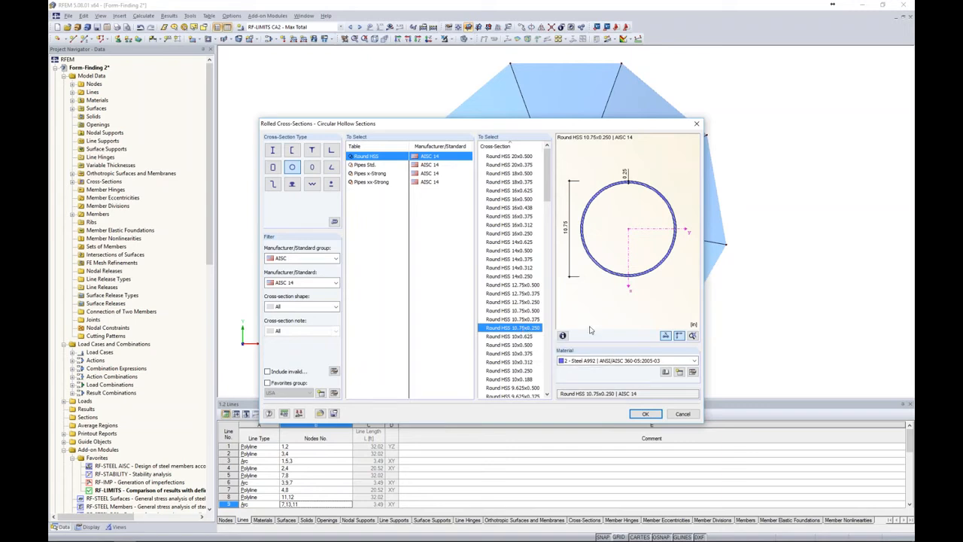
Assign Steel A36 to ANSI/AISC 360-05:2005-03 from the material library to the template cross-section and accept it
left_click(608, 363)
left_click(609, 371)
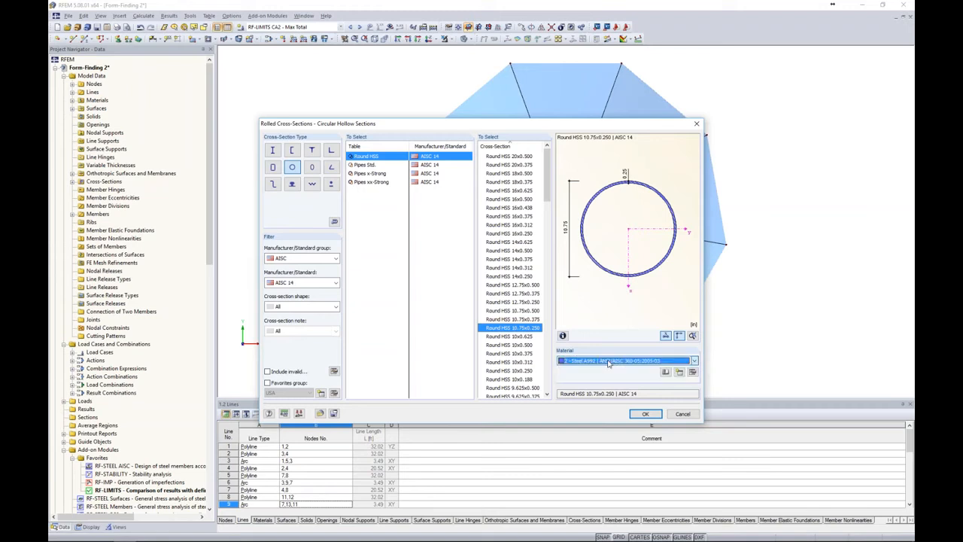
left_click(666, 372)
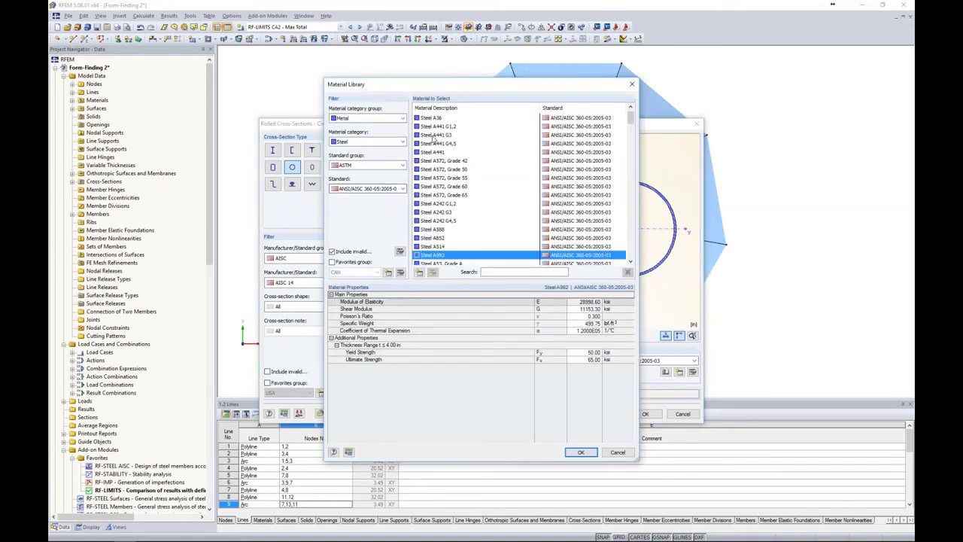
left_click(432, 119)
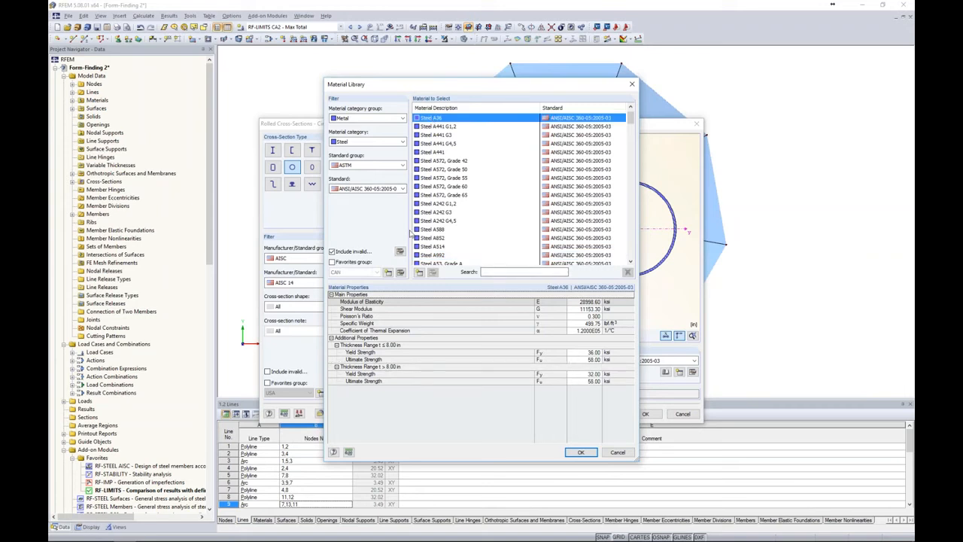
left_click(580, 452)
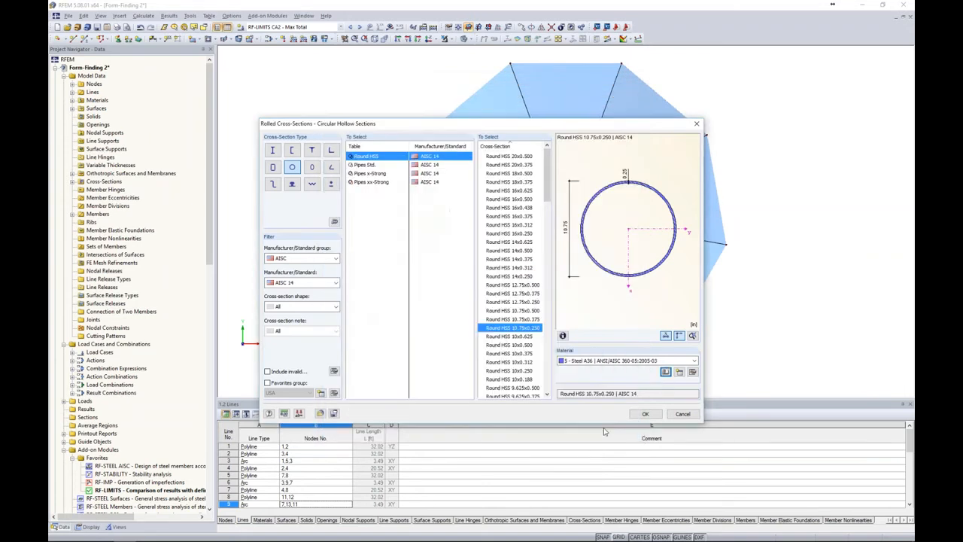
left_click(645, 414)
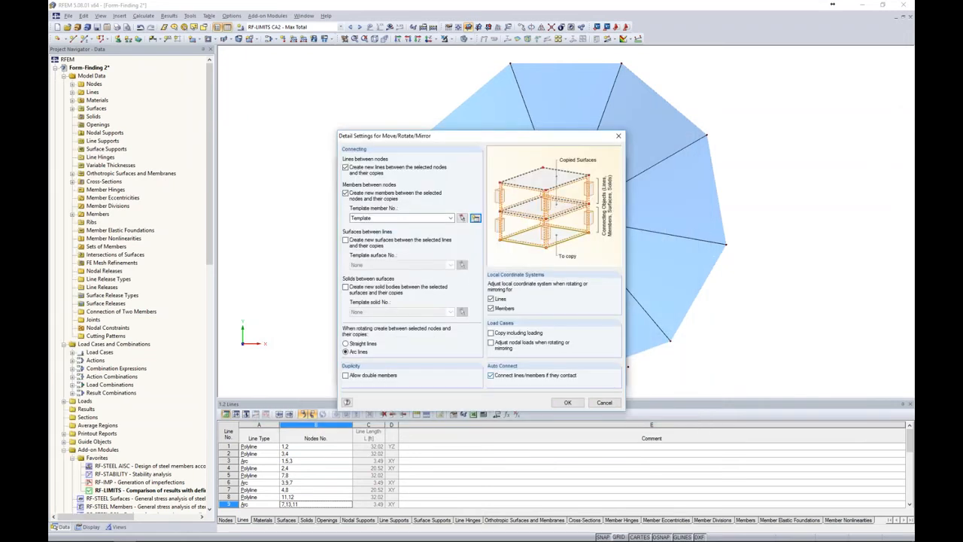
Apply the rotated copy to create the circular ring beam around the membrane's base, and view it in 3D
left_click(566, 403)
left_click(568, 375)
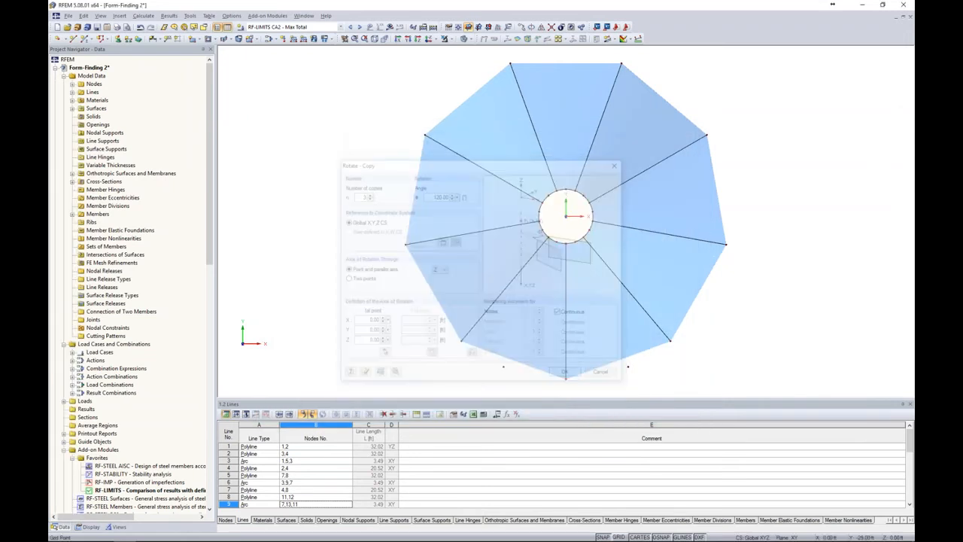
middle_click_drag(727, 347, 653, 90, "ctrl")
mouse_move(686, 258)
middle_mouse_down("ctrl")
mouse_move(331, 229)
mouse_move(746, 255)
mouse_move(700, 256)
middle_mouse_up("ctrl")
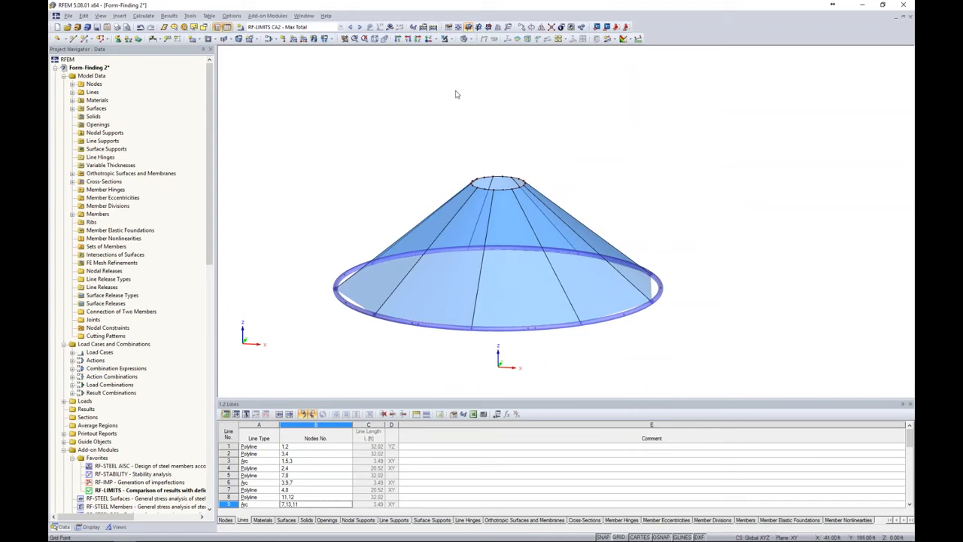
Select the membrane corner nodes on the base ring and set up 1 copy of them displaced by dZ -1 ft
left_click(428, 39)
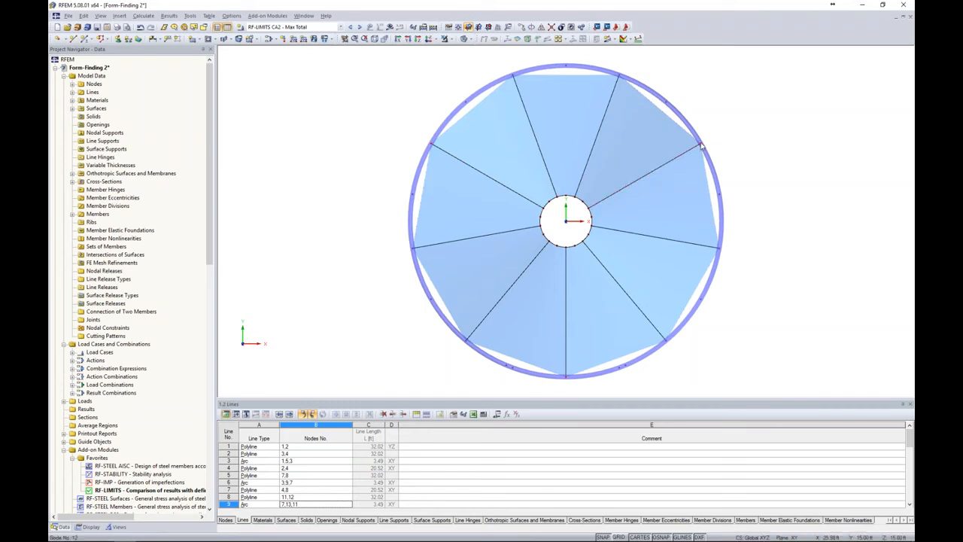
middle_click_drag(774, 325, 610, 158, "ctrl")
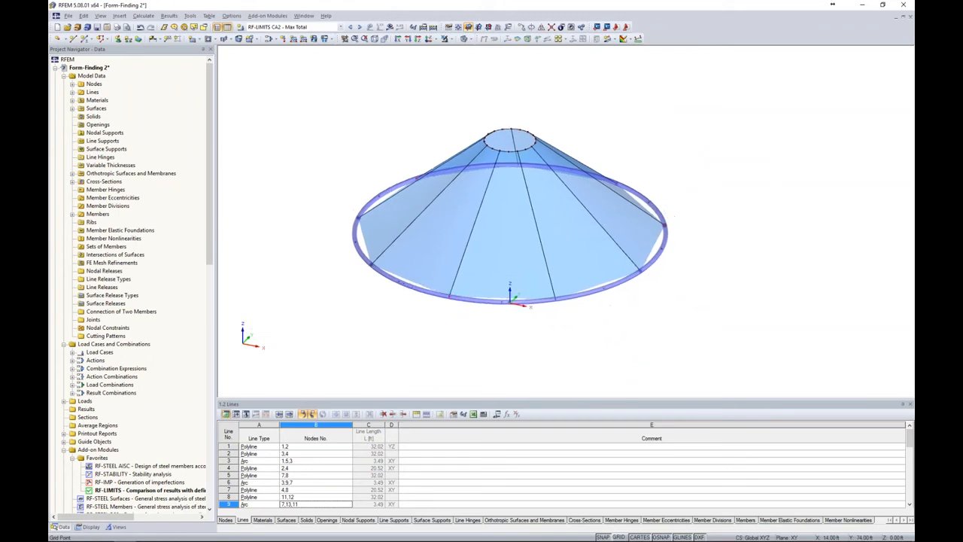
left_click(522, 28)
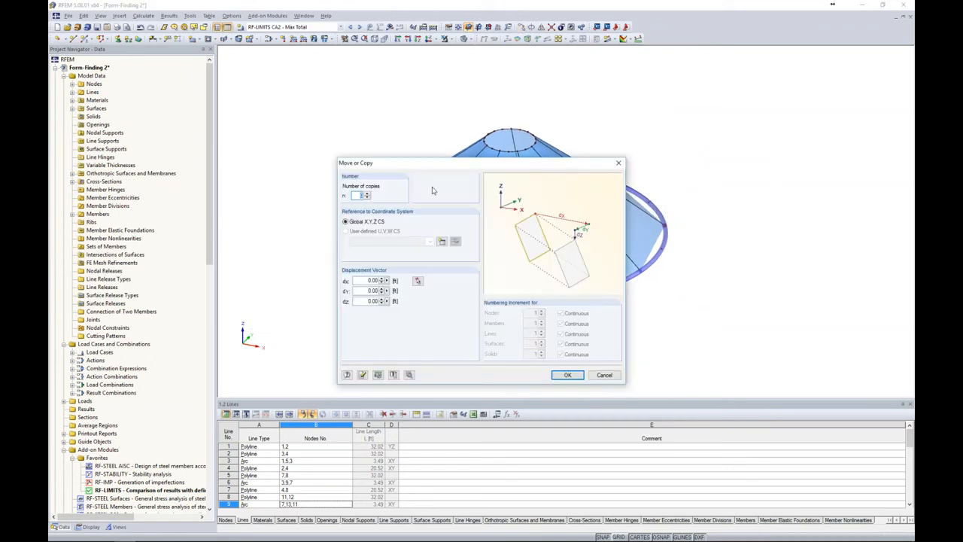
type("1")
left_click(365, 299)
type("-1")
Assign the AISC 14 section Round HSS 8.625x0.250 in Steel A36 to the template member for the node copies
left_click(410, 376)
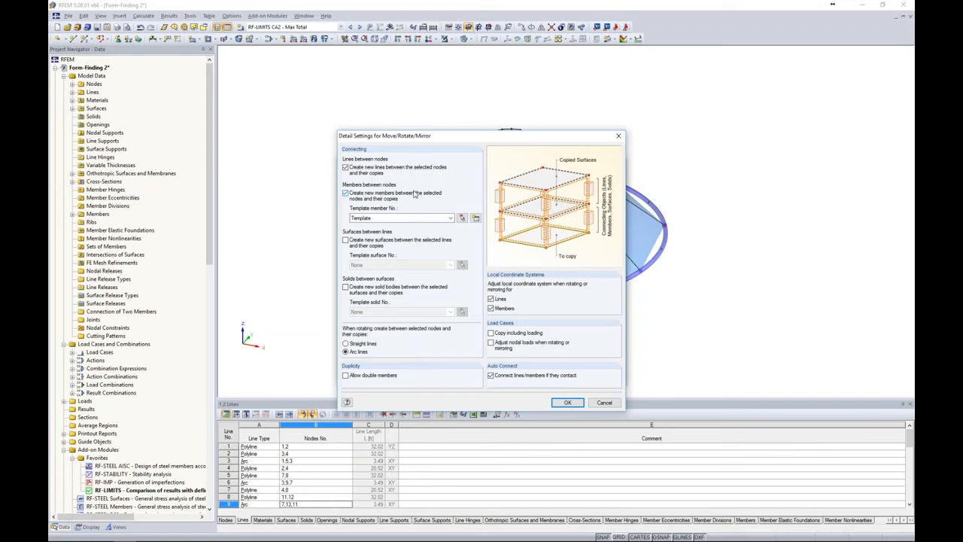
left_click(467, 217)
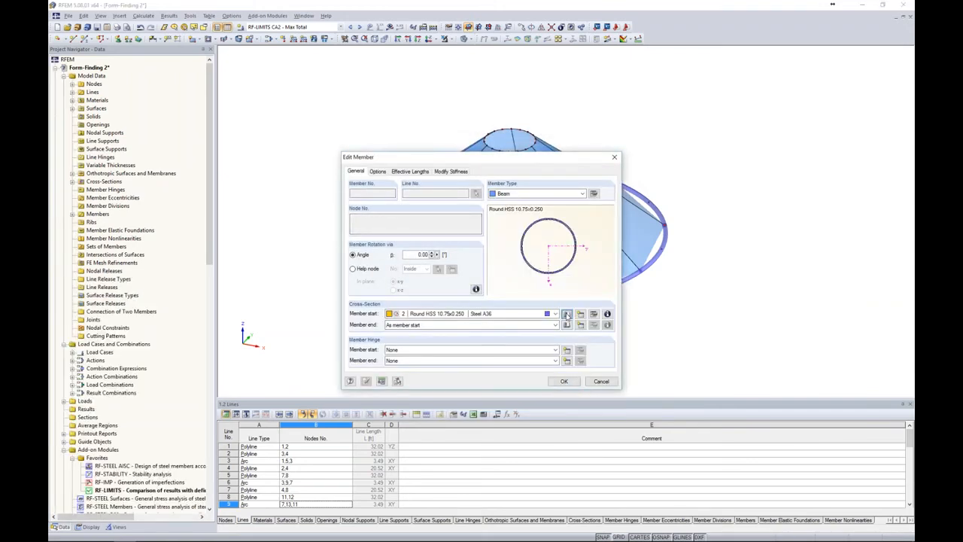
left_click(567, 315)
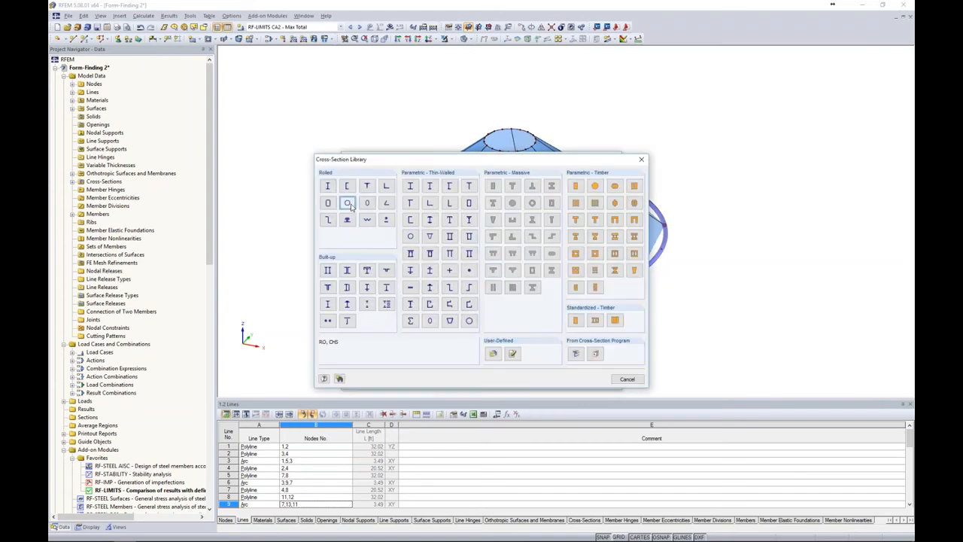
left_click(352, 204)
left_click_drag(547, 193, 548, 219)
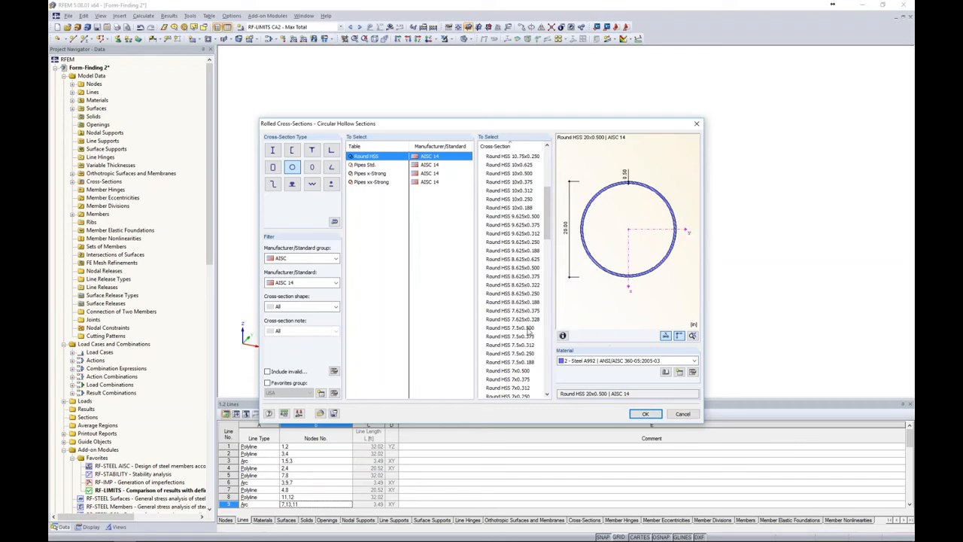
left_click(530, 294)
left_click(610, 361)
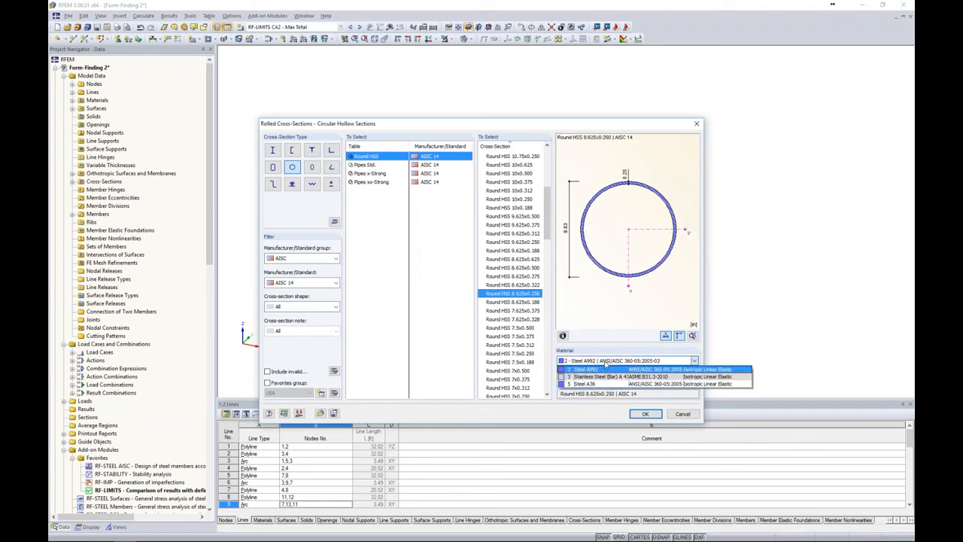
left_click(592, 385)
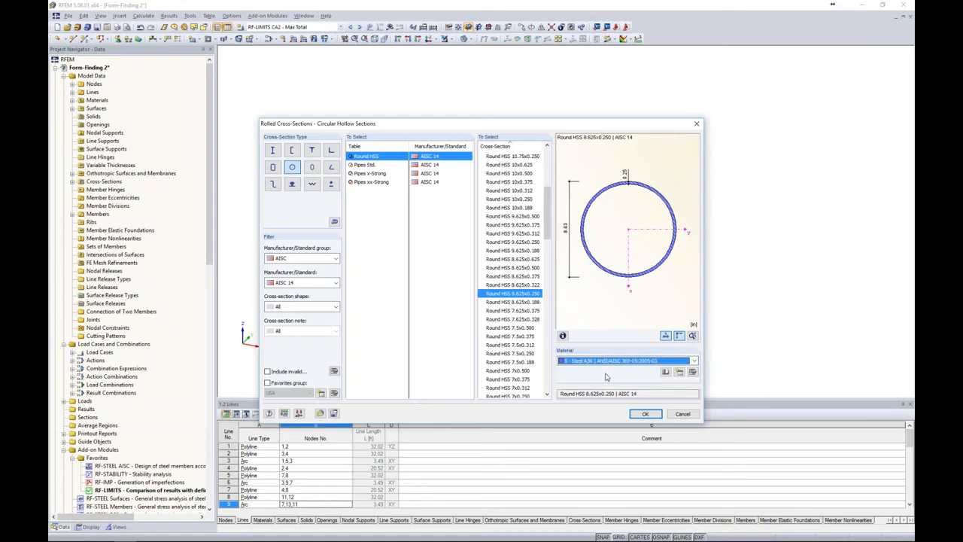
left_click(645, 414)
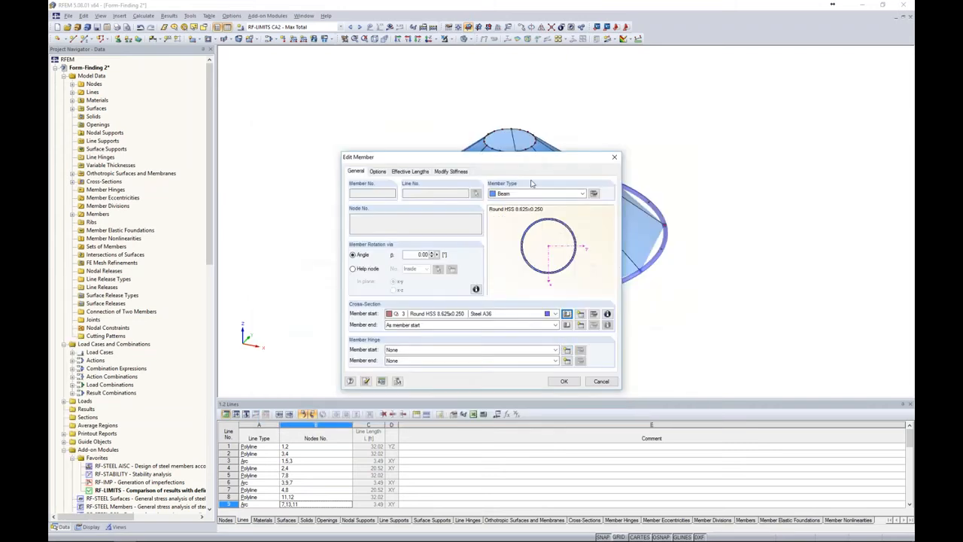
Add a new hinge at the template member's start, releasing the φy and φz rotations, and accept the member
left_click_drag(539, 159, 413, 93)
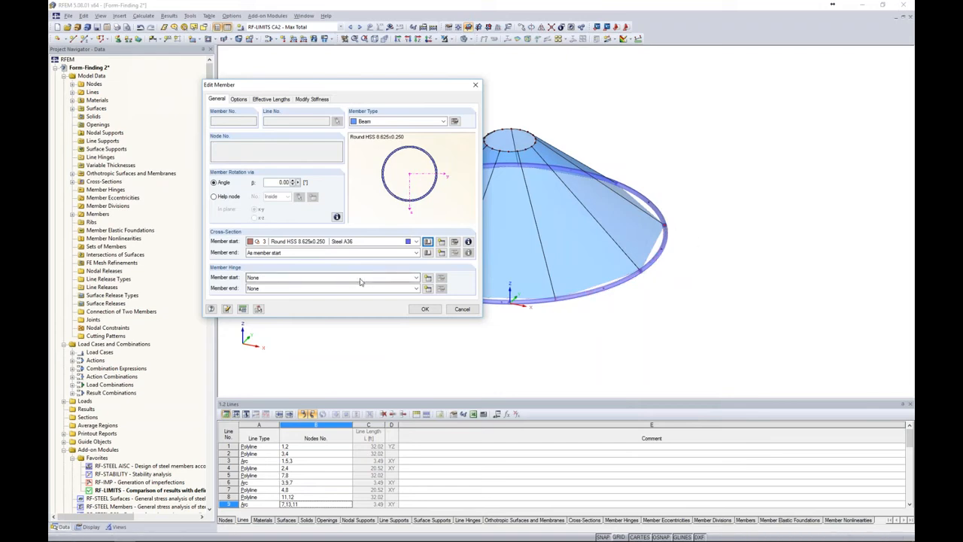
left_click(428, 279)
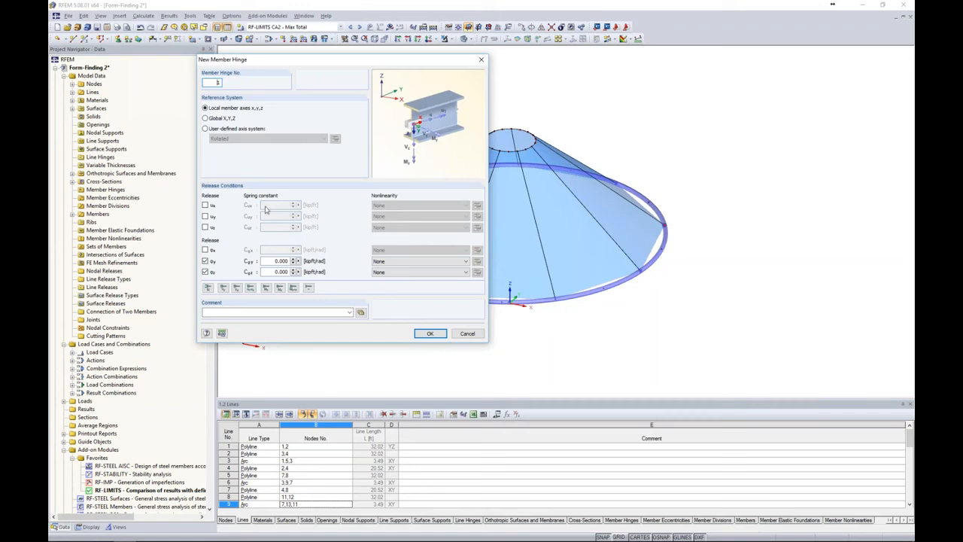
left_click(407, 261)
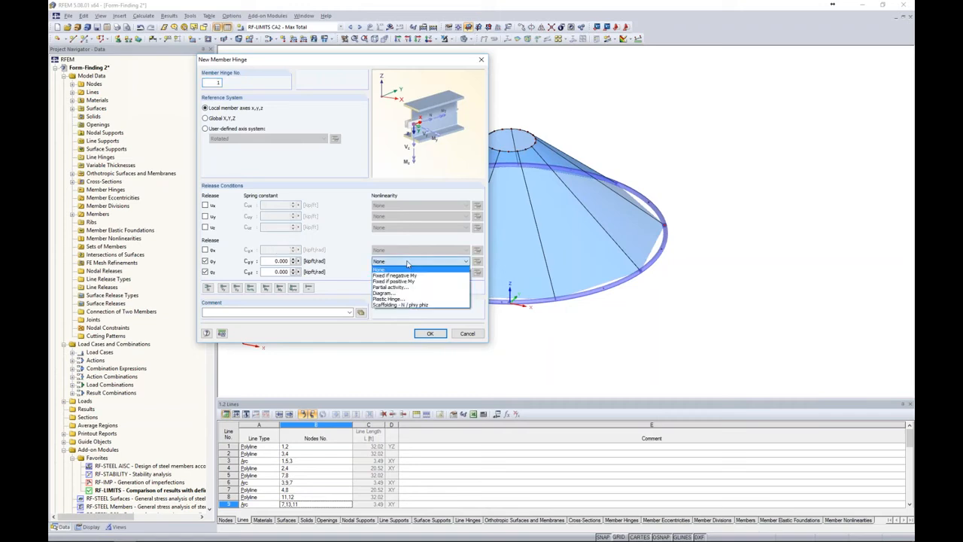
left_click(364, 267)
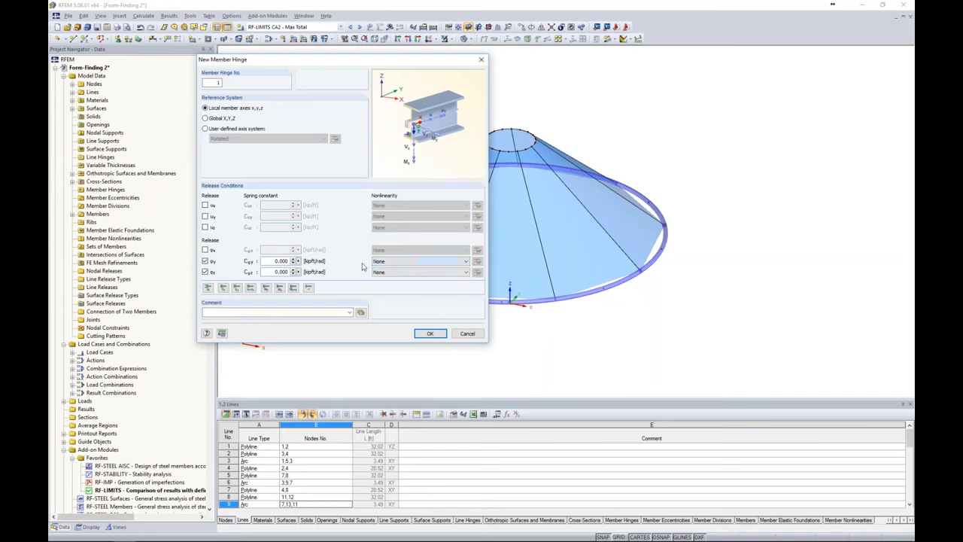
left_click(416, 334)
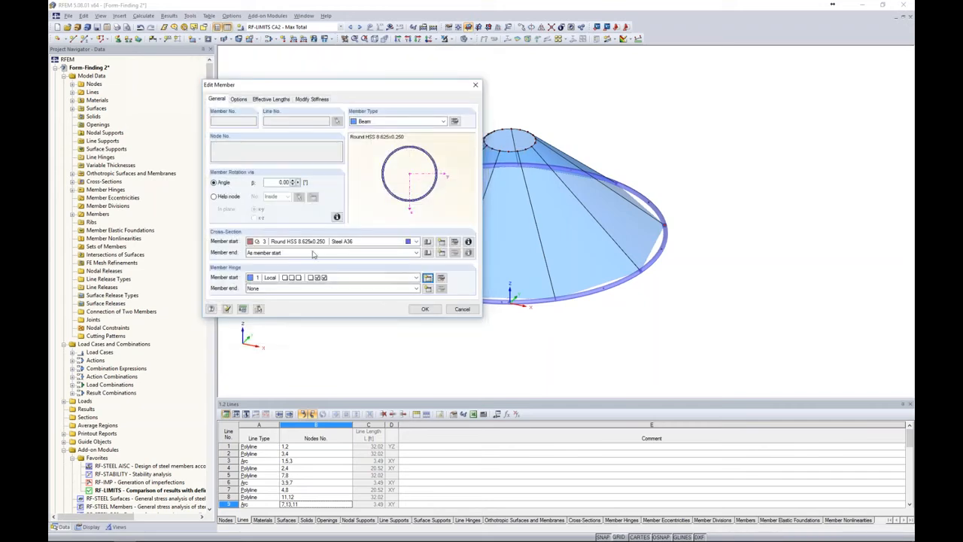
left_click(425, 308)
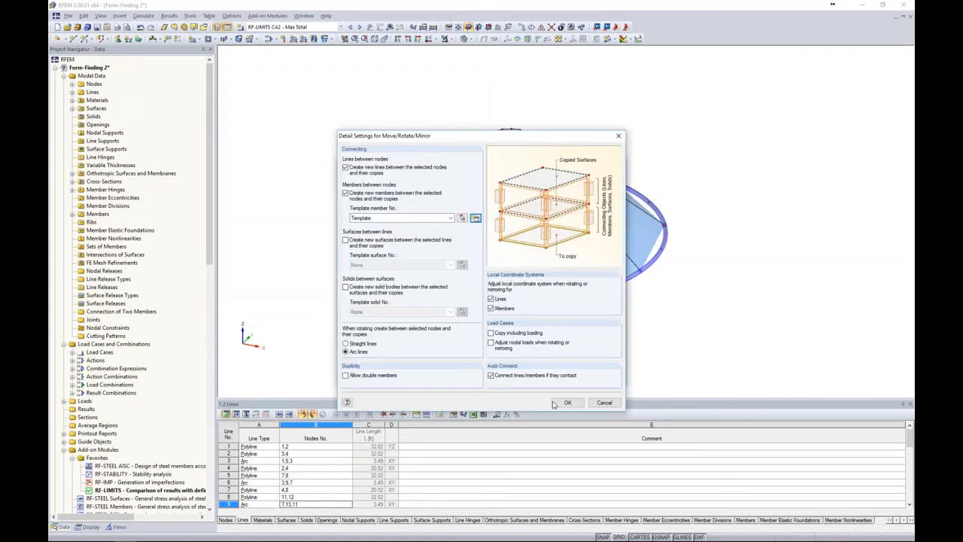
Apply the copy with dZ -15 ft to create the columns below the ring beam
left_click(566, 404)
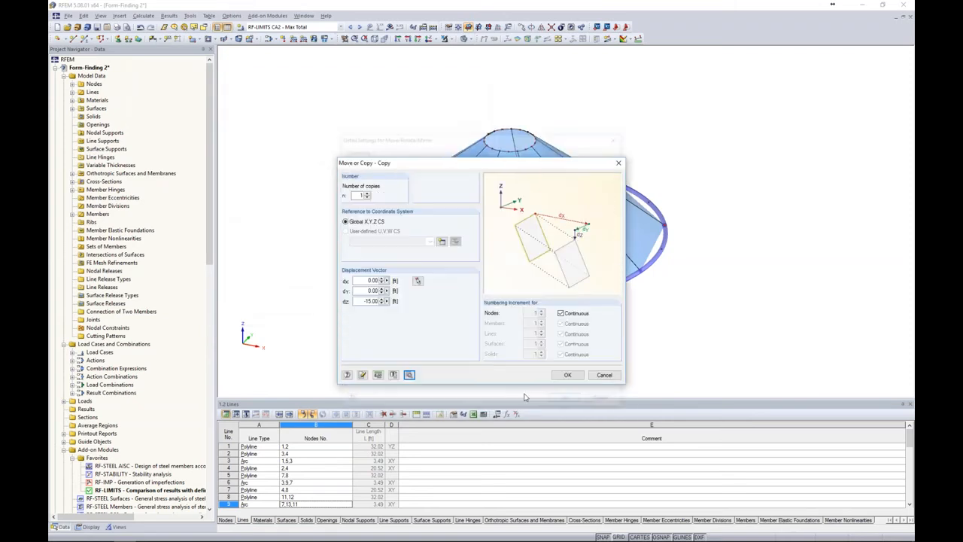
left_click(567, 374)
middle_click_drag(660, 345, 665, 284, "ctrl")
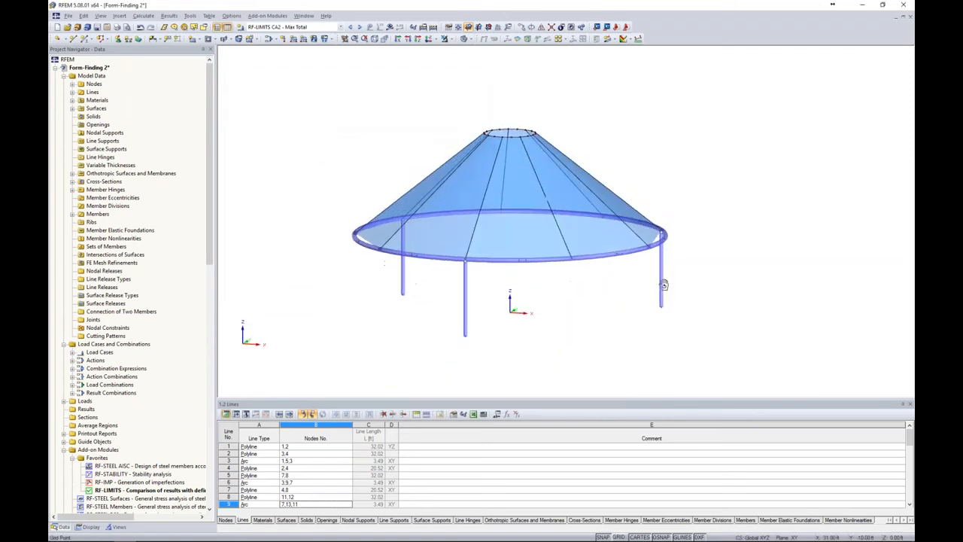
mouse_move(643, 331)
middle_mouse_down("ctrl")
mouse_move(703, 319)
mouse_move(639, 313)
middle_mouse_up("ctrl")
Place hinged nodal supports at the base nodes of all columns
left_click(119, 39)
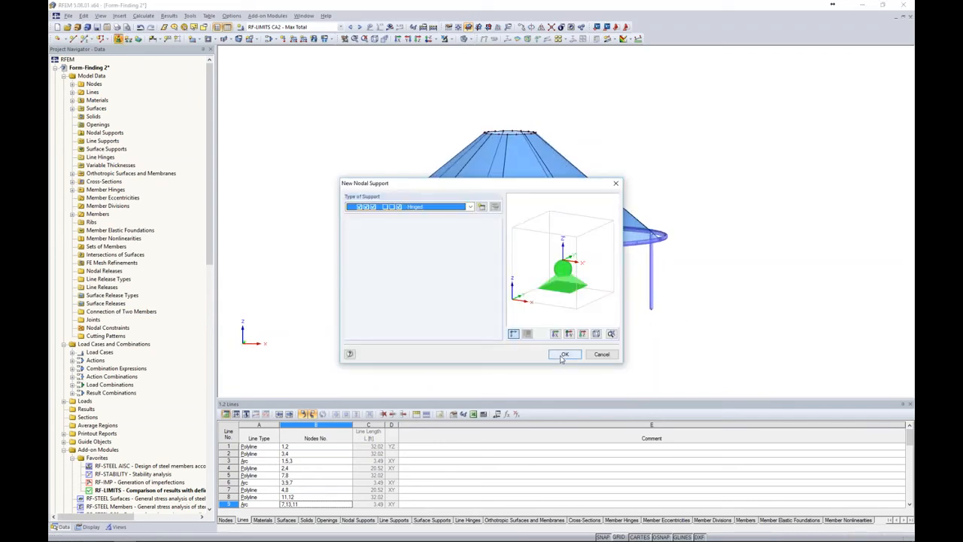
left_click(565, 354)
left_click_drag(338, 281, 708, 366)
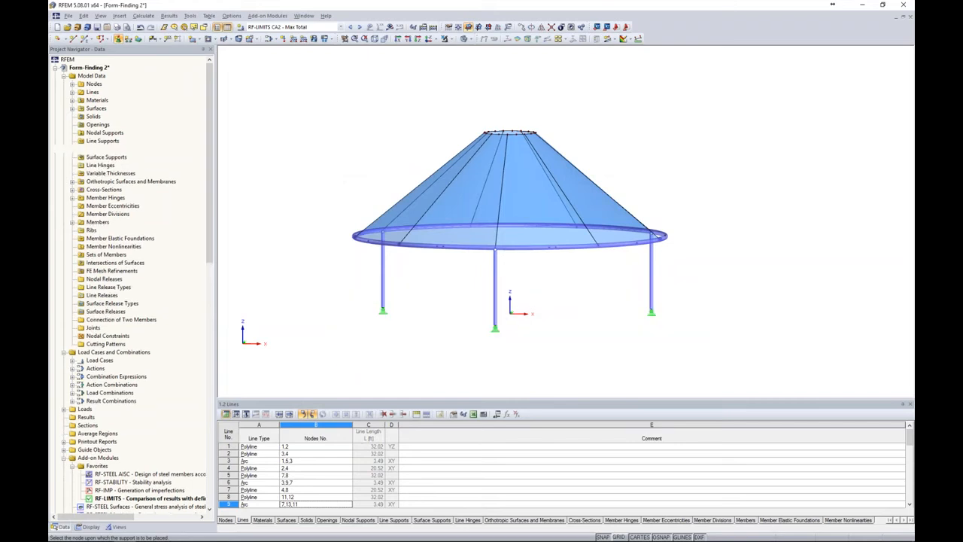
middle_click_drag(752, 336, 611, 338, "ctrl")
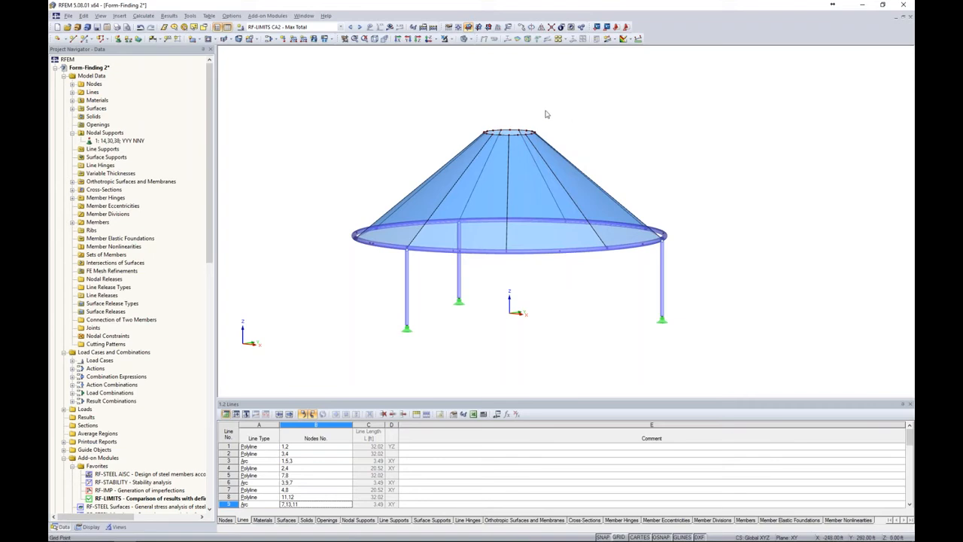
Switch to the Form Finding 3 model and examine its steel substructure, including column braces, central column and top ring
left_click(303, 16)
left_click(325, 140)
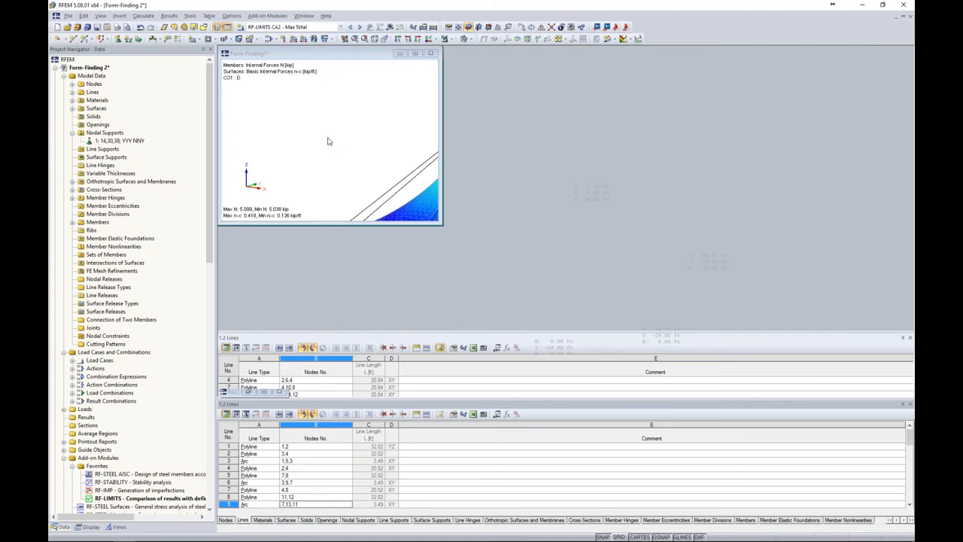
middle_click_drag(755, 346, 586, 93, "ctrl")
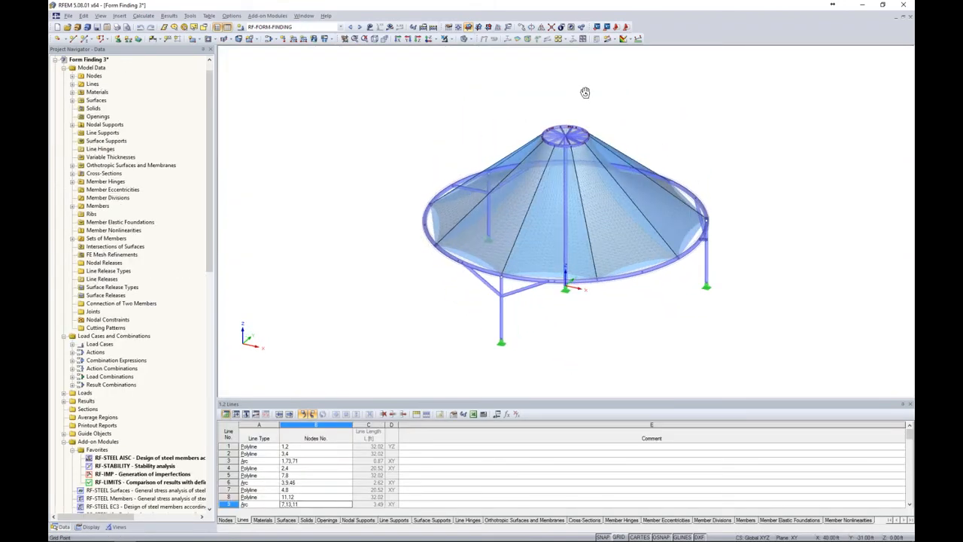
middle_click_drag(678, 349, 668, 336, "ctrl")
middle_click_drag(651, 309, 649, 303, "ctrl")
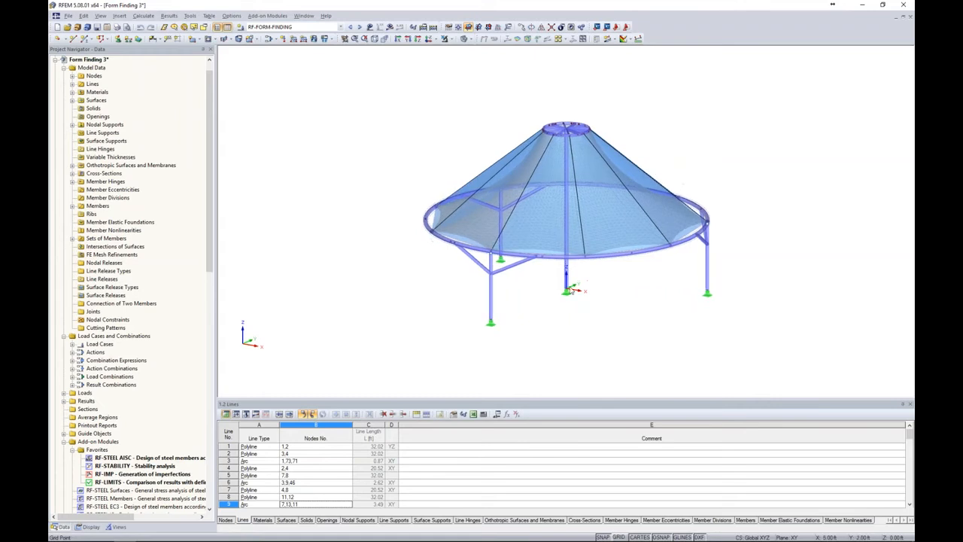
middle_click_drag(738, 118, 676, 143)
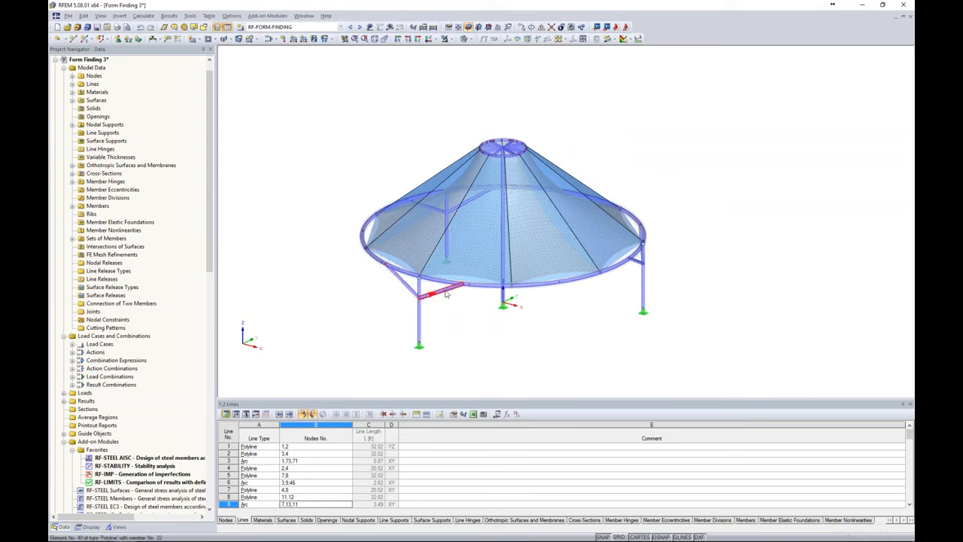
middle_click_drag(480, 324, 498, 322, "ctrl")
scroll(519, 120, "up", 5)
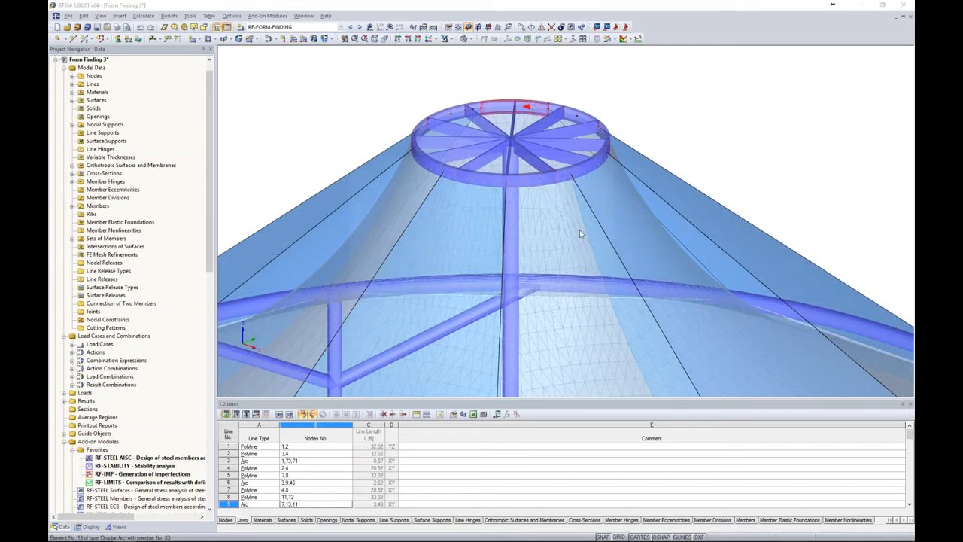
Check the cross-sections of a top ring member and a radial spoke member, leaving both unchanged
double_click(533, 107)
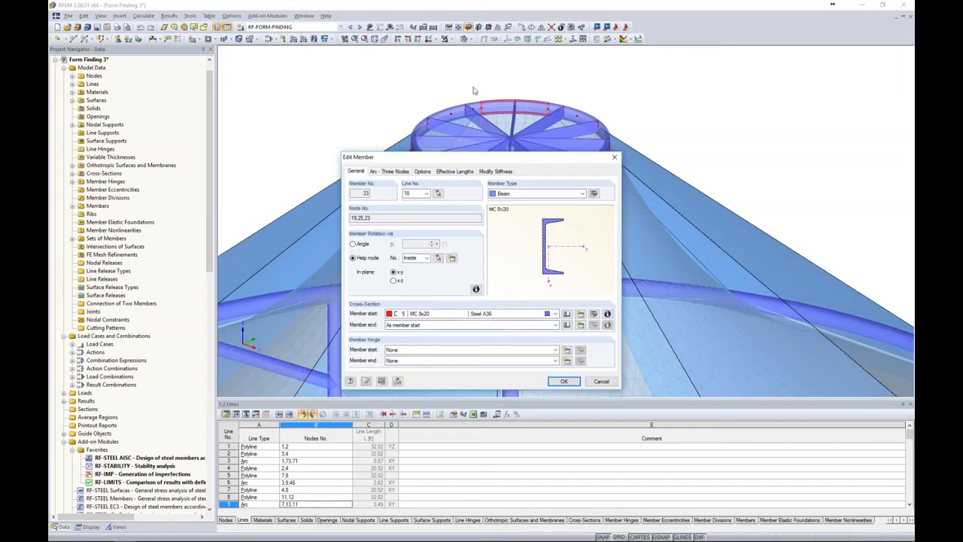
left_click(601, 381)
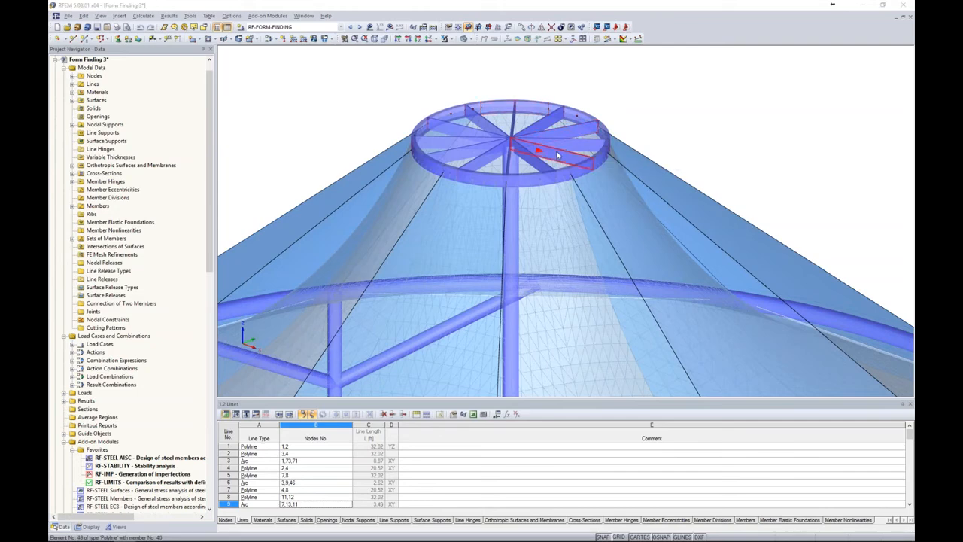
double_click(558, 156)
left_click_drag(551, 161, 570, 216)
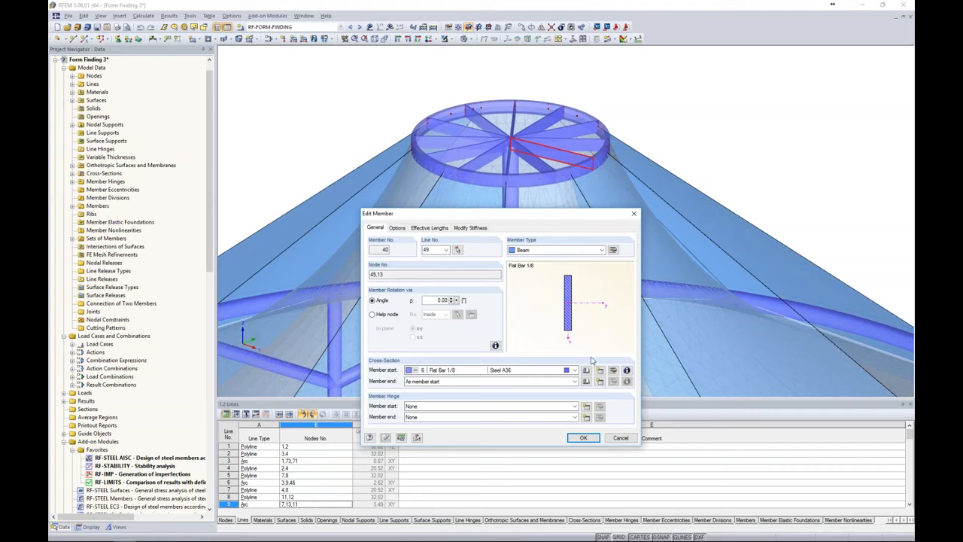
left_click(617, 438)
scroll(687, 190, "down", 6)
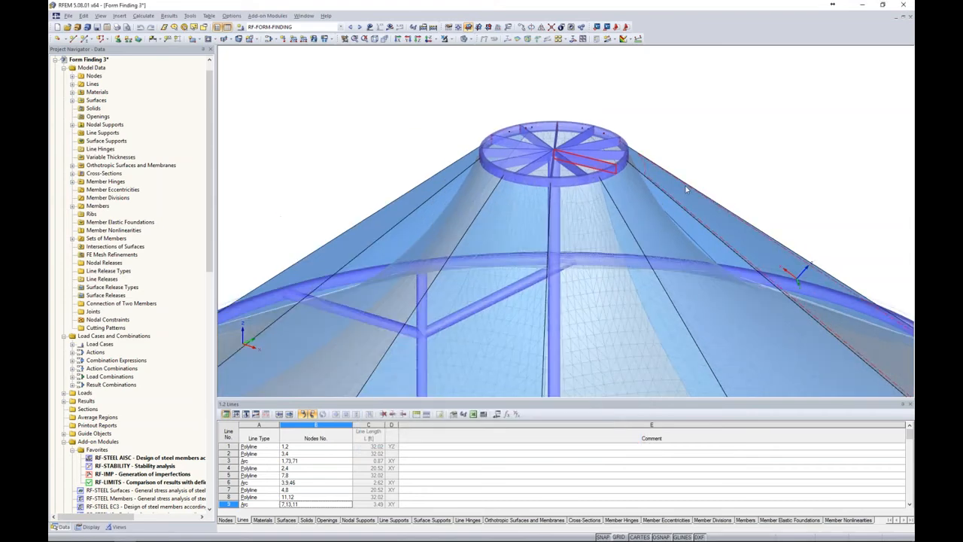
Open the RF-STABILITY module and review the general data of case CA1 - Vertical
middle_click_drag(778, 196, 484, 146)
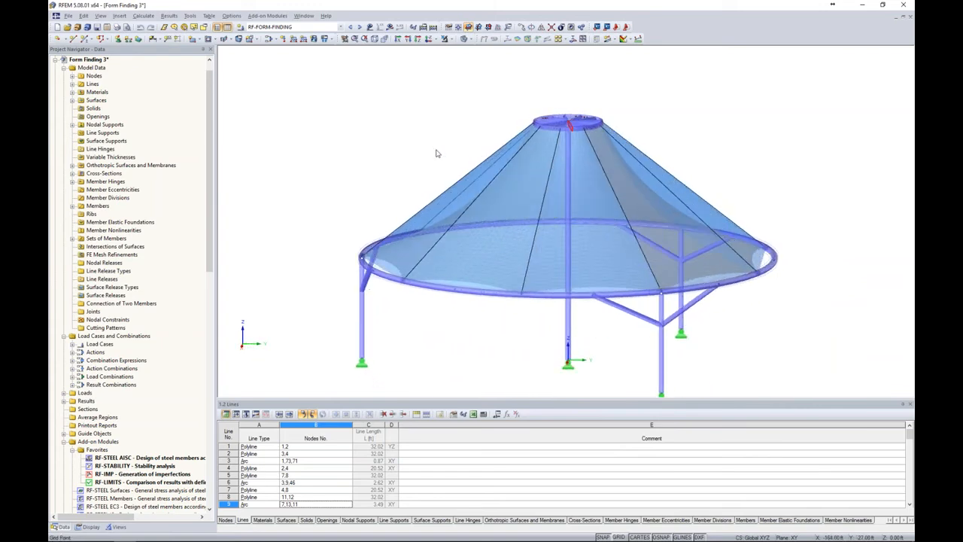
middle_click_drag(439, 153, 382, 117)
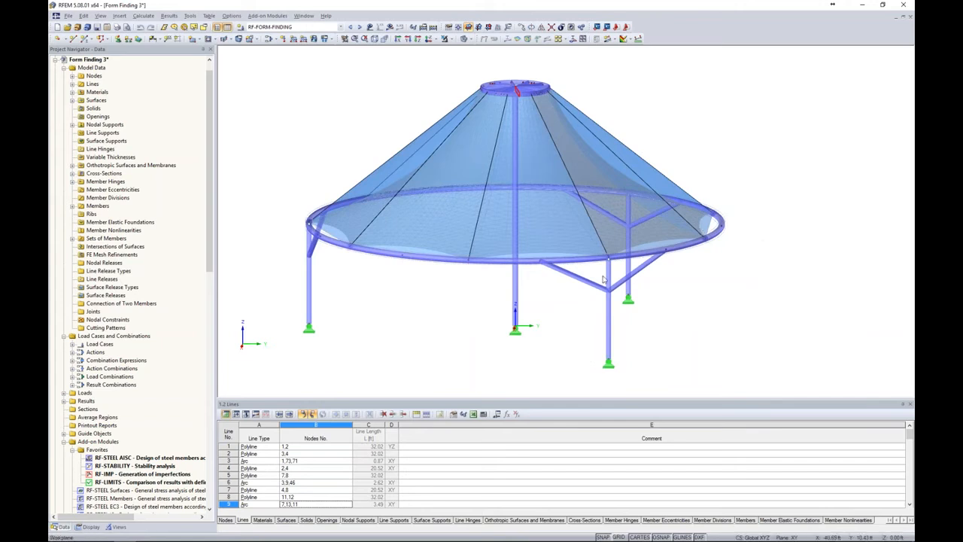
middle_click_drag(451, 303, 648, 319, "ctrl")
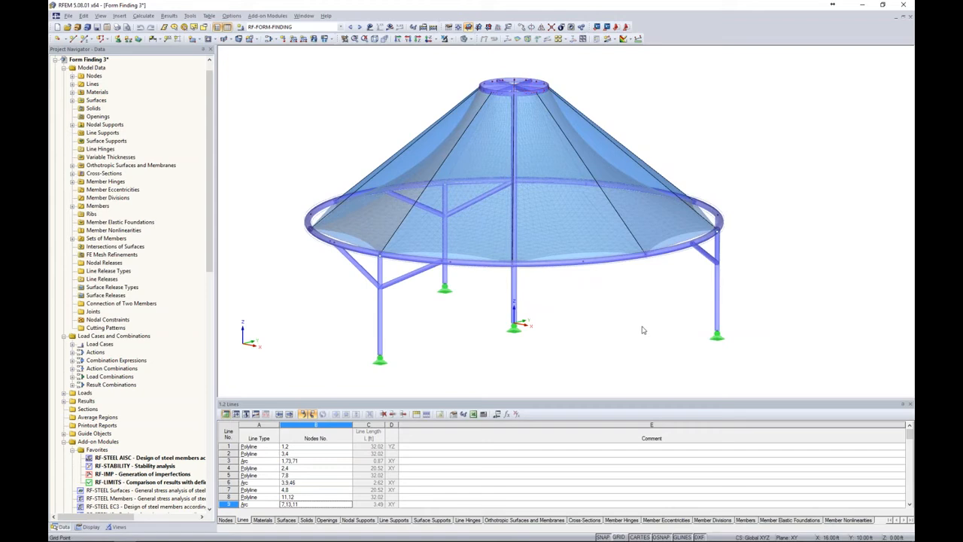
double_click(137, 467)
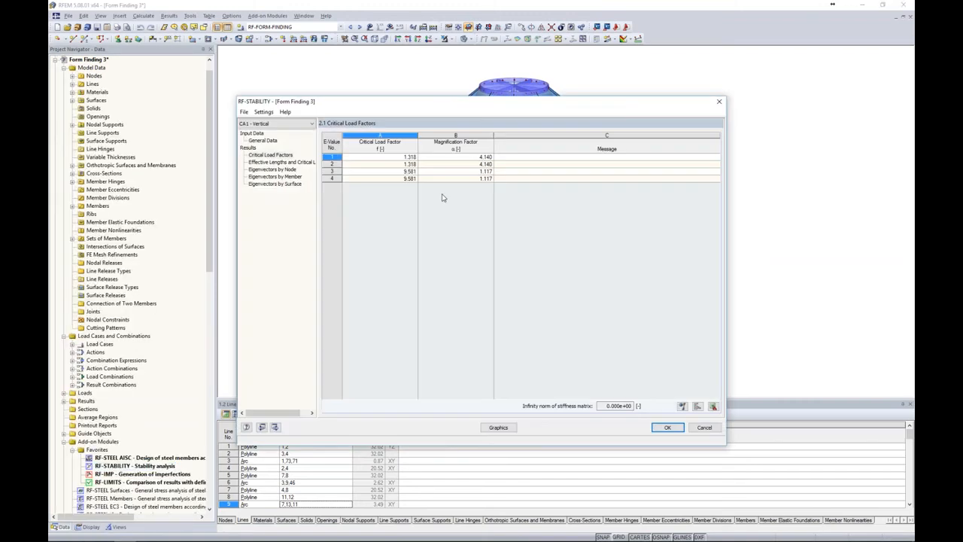
left_click(278, 142)
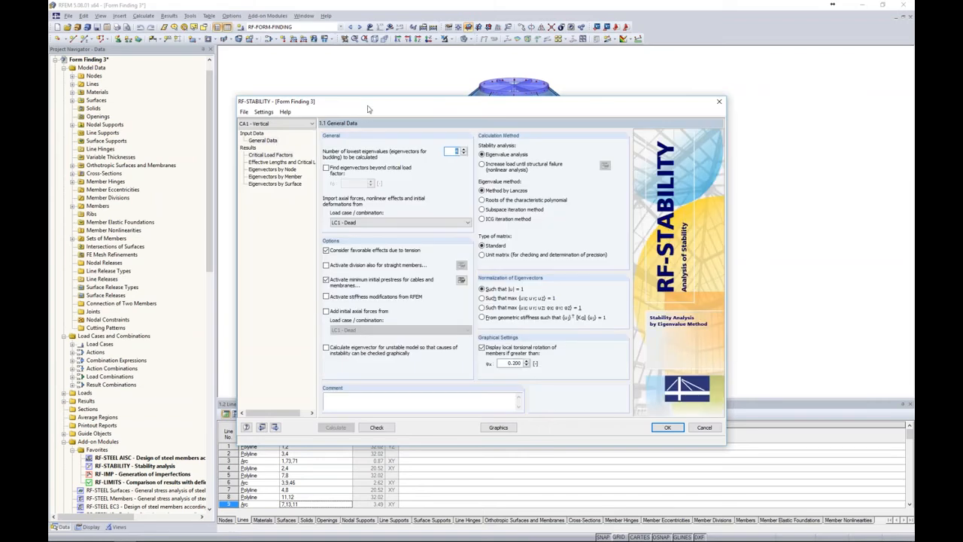
left_click_drag(369, 108, 413, 92)
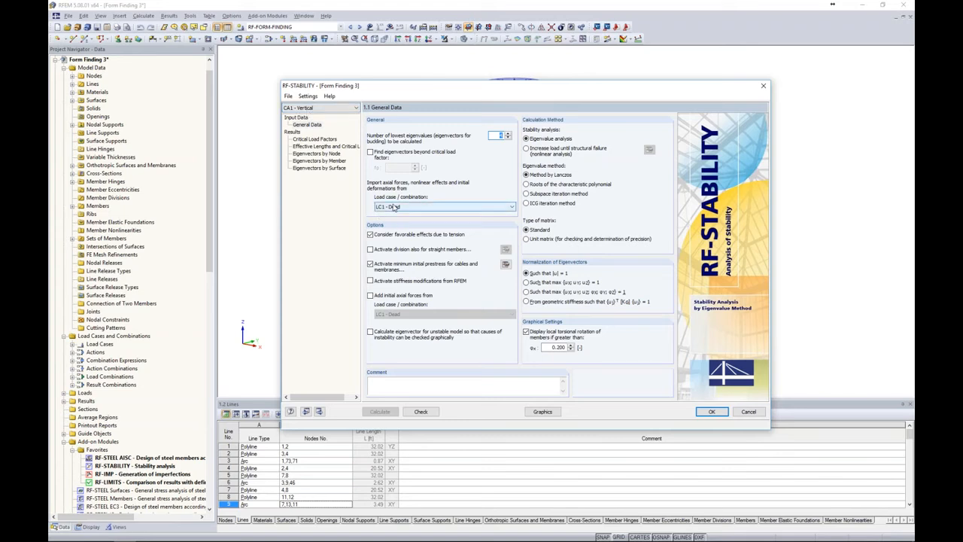
Review the critical load factors of the CA1 - Vertical stability case
left_click(314, 140)
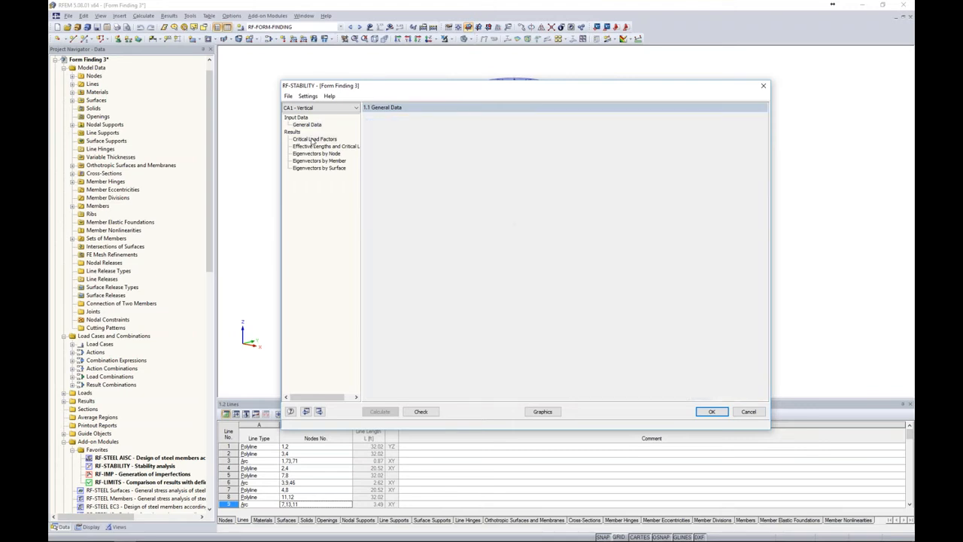
left_click_drag(527, 92, 338, 82)
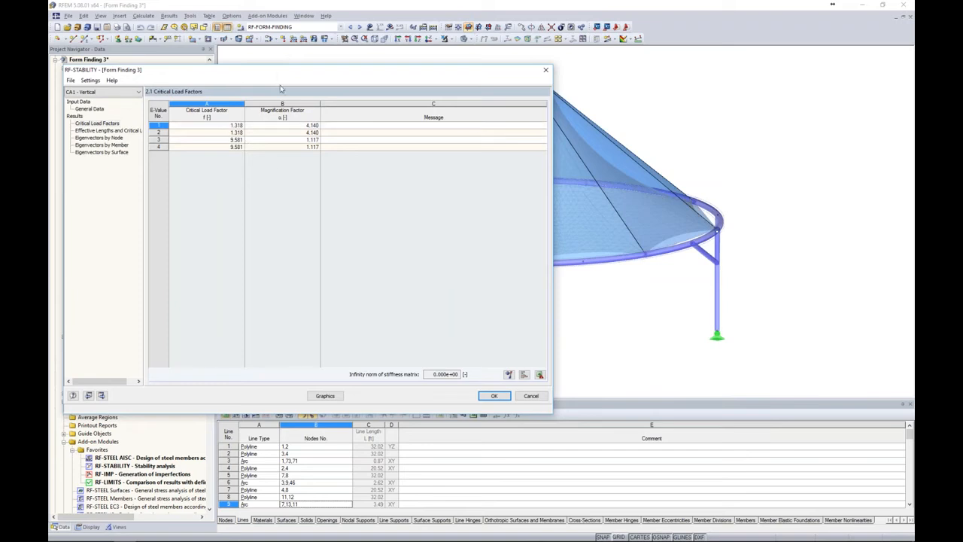
left_click_drag(280, 76, 359, 84)
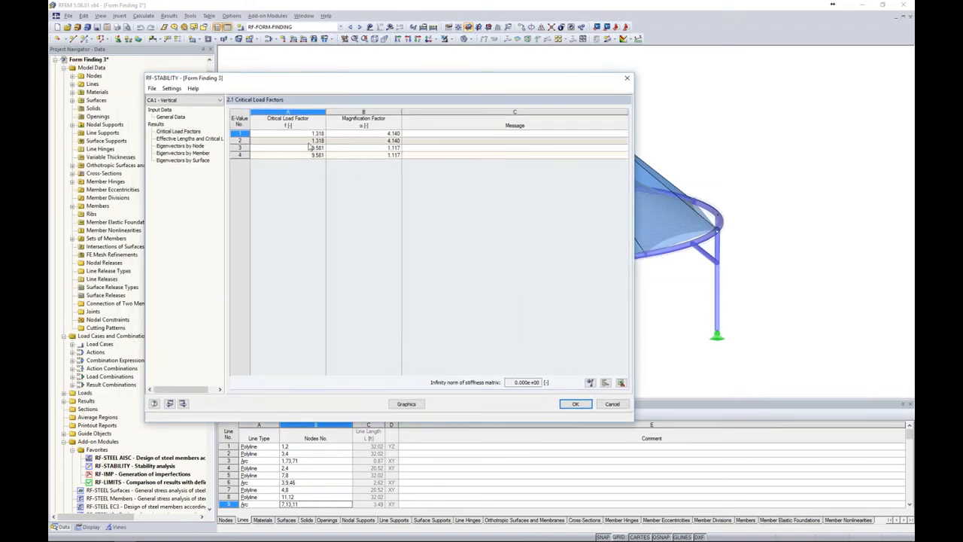
Display the CA1 - Vertical buckling shapes on the model and go through the eigenvectors up to No. 4
left_click(406, 403)
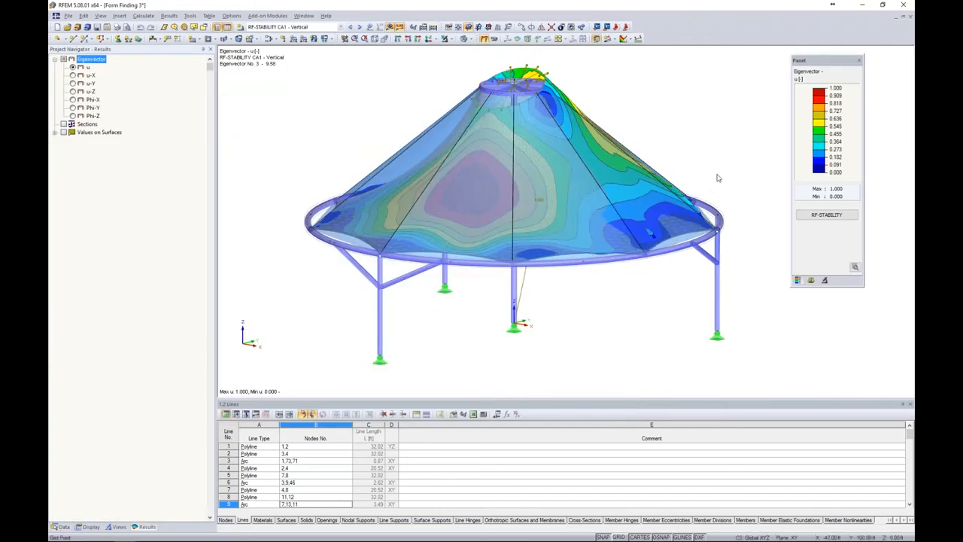
middle_click_drag(599, 173, 551, 169, "ctrl")
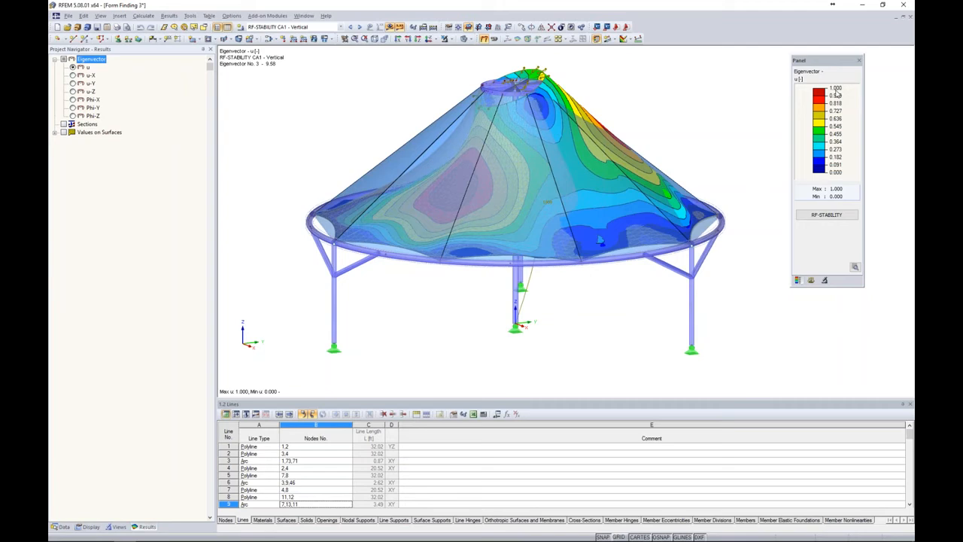
left_click(811, 280)
left_click(833, 90)
left_click(828, 97)
left_click(833, 91)
left_click(823, 105)
left_click(826, 90)
left_click(822, 112)
left_click(818, 91)
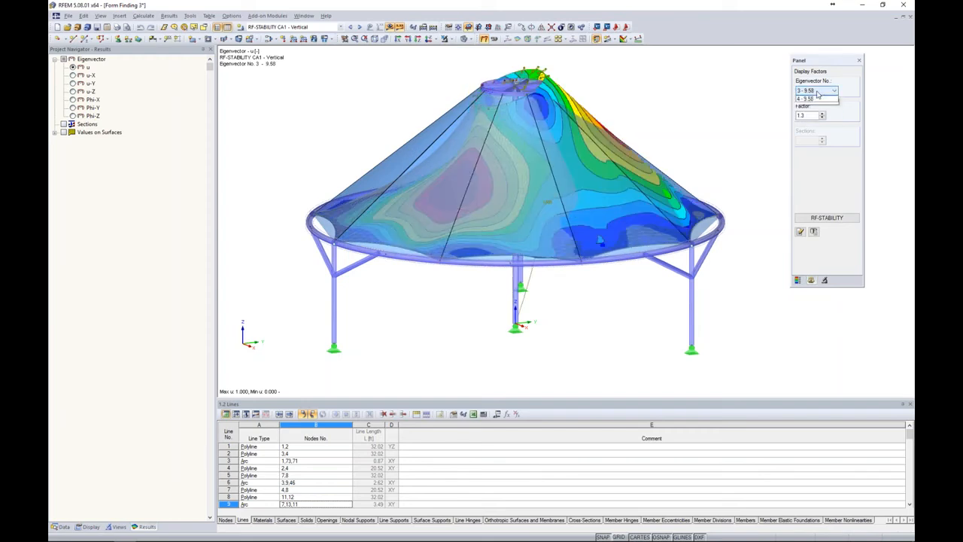
left_click(813, 119)
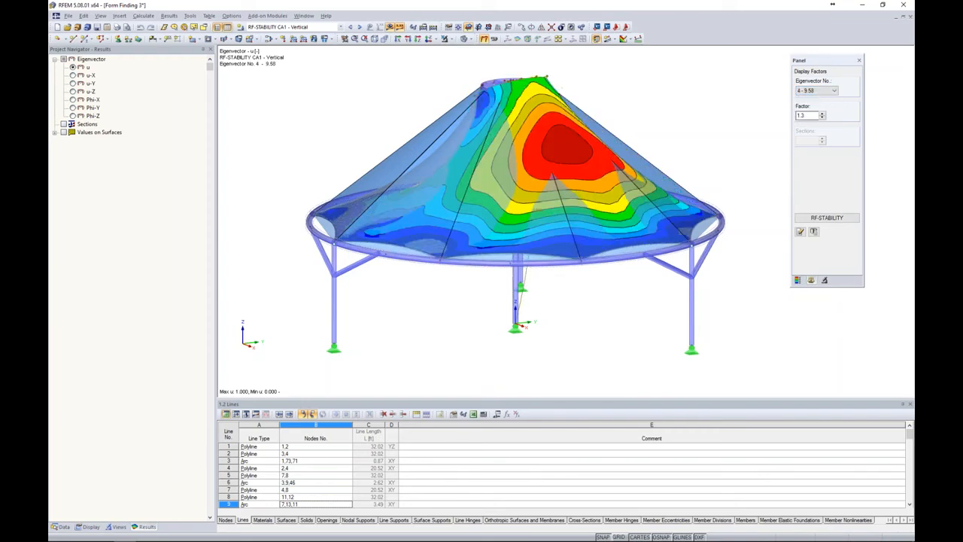
Reopen RF-STABILITY and review the general data and critical load factors of case CA2 - Wind Load 1
left_click(827, 217)
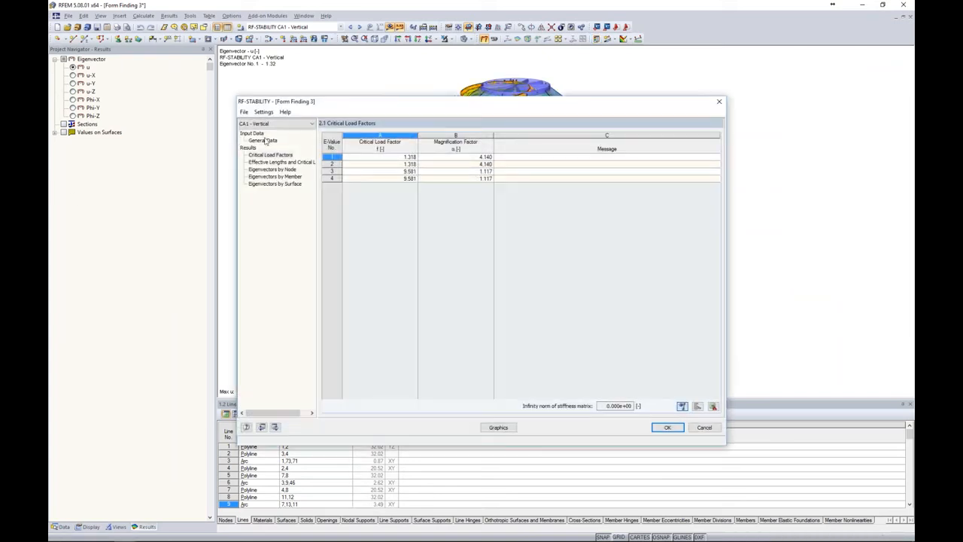
left_click(265, 123)
left_click(259, 137)
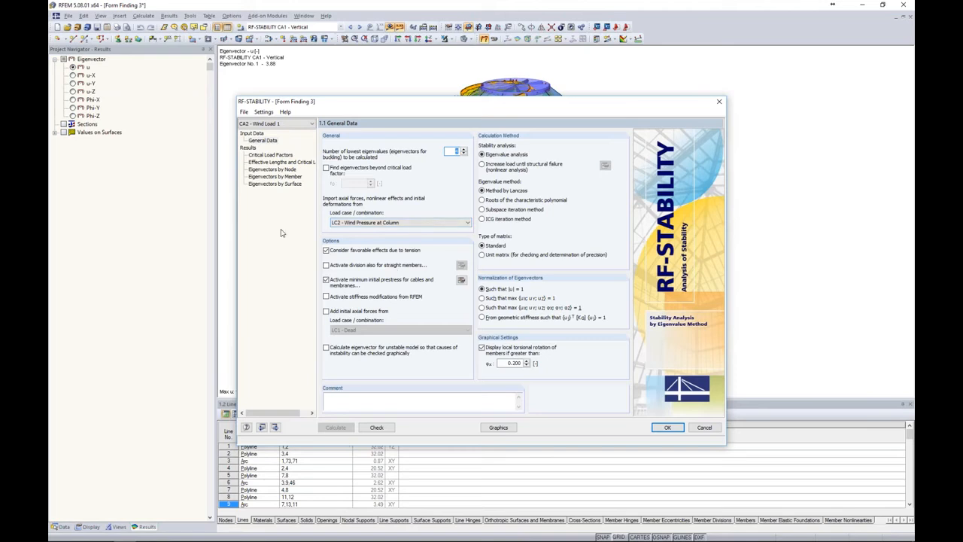
left_click(277, 155)
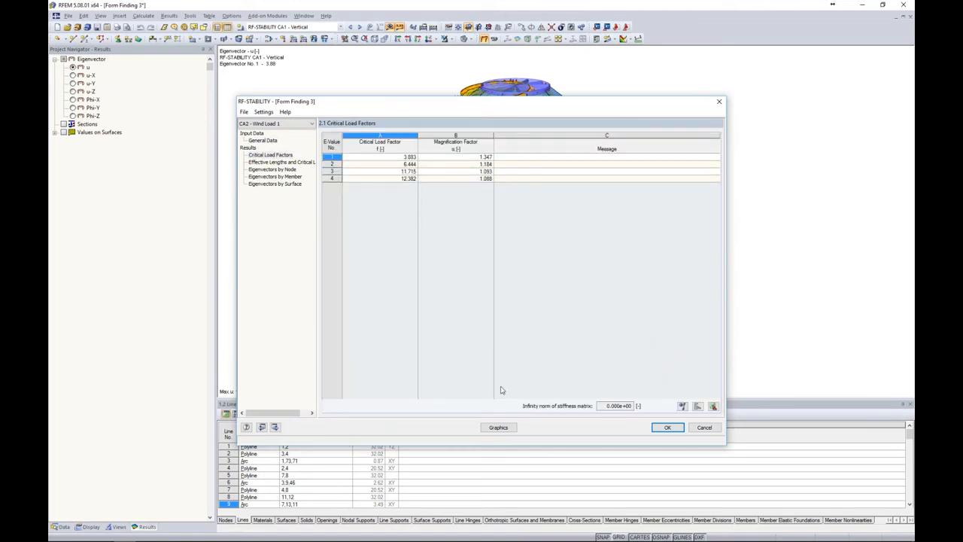
Show the CA2 - Wind Load 1 buckling shapes graphically and examine eigenvector No. 2 on the membrane
left_click(498, 427)
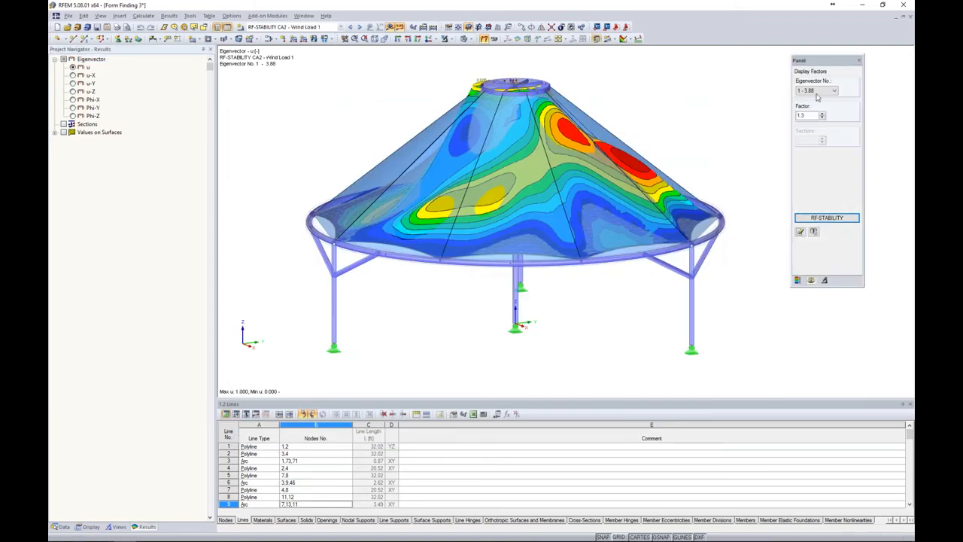
left_click(818, 93)
left_click(819, 104)
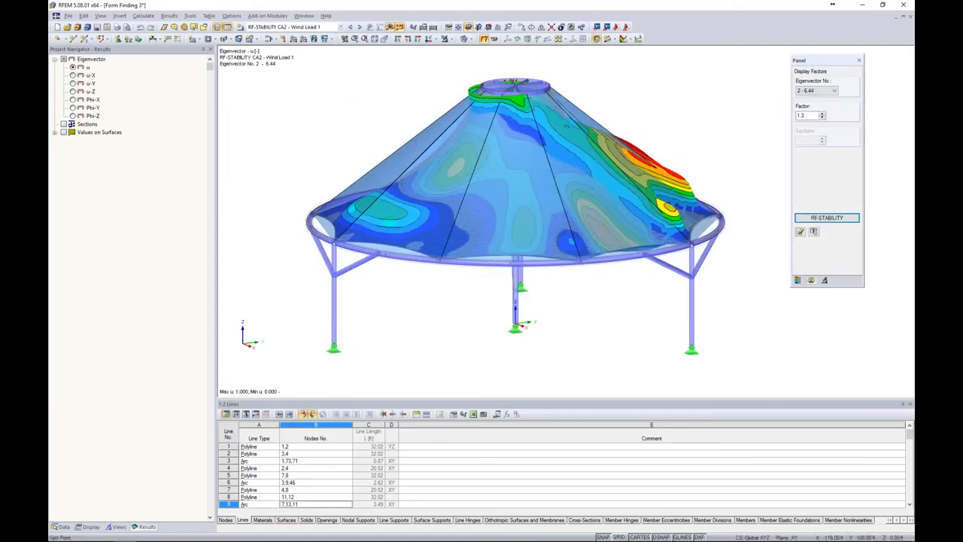
mouse_move(720, 171)
middle_mouse_down("ctrl")
mouse_move(346, 160)
mouse_move(683, 113)
mouse_move(672, 148)
mouse_move(536, 171)
mouse_move(705, 159)
middle_mouse_up("ctrl")
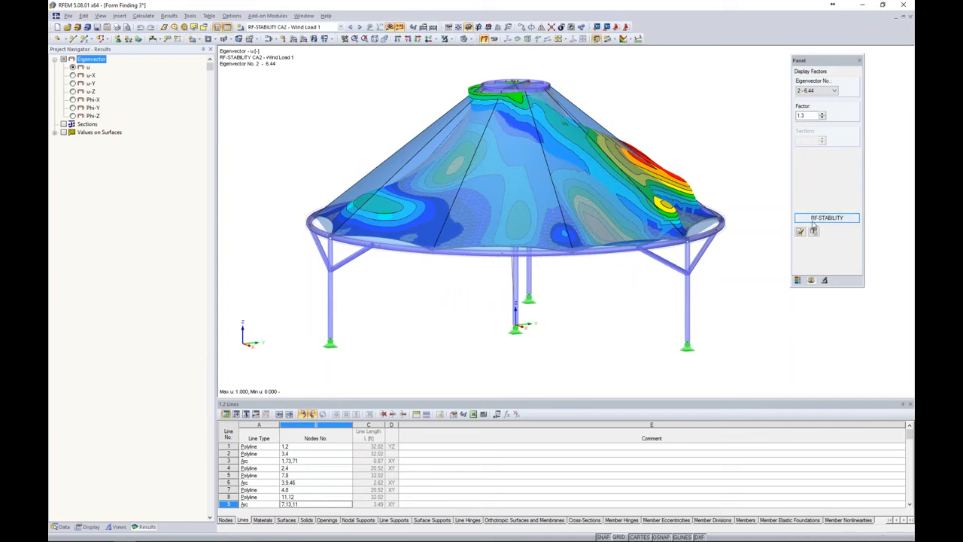
Open the RF-IMP module and review the general data of CA1 - Vertical, keeping stability case CA1 - Vertical as the buckling mode source
left_click(64, 526)
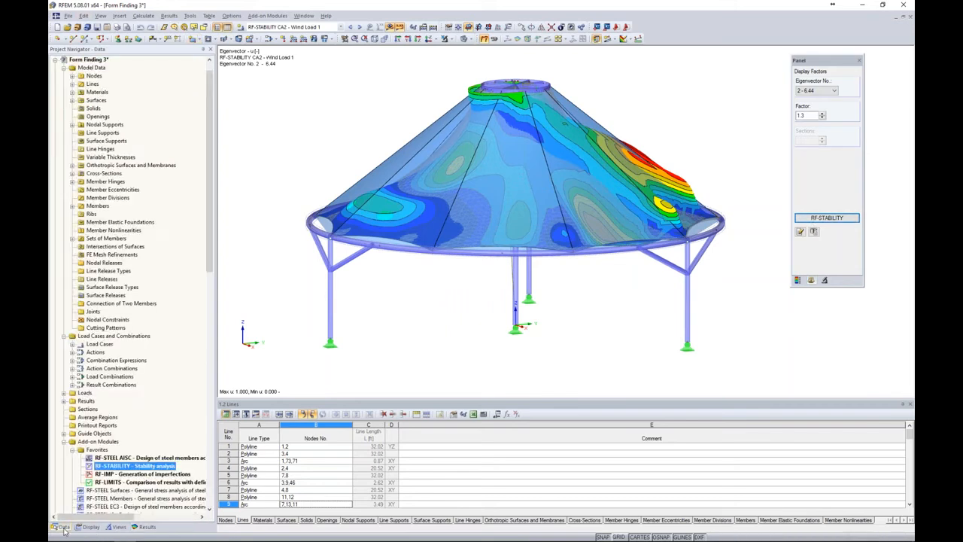
scroll(111, 429, "down", 2)
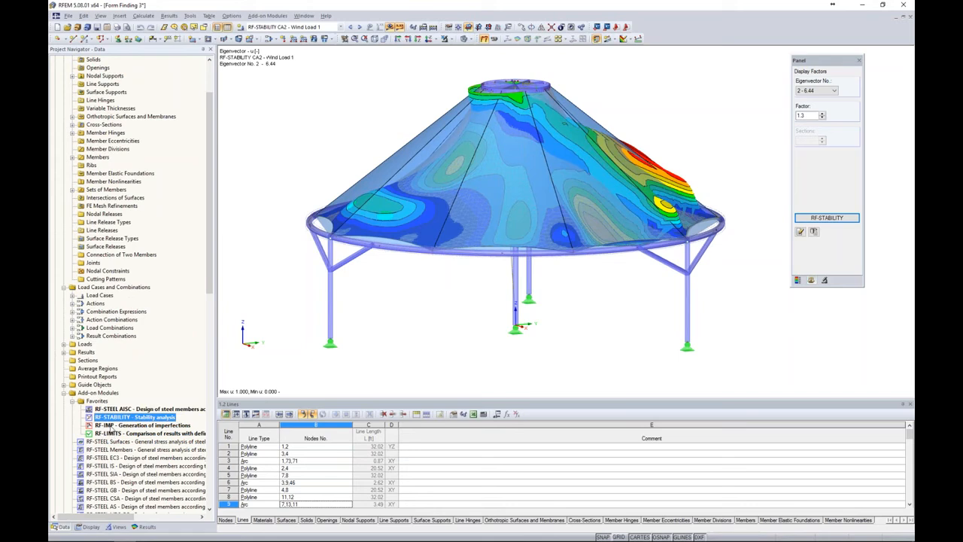
double_click(111, 426)
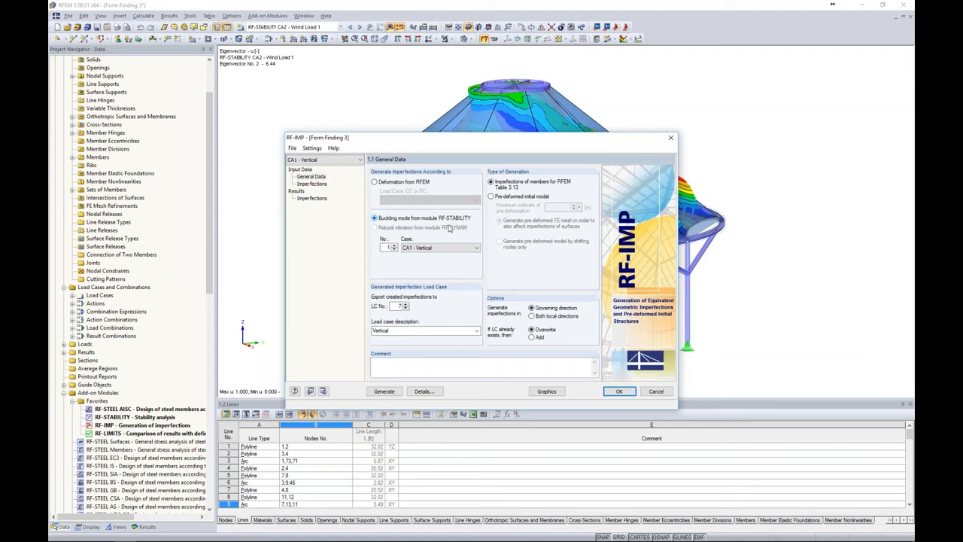
left_click(413, 250)
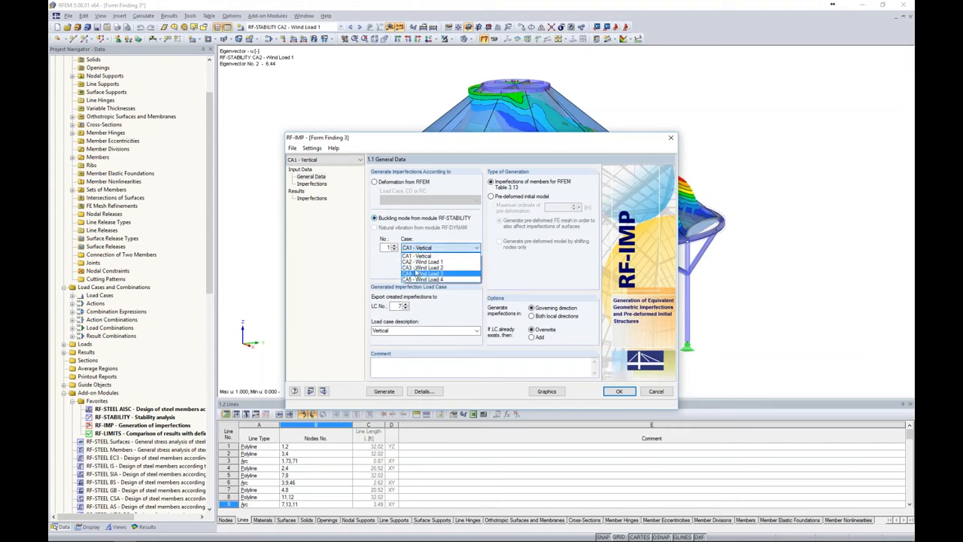
left_click(417, 257)
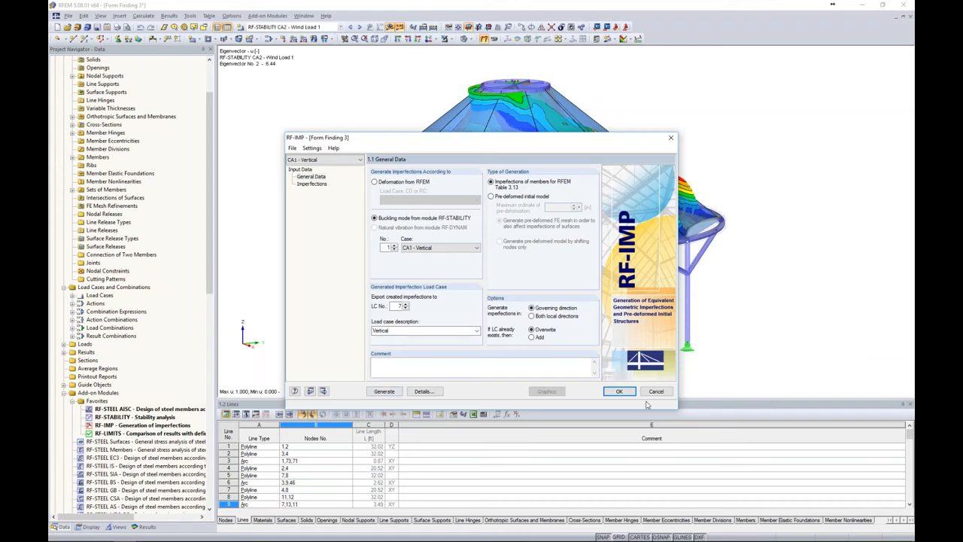
left_click(619, 392)
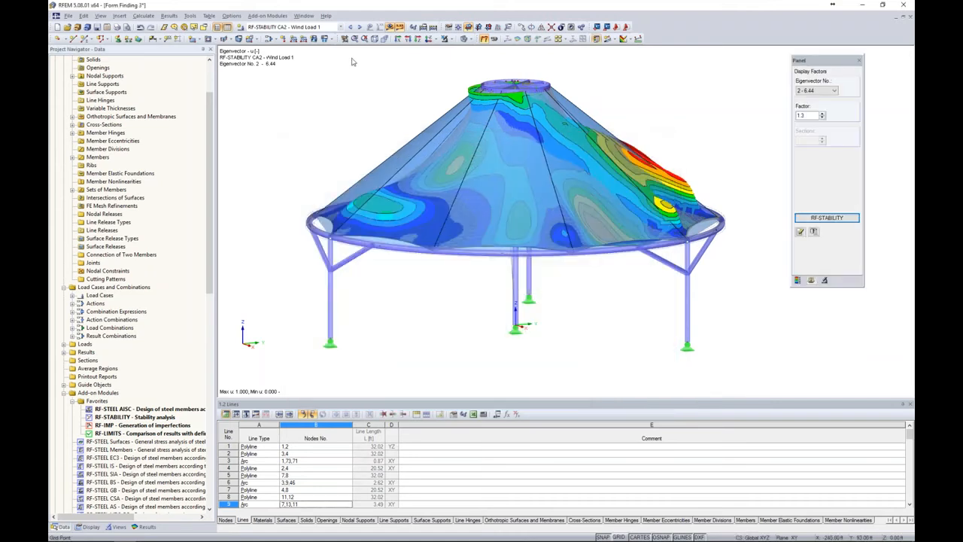
Display the RF-IMP CA1 - Vertical case on the model and recheck its imperfection load case settings in the module
left_click(316, 27)
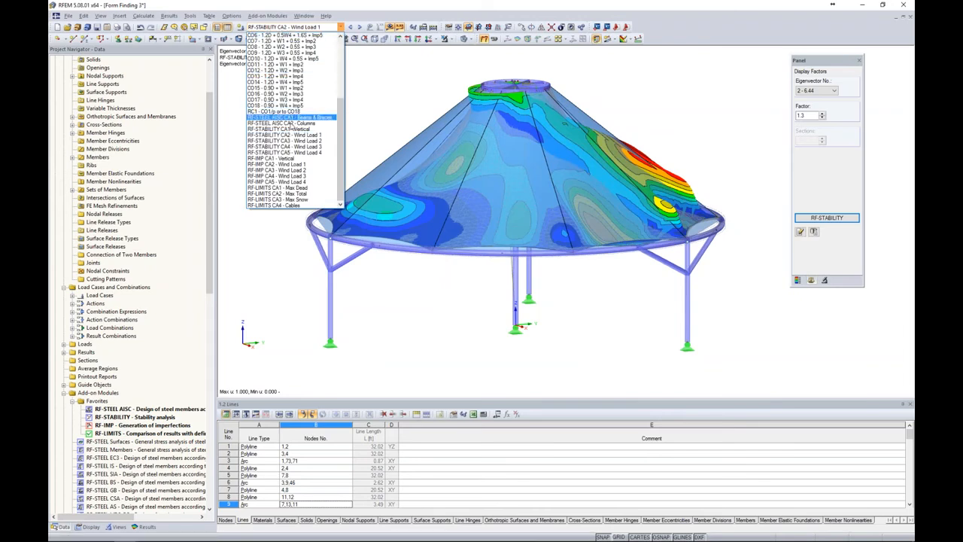
left_click(269, 159)
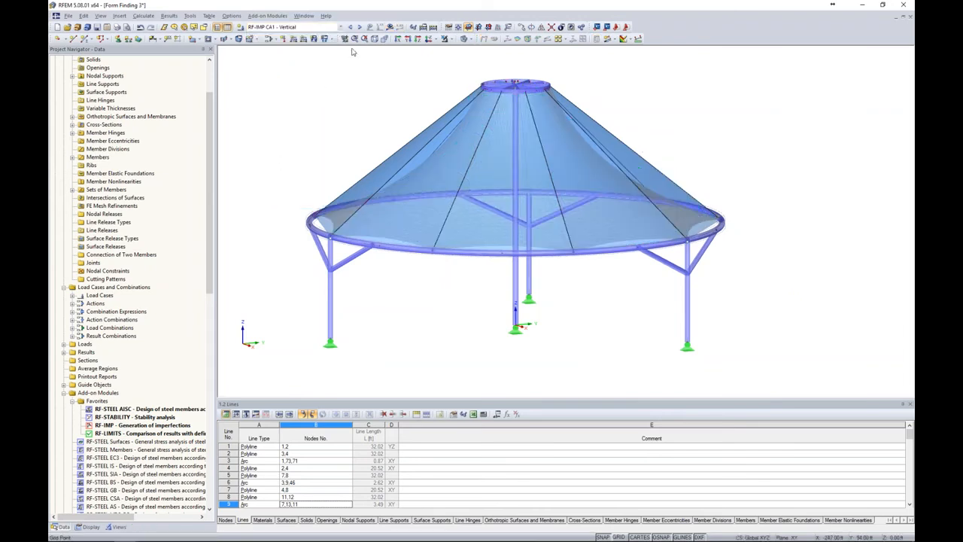
middle_click_drag(449, 277, 569, 334, "ctrl")
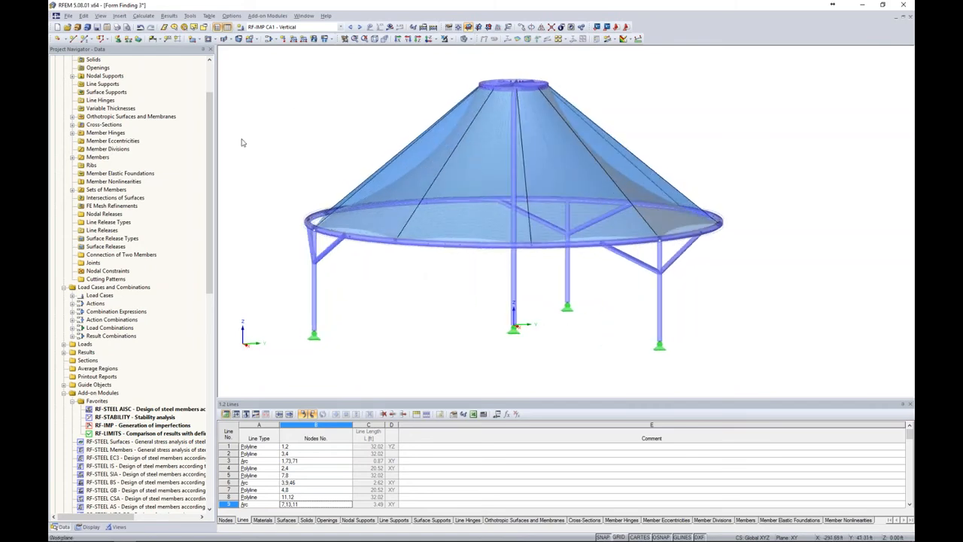
left_click(299, 27)
left_click(299, 27)
double_click(120, 426)
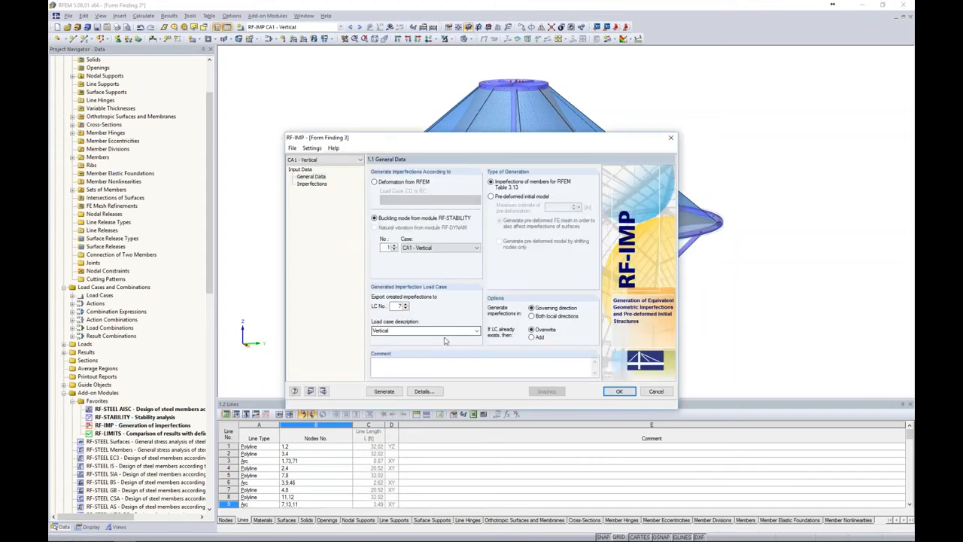
left_click(619, 393)
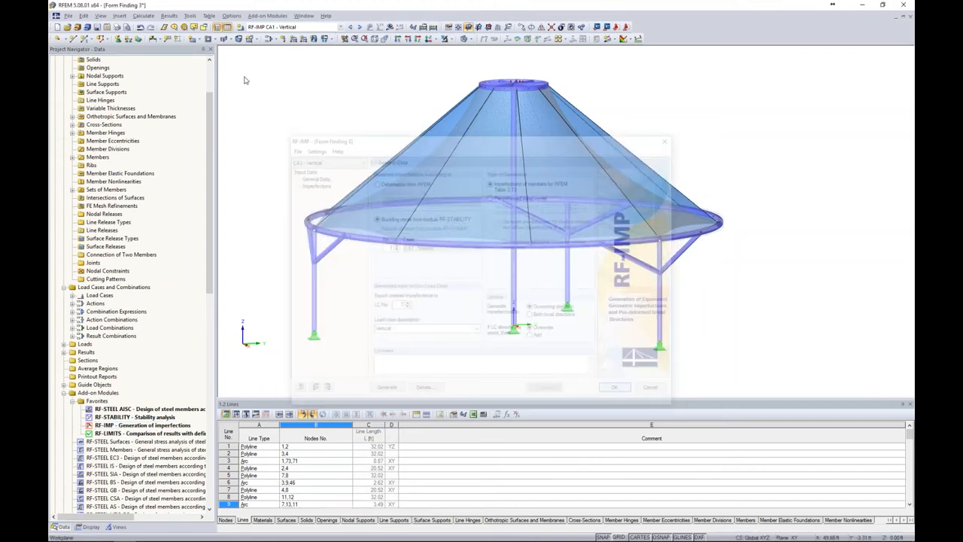
Review the load case list and check the action category of the Vertical imperfection load case LC7
left_click(269, 40)
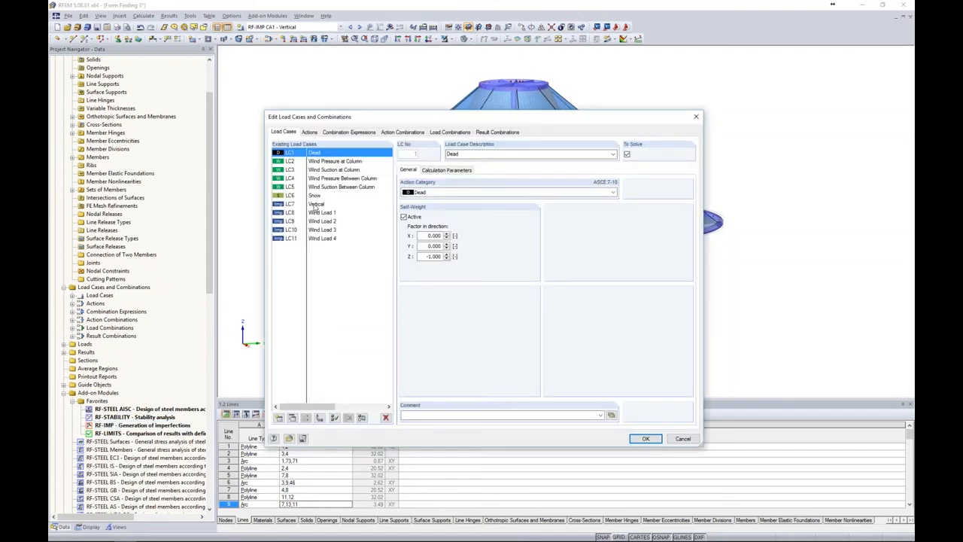
left_click(316, 205)
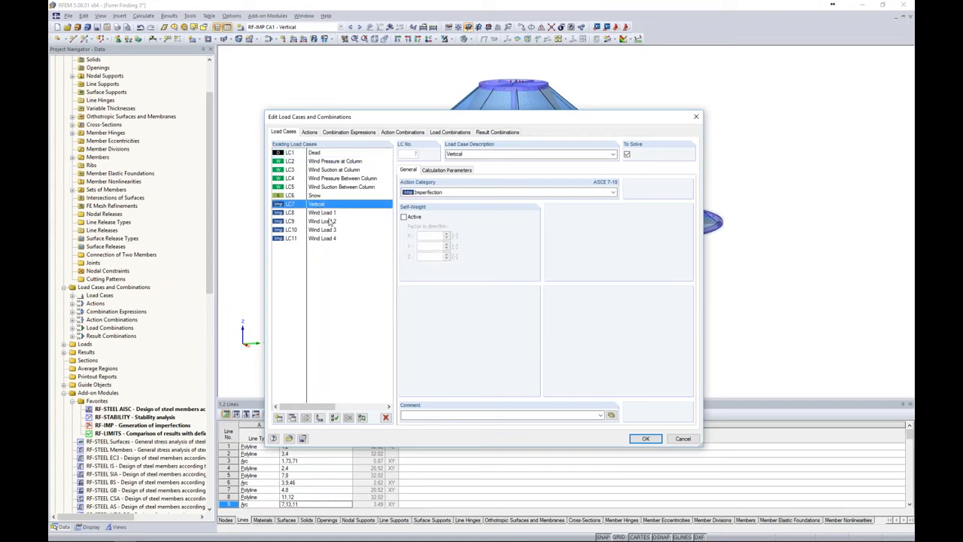
left_click(646, 439)
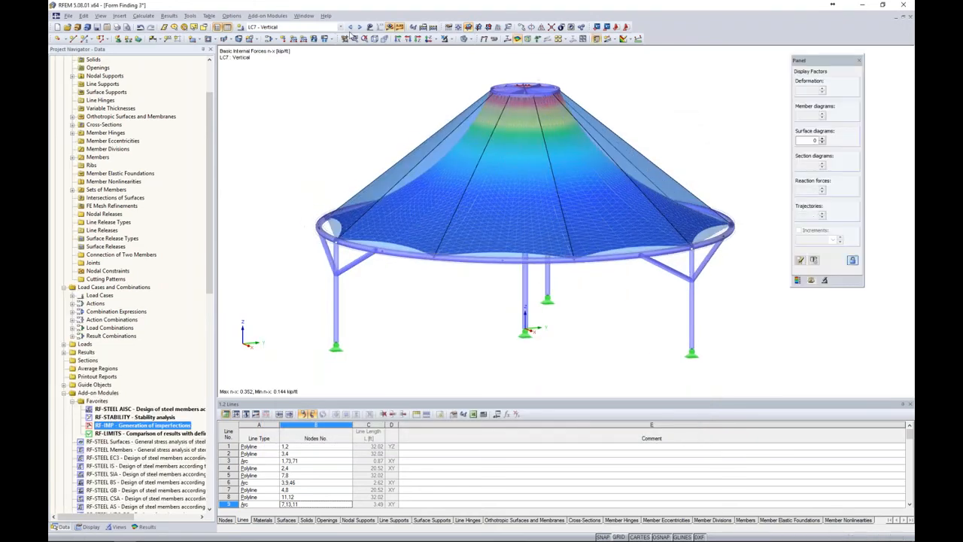
Display the RF-IMP results for Wind Load 2 and Wind Load 1, and examine the Wind Load 1 imperfections on the columns
left_click(341, 27)
scroll(311, 155, "up", 2)
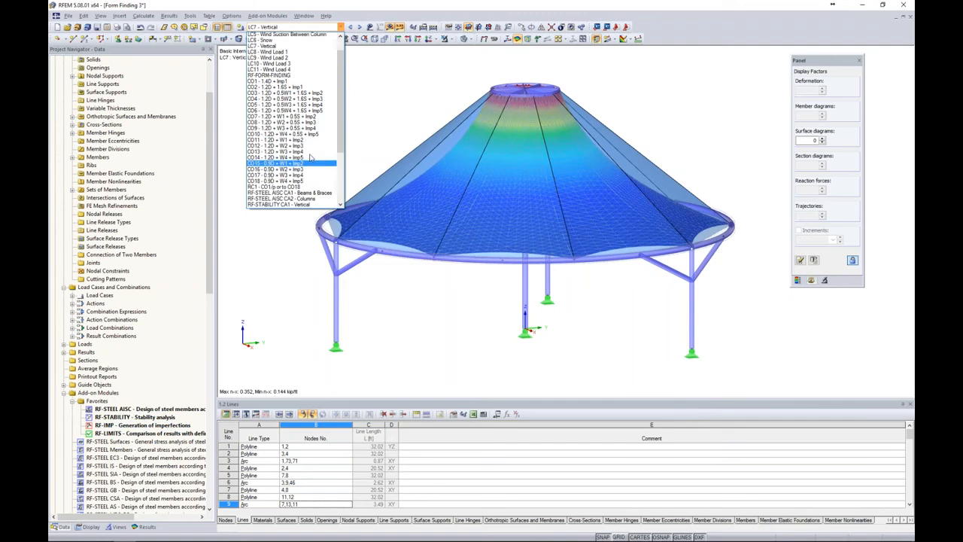
scroll(311, 159, "down", 5)
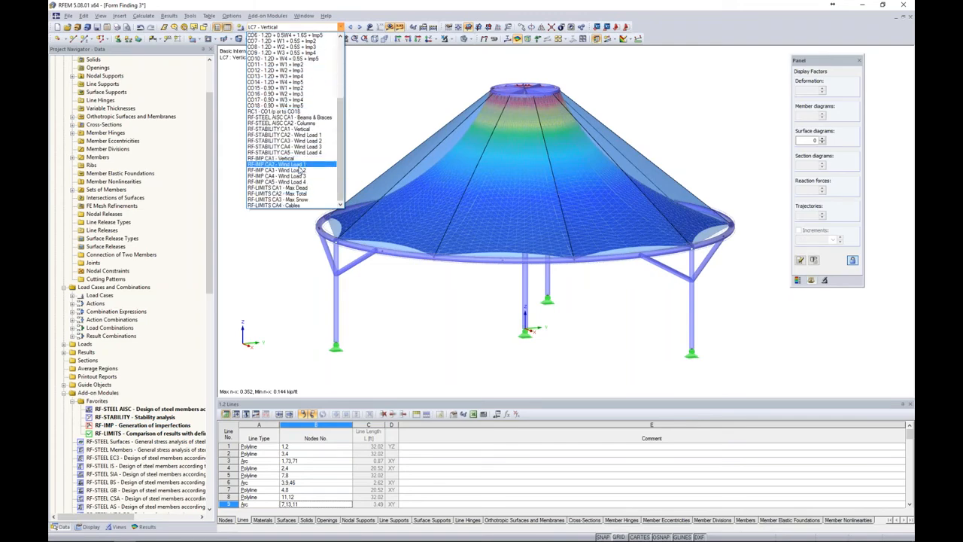
left_click(311, 161)
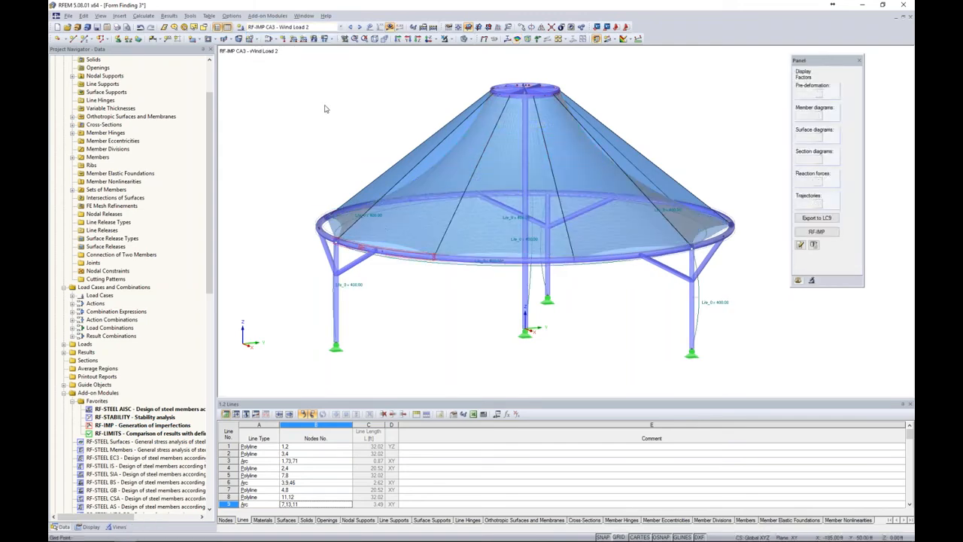
left_click(350, 28)
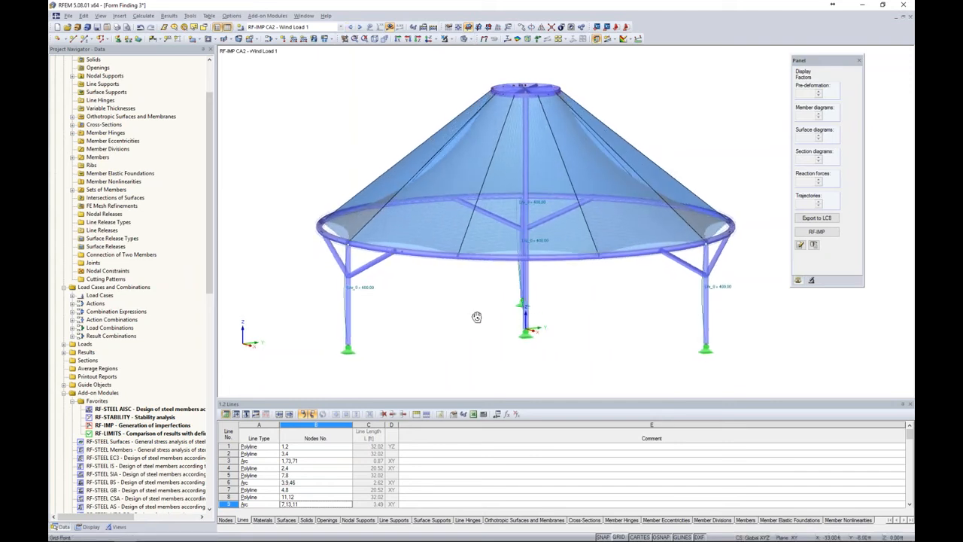
scroll(713, 297, "up", 3)
scroll(714, 297, "up", 2)
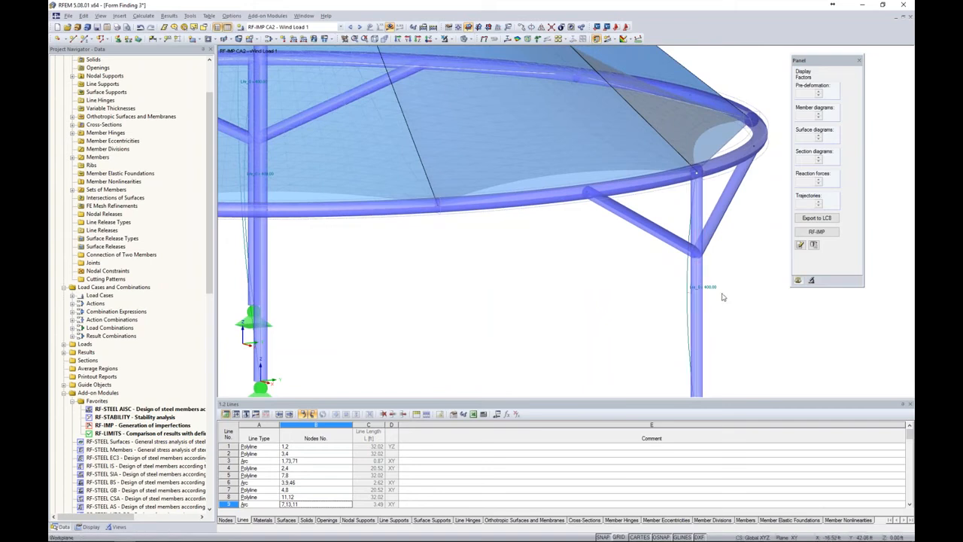
scroll(720, 301, "down", 5)
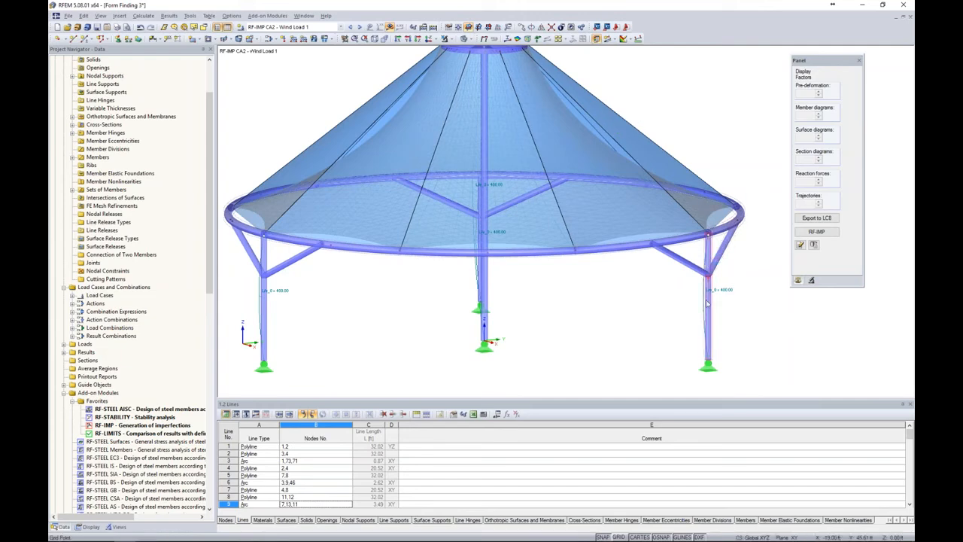
middle_click_drag(569, 311, 366, 314, "ctrl")
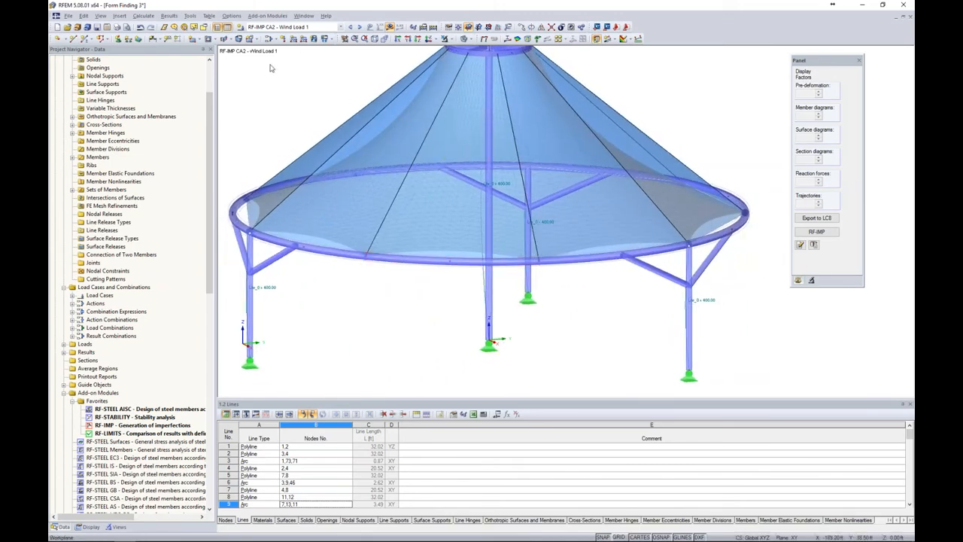
Open the combination expressions and compare the imperfection settings of Section 2.3 (LRFD) and Section 2.4 (ASD)
left_click(267, 39)
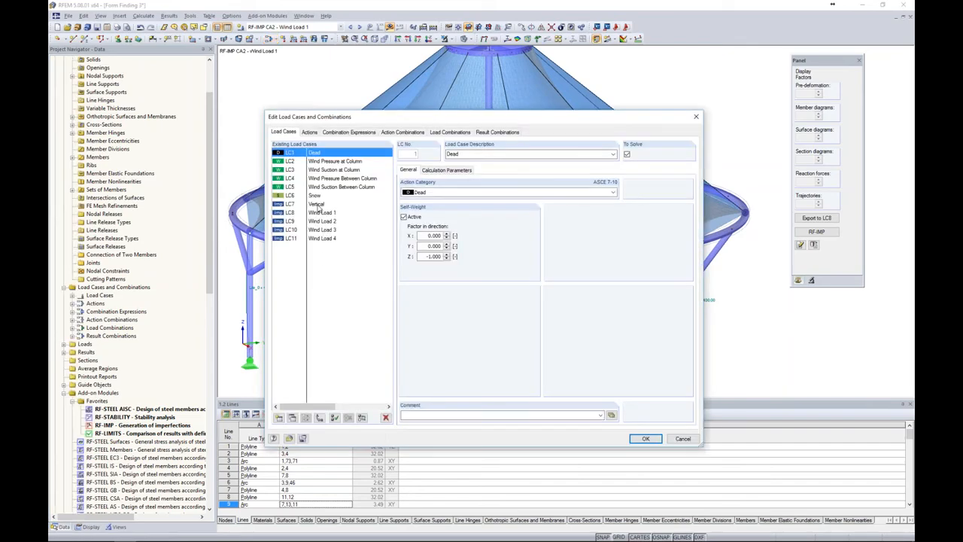
left_click(336, 133)
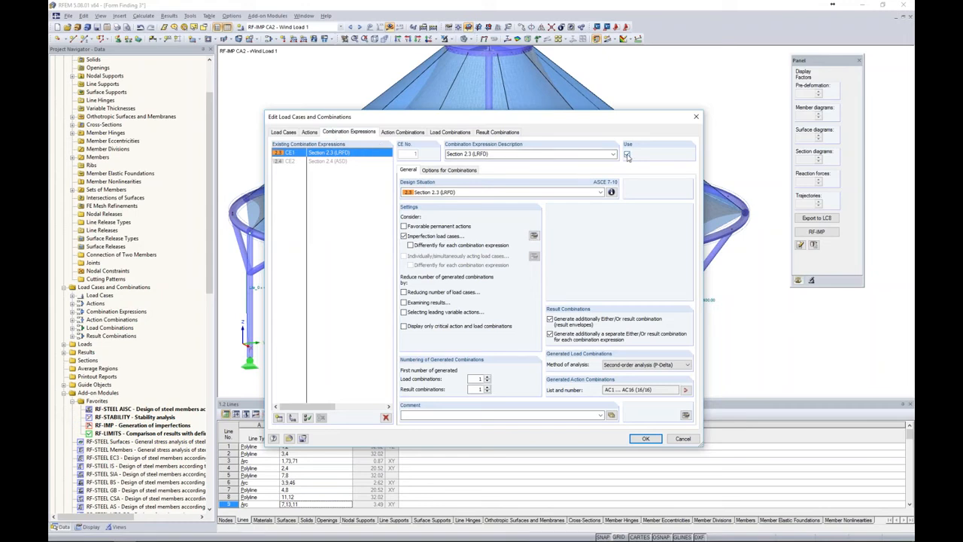
left_click(331, 162)
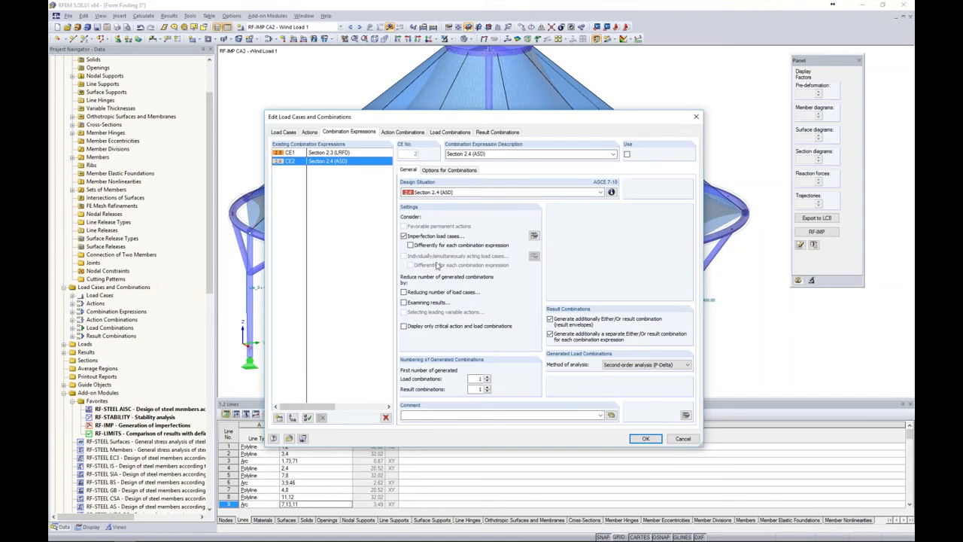
left_click(340, 153)
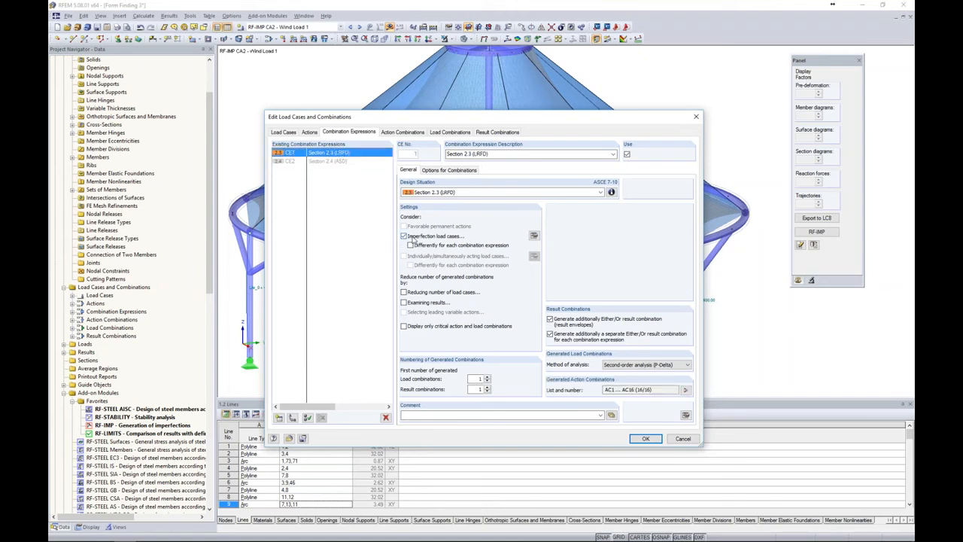
Check the imperfection load case settings of Section 2.3 (LRFD) and review the load cases contained in load combinations CO2 to CO5
left_click(534, 236)
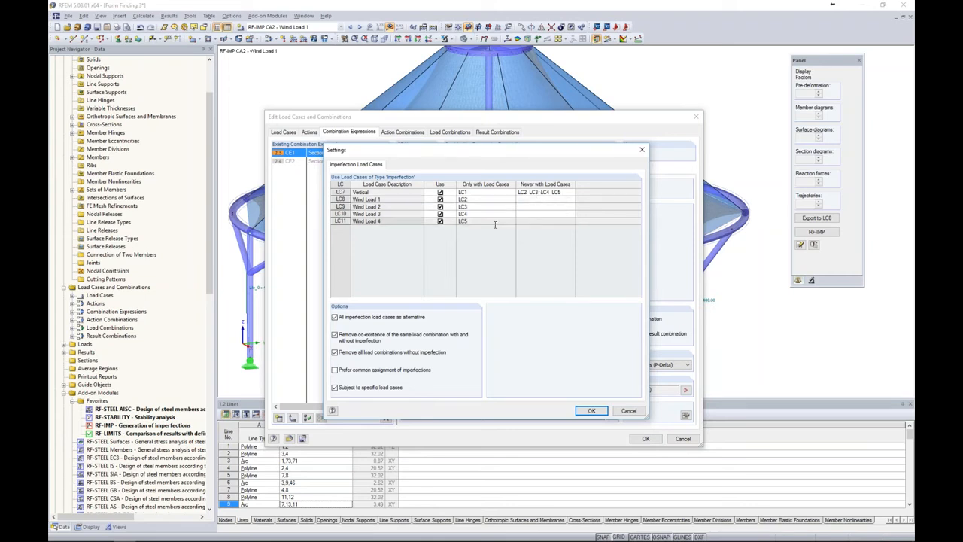
left_click(591, 411)
left_click(452, 133)
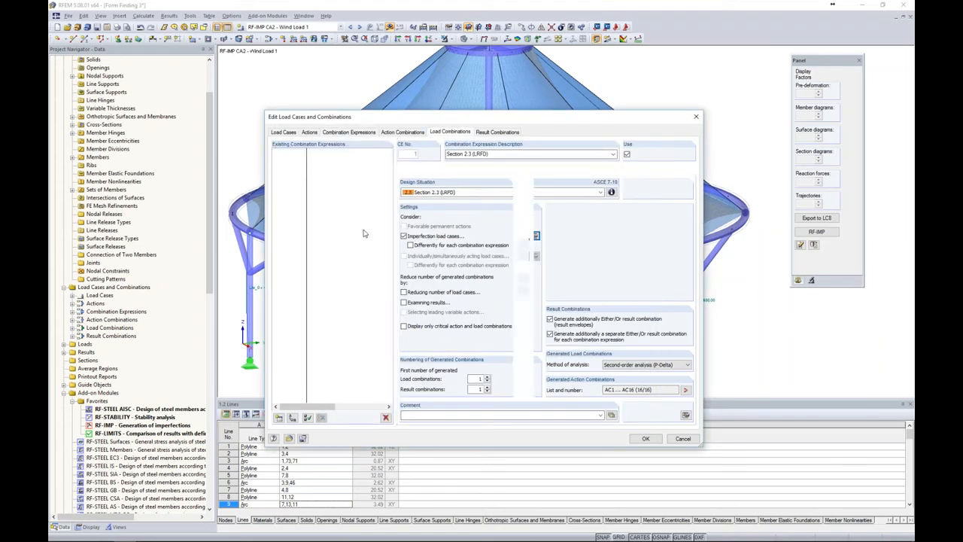
left_click(342, 162)
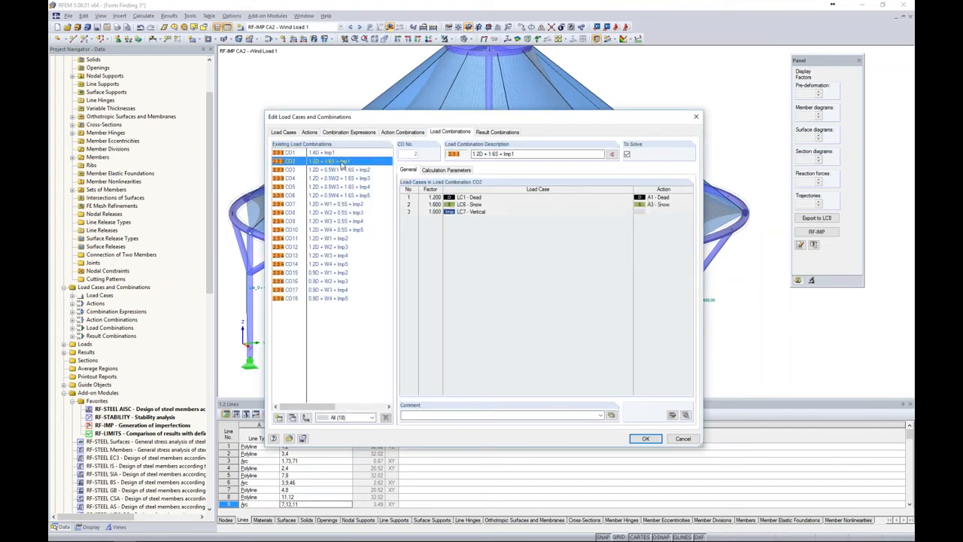
left_click(347, 171)
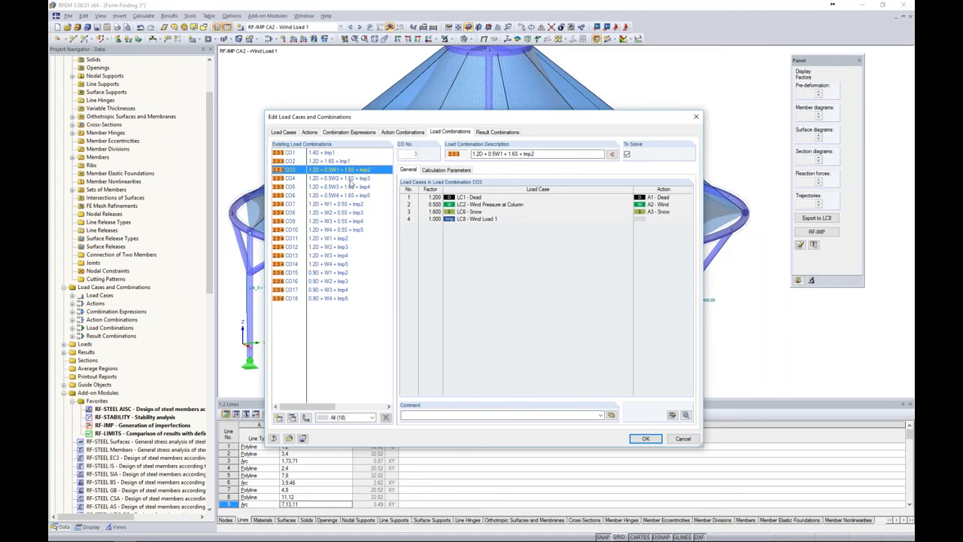
left_click(350, 179)
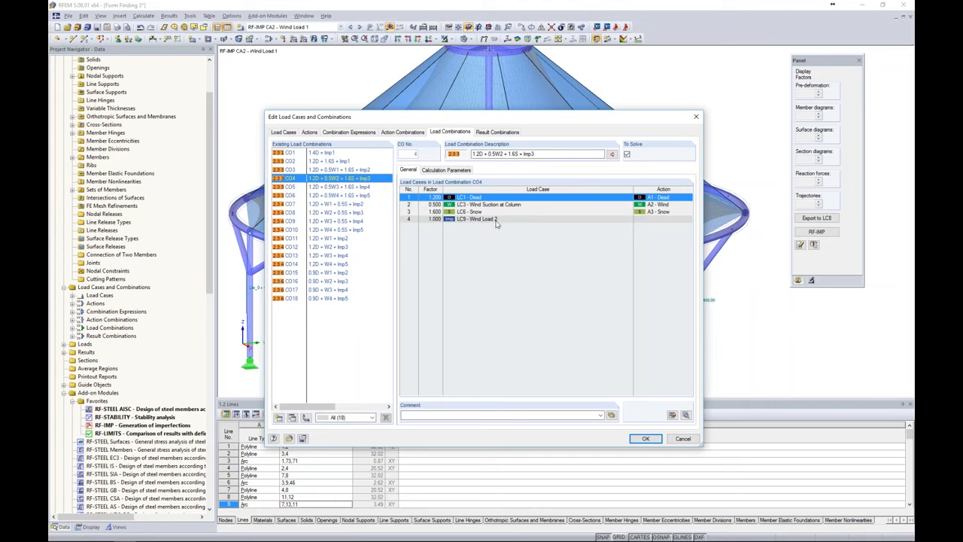
left_click(368, 187)
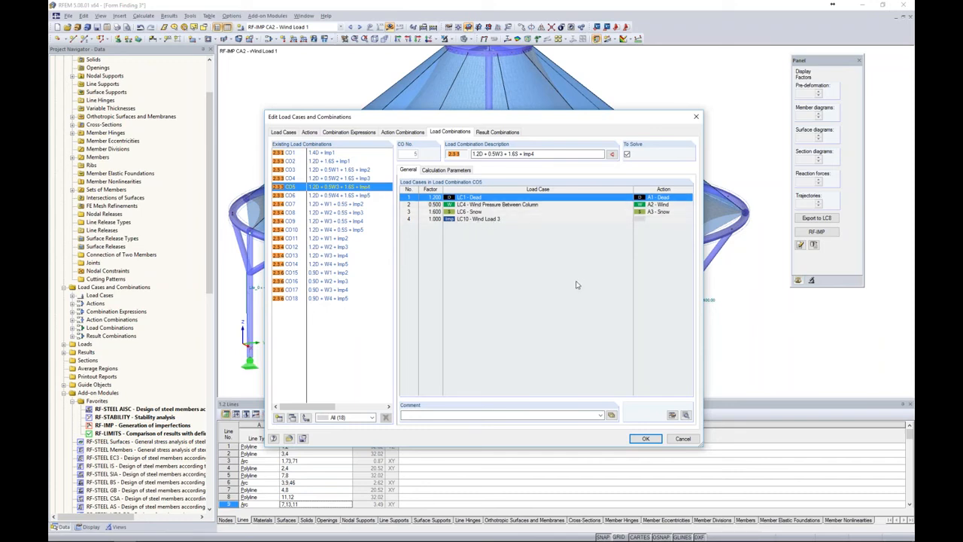
left_click(684, 440)
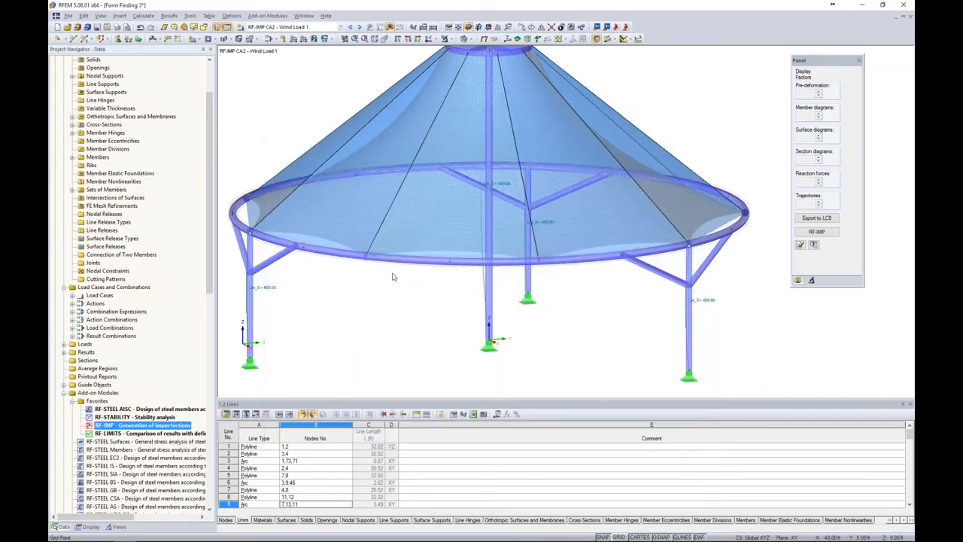
Open the RF-STEEL AISC module and review the general data of design case CA1 - Beams & Braces
scroll(393, 277, "down", 2)
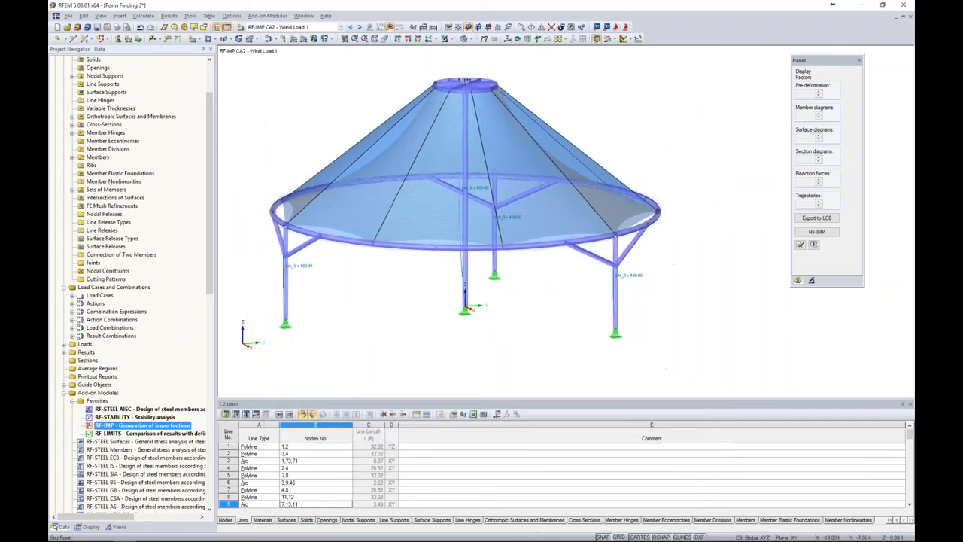
double_click(110, 409)
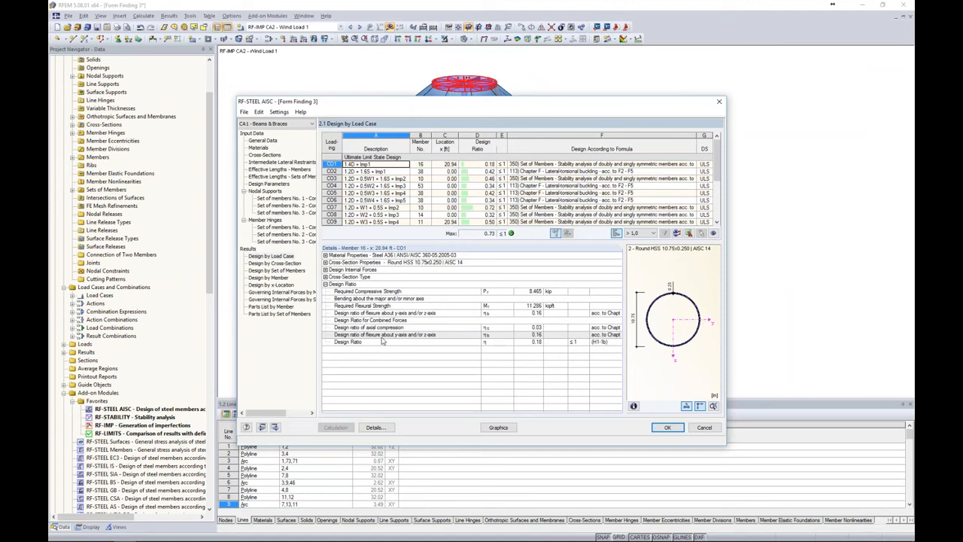
left_click(273, 143)
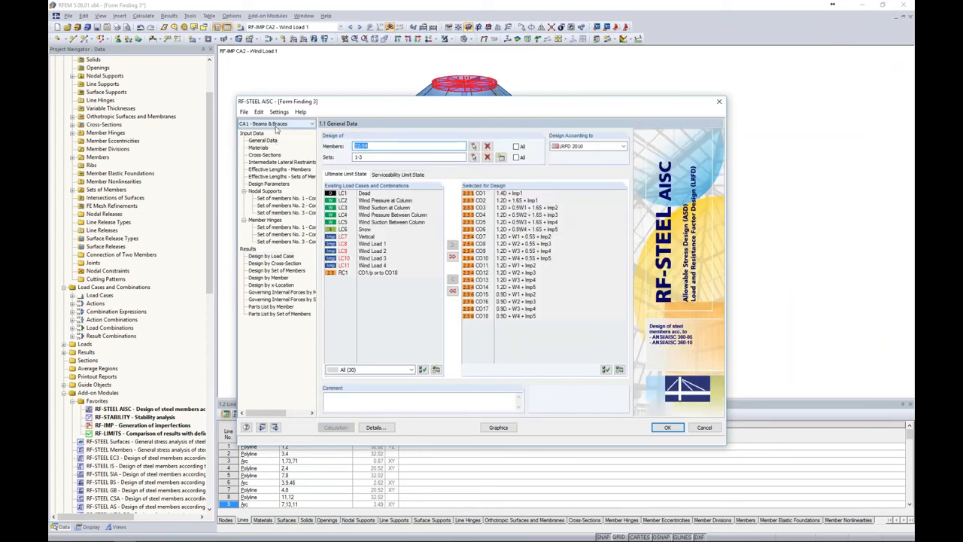
left_click(276, 124)
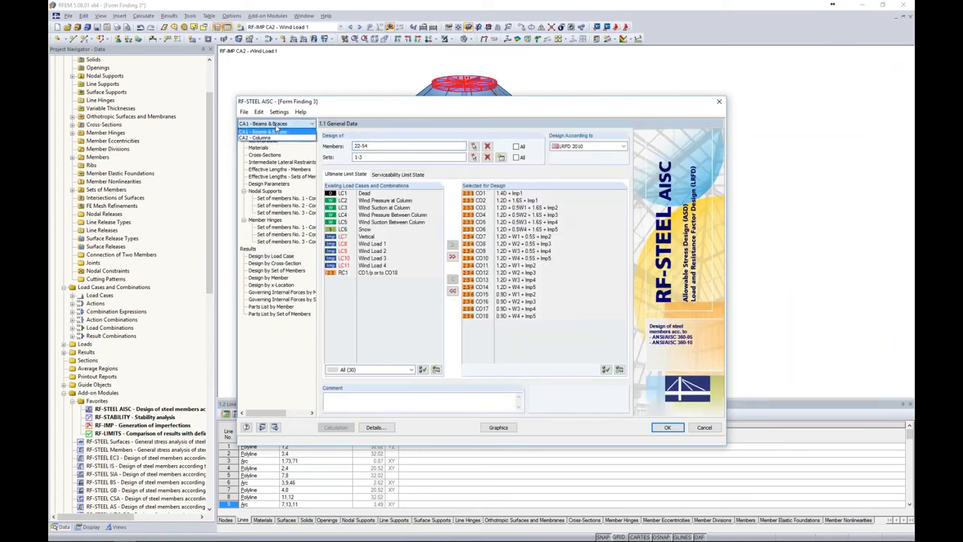
left_click(278, 132)
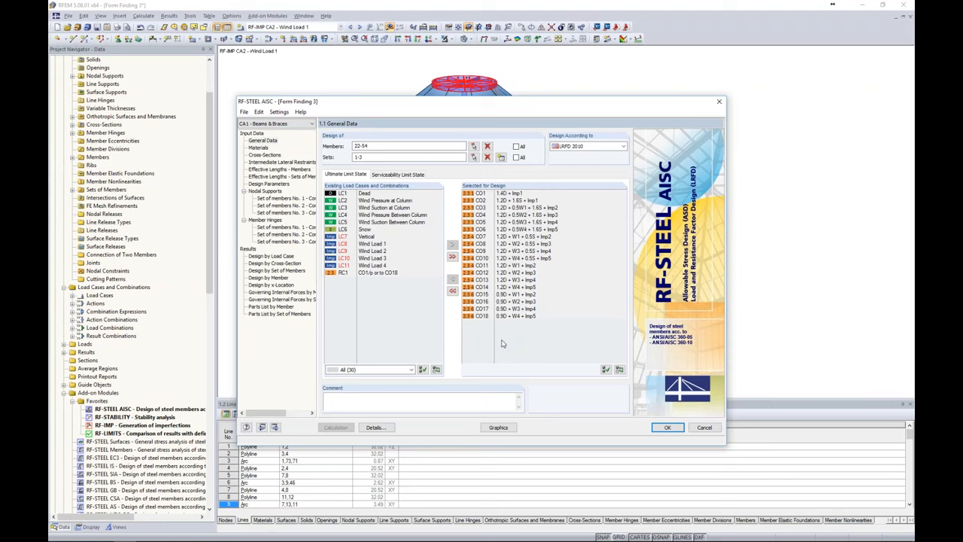
Review the general data and the design ratios by load case for design case CA2 - Columns
left_click(259, 124)
left_click(258, 138)
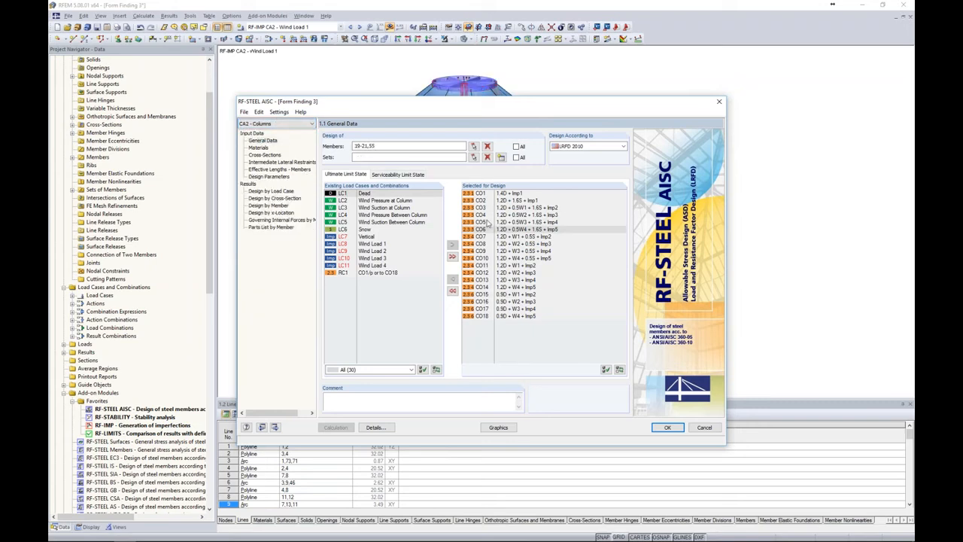
left_click(267, 192)
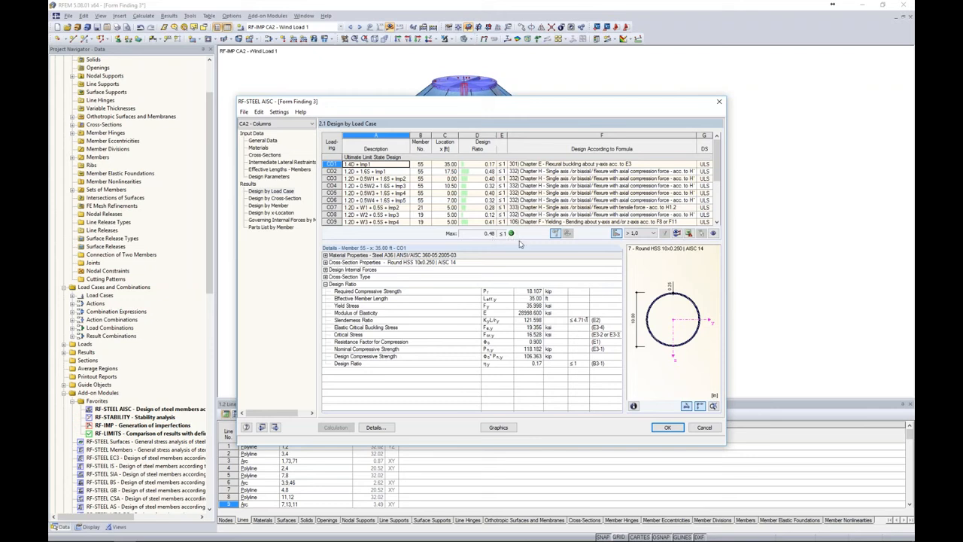
Return to CA1 - Beams & Braces and examine its design ratios as a colour plot on the model
left_click(290, 123)
left_click(275, 133)
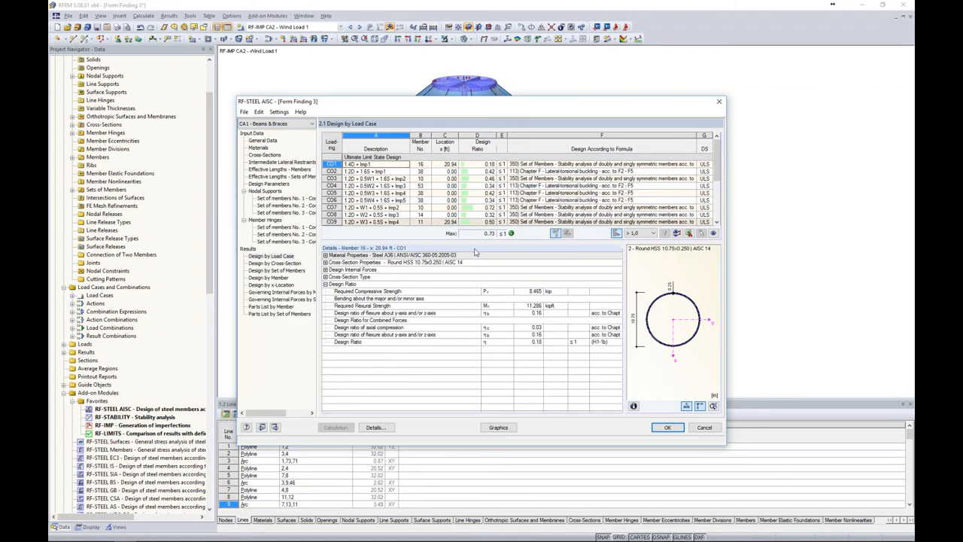
left_click(503, 427)
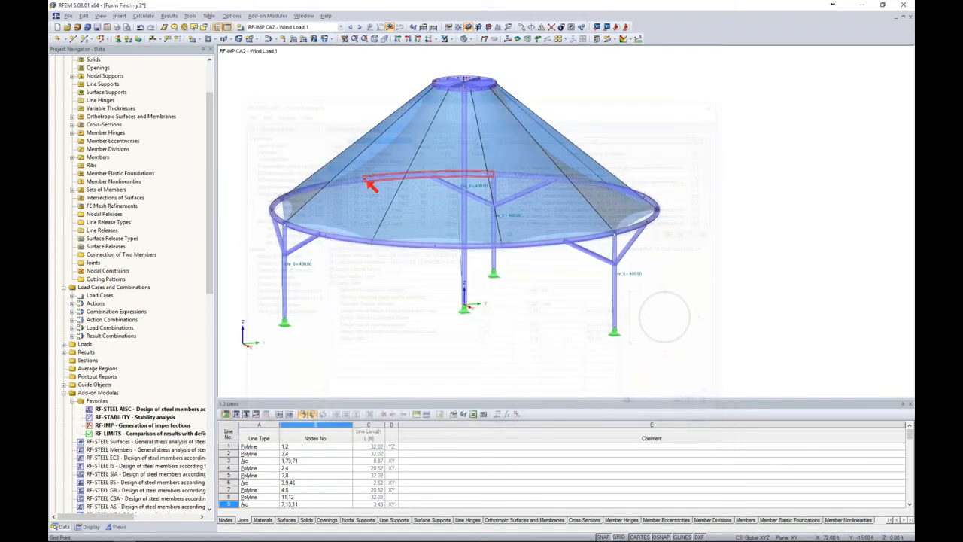
middle_click_drag(572, 332, 704, 296, "ctrl")
left_click(799, 280)
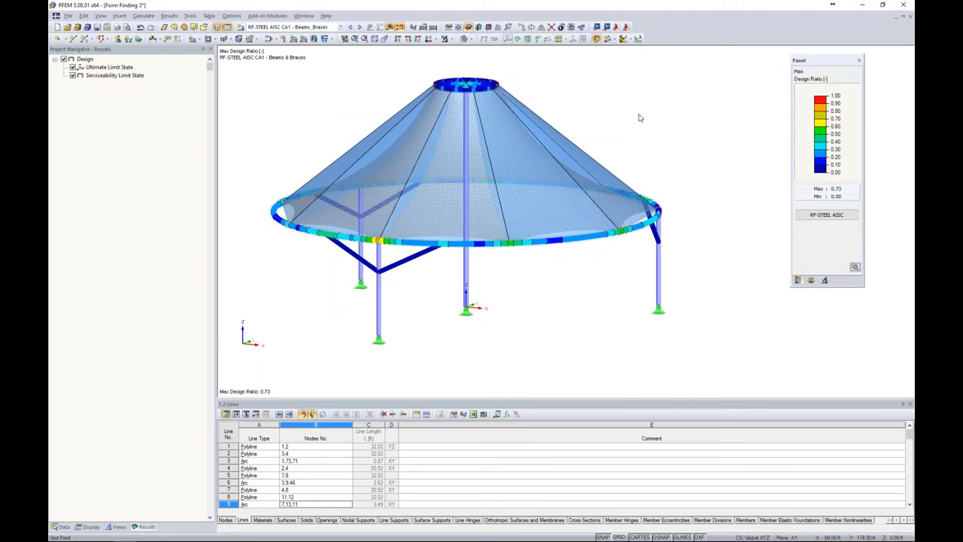
middle_click_drag(641, 114, 632, 145, "ctrl")
middle_click_drag(568, 145, 630, 149, "ctrl")
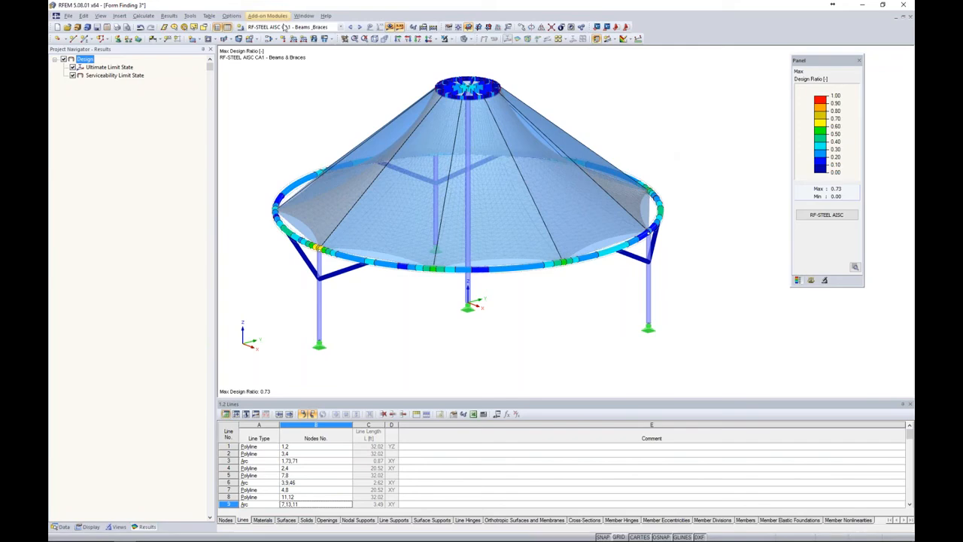
Display the RF-FORM-FINDING internal forces on the membrane, examine them in plan, and hide the results
left_click(286, 27)
scroll(292, 100, "up", 5)
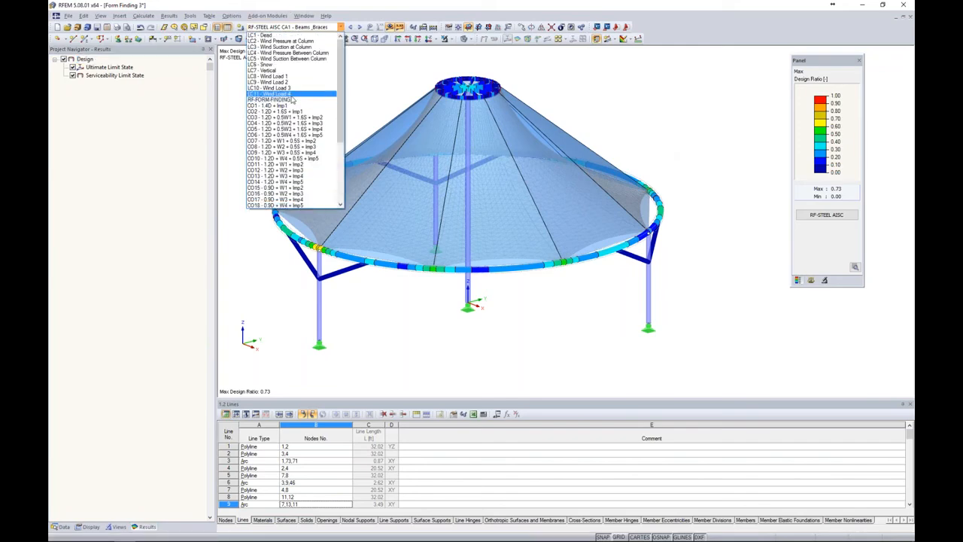
left_click(292, 100)
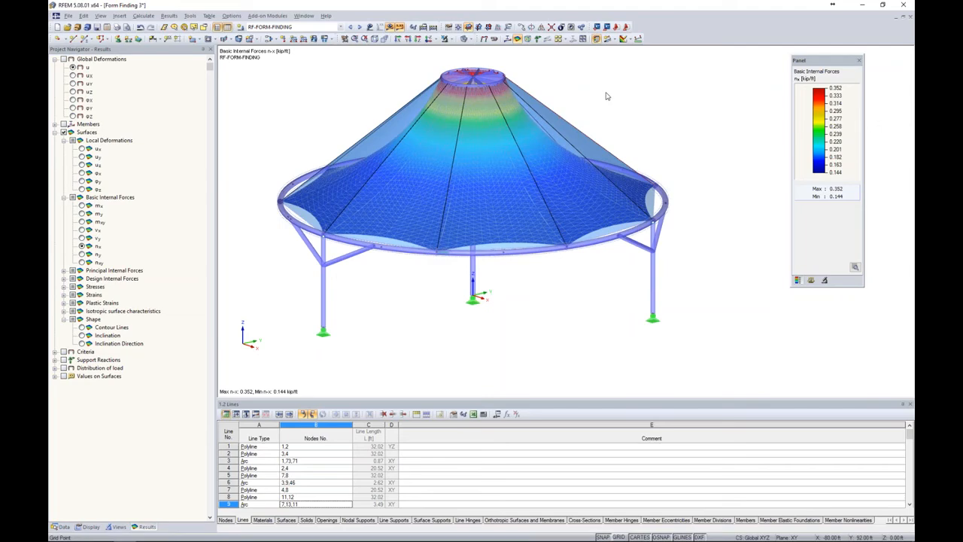
left_click(429, 40)
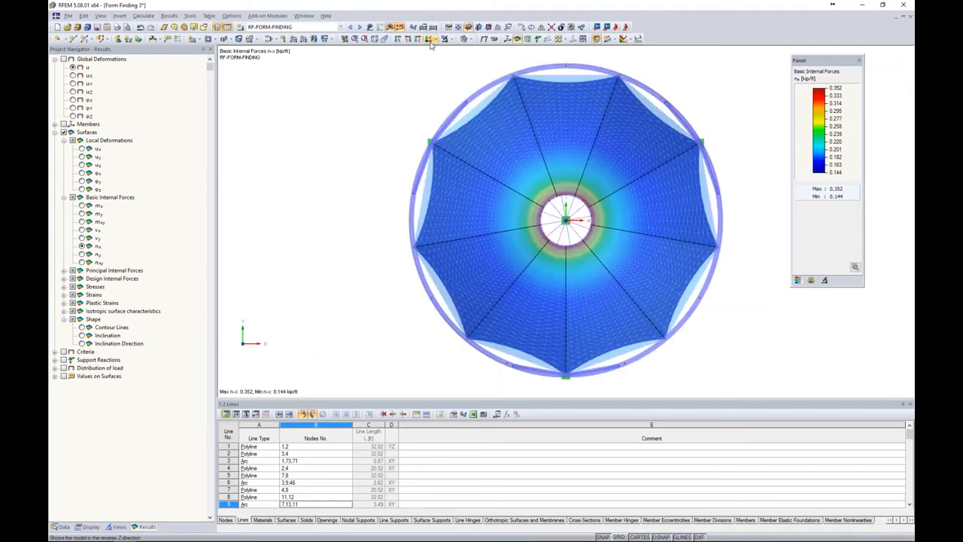
left_click(389, 27)
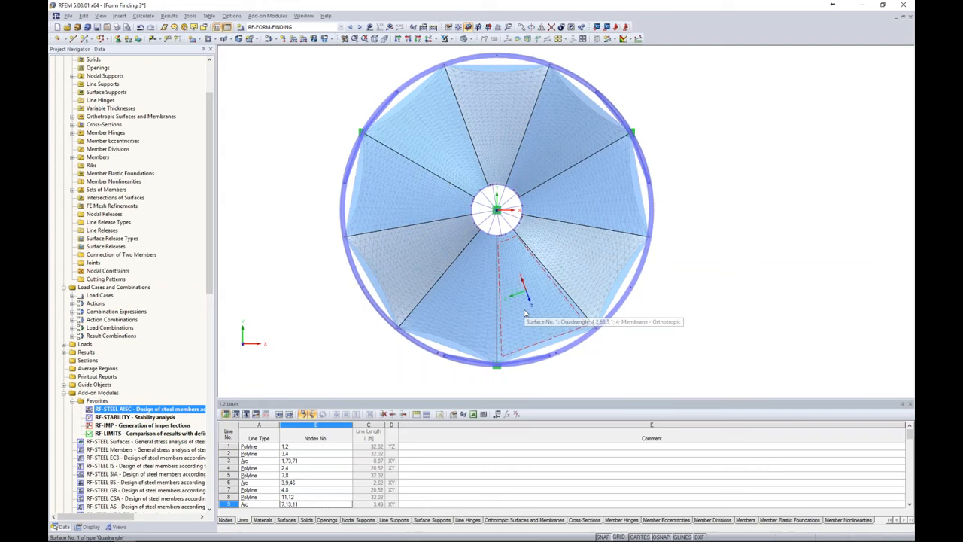
Start a Cut via Section line on surfaces 1-9, running from node 45 at the cone's centre to node 18 on the outer ring
left_click_drag(209, 254, 211, 176)
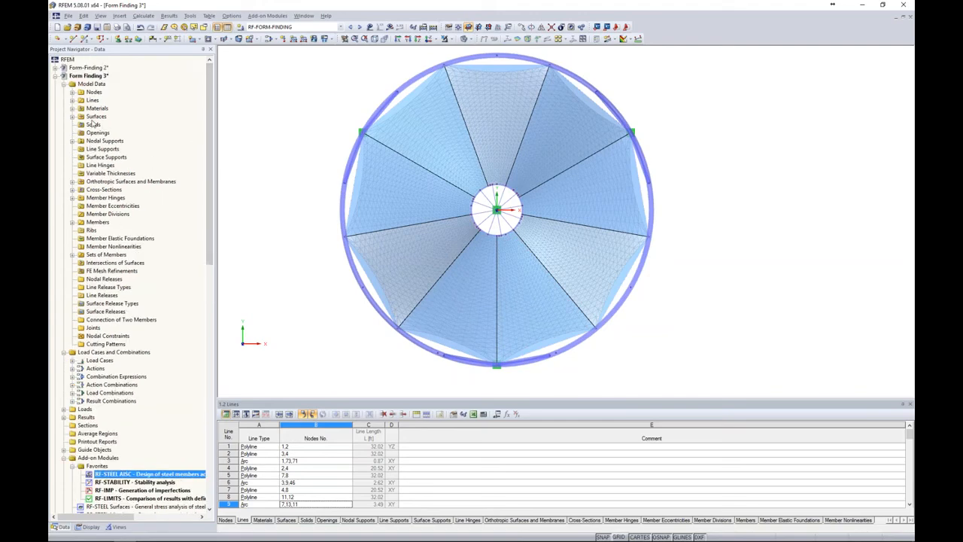
right_click(92, 100)
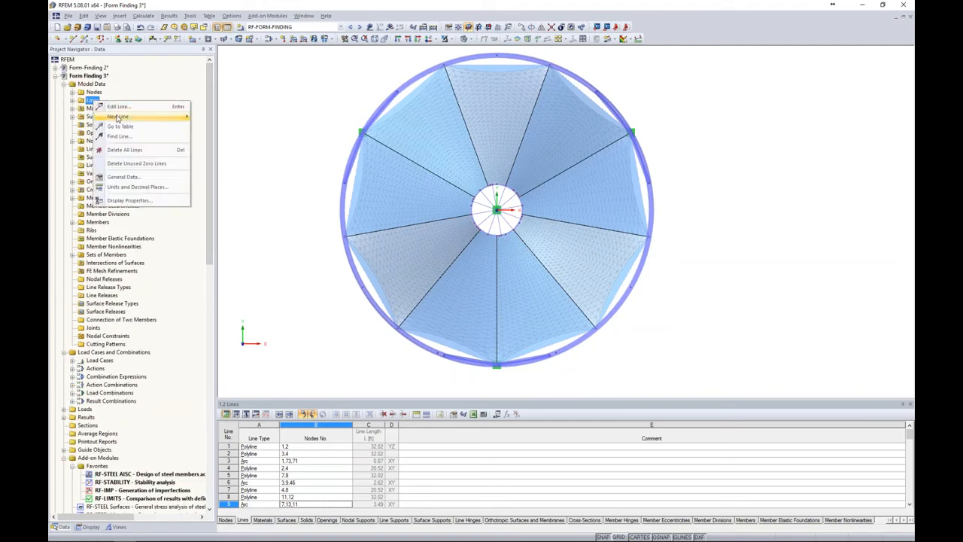
mouse_move(117, 119)
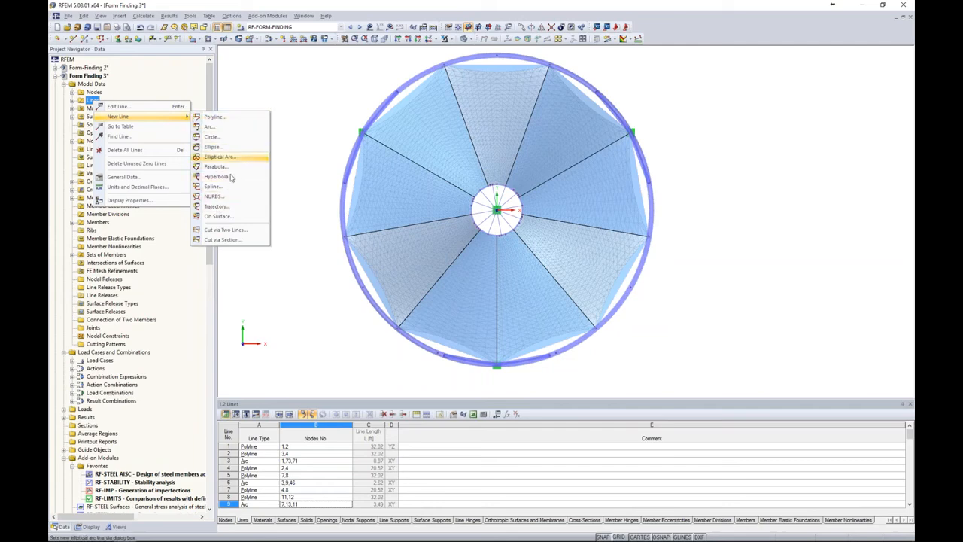
left_click(223, 240)
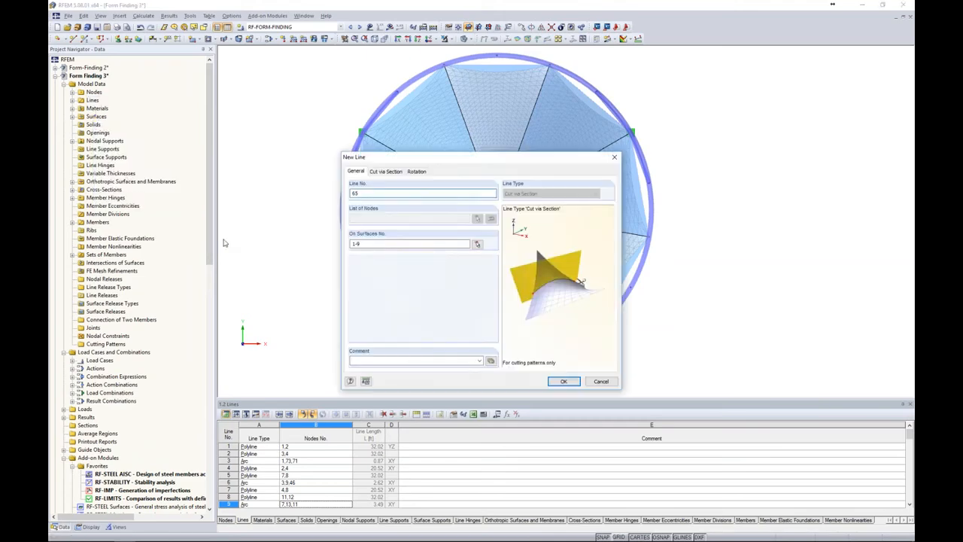
left_click_drag(457, 162, 274, 131)
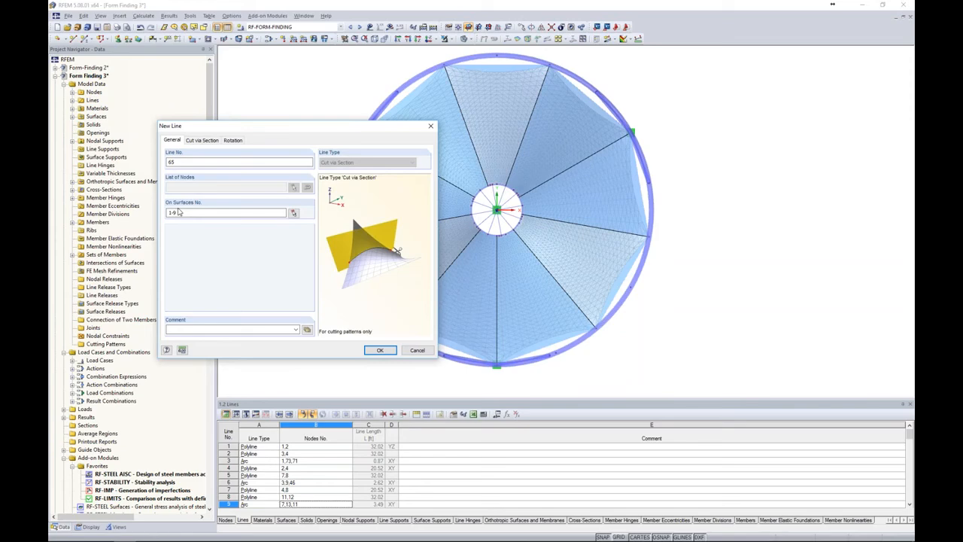
left_click(199, 142)
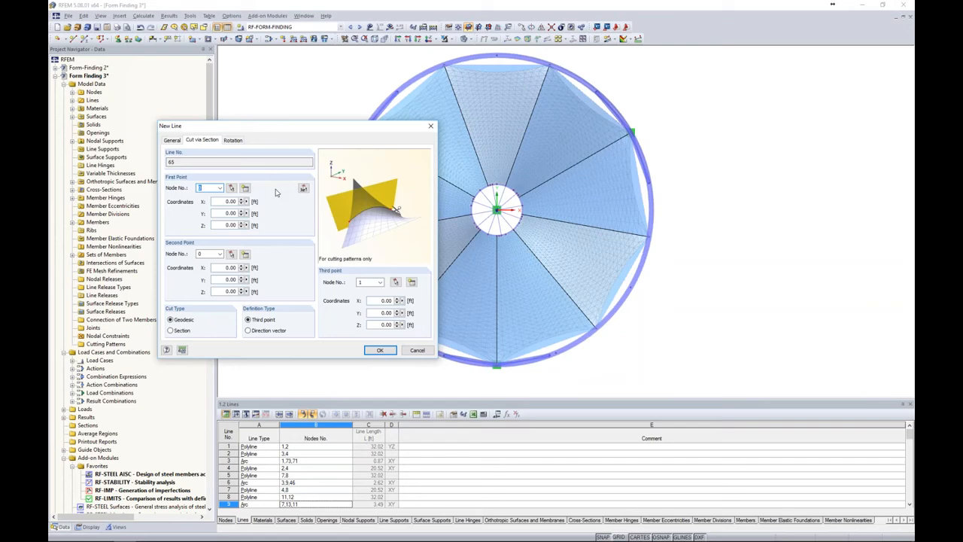
left_click(231, 188)
left_click(498, 212)
left_click(231, 254)
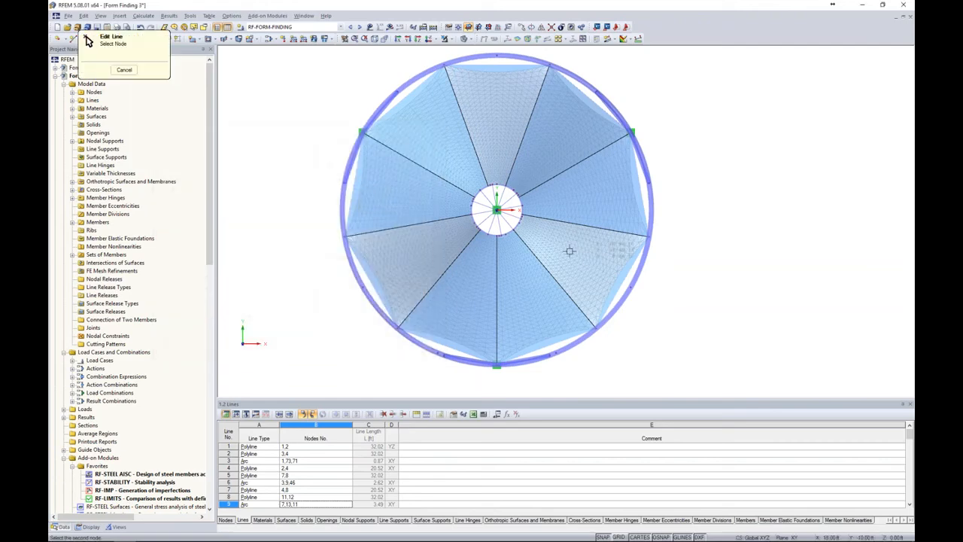
left_click(631, 286)
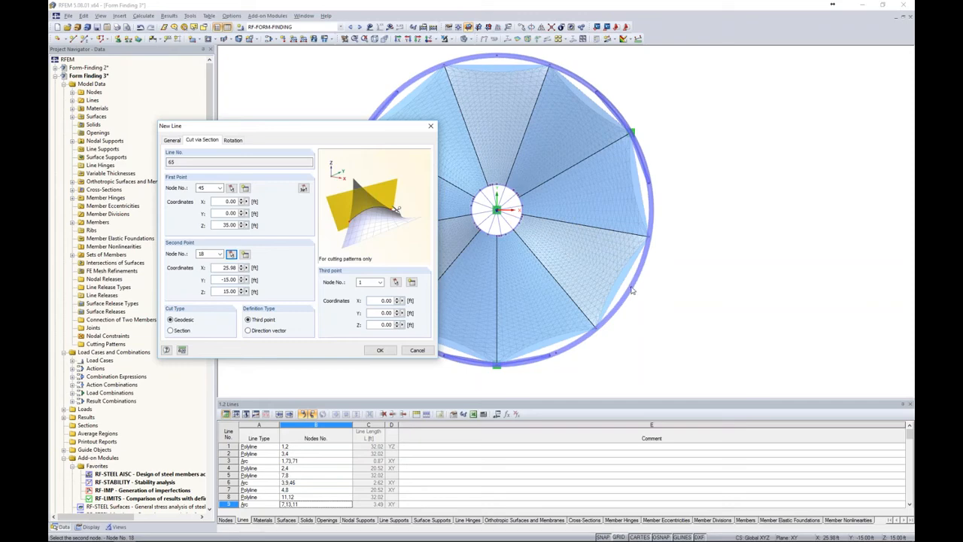
Set the cut type to Section, define its plane by a direction vector along Z, and create the cutting line
left_click(170, 331)
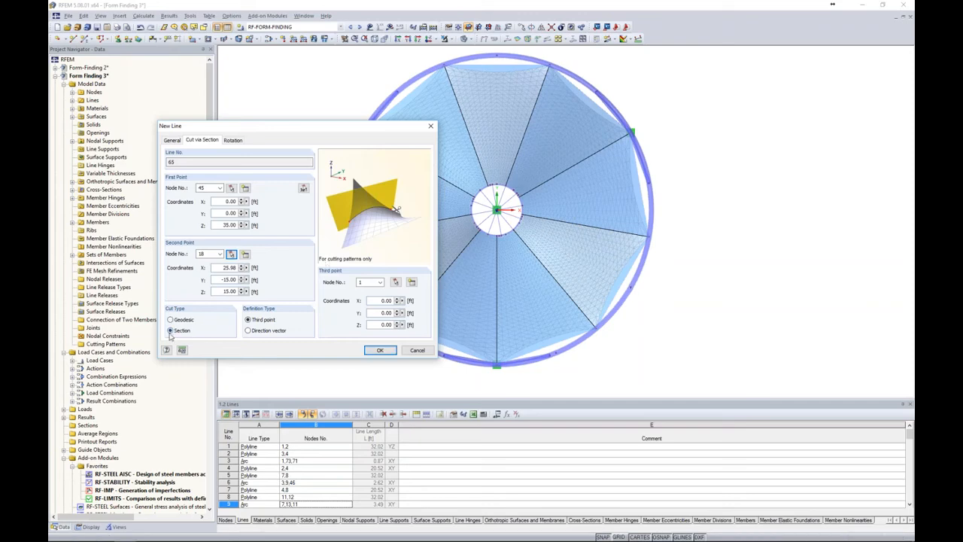
left_click(252, 334)
double_click(391, 325)
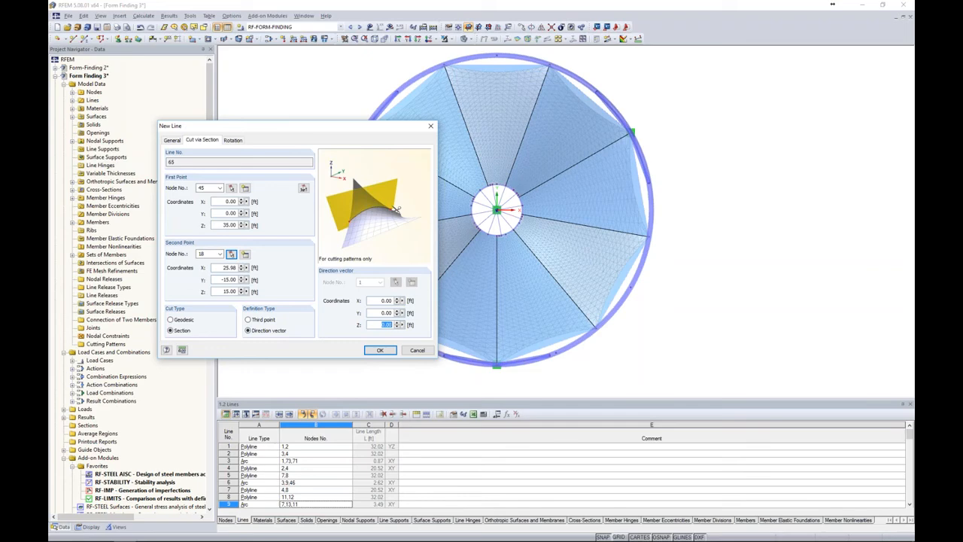
type("1")
key("BackSpace")
left_click(380, 350)
Rotate-copy the new cut line about the vertical Z axis, making 8 copies so every membrane panel gets one
middle_click_drag(708, 337, 718, 119, "ctrl")
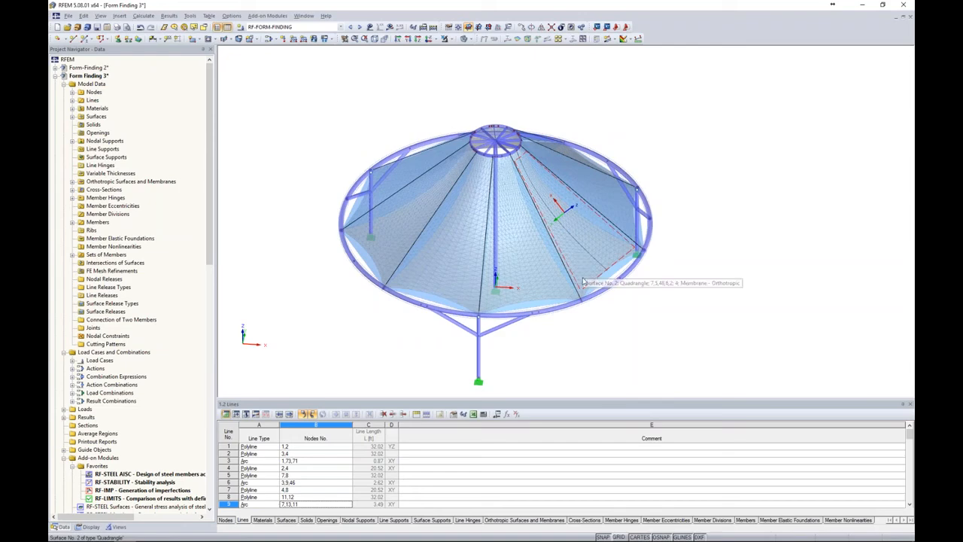
mouse_move(694, 242)
middle_mouse_down("ctrl")
mouse_move(667, 246)
mouse_move(665, 269)
mouse_move(703, 250)
middle_mouse_up("ctrl")
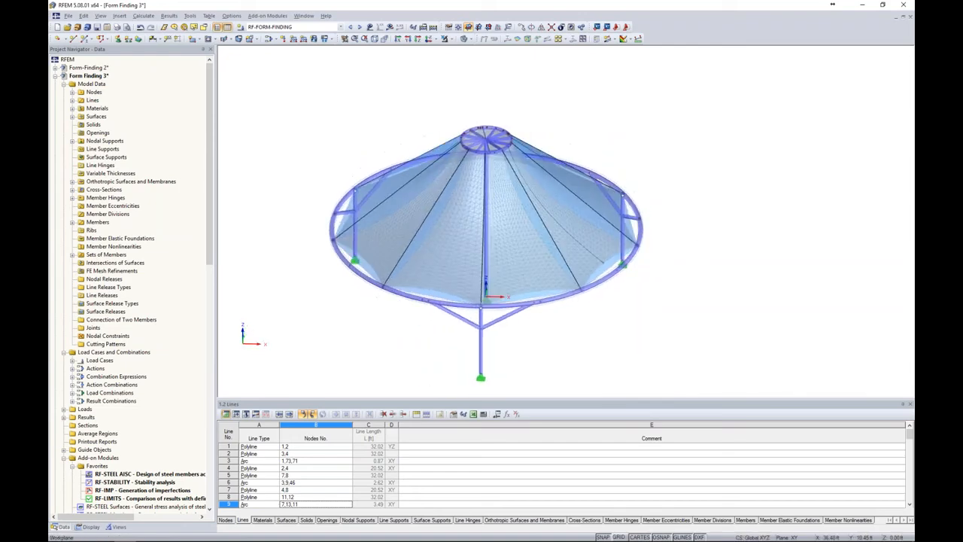
right_click(586, 246)
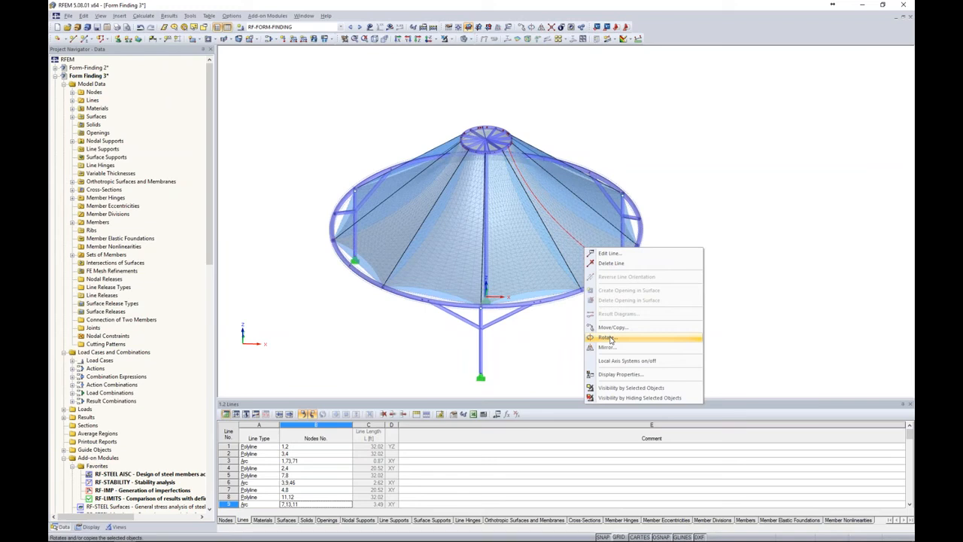
left_click(608, 339)
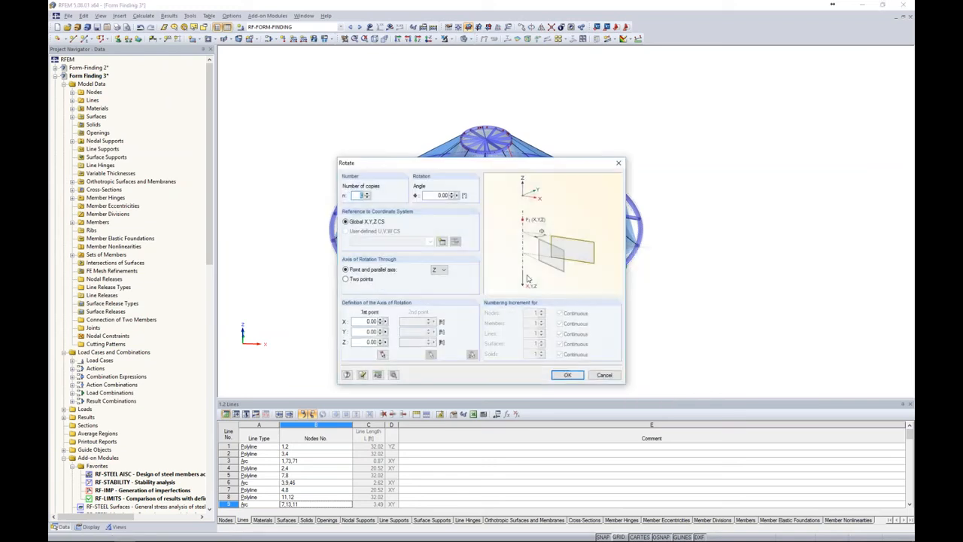
type("8")
key("Tab")
type("4")
left_click(393, 374)
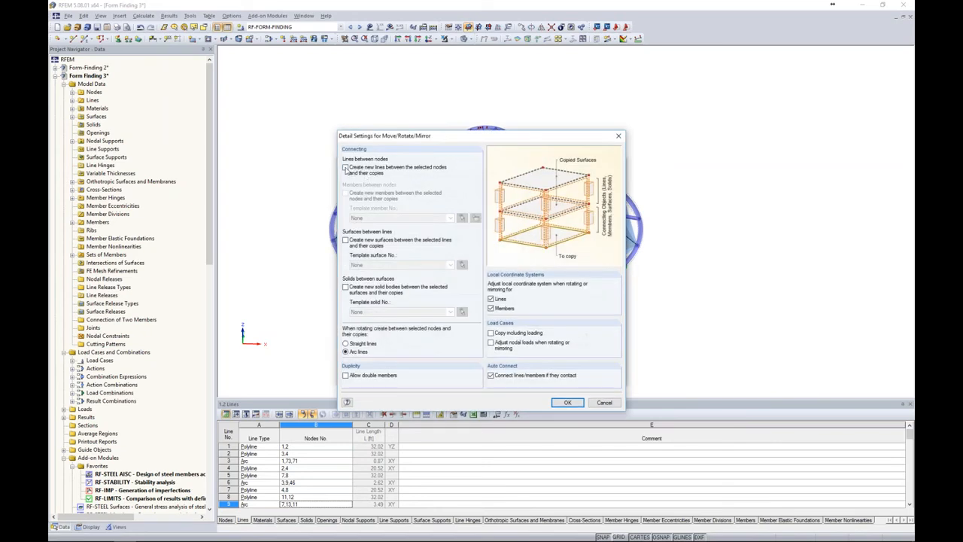
left_click(567, 403)
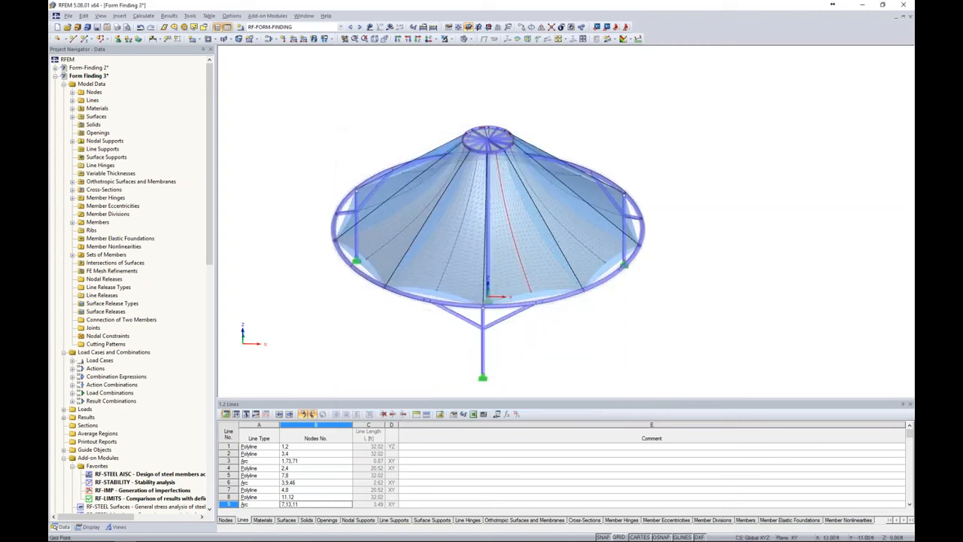
Generate cutting patterns from cells on surfaces 1-9 without ignoring any lines
middle_click_drag(589, 326, 725, 309, "ctrl")
middle_click_drag(567, 344, 733, 334, "ctrl")
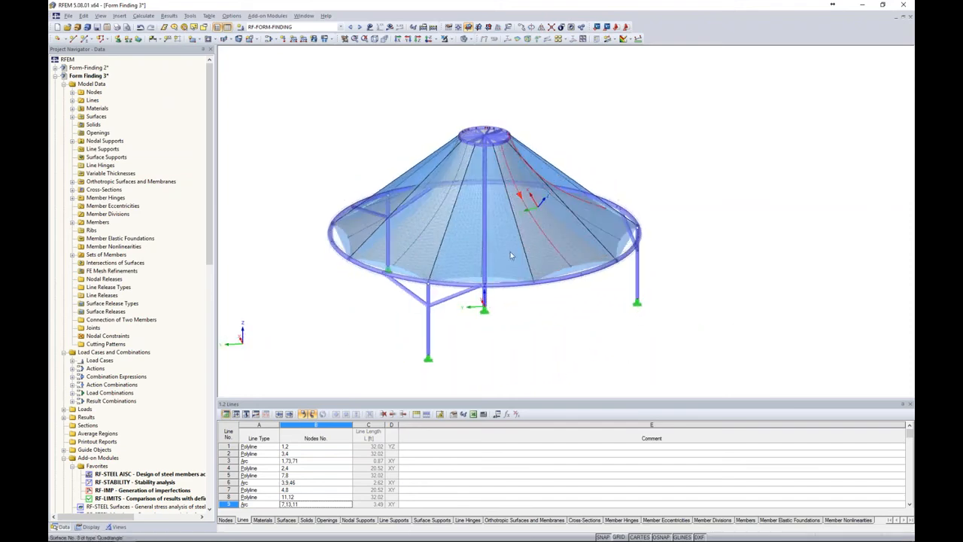
middle_click_drag(564, 323, 402, 321, "ctrl")
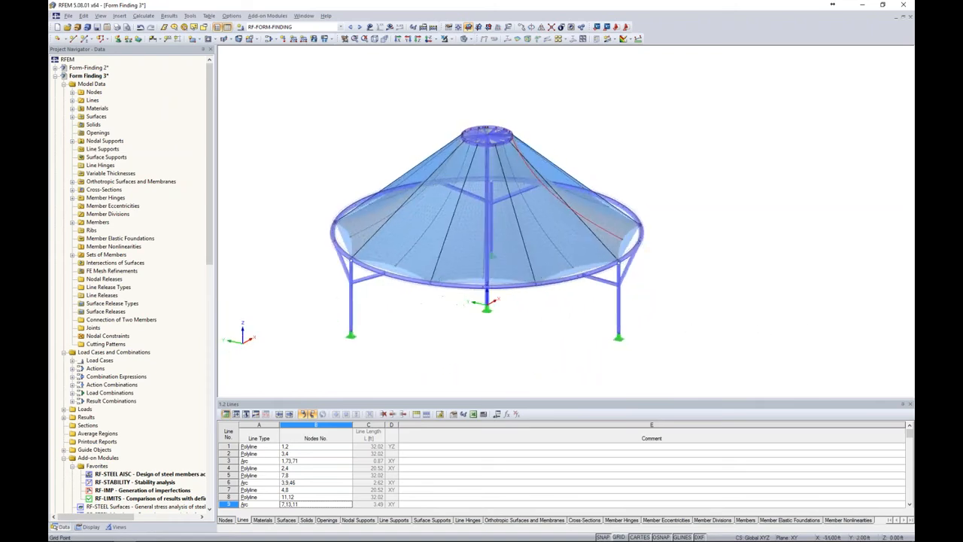
left_click(429, 38)
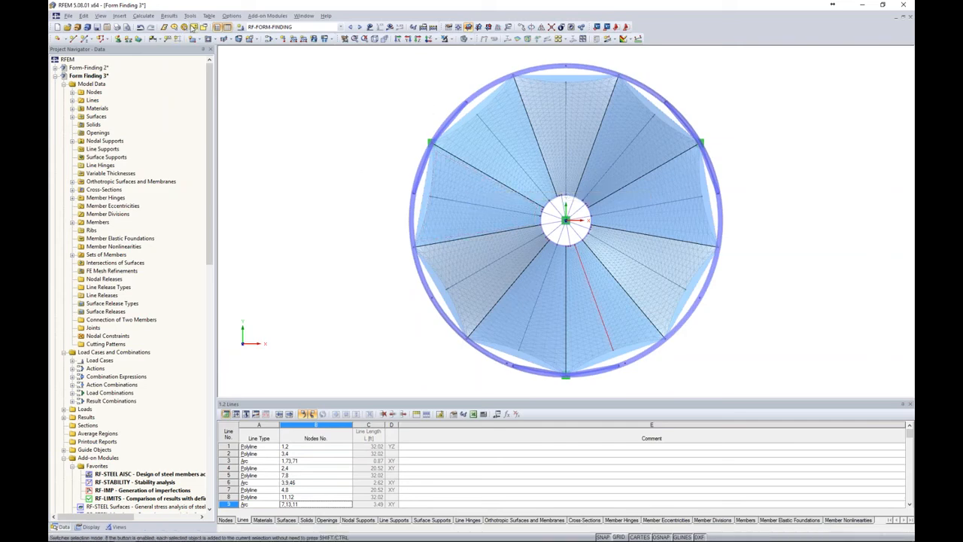
left_click(190, 17)
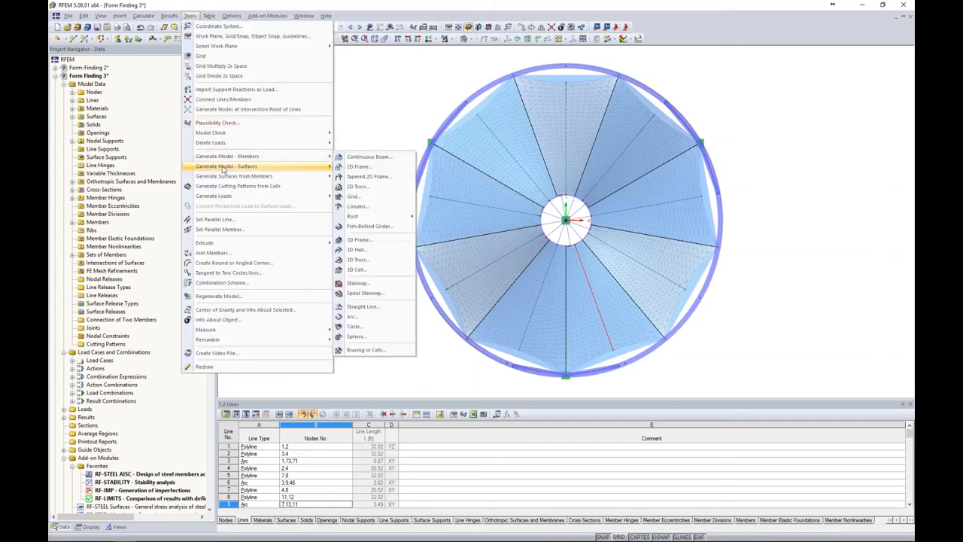
left_click(247, 189)
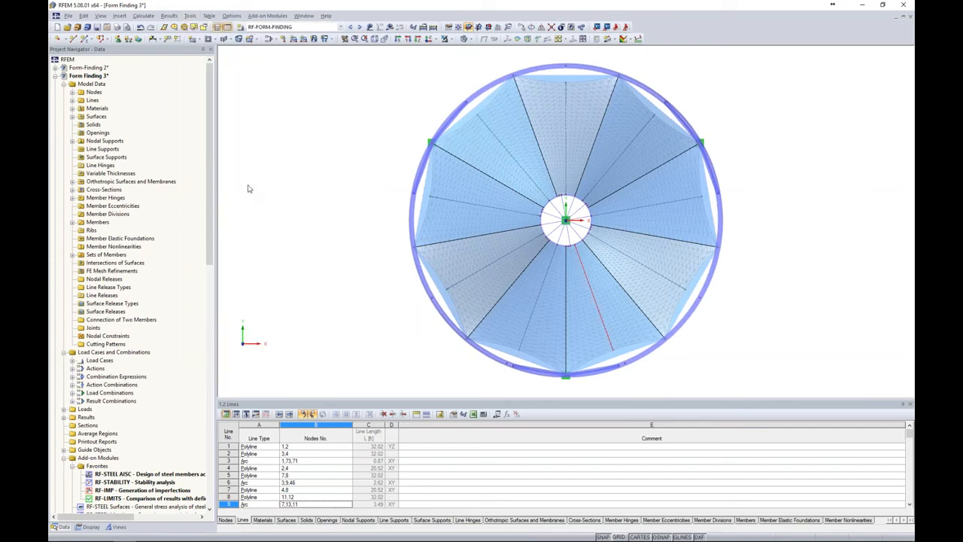
left_click_drag(501, 160, 338, 110)
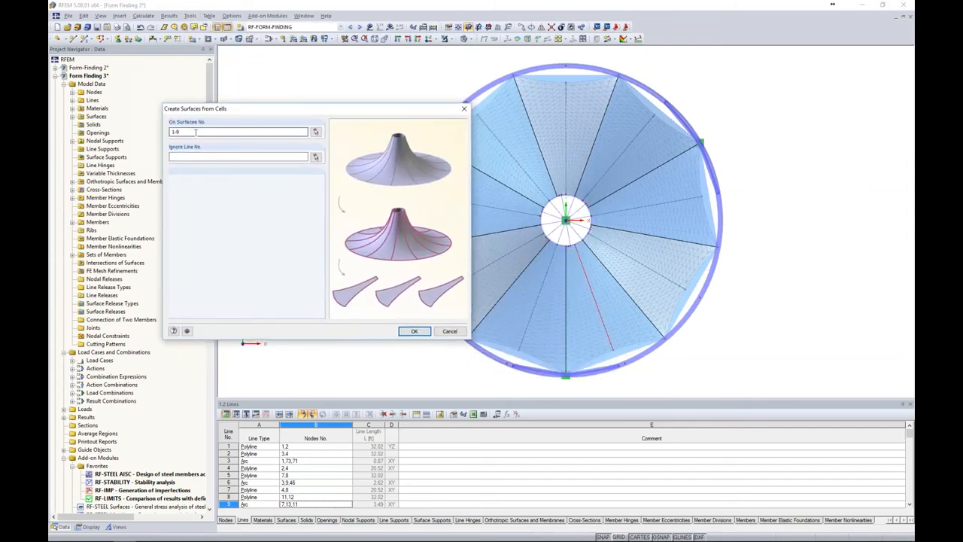
left_click(201, 156)
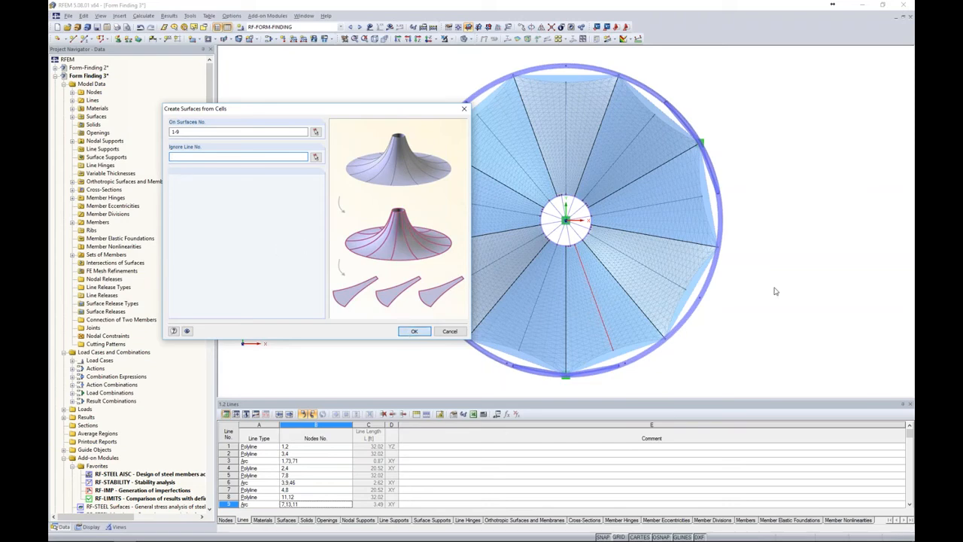
key("Return")
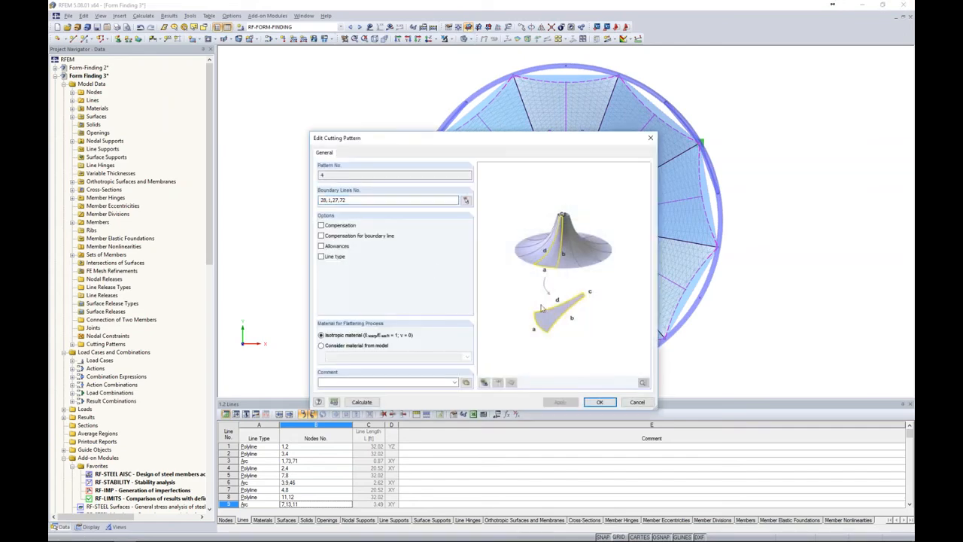
Enable compensation, compensation for boundary line, allowances and line type for cutting pattern 4
left_click_drag(405, 138, 326, 104)
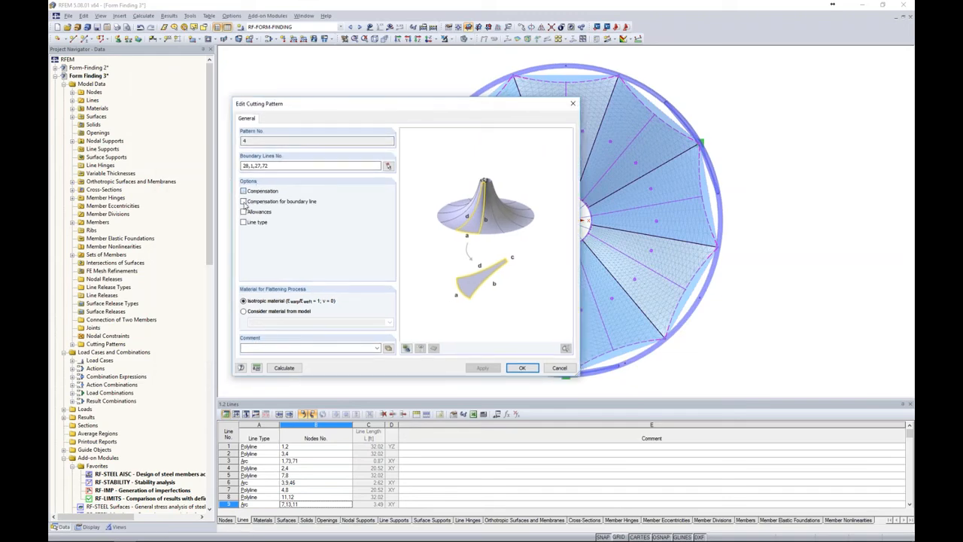
left_click(243, 191)
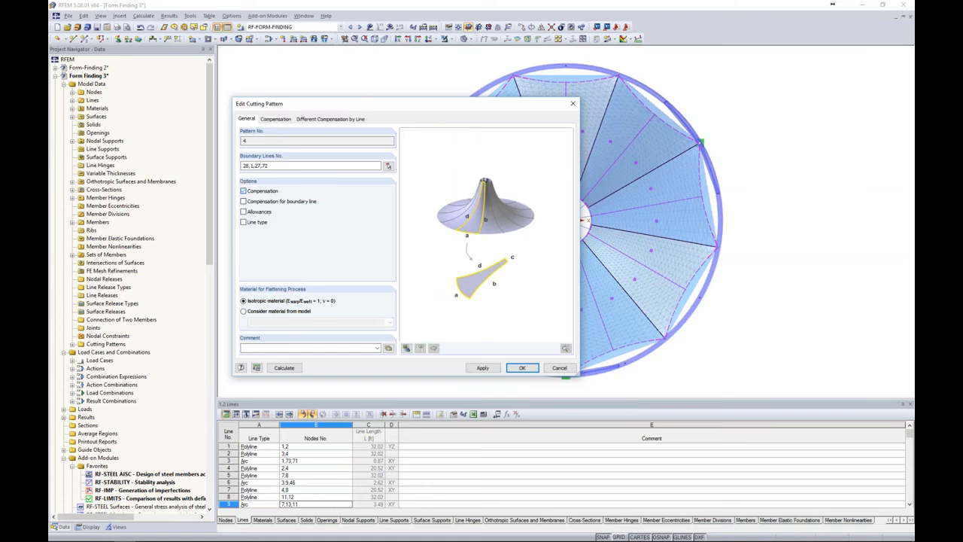
left_click(243, 212)
left_click(255, 222)
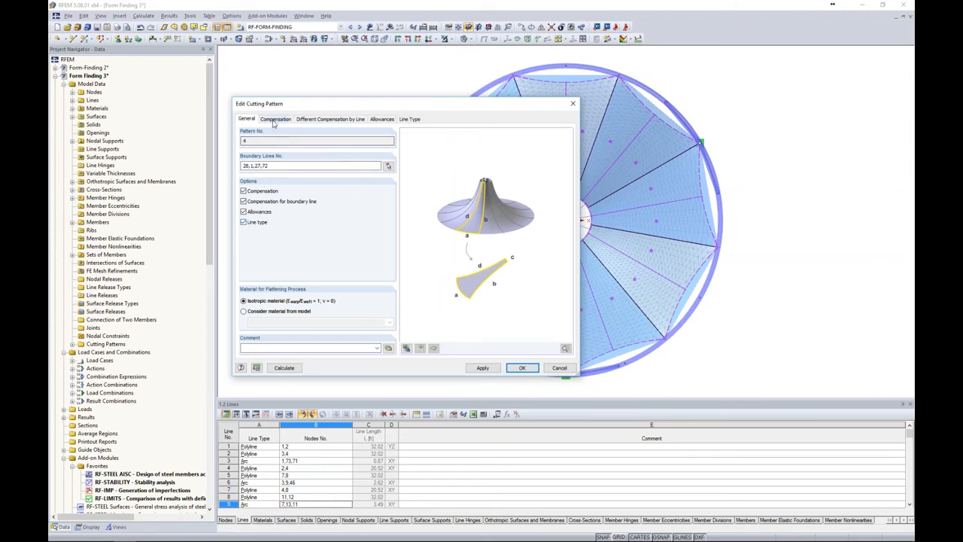
Keep standard warp and weft orientation and set uniform compensation of 1 % in both the warp and weft directions
left_click(276, 120)
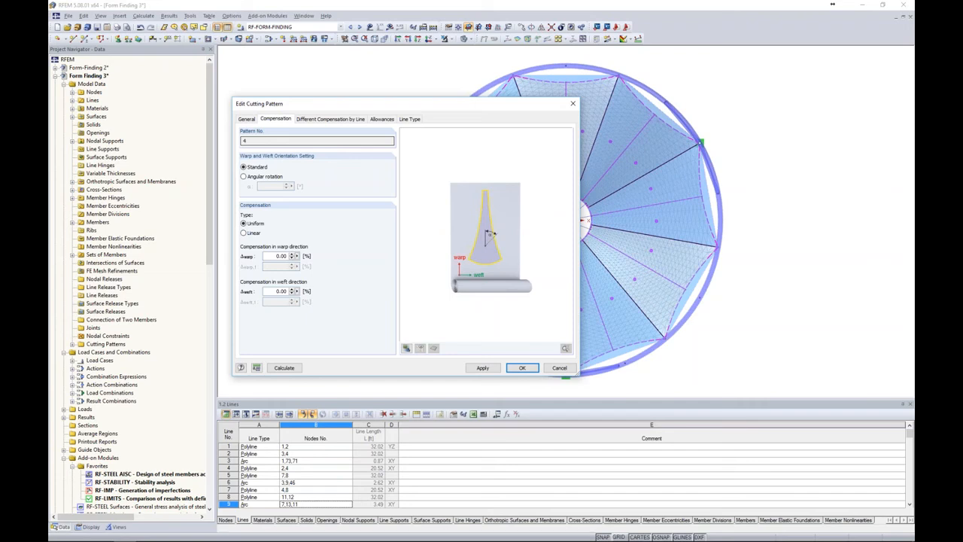
left_click(258, 169)
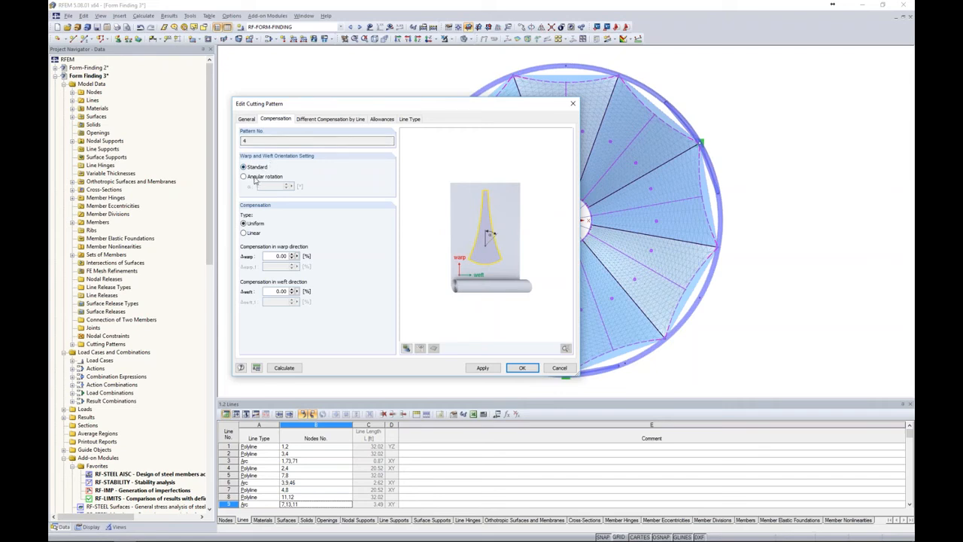
left_click(280, 256)
type("1")
left_click(275, 291)
left_click_drag(276, 292, 289, 291)
type("1")
left_click(276, 256)
Review the boundary line compensation and set the allowance for border lines to 0.66 ft
left_click(317, 120)
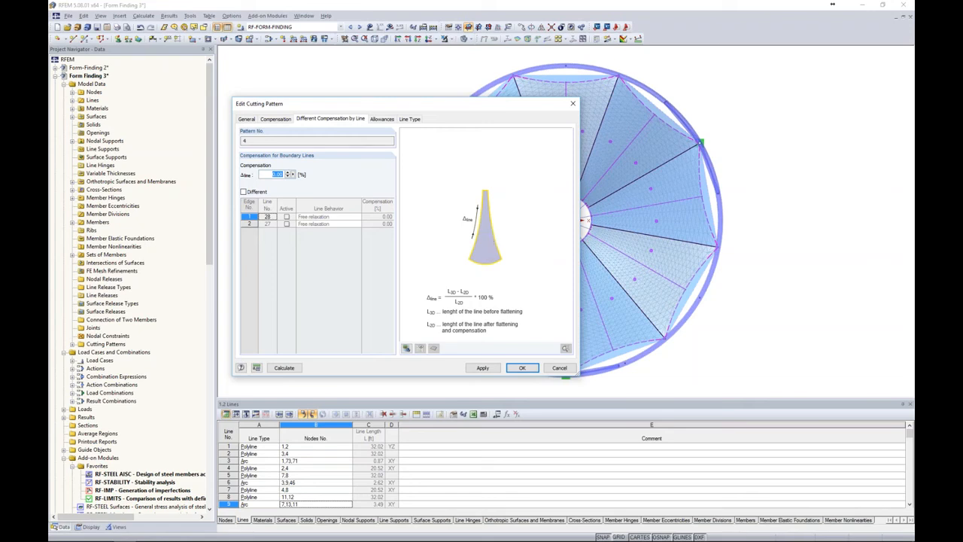
left_click(383, 119)
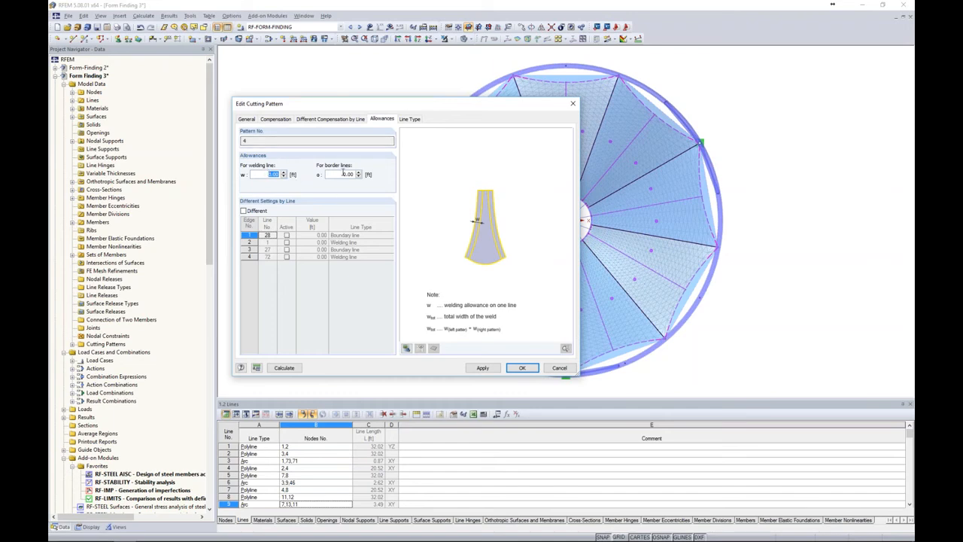
left_click(339, 174)
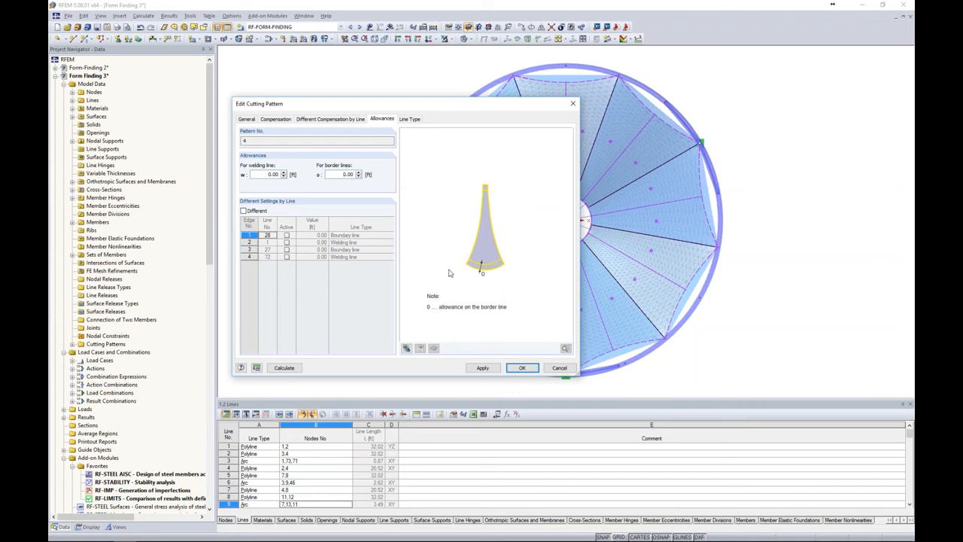
double_click(346, 174)
type("0.66")
Enable different allowances by line and activate the individual setting for welding line 72
left_click(244, 211)
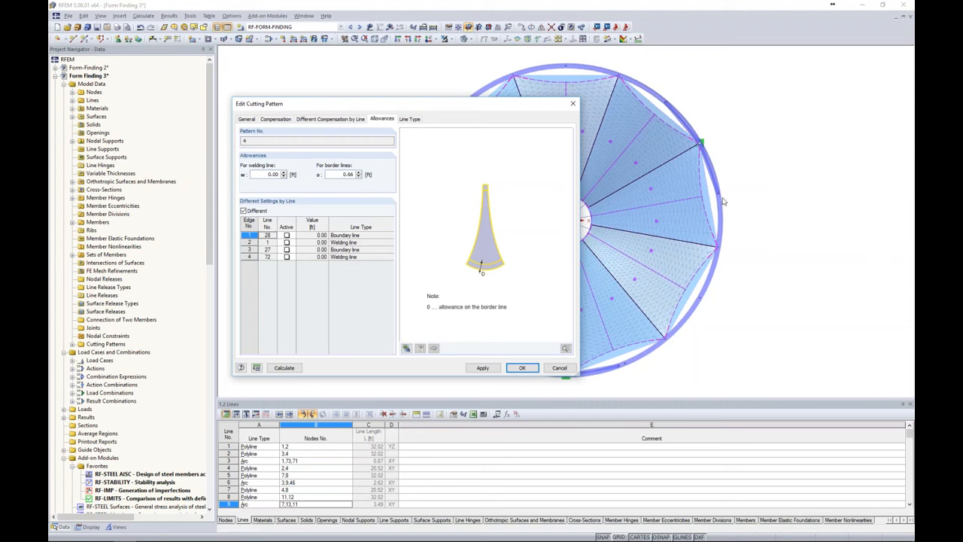
left_click_drag(491, 106, 390, 101)
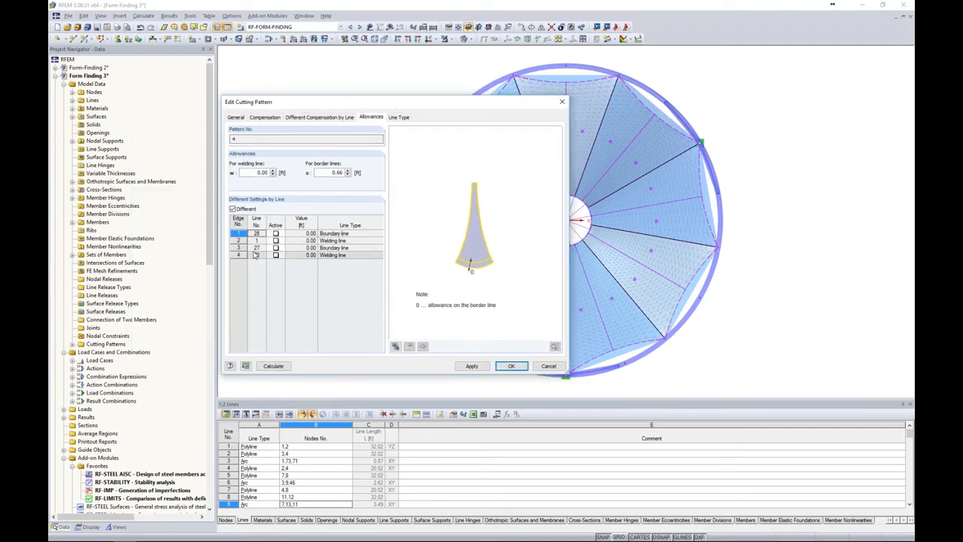
left_click(256, 255)
type("72")
left_click(275, 255)
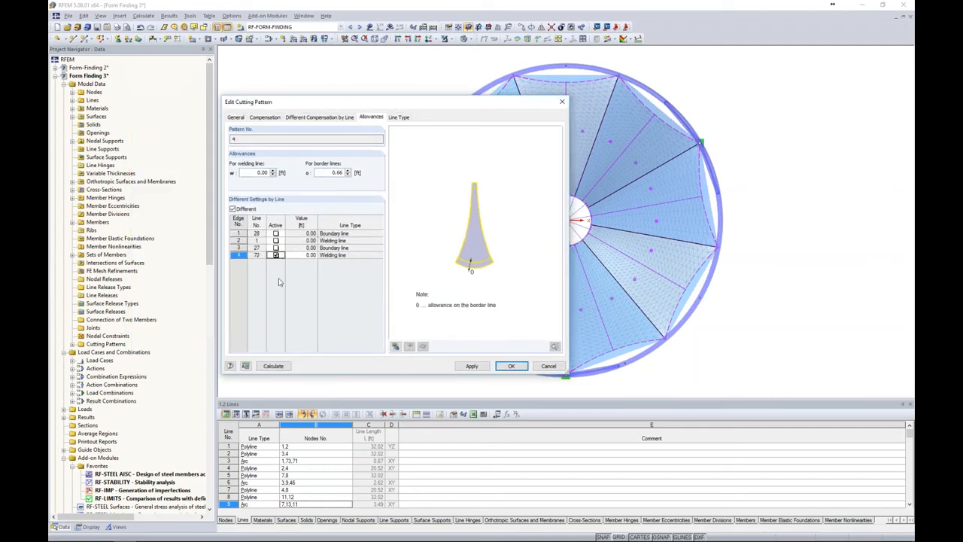
left_click(303, 256)
left_click(349, 257)
Check the boundary and welding line types of the pattern's edges and accept the cutting pattern settings
left_click(399, 118)
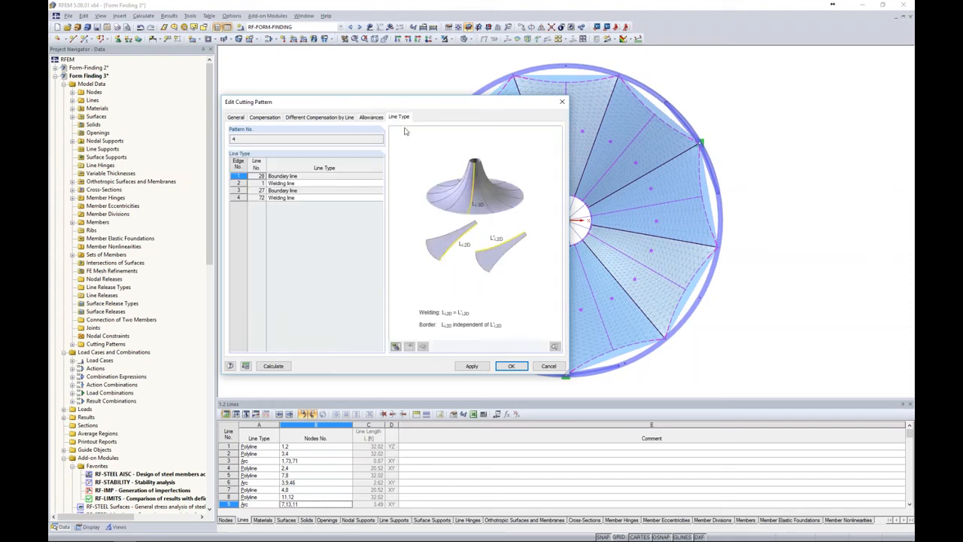
left_click(301, 183)
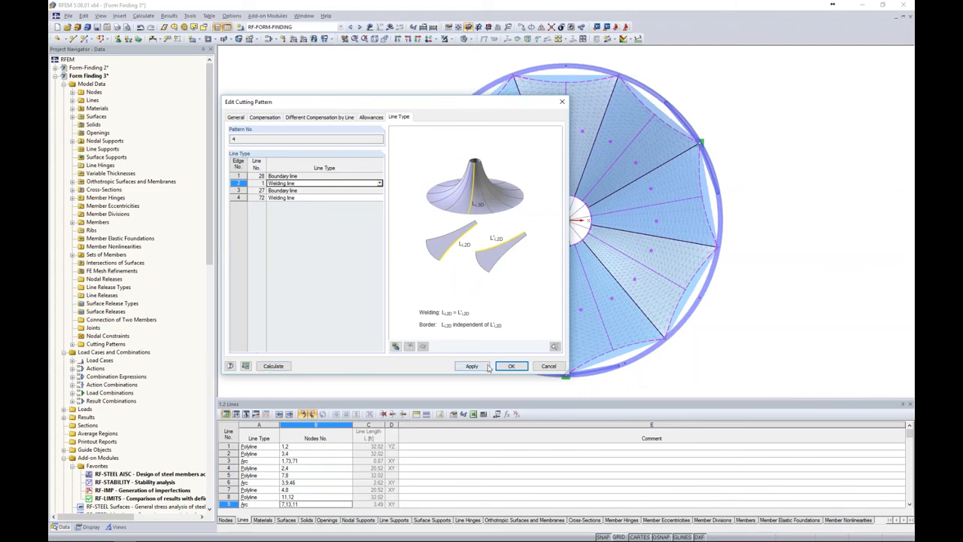
left_click(511, 367)
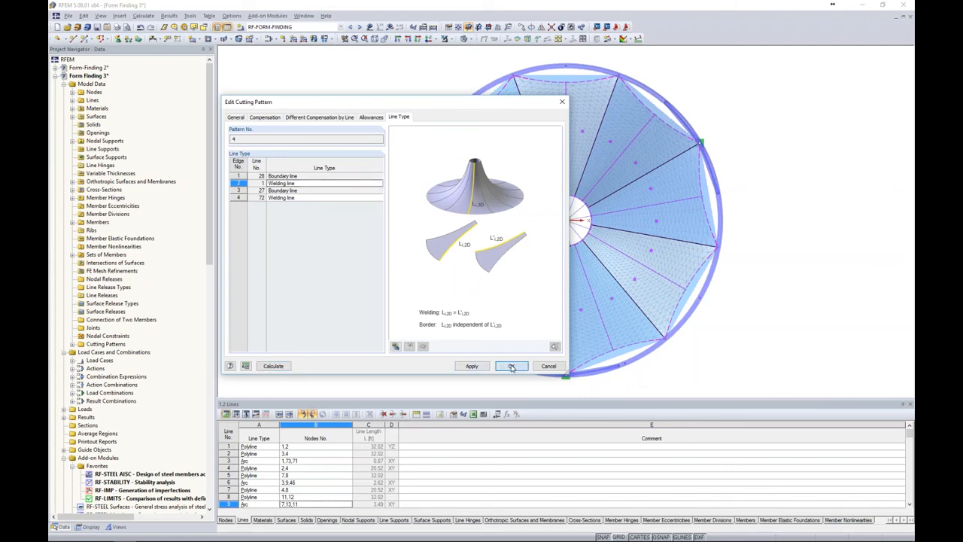
Switch to the Form-Finding 4 model and open its cutting pattern 4 for editing
left_click(304, 16)
left_click(328, 151)
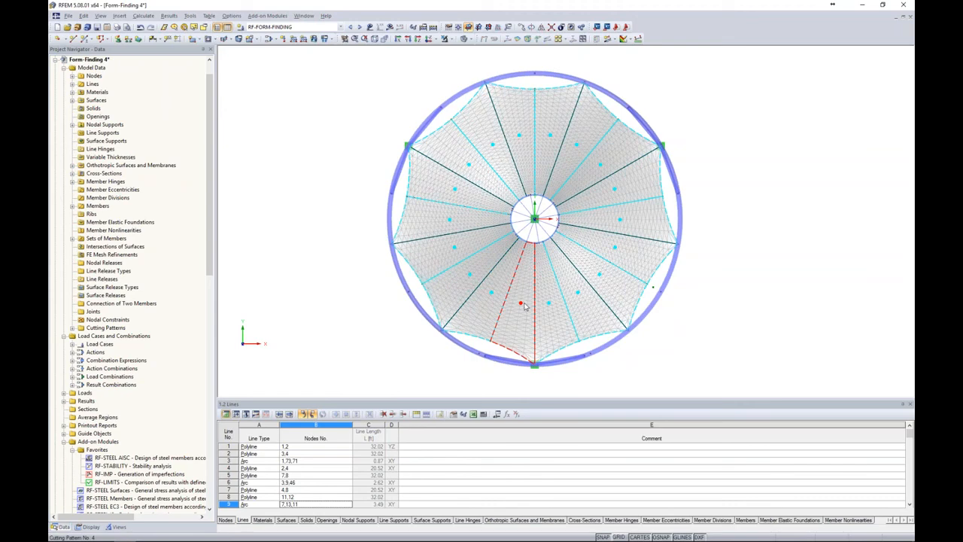
double_click(522, 307)
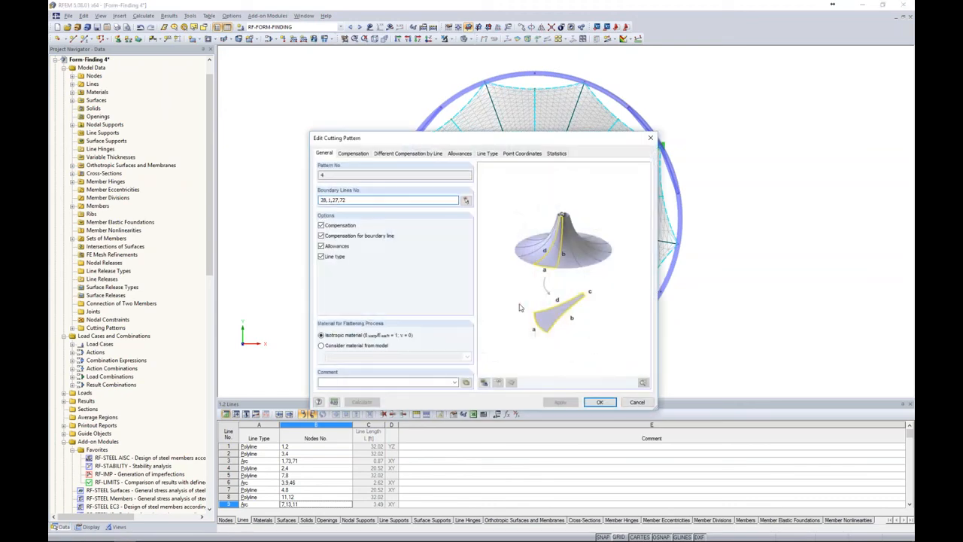
Examine the point coordinates of cutting pattern 4, stepping through the points along its flattened outline
left_click(523, 154)
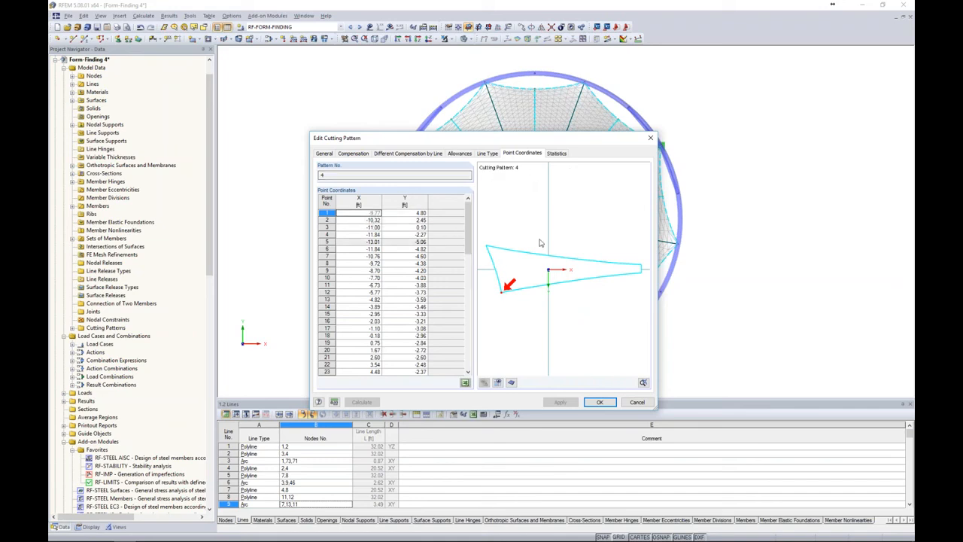
left_click(370, 220)
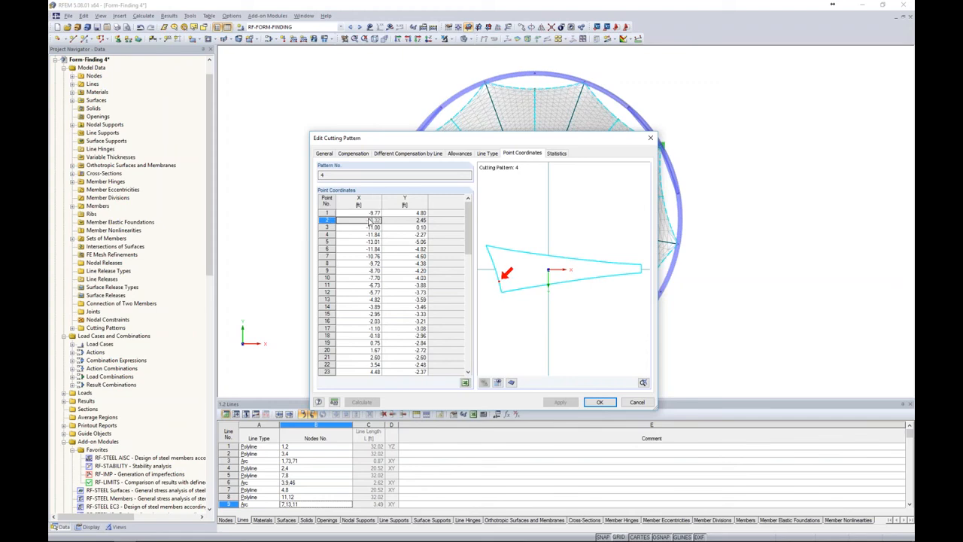
left_click(369, 227)
key("Down")
key("Down")
key("Down")
key("Down")
key("Down")
key("Down")
key("Down")
key("Down")
key("Down")
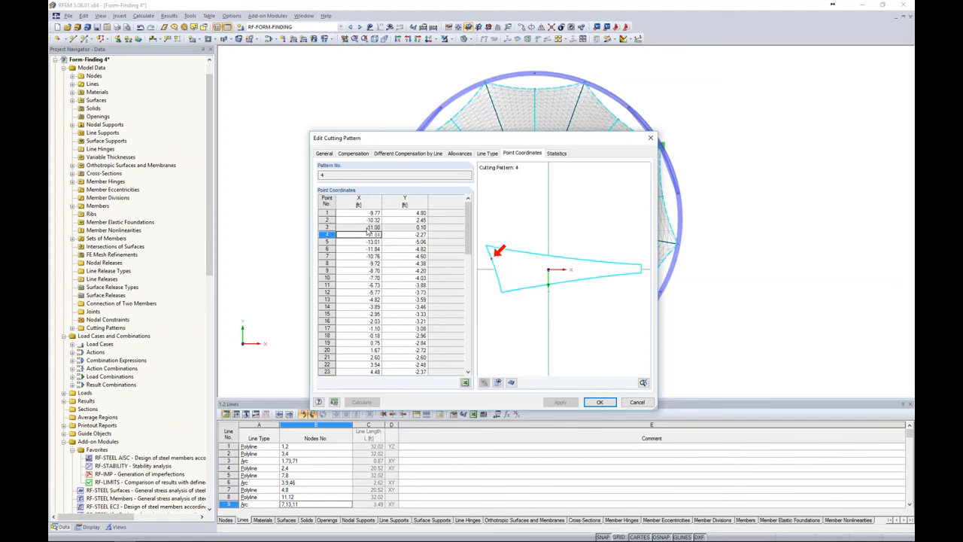
key("Down")
key("Down")
key("Down")
key("Down")
key("Down")
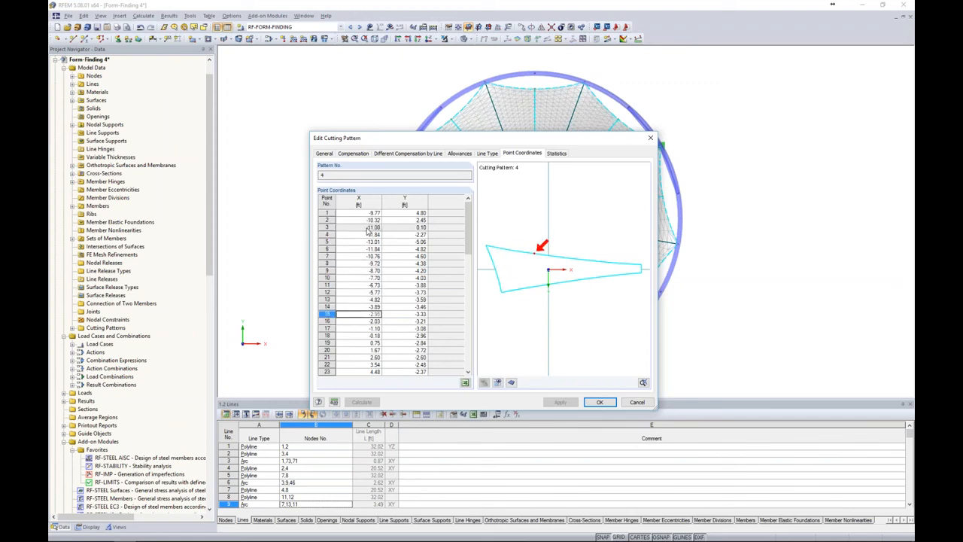
scroll(551, 258, "up", 3)
scroll(550, 258, "down", 3)
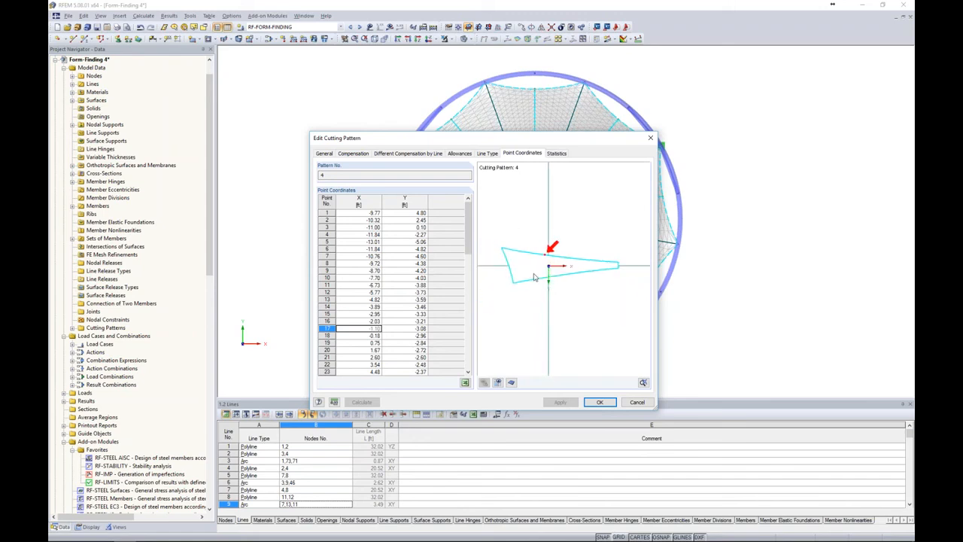
Display the allowances and FE mesh in the preview of cutting pattern 4 and inspect both ends of its outline
scroll(556, 260, "up", 1)
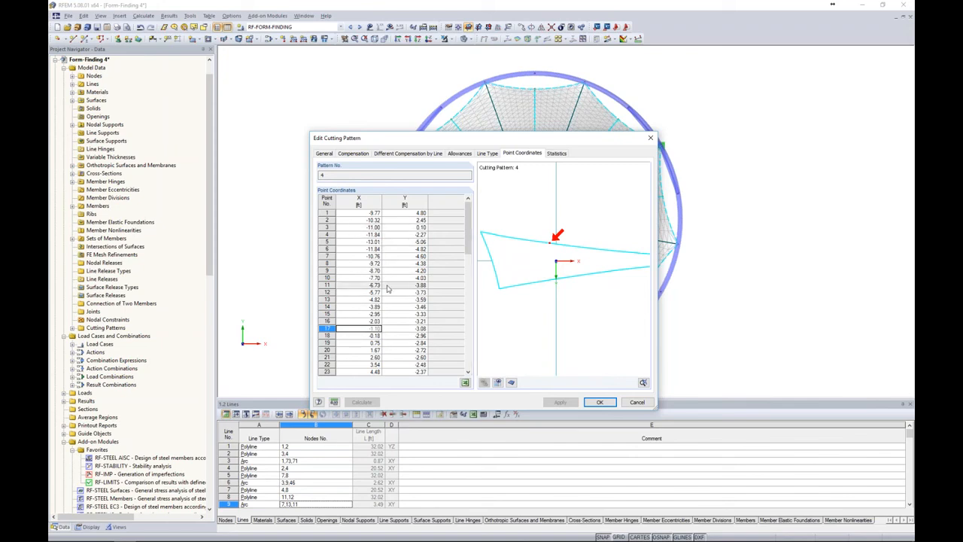
left_click(512, 382)
scroll(517, 280, "up", 3)
scroll(517, 280, "down", 1)
middle_click_drag(517, 280, 538, 285)
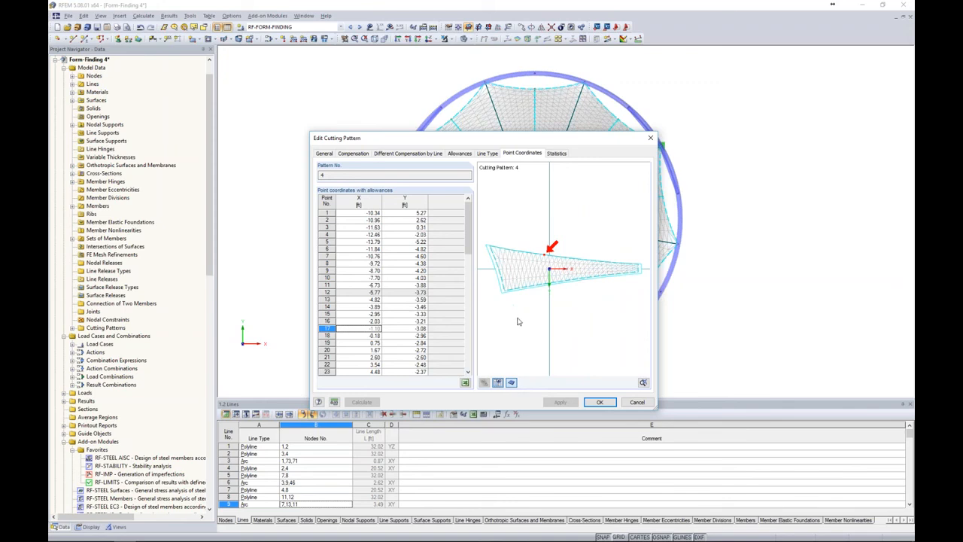
scroll(521, 327, "up", 4)
scroll(518, 283, "up", 2)
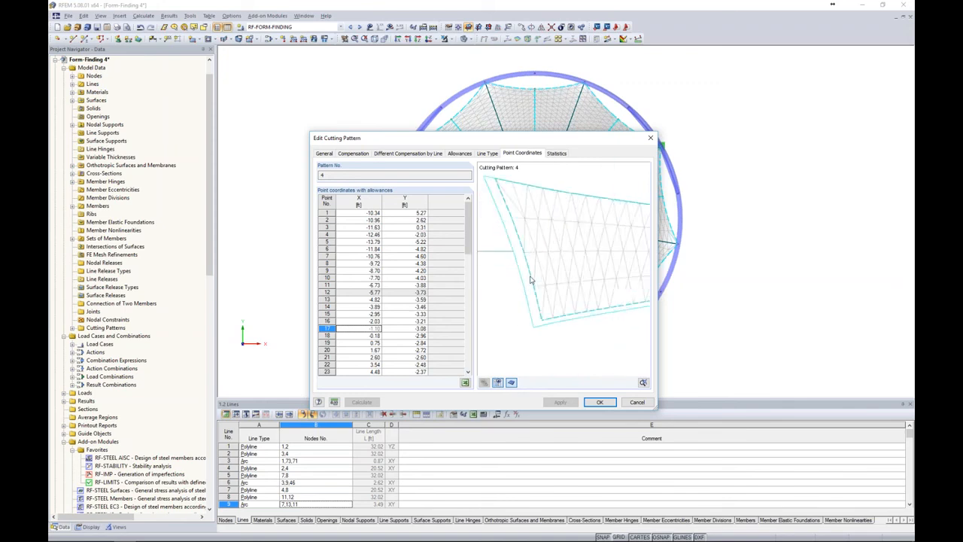
scroll(587, 333, "down", 4)
middle_click_drag(607, 321, 521, 309)
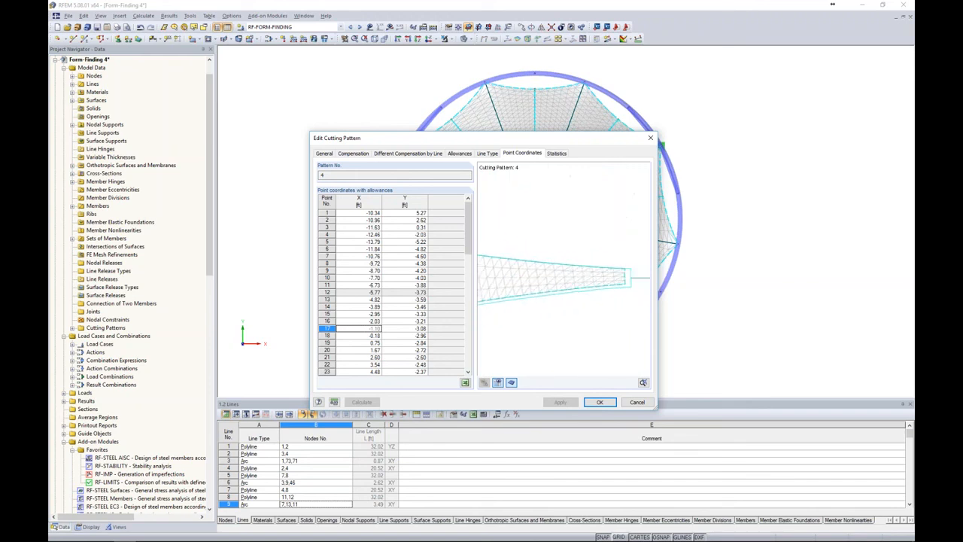
Examine the point coordinates with allowances of cutting pattern 4, picking points 16, 18 and 51 to locate them on the outline
left_click(371, 323)
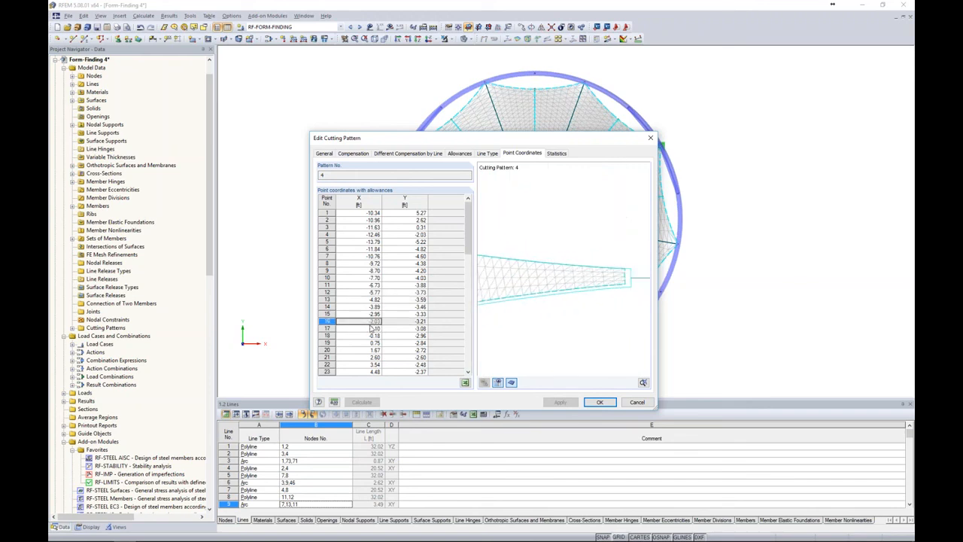
left_click(375, 336)
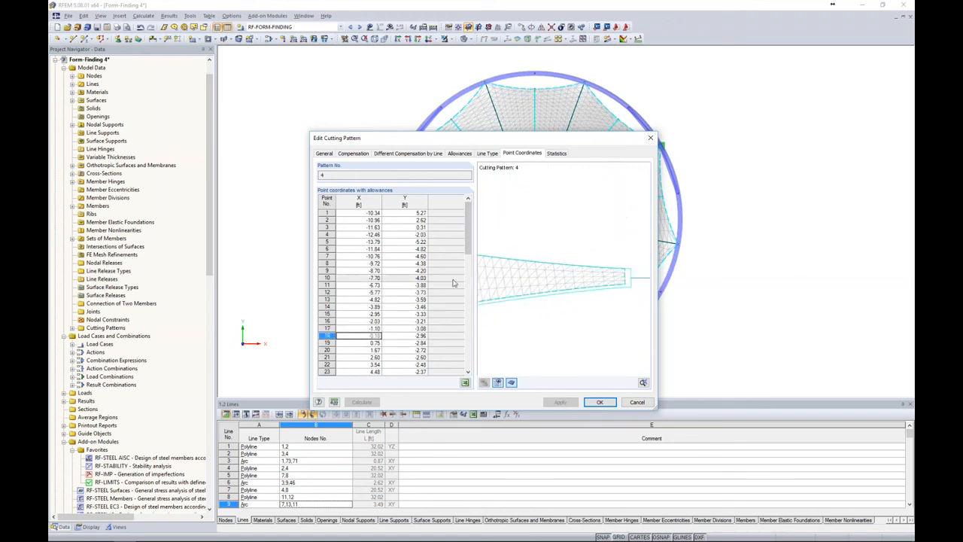
scroll(525, 247, "down", 2)
middle_click_drag(525, 248, 568, 241)
scroll(408, 296, "down", 10)
scroll(408, 296, "down", 7)
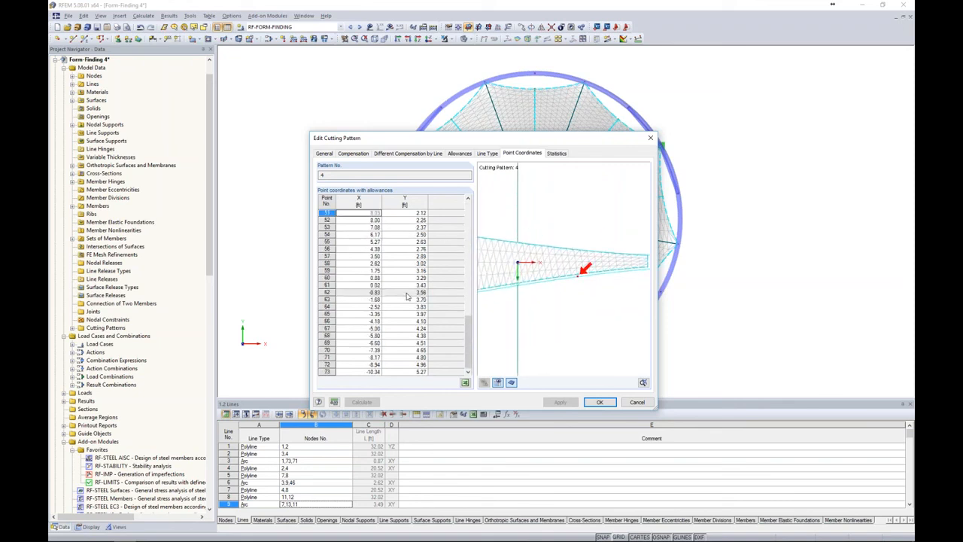
scroll(578, 275, "up", 4)
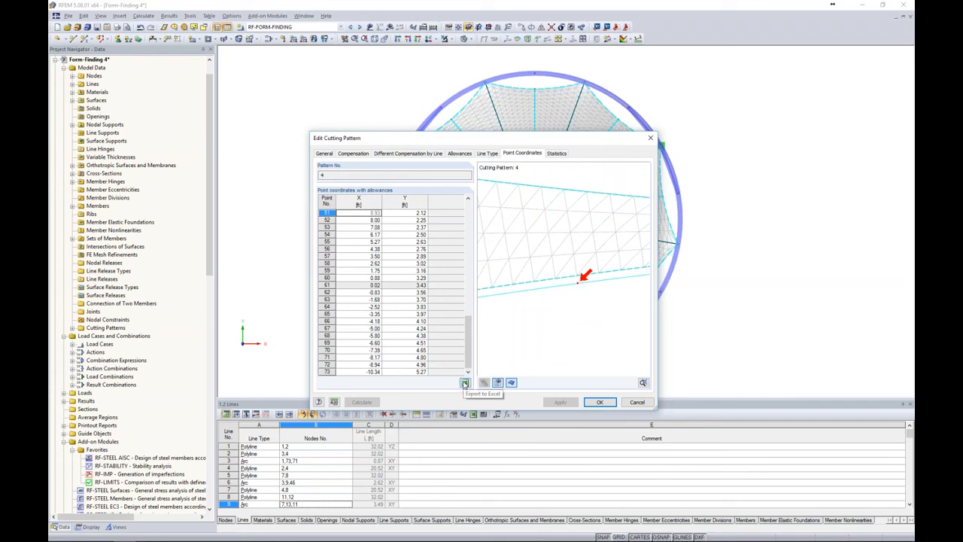
left_click(464, 384)
Check the area and size statistics of cutting pattern 4, return to its point coordinates and accept the pattern settings
left_click(558, 154)
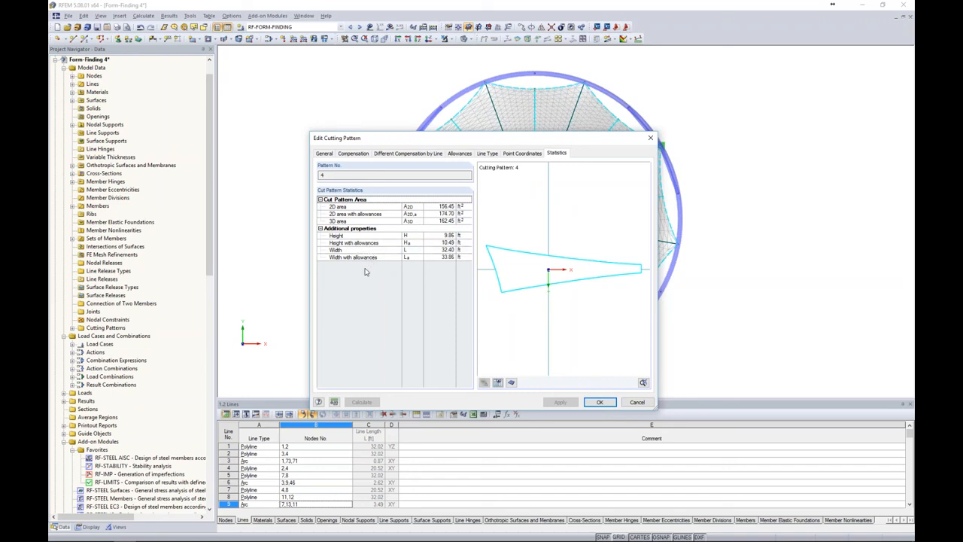
left_click(527, 154)
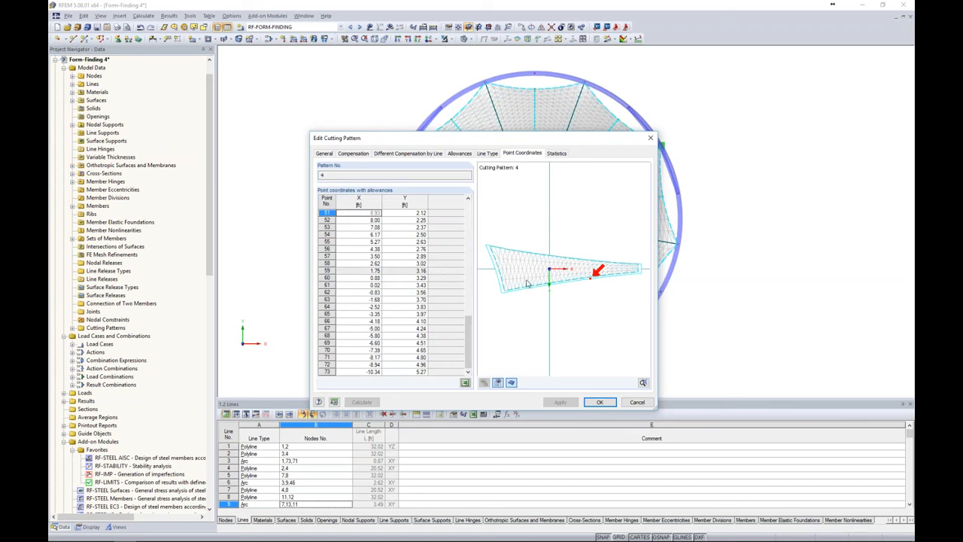
left_click(598, 405)
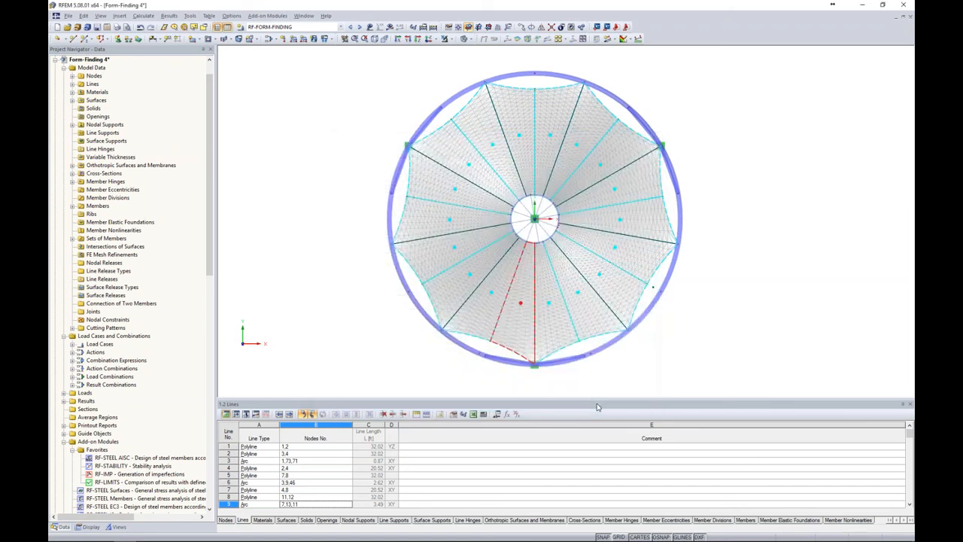
Enlarge the graphics area over the line table and print the membrane's plan view to printout report PR1 as screen view
left_click_drag(593, 423, 593, 482)
middle_click_drag(641, 352, 675, 420)
scroll(648, 371, "up", 4)
scroll(648, 371, "down", 2)
scroll(675, 420, "up", 1)
scroll(676, 415, "up", 1)
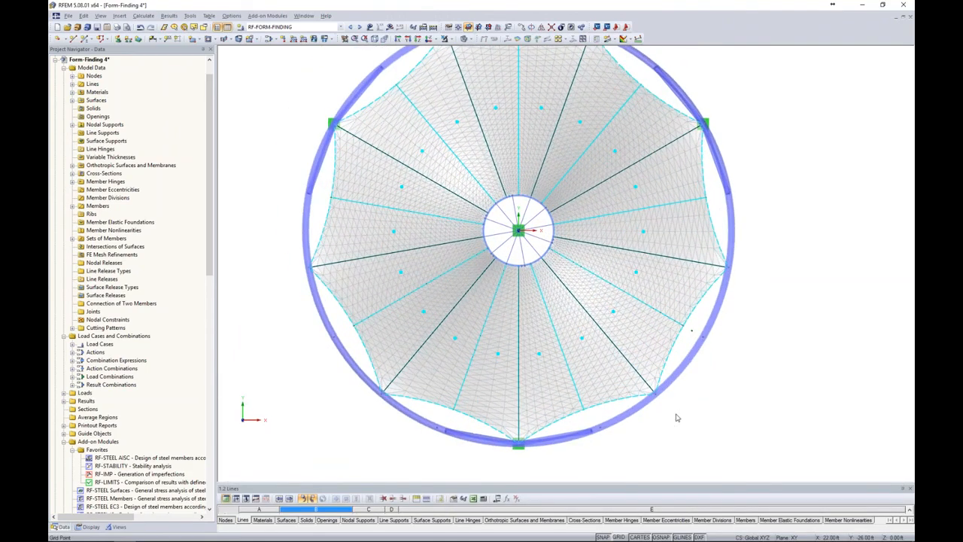
middle_click_drag(712, 362, 752, 402)
scroll(729, 391, "up", 1)
scroll(752, 402, "down", 1)
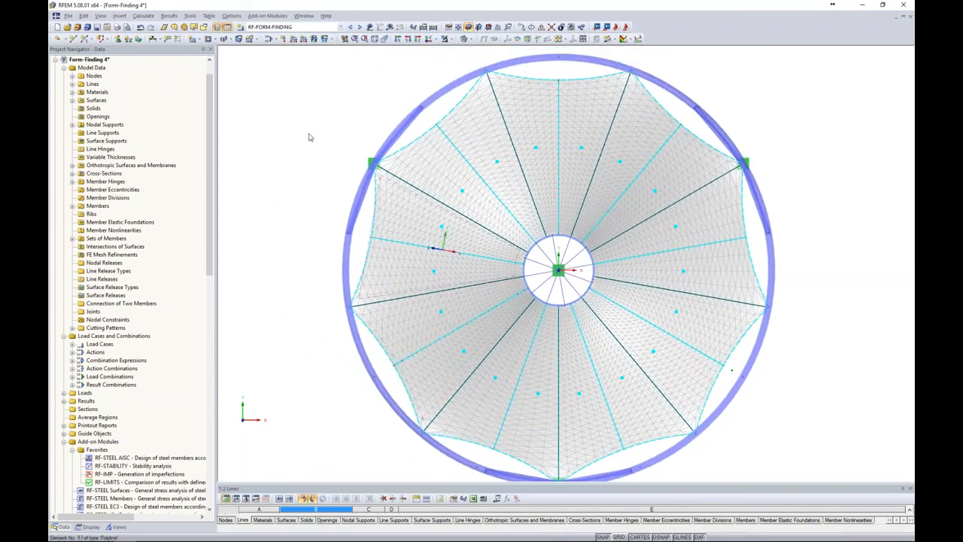
left_click(118, 28)
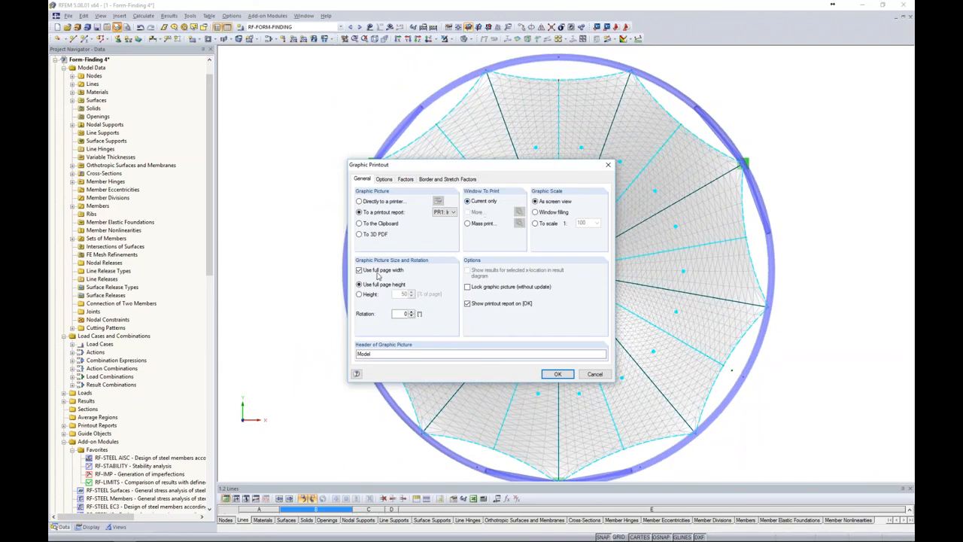
left_click(555, 376)
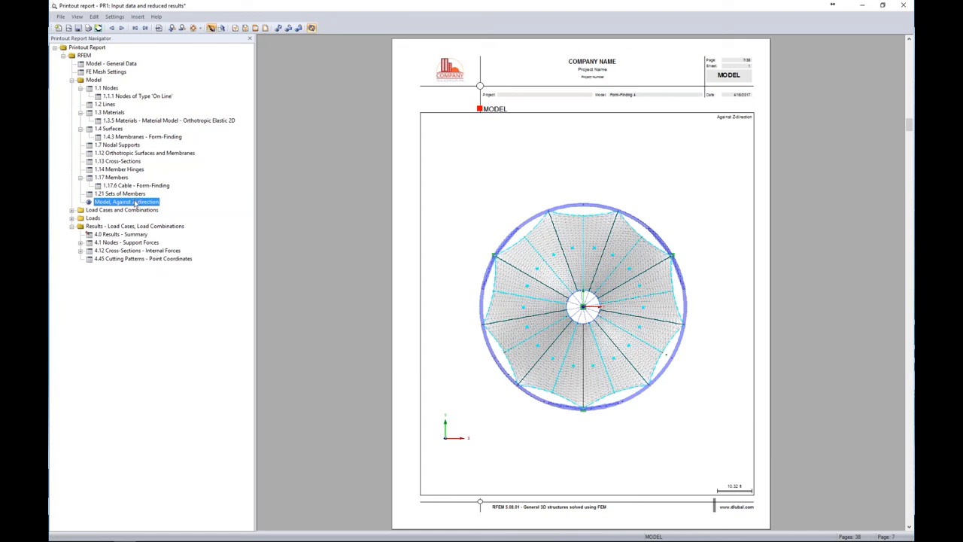
Move the model graphic in the report to just before chapter 4.45 Cutting Patterns - Point Coordinates and check its page
left_click_drag(133, 205, 136, 253)
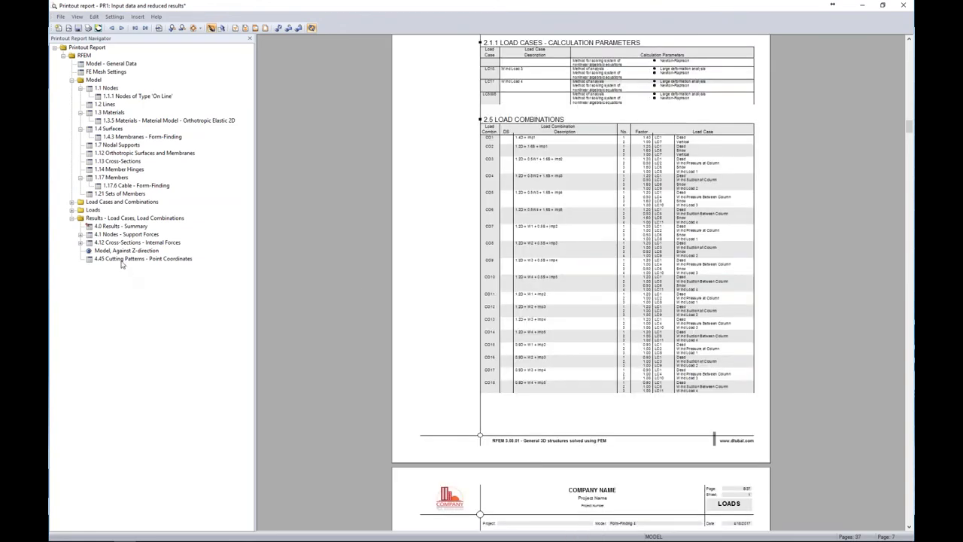
left_click(124, 251)
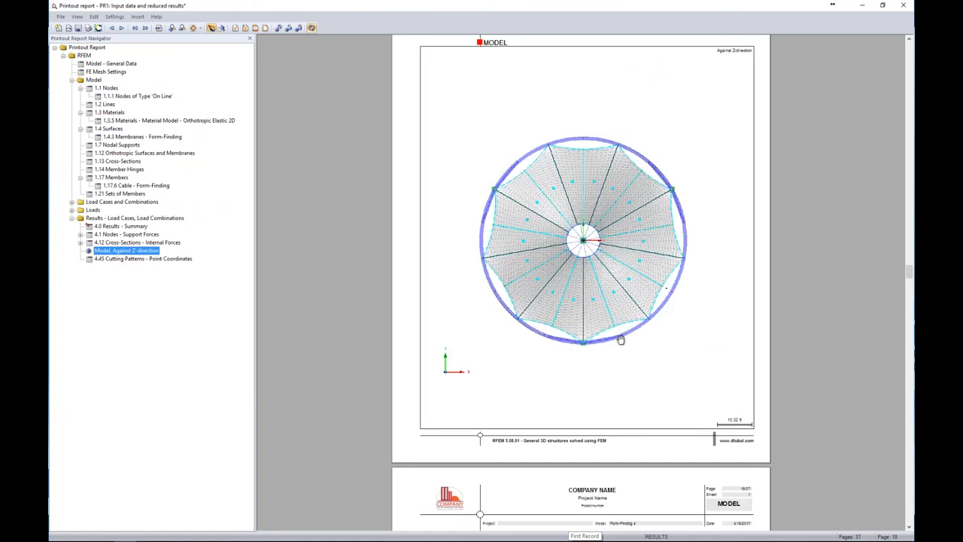
scroll(619, 340, "down", 5)
scroll(619, 340, "down", 2)
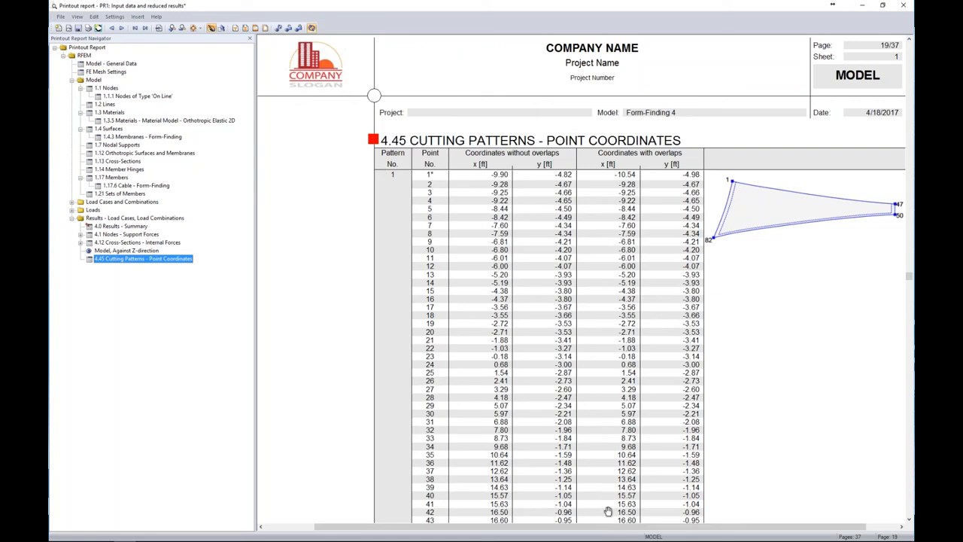
Review the report's cutting pattern point coordinates, with and without overlaps, for patterns 1 to 3, and close the report
left_click_drag(612, 531, 634, 531)
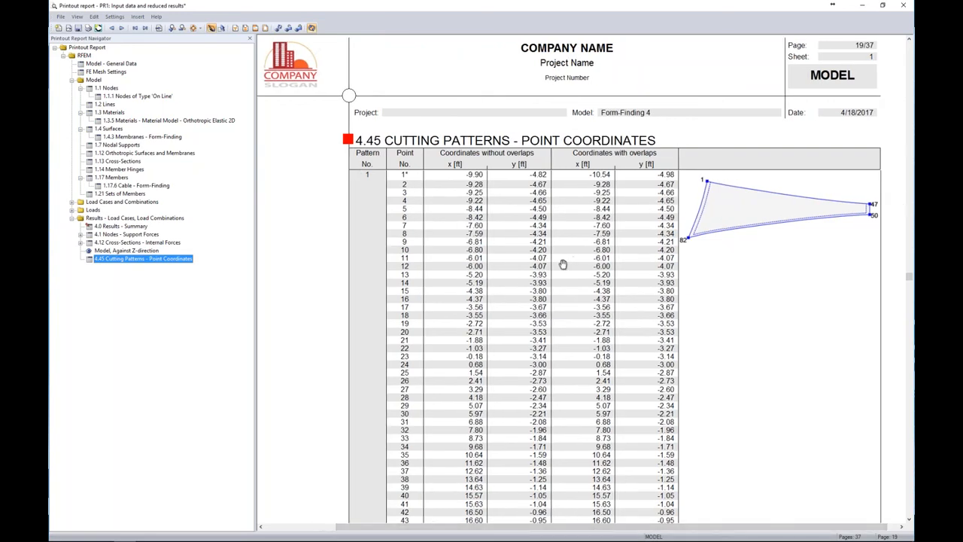
scroll(563, 268, "down", 5)
scroll(563, 268, "down", 15)
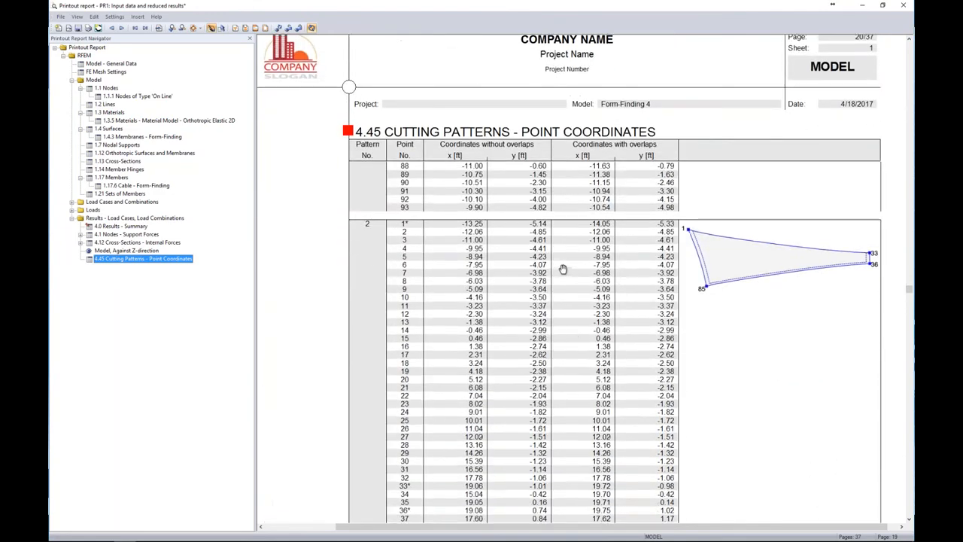
scroll(605, 335, "down", 15)
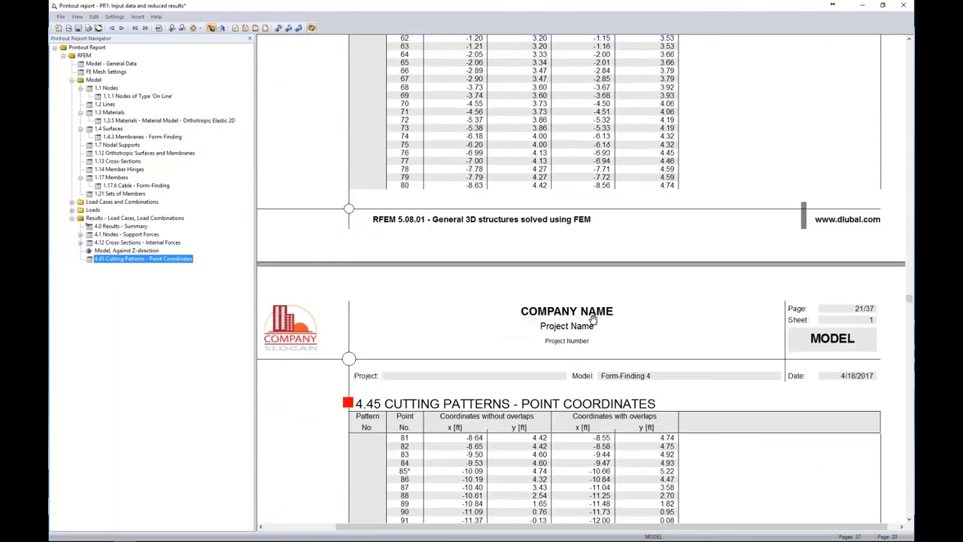
scroll(591, 321, "down", 5)
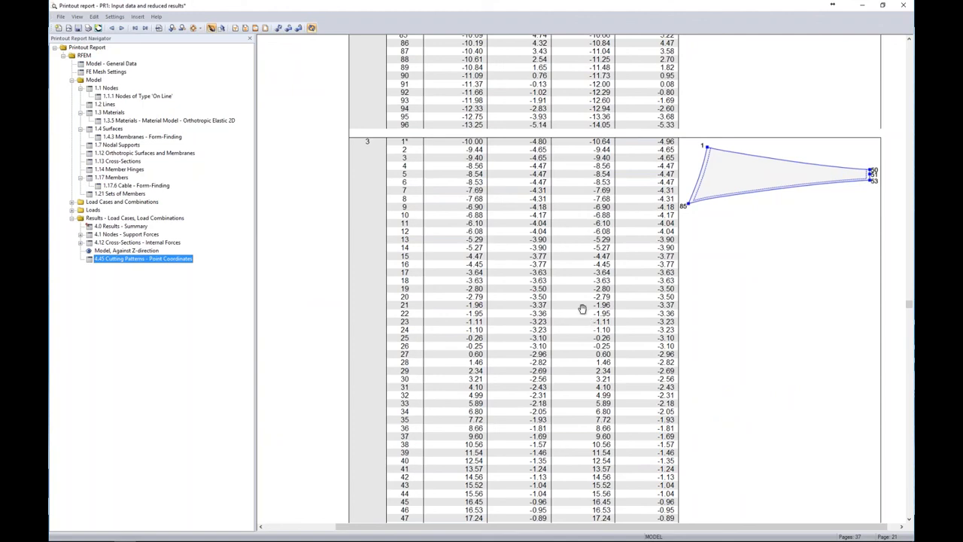
left_click(903, 5)
left_click(481, 286)
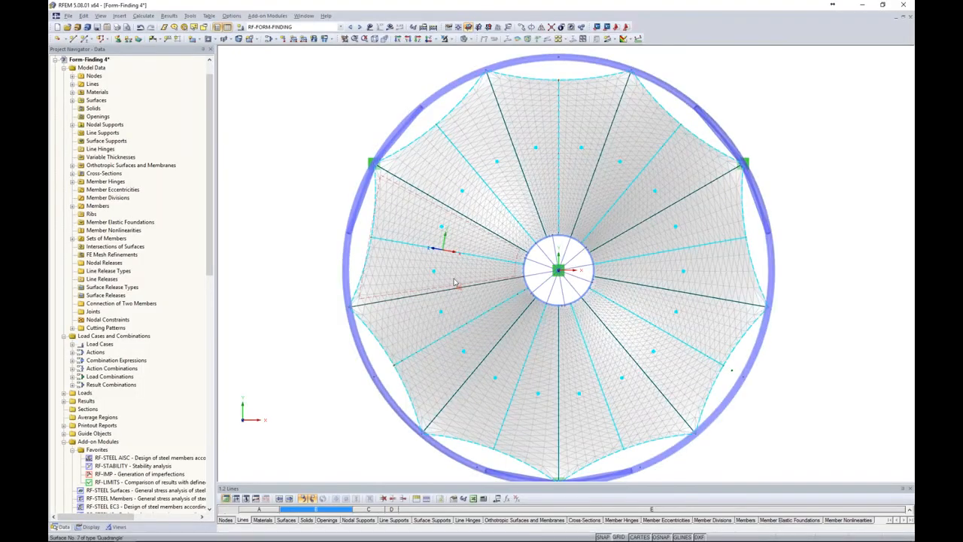
Set up a DXF export of the cutting patterns with 3 patterns in one row and 3 ft between patterns in x and y
scroll(453, 280, "down", 3)
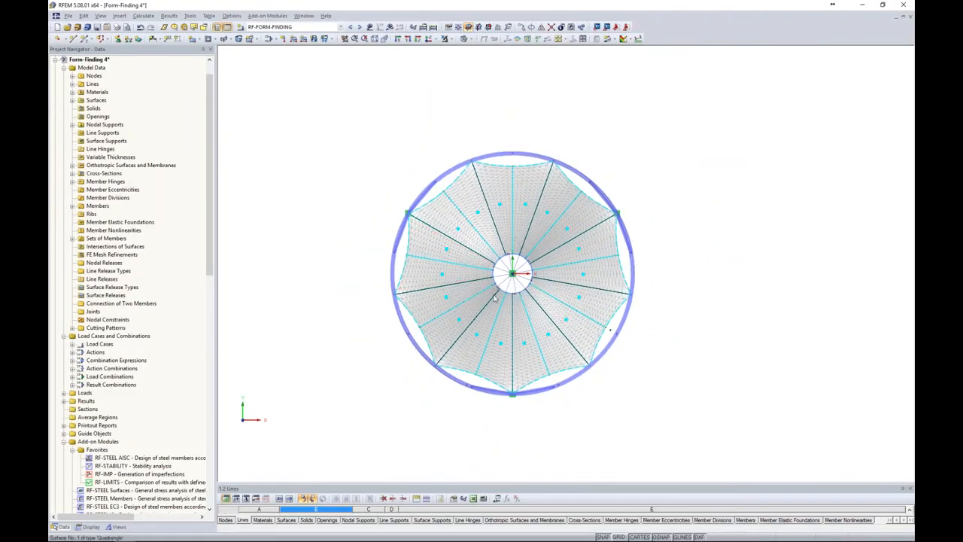
middle_click_drag(428, 400, 323, 133, "ctrl")
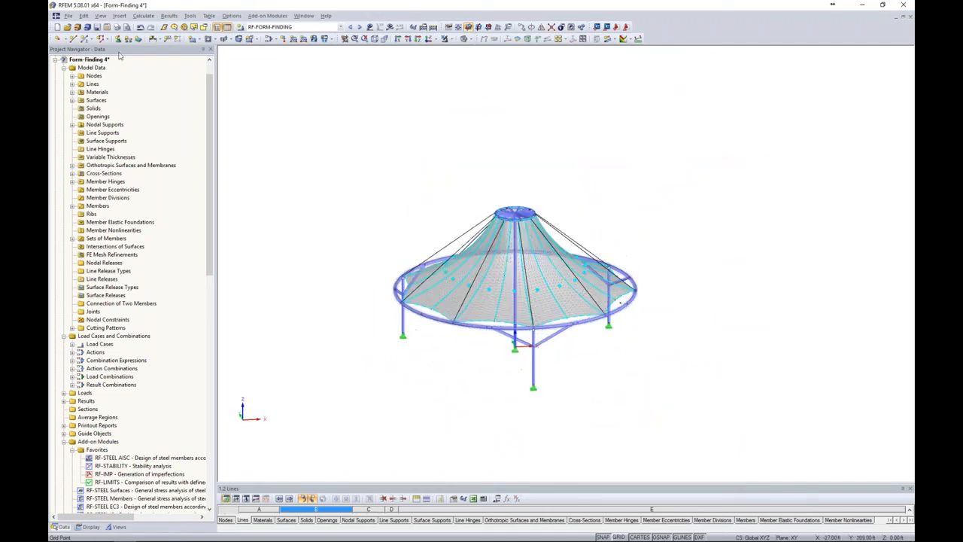
left_click(68, 16)
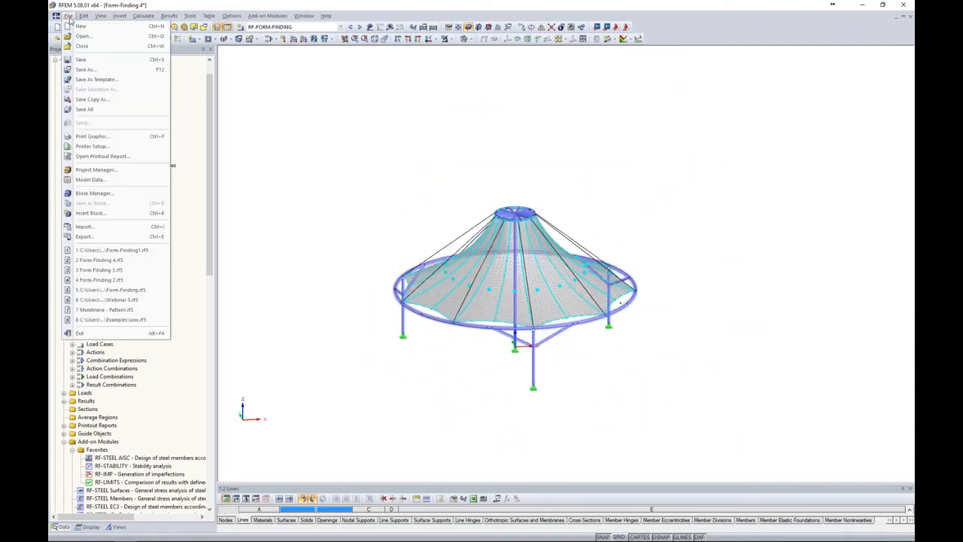
left_click(83, 236)
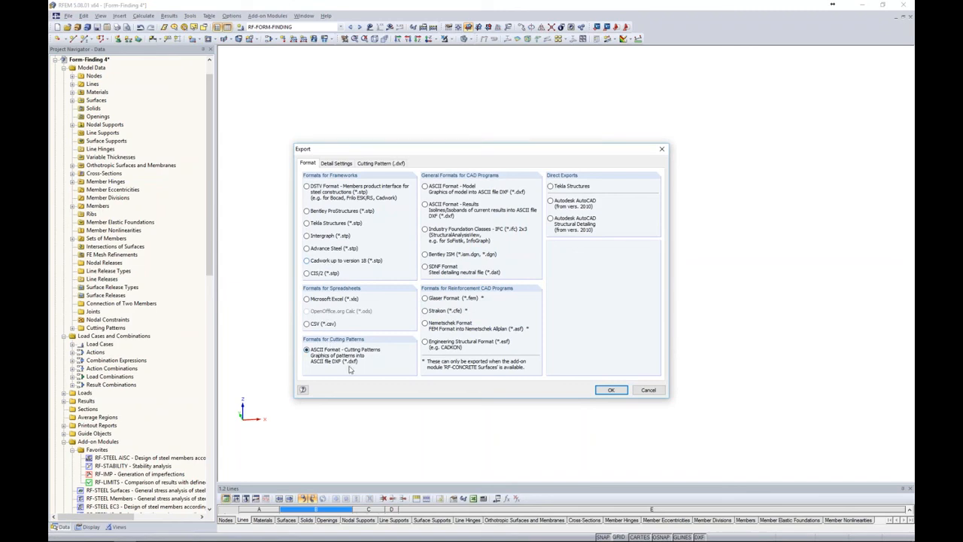
left_click(381, 164)
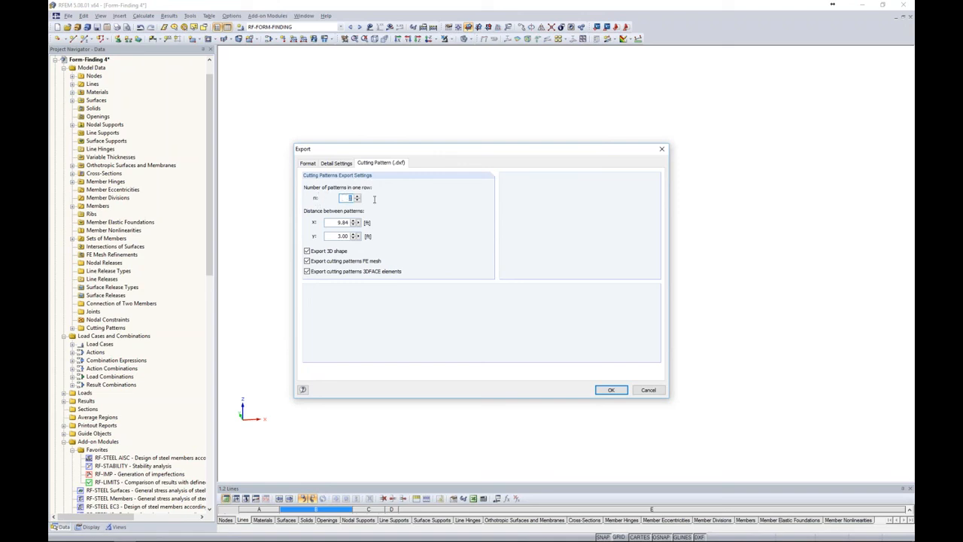
type("33")
key("Tab")
type("3")
key("Tab")
Export the cutting patterns to the file Form-Finding 4.dxf in the RF-Cutting Patterns webinar folder
left_click(612, 390)
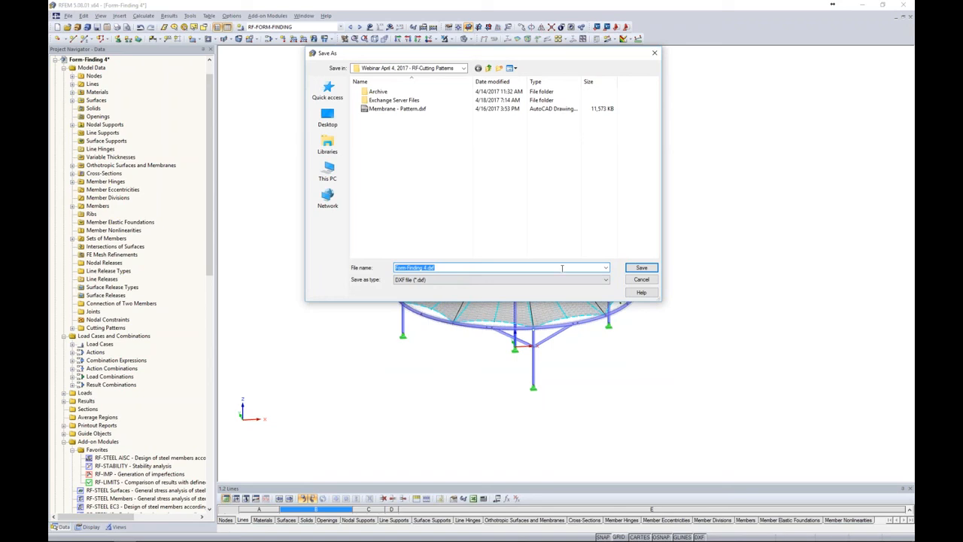
left_click(632, 270)
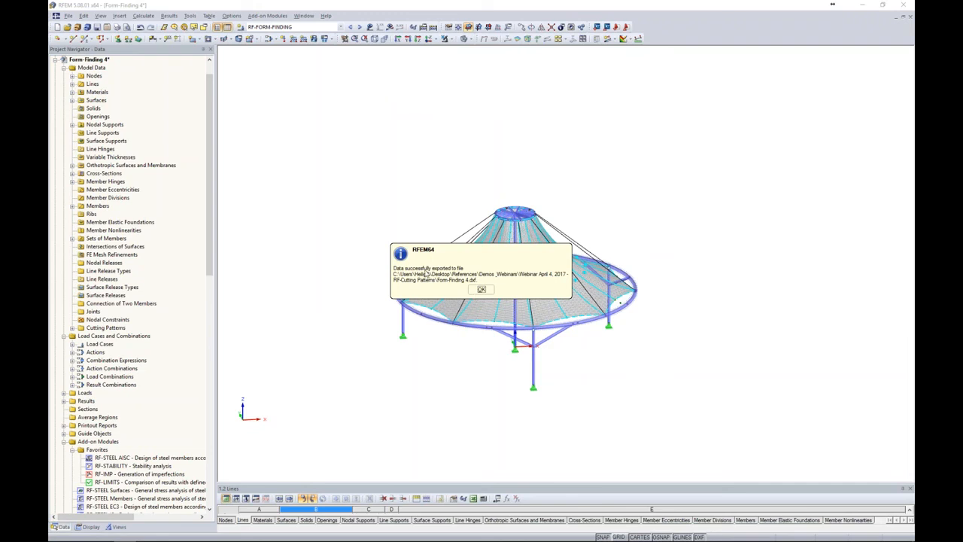
left_click(482, 290)
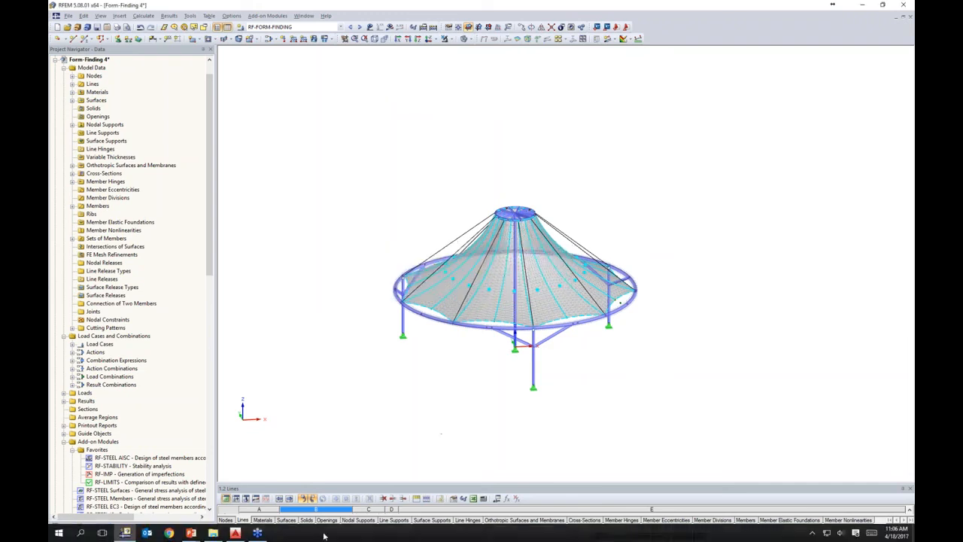
Switch to AutoCAD, open the recent Membrane - Pattern drawing and inspect the 3D membrane shape beside its flattened patterns
left_click(235, 533)
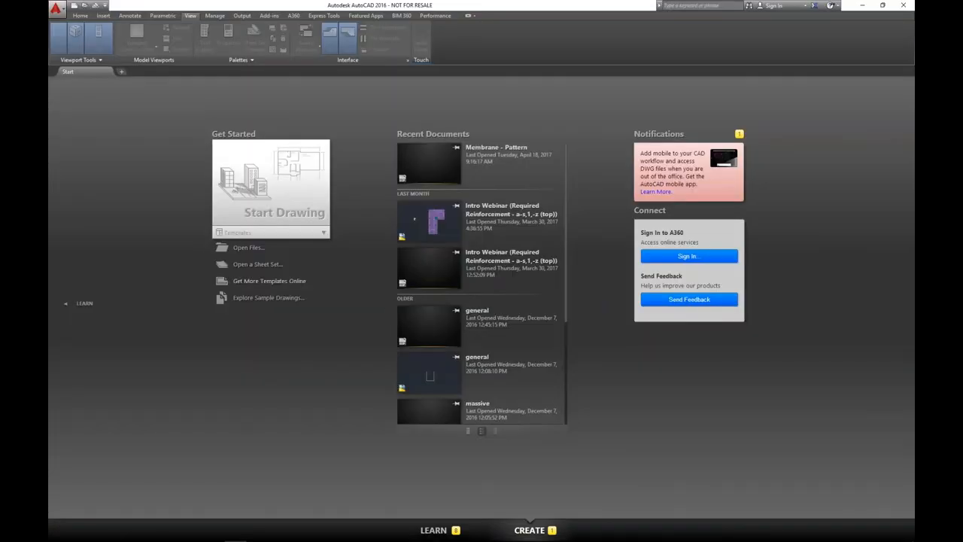
left_click(437, 167)
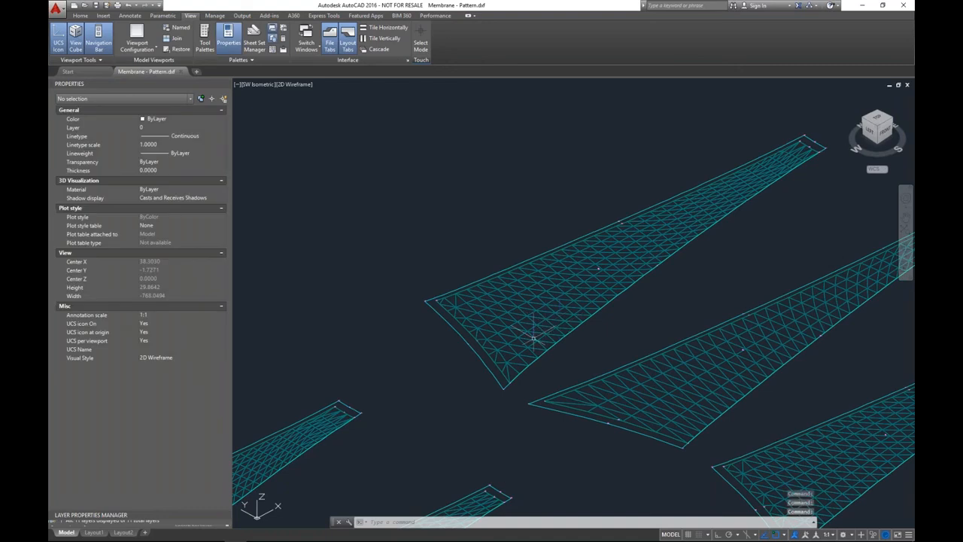
scroll(532, 339, "down", 6)
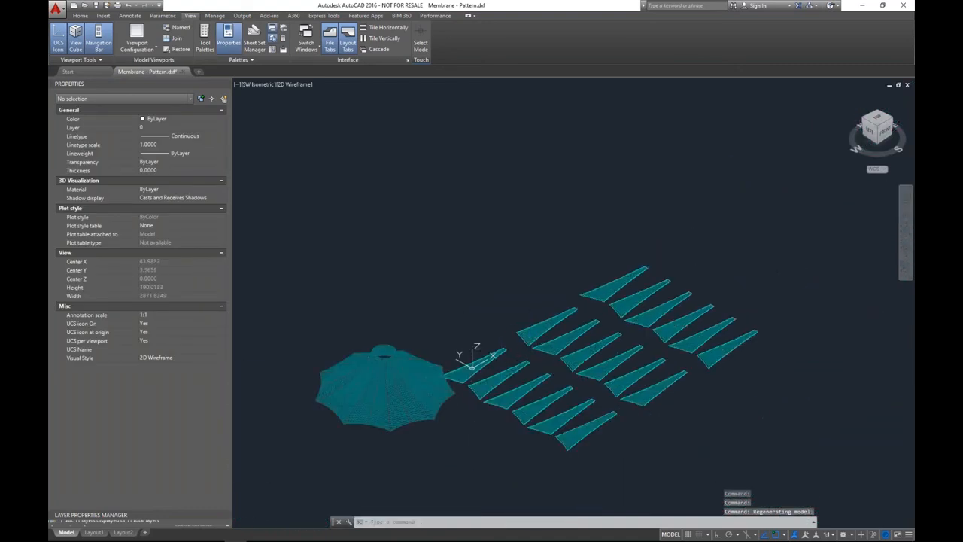
middle_click_drag(455, 435, 467, 310, "shift")
scroll(422, 284, "up", 2)
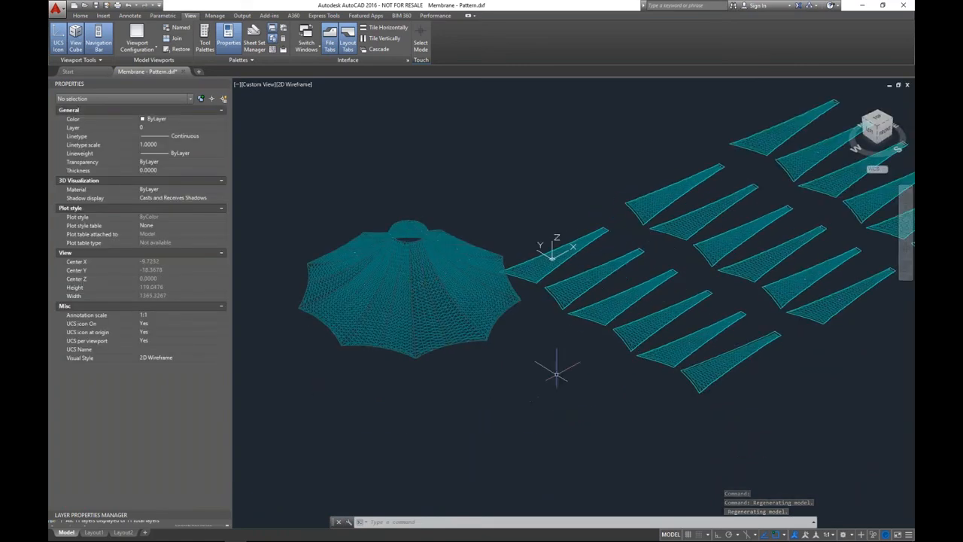
Examine one flattened cutting pattern up close, checking its mesh, pattern number and the seam allowance between its inner and outer outlines
middle_click_drag(566, 399, 497, 399, "shift")
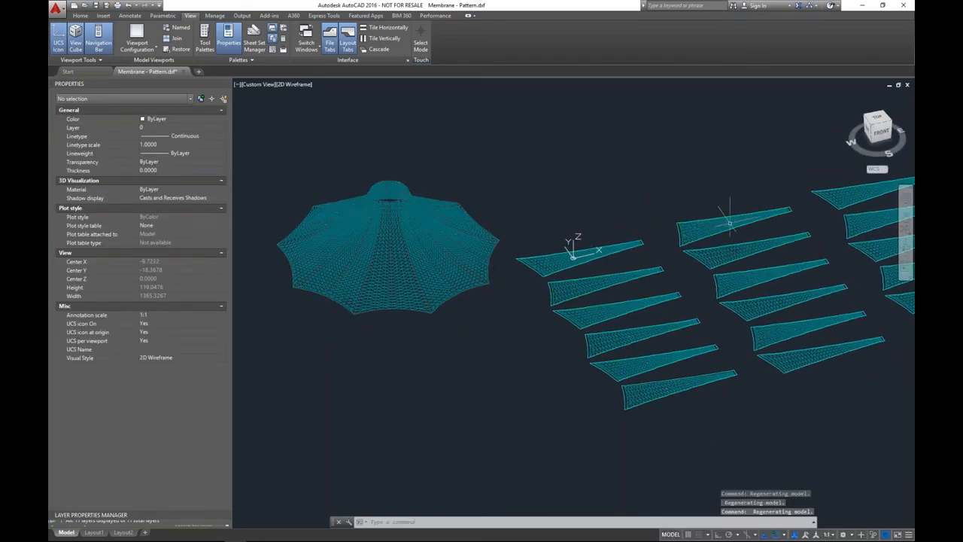
scroll(725, 218, "up", 8)
scroll(602, 243, "up", 3)
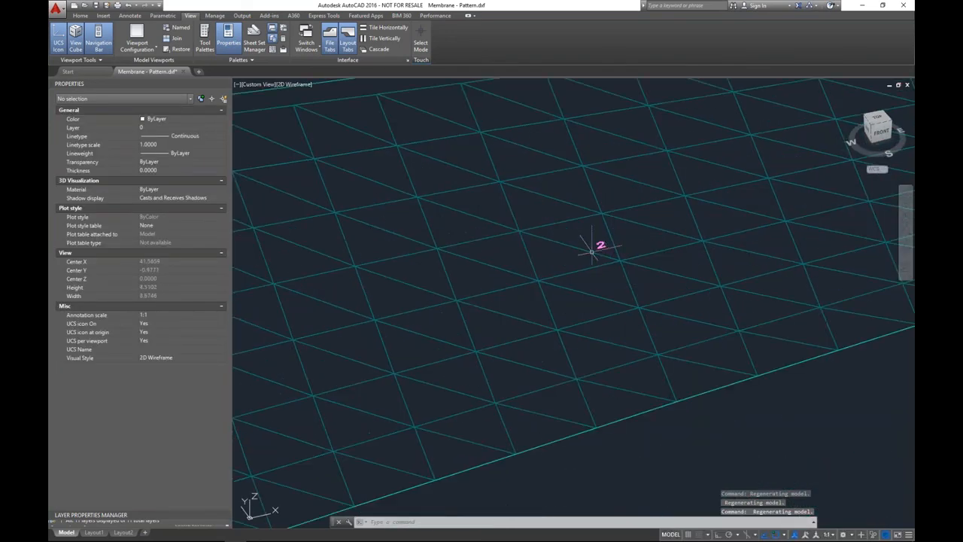
scroll(602, 245, "down", 5)
middle_click_drag(585, 355, 723, 350)
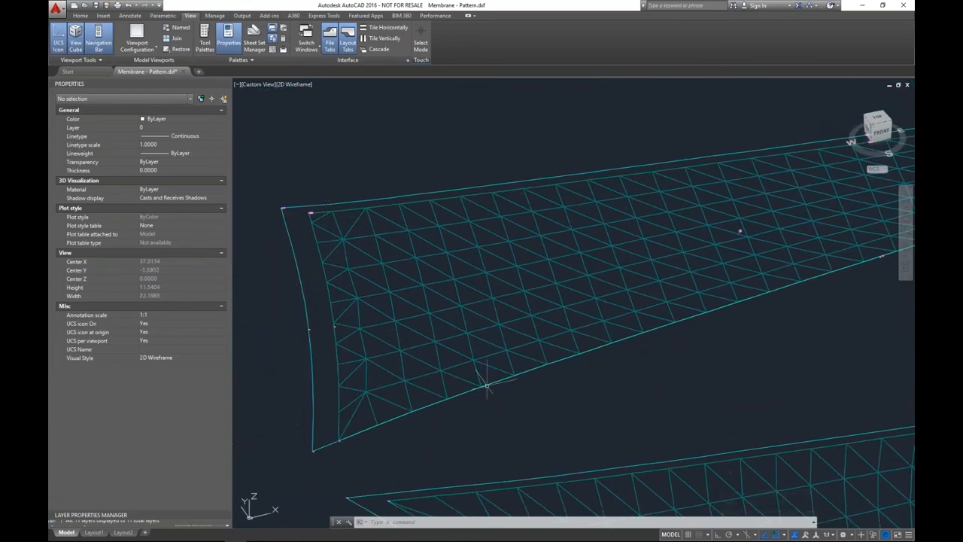
middle_click_drag(435, 370, 487, 369)
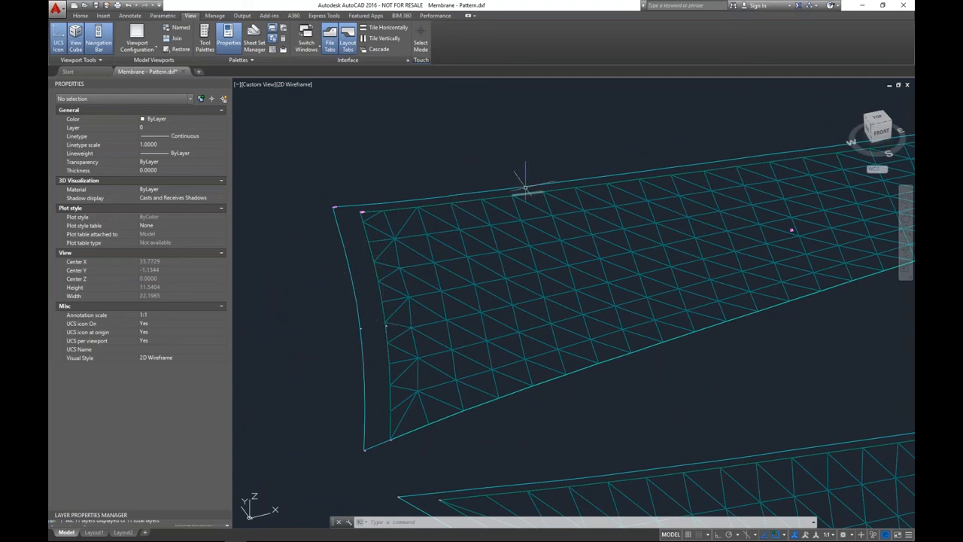
middle_click_drag(707, 266, 424, 316)
middle_click_drag(820, 220, 598, 279)
Examine the rows of flattened cutting patterns and the overall layout beside the 3D membrane shape
scroll(599, 279, "down", 6)
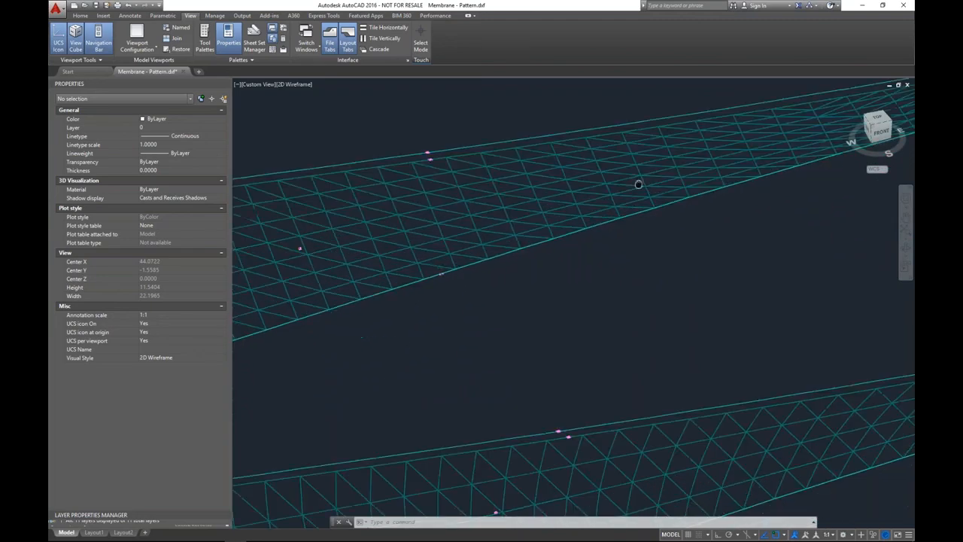
middle_click_drag(637, 276, 658, 230)
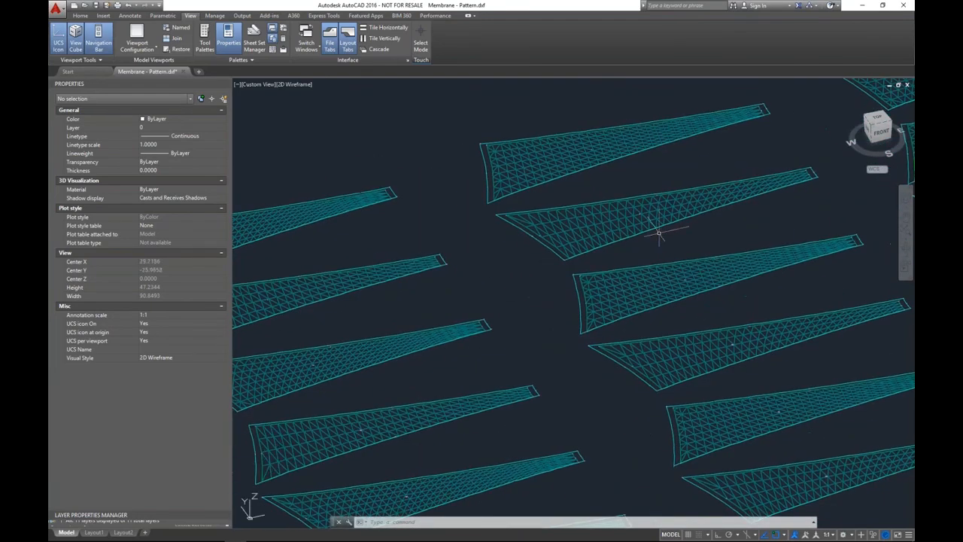
scroll(658, 230, "down", 2)
middle_click_drag(585, 447, 640, 451)
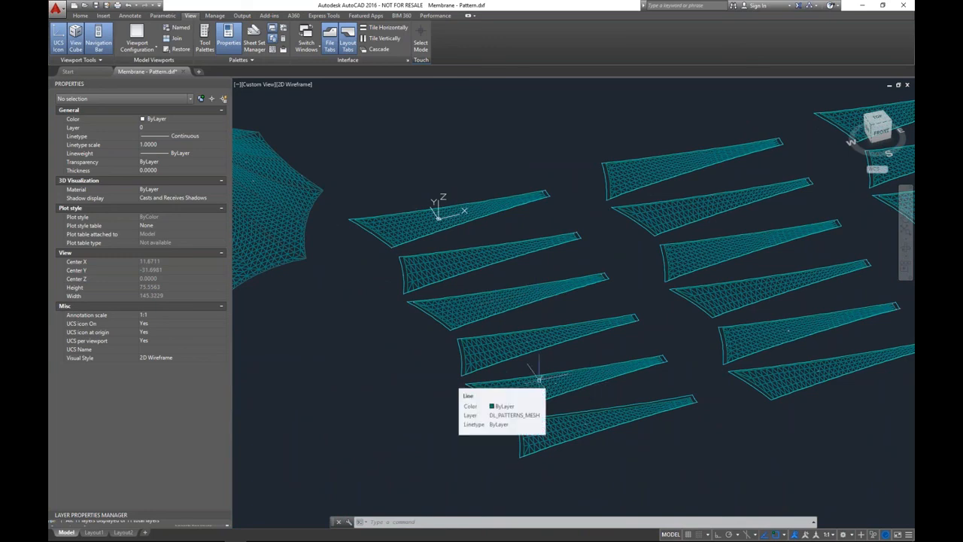
scroll(527, 365, "down", 3)
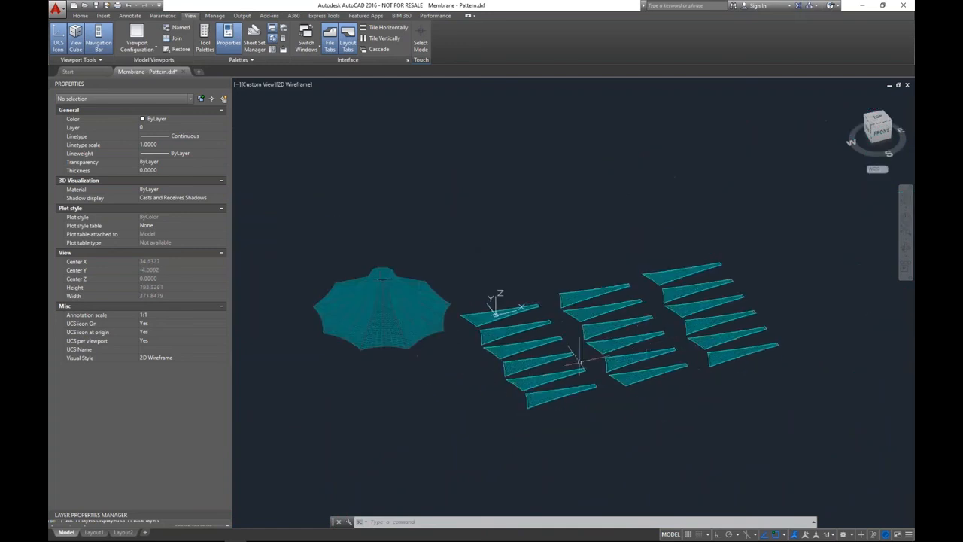
scroll(564, 365, "up", 3)
middle_click_drag(576, 346, 614, 302)
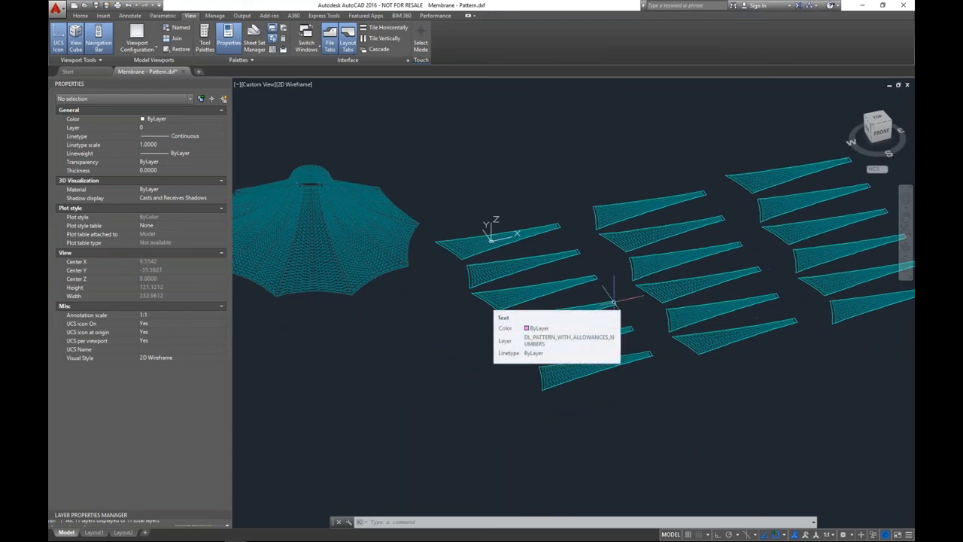
Switch to the PowerPoint slide show and advance from the Wind Loads on Conical Structures slide to the More Information slide
key("super+Tab")
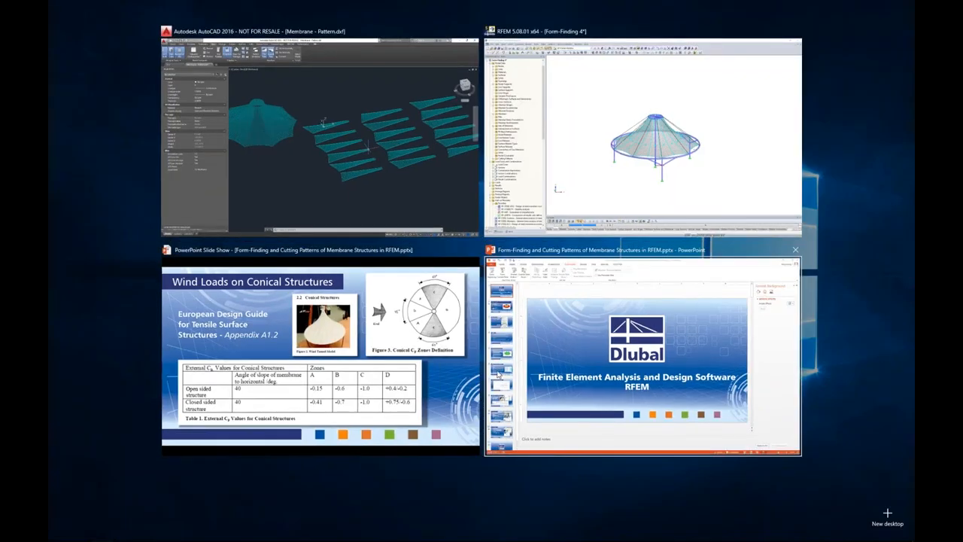
left_click(459, 354)
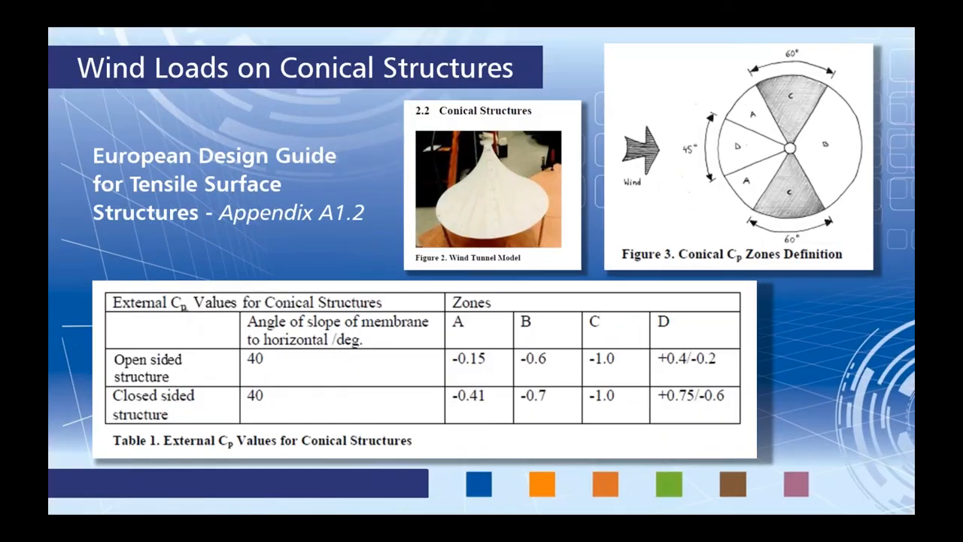
key("Right")
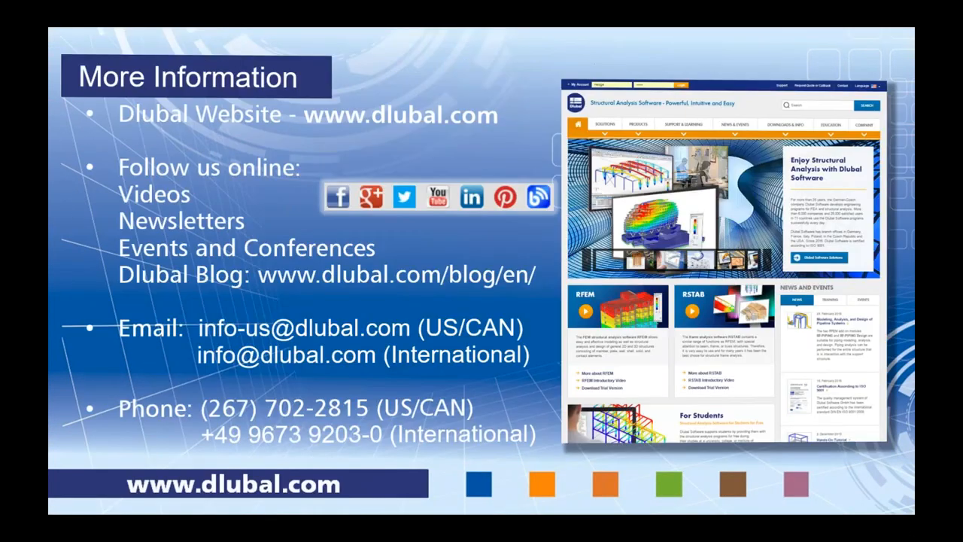